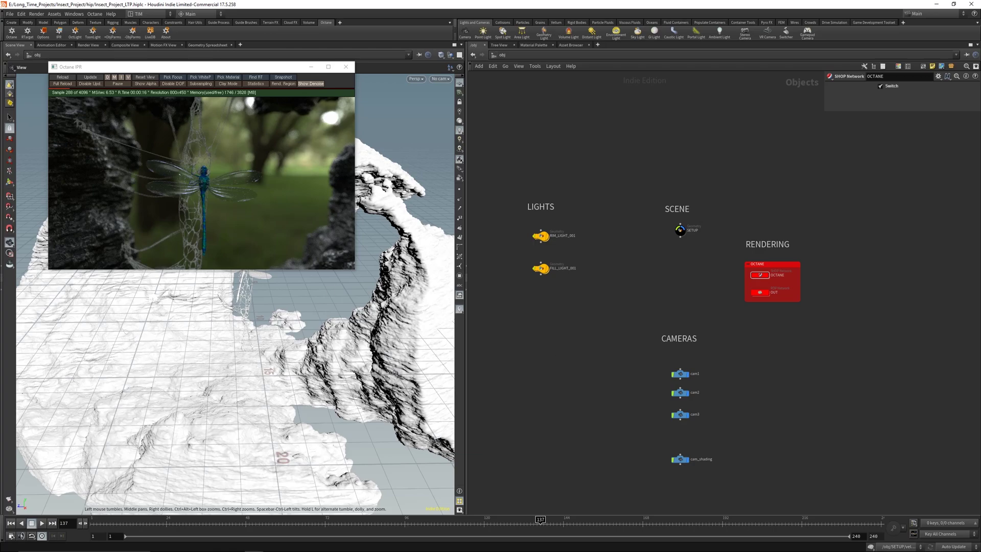
Switch to Adobe Bridge, enlarge the preview of 001_dragonfly.png and examine the dragonfly's head and body up close
{"action": "left_click_drag", "start_coordinate": [0, 138], "coordinate": [611, 0]}
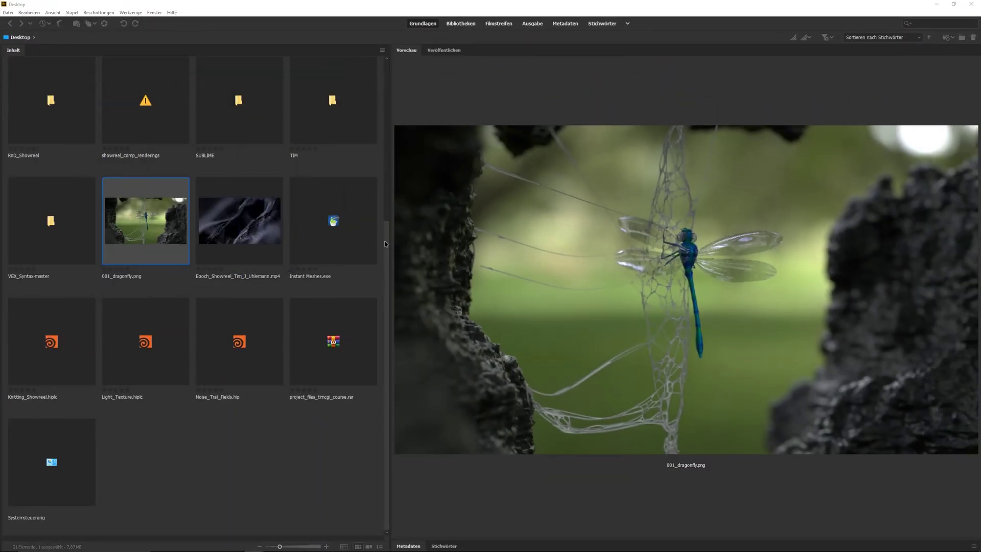
{"action": "left_click_drag", "start_coordinate": [390, 240], "coordinate": [227, 240]}
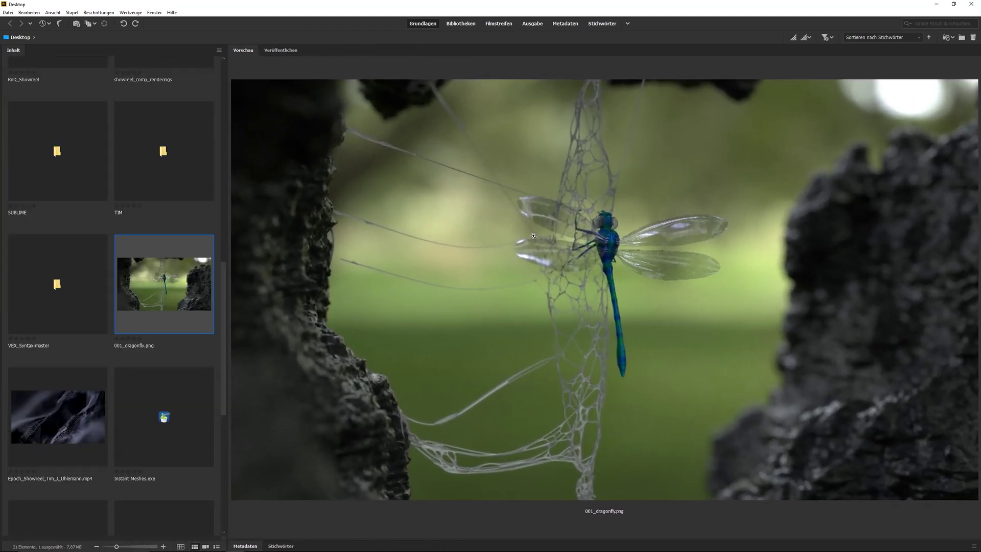
{"action": "left_click", "coordinate": [600, 223]}
{"action": "mouse_move", "coordinate": [606, 229]}
{"action": "left_mouse_down"}
{"action": "mouse_move", "coordinate": [690, 268]}
{"action": "mouse_move", "coordinate": [707, 222]}
{"action": "mouse_move", "coordinate": [610, 231]}
{"action": "left_mouse_up"}
{"action": "left_click", "coordinate": [609, 232]}
{"action": "left_click", "coordinate": [939, 7]}
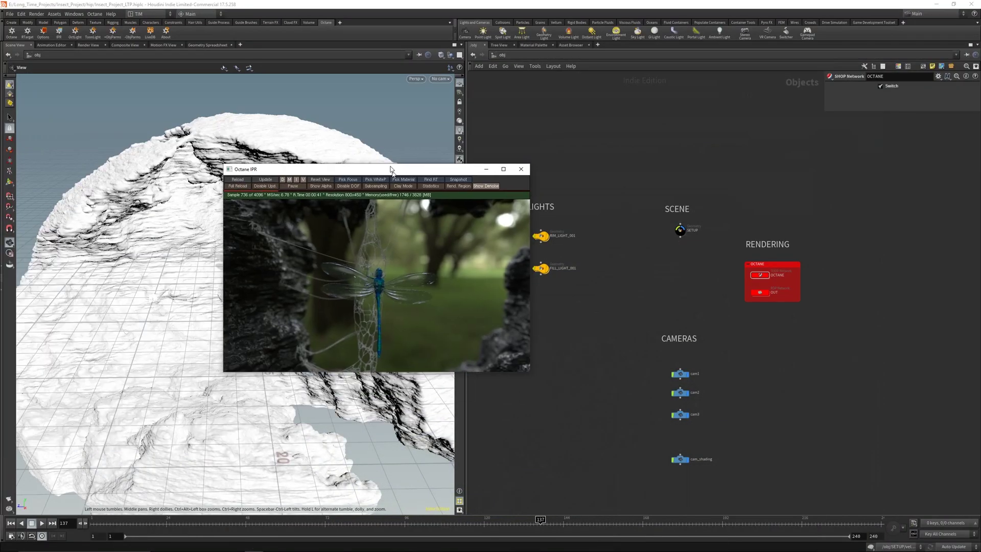
Examine the dragonfly's head and wing in the Octane IPR with a render region, then disable the region and reset the view
{"action": "scroll", "coordinate": [305, 231], "scroll_direction": "up", "scroll_amount": 8}
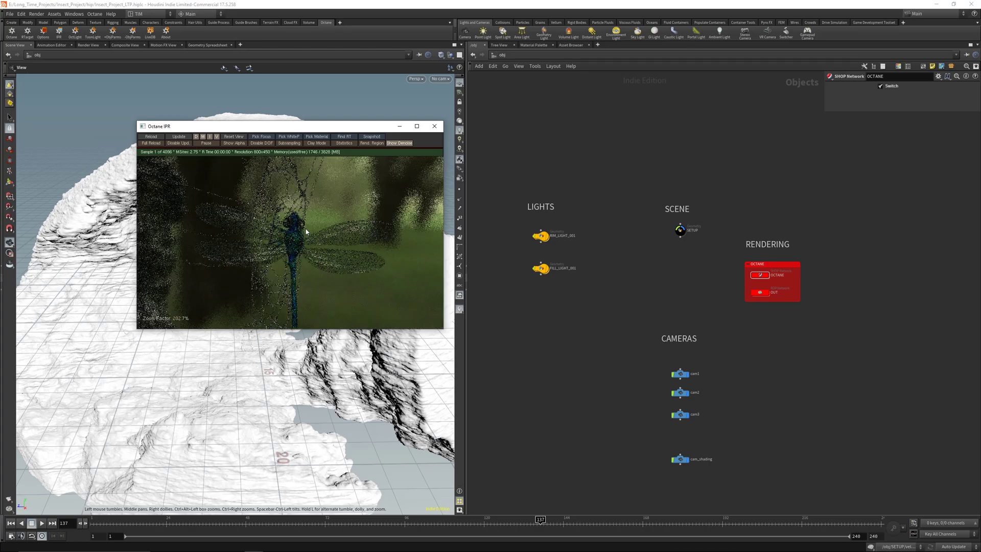
{"action": "left_click", "coordinate": [374, 145]}
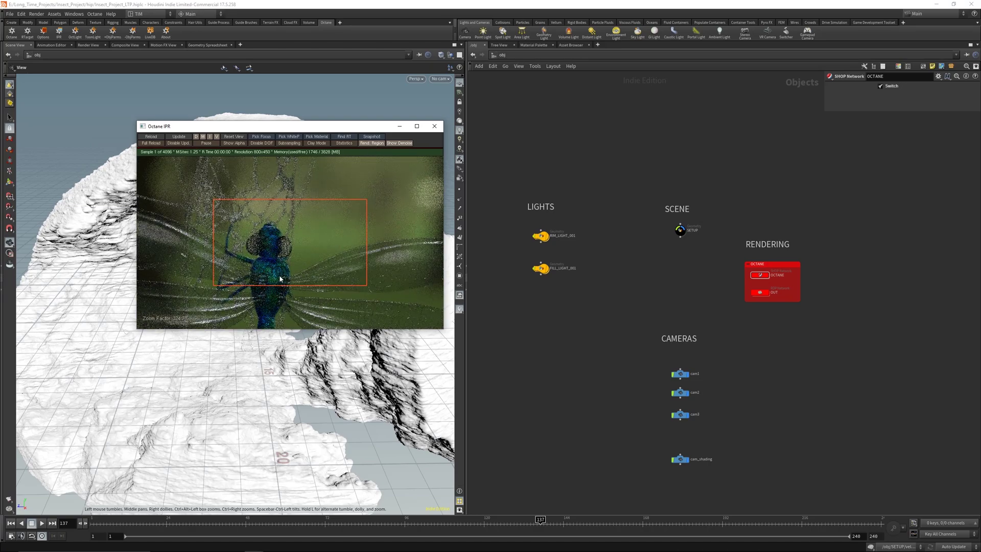
{"action": "right_click_drag", "start_coordinate": [312, 246], "coordinate": [290, 248]}
{"action": "mouse_move", "coordinate": [292, 248]}
{"action": "left_mouse_down"}
{"action": "mouse_move", "coordinate": [274, 254]}
{"action": "mouse_move", "coordinate": [299, 255]}
{"action": "left_mouse_up"}
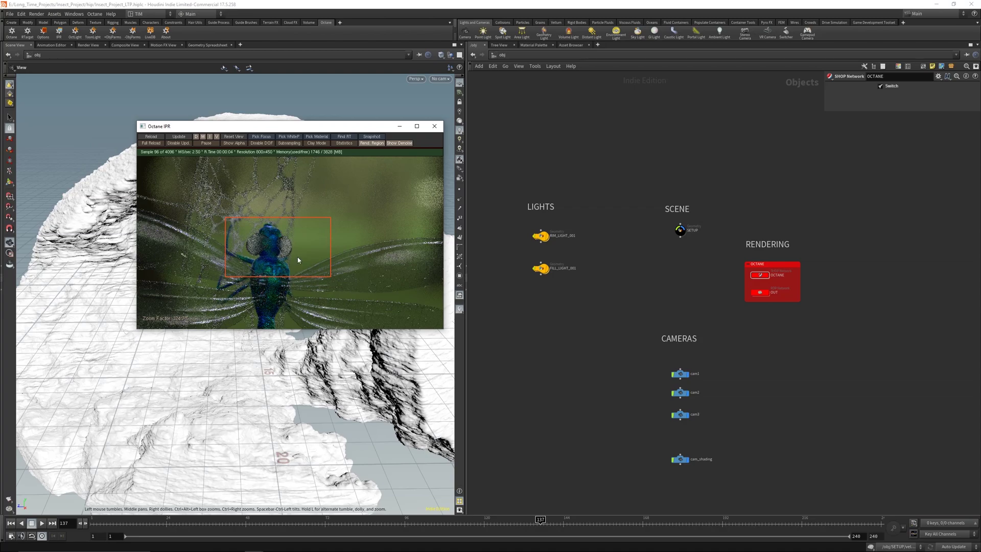
{"action": "left_click_drag", "start_coordinate": [299, 260], "coordinate": [386, 297]}
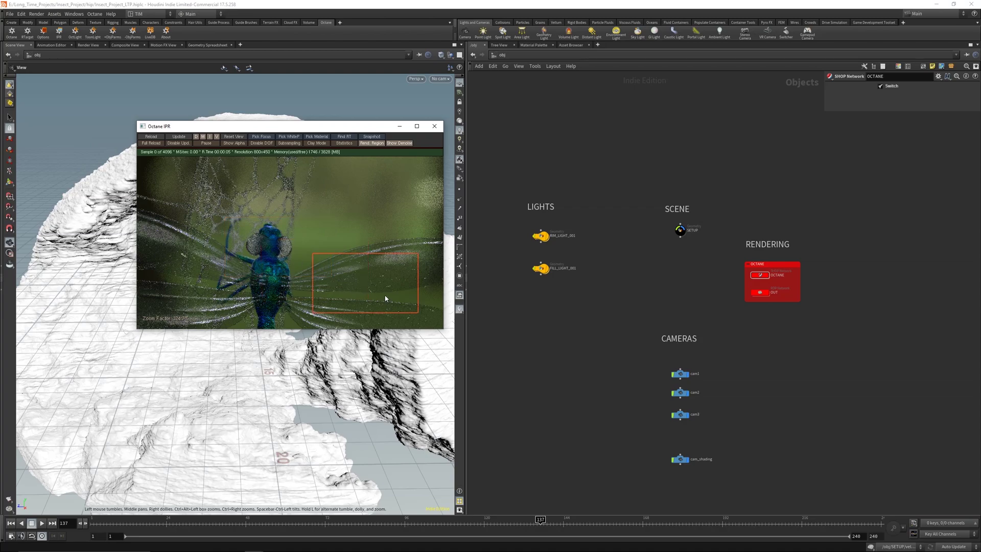
{"action": "left_click", "coordinate": [371, 143]}
{"action": "left_click", "coordinate": [239, 137]}
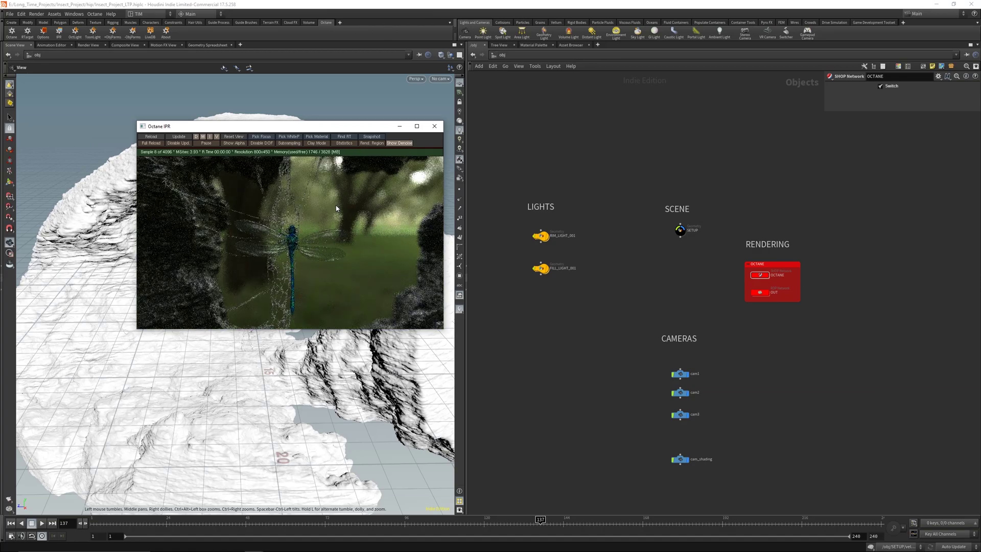
Open the OCTANE render network inside the OCTANE shader network and turn off the HDRI node's Switch option
{"action": "double_click", "coordinate": [759, 275]}
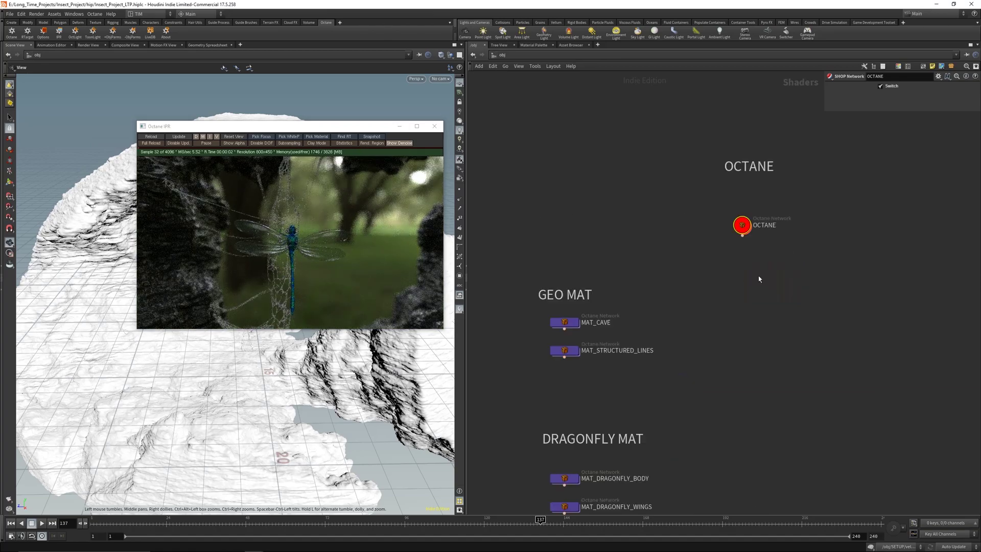
{"action": "double_click", "coordinate": [741, 225]}
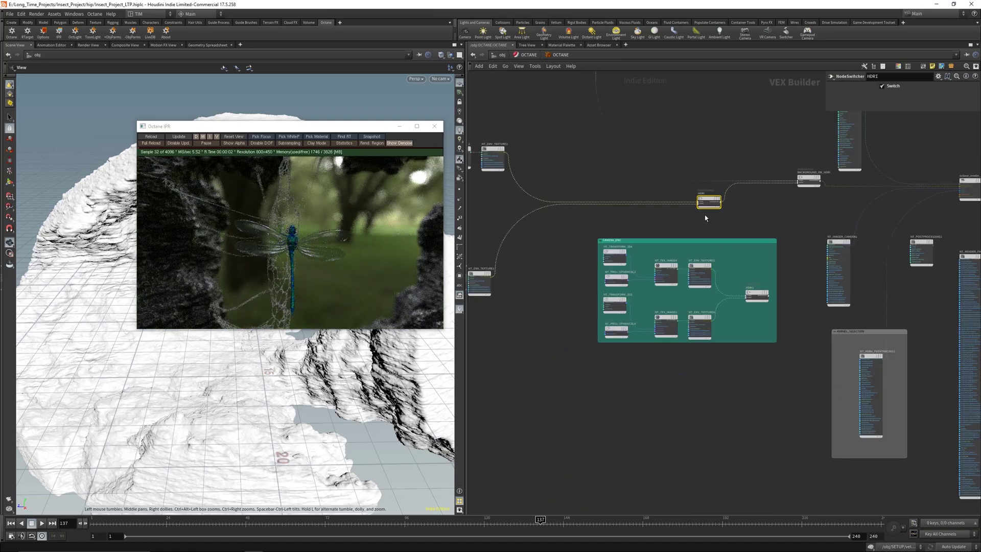
{"action": "left_click", "coordinate": [881, 86]}
{"action": "middle_click_drag", "start_coordinate": [512, 146], "coordinate": [565, 156]}
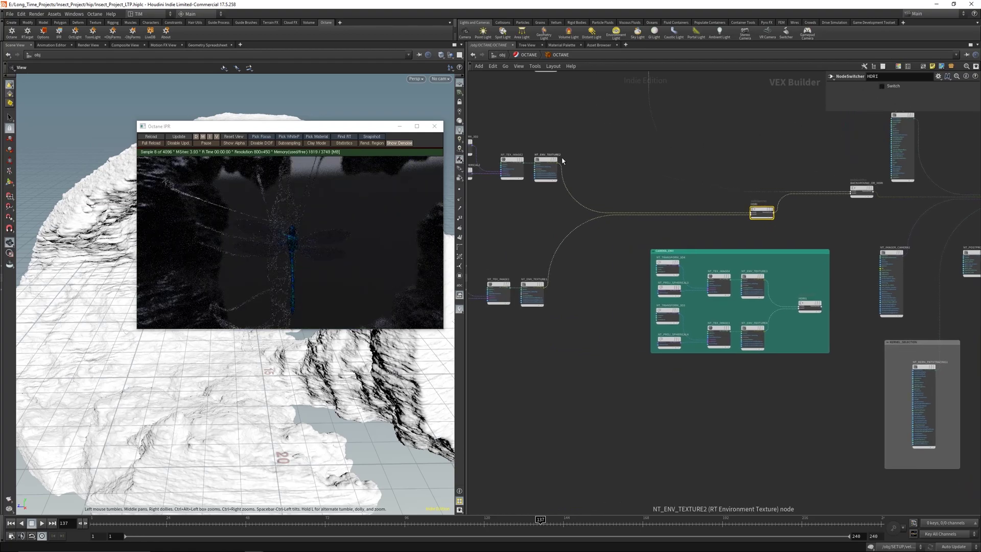
Return to the object level and set the OUT network's render camera to ../cam_shading
{"action": "left_click", "coordinate": [501, 55]}
{"action": "left_click", "coordinate": [680, 373]}
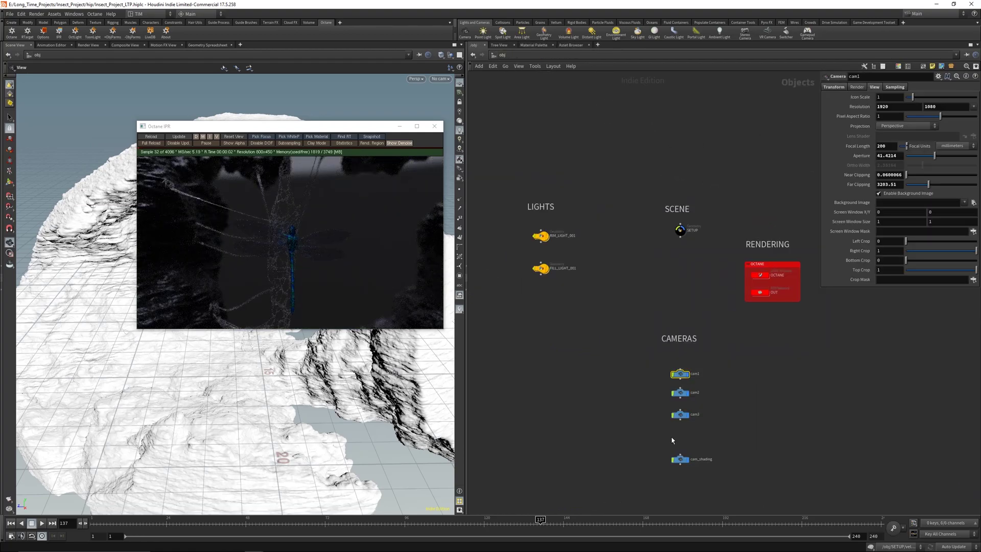
{"action": "left_click_drag", "start_coordinate": [660, 437], "coordinate": [723, 475]}
{"action": "left_click", "coordinate": [760, 292]}
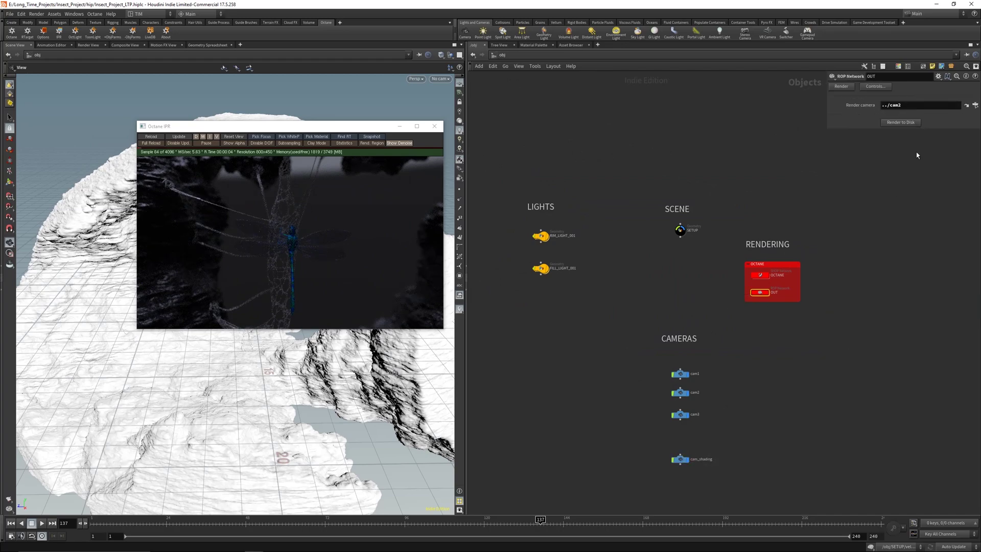
{"action": "left_click", "coordinate": [898, 108]}
{"action": "key", "text": "Down"}
{"action": "key", "text": "Return"}
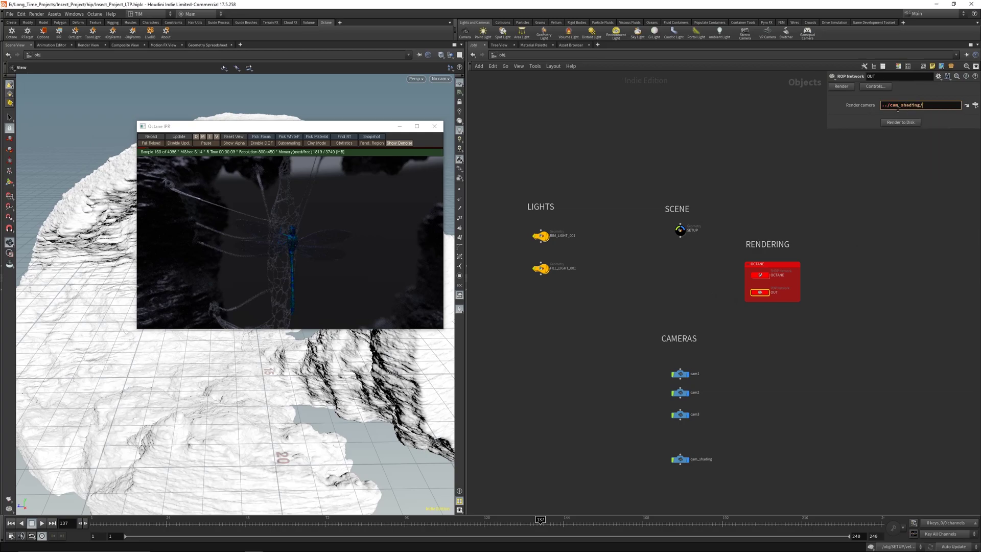
{"action": "key", "text": "Return"}
Look through cam_shading in the viewport, move the IPR window off it and reload the Octane IPR
{"action": "left_click", "coordinate": [440, 79]}
{"action": "left_click", "coordinate": [460, 140]}
{"action": "left_click_drag", "start_coordinate": [313, 129], "coordinate": [701, 148]}
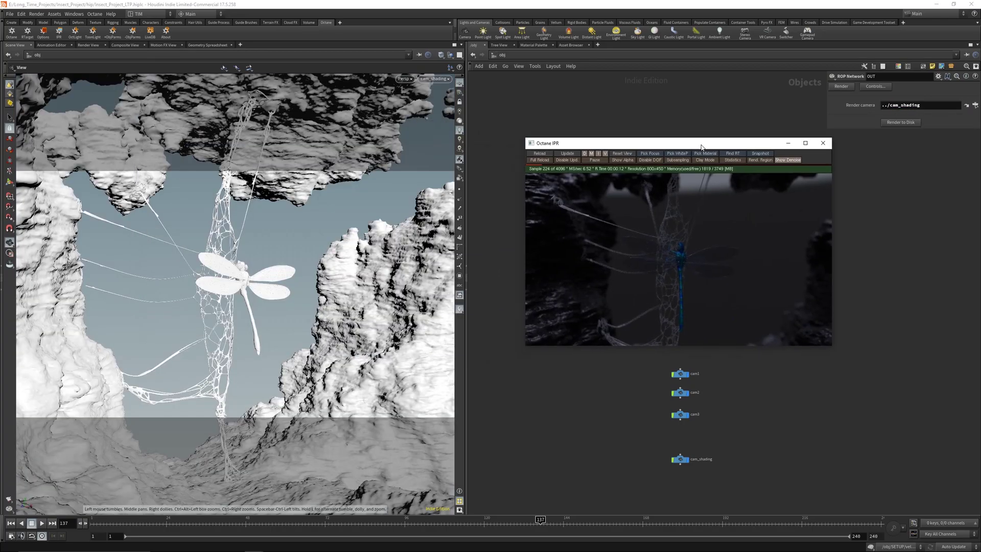
{"action": "left_click", "coordinate": [531, 155]}
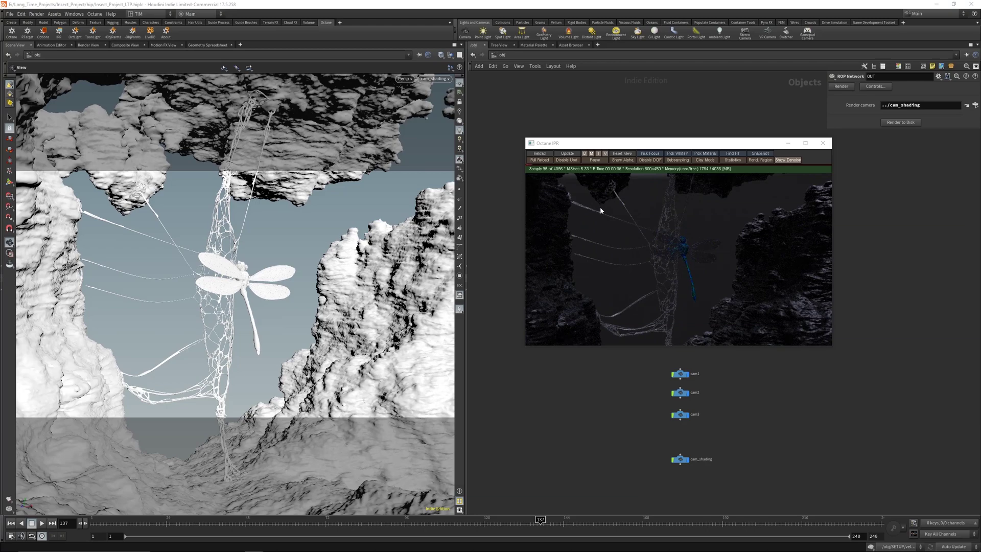
Check the OctaneRender plugin's version information and close it
{"action": "left_click", "coordinate": [165, 31]}
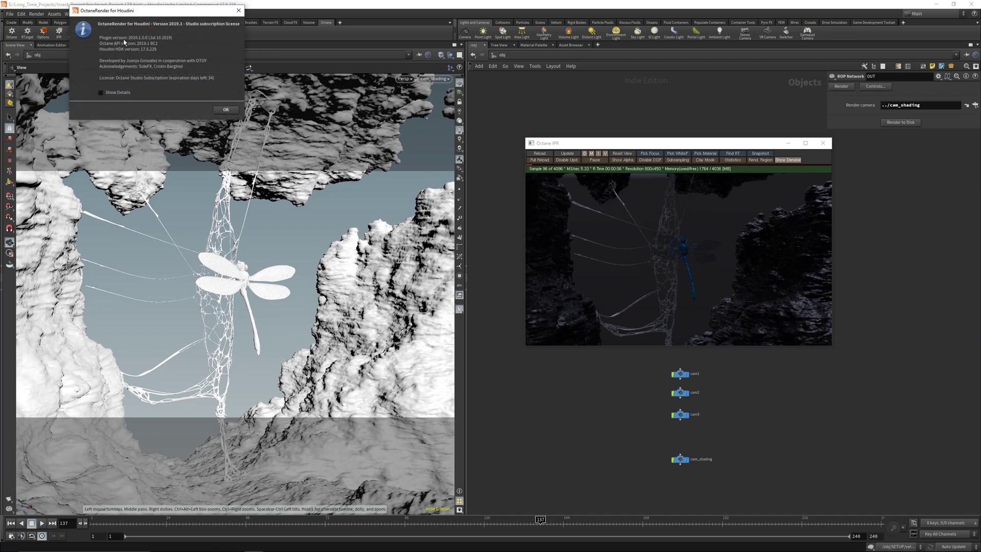
{"action": "left_click", "coordinate": [238, 10]}
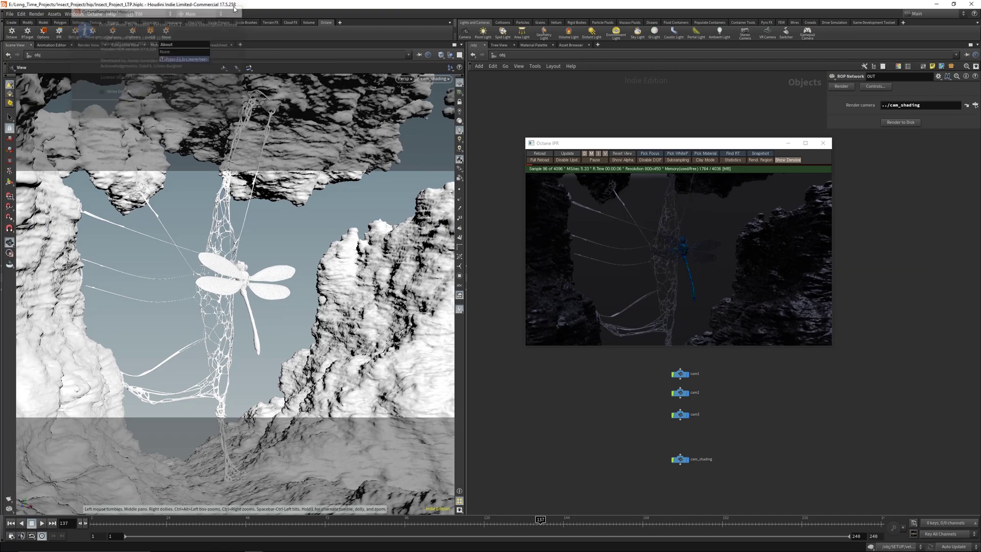
Place the IPR window over the viewport, examine the dragonfly up close and reset the render view
{"action": "left_click_drag", "start_coordinate": [539, 146], "coordinate": [485, 135]}
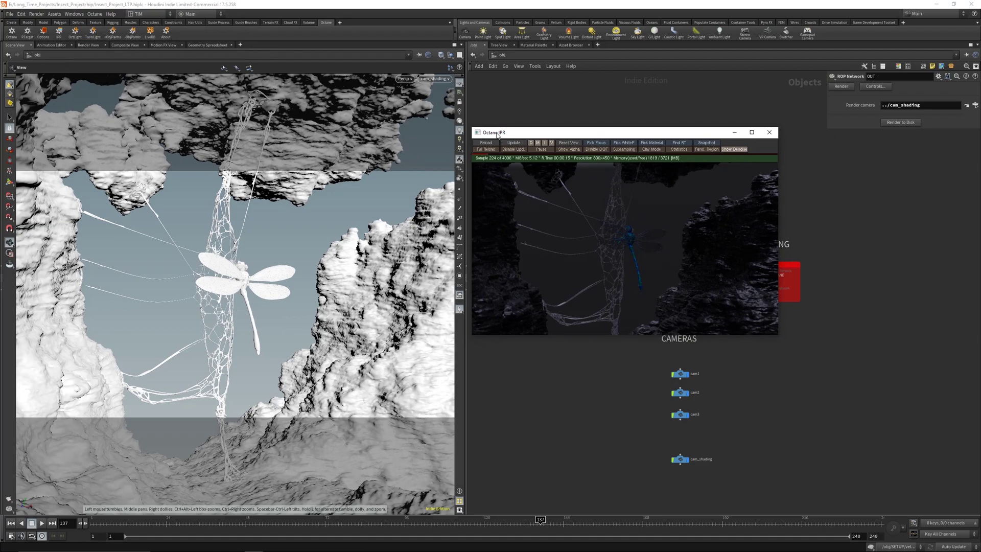
{"action": "left_click_drag", "start_coordinate": [498, 134], "coordinate": [315, 176]}
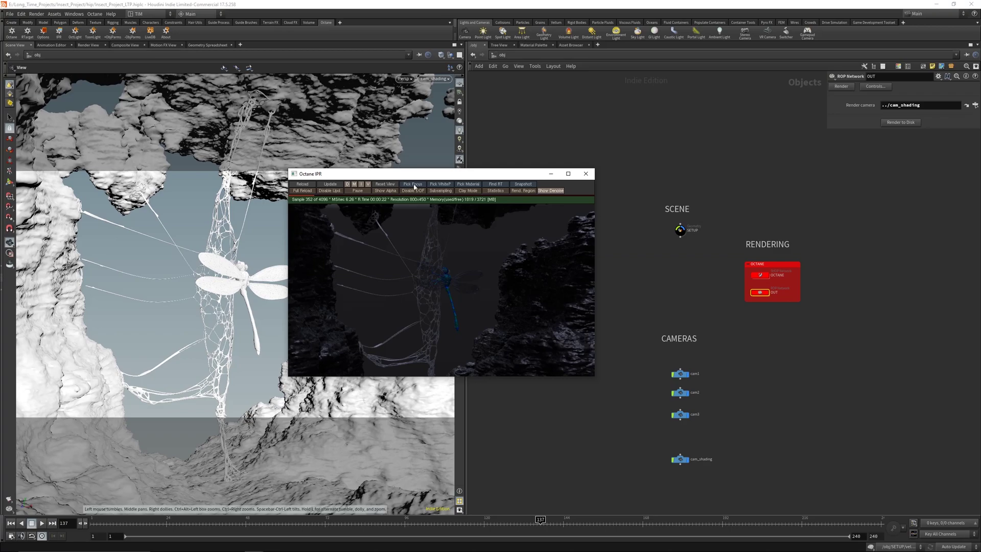
{"action": "left_click_drag", "start_coordinate": [410, 180], "coordinate": [223, 115]}
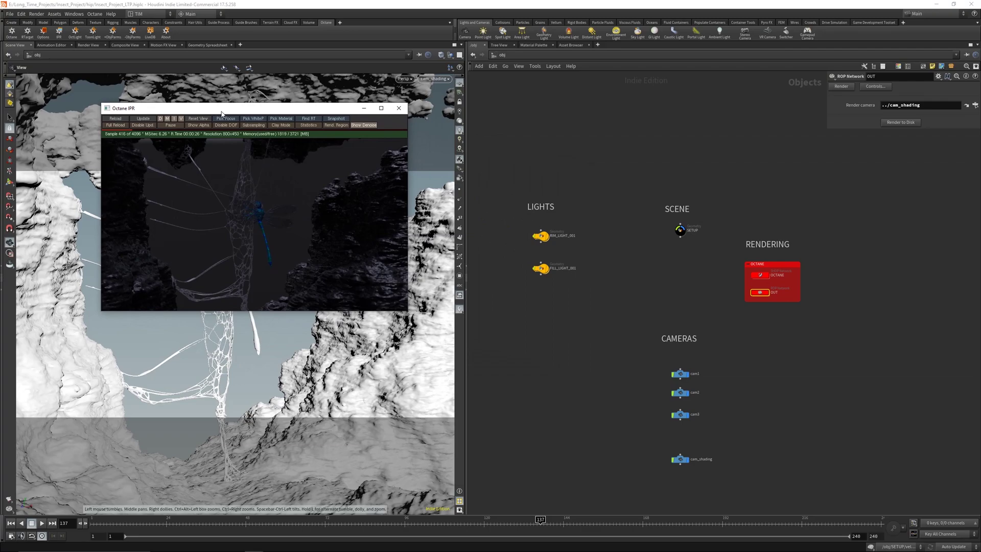
{"action": "scroll", "coordinate": [277, 214], "scroll_direction": "up", "scroll_amount": 3}
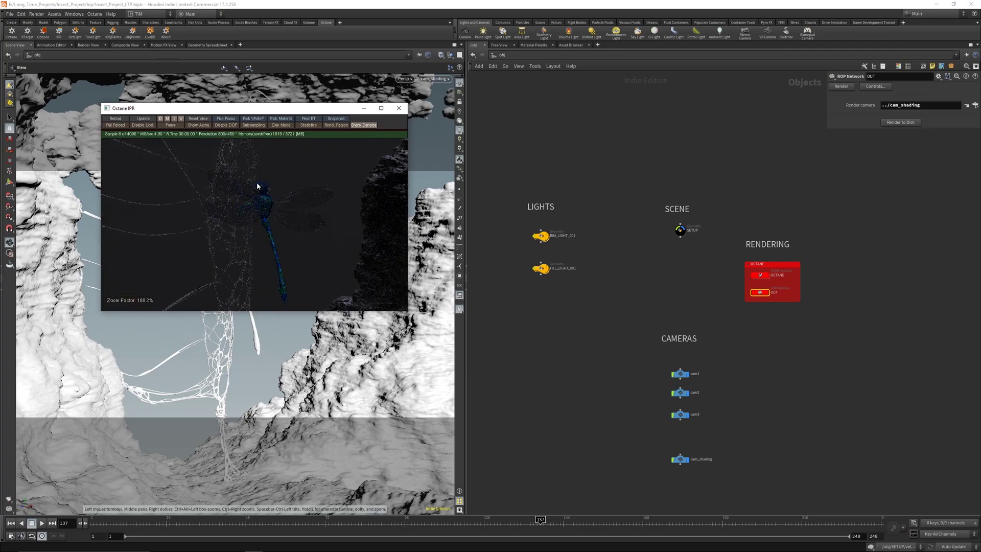
{"action": "left_click", "coordinate": [196, 124]}
Turn on the HDRI node's Switch option in the OCTANE render network and return to the object level
{"action": "double_click", "coordinate": [760, 275]}
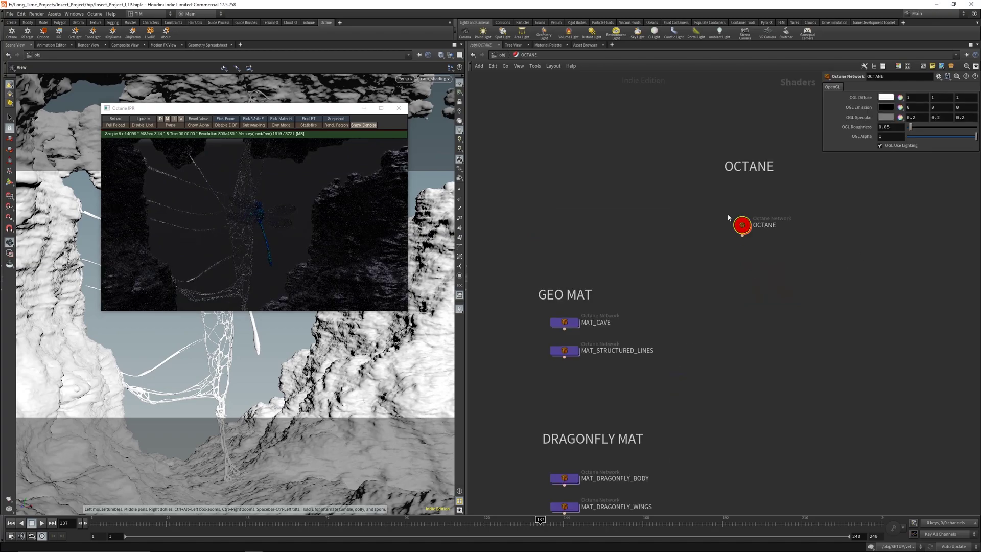
{"action": "double_click", "coordinate": [741, 225]}
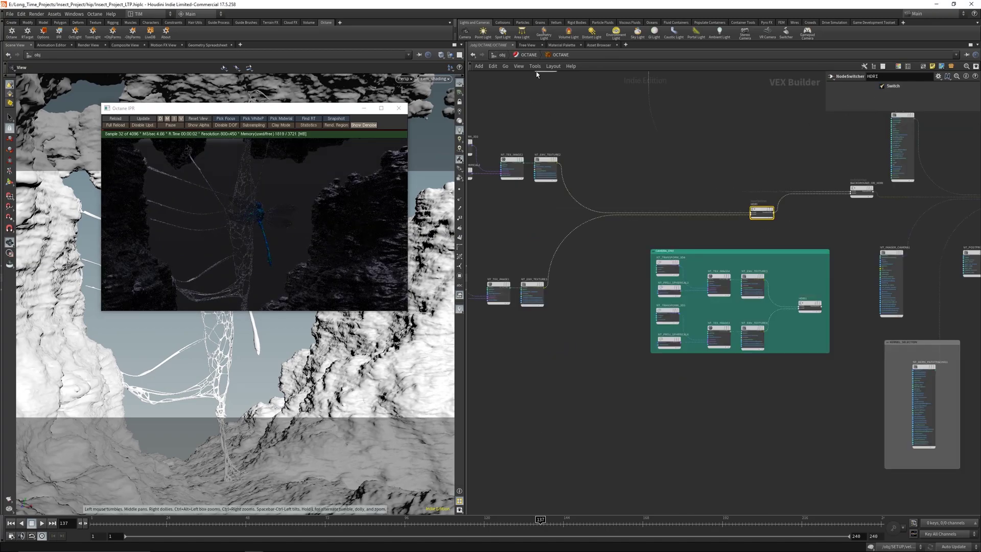
{"action": "key", "text": "u"}
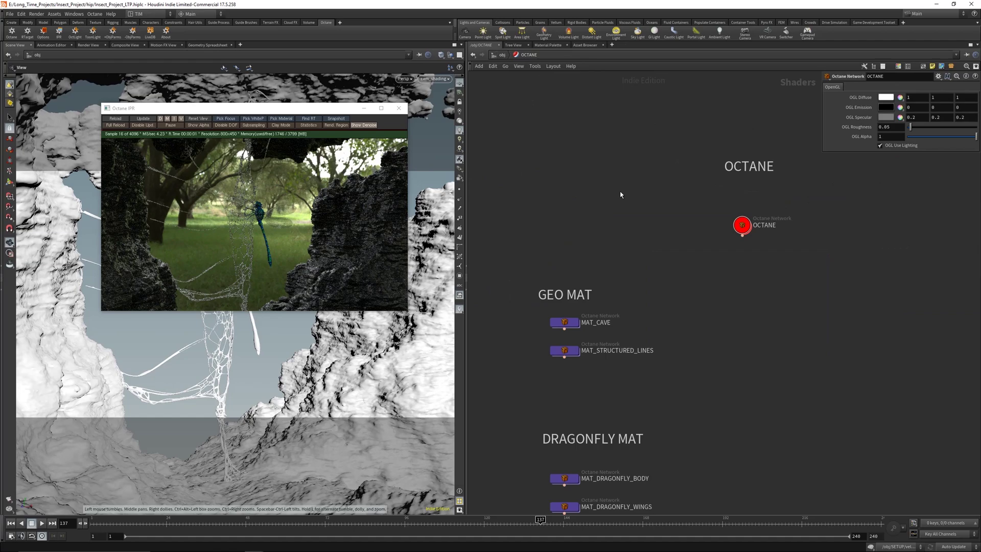
{"action": "left_click", "coordinate": [501, 56]}
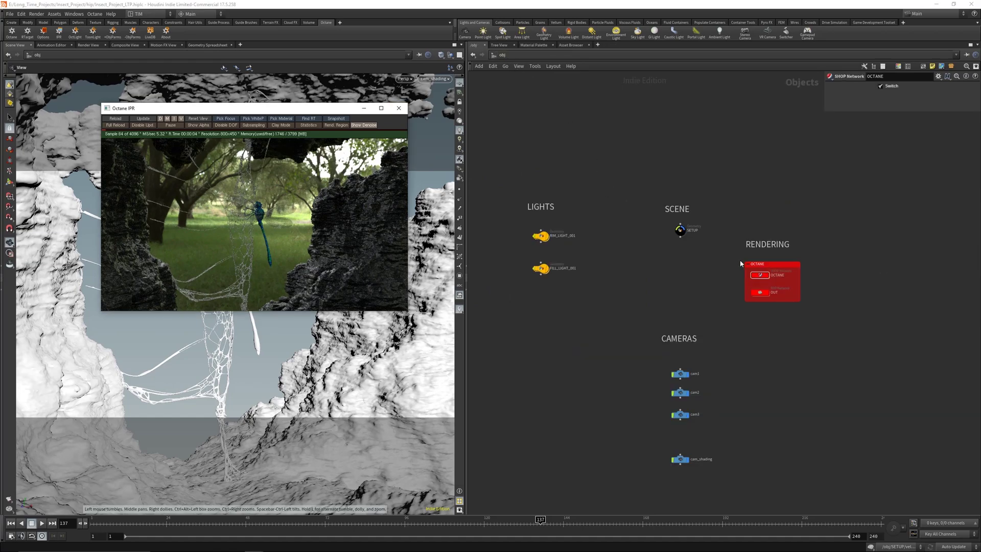
Leave the camera view to frame the cave around the dragonfly, and open the SETUP geometry network
{"action": "left_click", "coordinate": [274, 327]}
{"action": "key", "text": "space+g"}
{"action": "left_click_drag", "start_coordinate": [279, 273], "coordinate": [307, 255]}
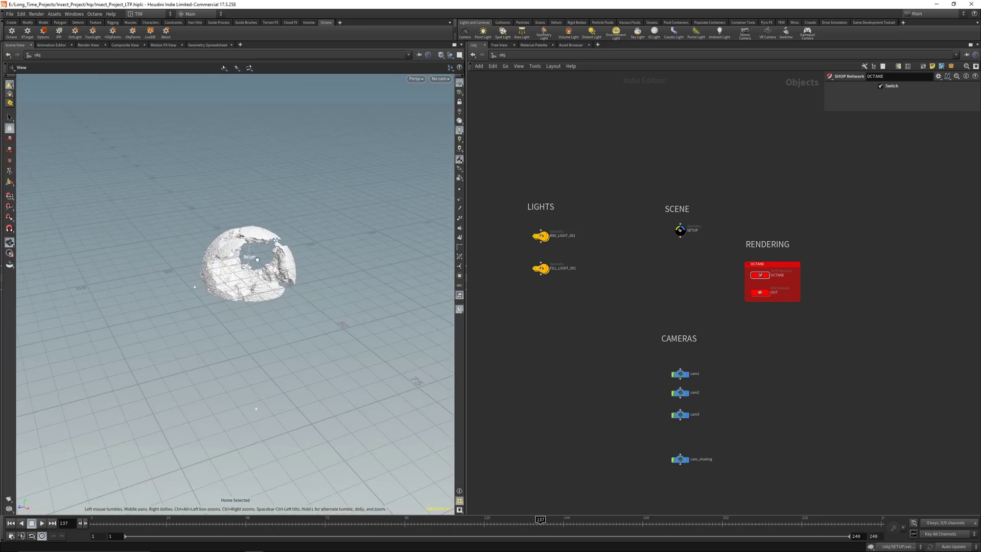
{"action": "right_click_drag", "start_coordinate": [306, 256], "coordinate": [331, 126]}
{"action": "scroll", "coordinate": [332, 126], "scroll_direction": "up", "scroll_amount": 10}
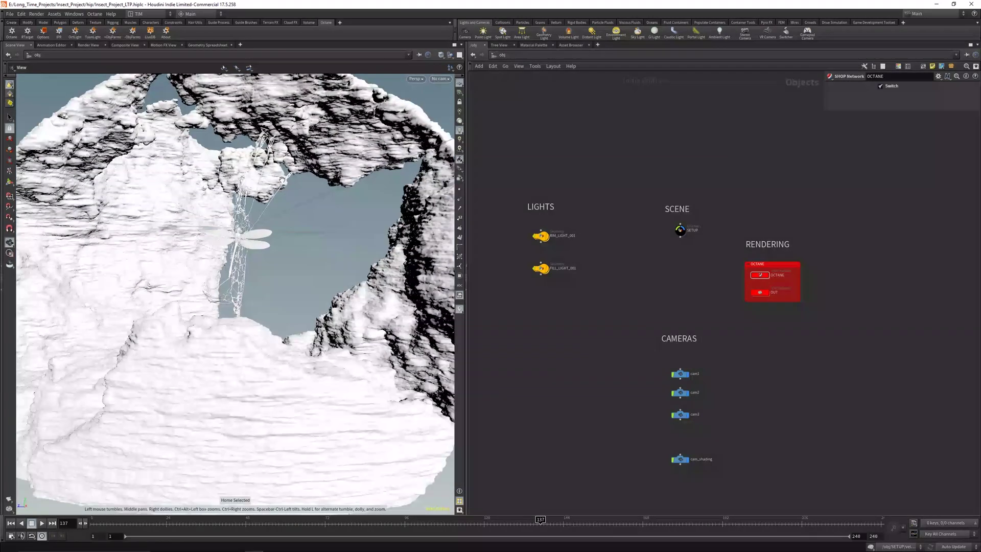
{"action": "double_click", "coordinate": [680, 230]}
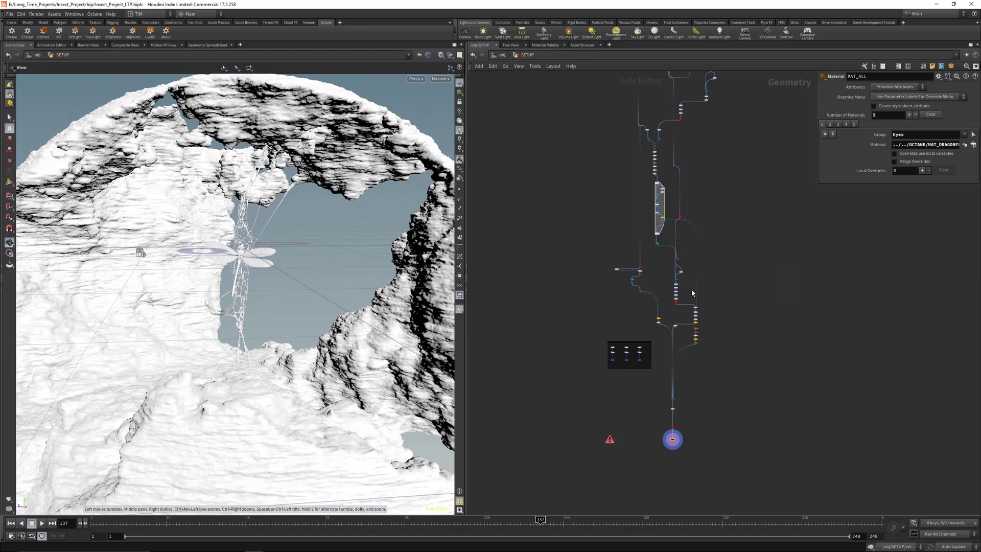
Open the DRAGONFLY subnetwork within the SETUP network
{"action": "scroll", "coordinate": [700, 308], "scroll_direction": "up", "scroll_amount": 5}
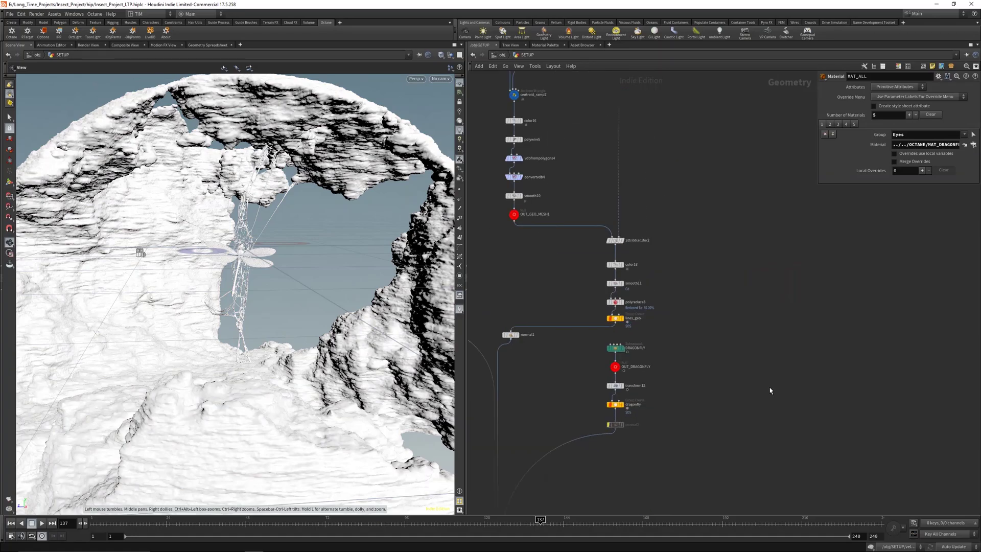
{"action": "left_click_drag", "start_coordinate": [230, 261], "coordinate": [246, 327]}
{"action": "middle_click_drag", "start_coordinate": [255, 220], "coordinate": [263, 431]}
{"action": "left_click_drag", "start_coordinate": [263, 431], "coordinate": [375, 252]}
{"action": "left_click", "coordinate": [656, 274]}
{"action": "double_click", "coordinate": [656, 275]}
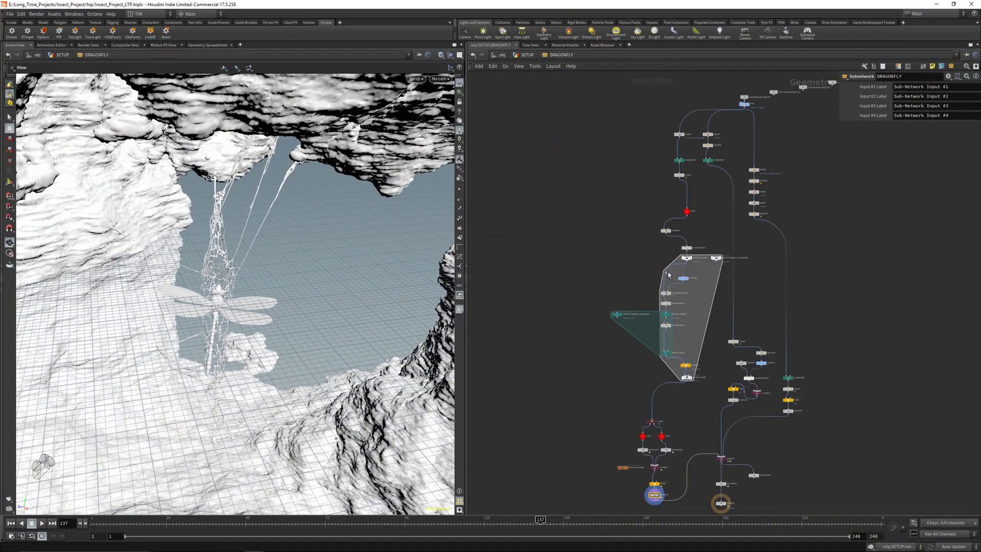
Move the sub-network input node clear of the file1 node, and display and frame the imported dragonfly model
{"action": "left_click_drag", "start_coordinate": [713, 169], "coordinate": [710, 127]}
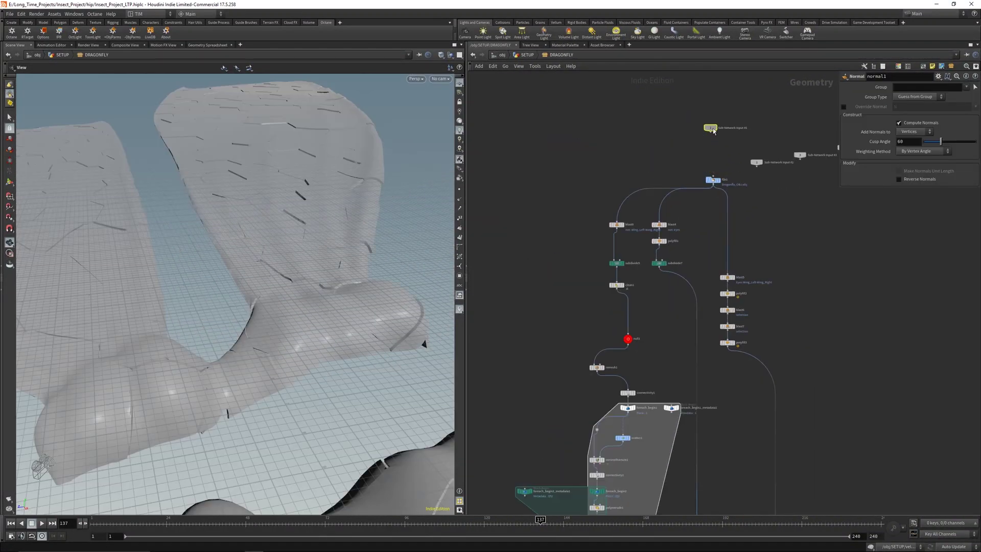
{"action": "left_click", "coordinate": [714, 179]}
{"action": "key", "text": "g"}
{"action": "left_click_drag", "start_coordinate": [271, 256], "coordinate": [300, 284]}
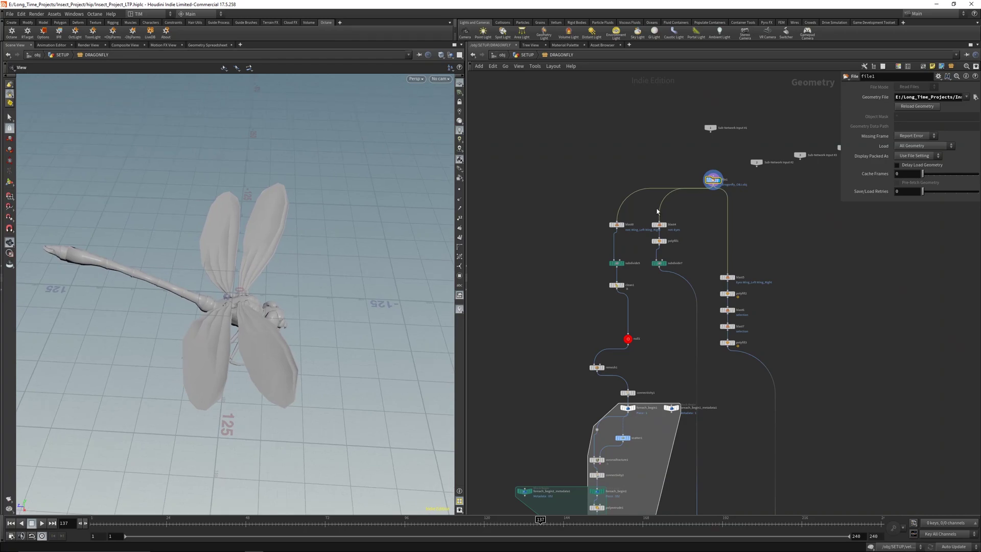
Display the result of the Subdivide node in the dragonfly's wing branch
{"action": "left_click", "coordinate": [616, 224]}
{"action": "left_click_drag", "start_coordinate": [578, 273], "coordinate": [629, 252]}
{"action": "key", "text": "r"}
{"action": "middle_click_drag", "start_coordinate": [649, 306], "coordinate": [583, 207]}
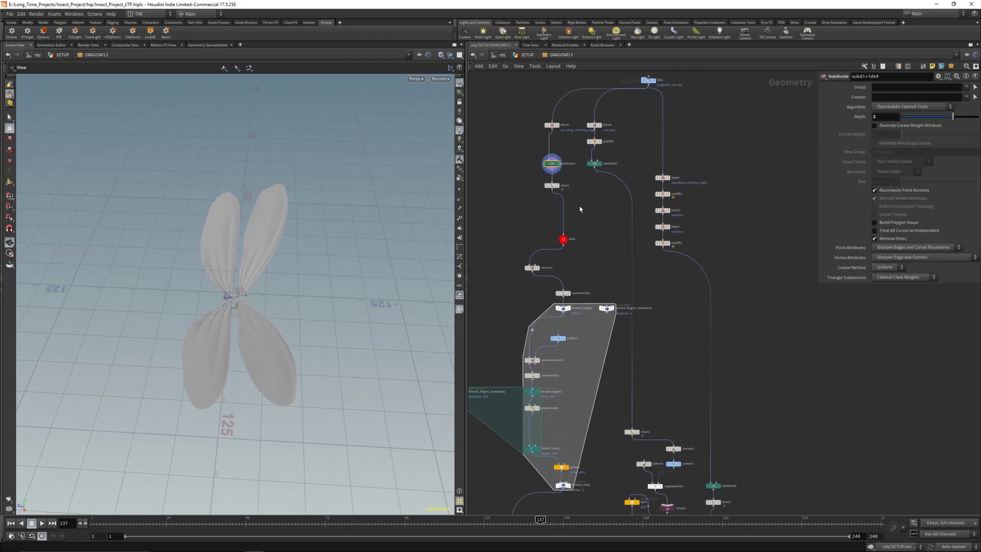
Display the result of the subdivide7 node in the eye branch and inspect it in the viewport
{"action": "left_click_drag", "start_coordinate": [584, 195], "coordinate": [614, 152]}
{"action": "key", "text": "r"}
{"action": "left_click_drag", "start_coordinate": [313, 262], "coordinate": [289, 330]}
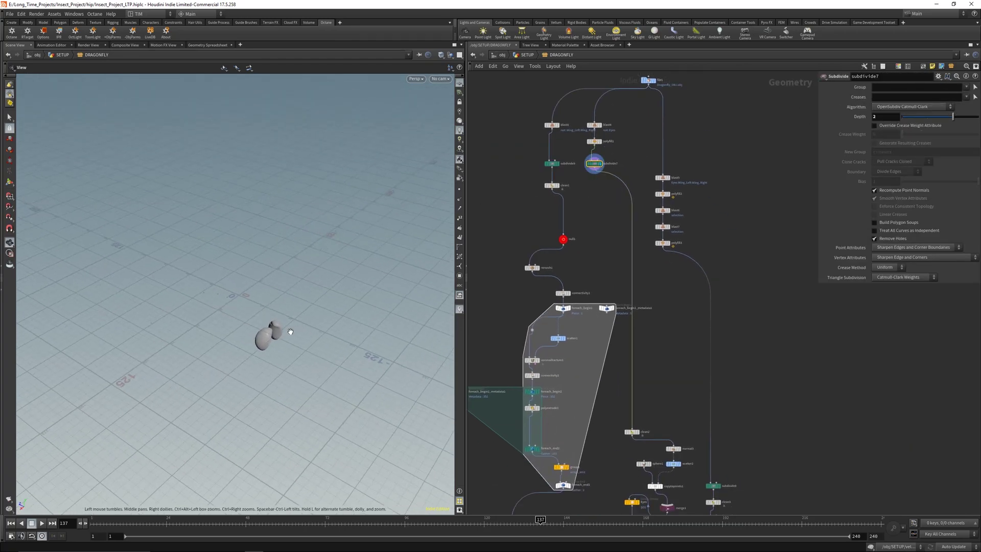
Display the result of the subdivide8 node in the body branch and inspect the dragonfly's body from several angles
{"action": "scroll", "coordinate": [289, 327], "scroll_direction": "up", "scroll_amount": 3}
{"action": "middle_click_drag", "start_coordinate": [654, 315], "coordinate": [624, 114]}
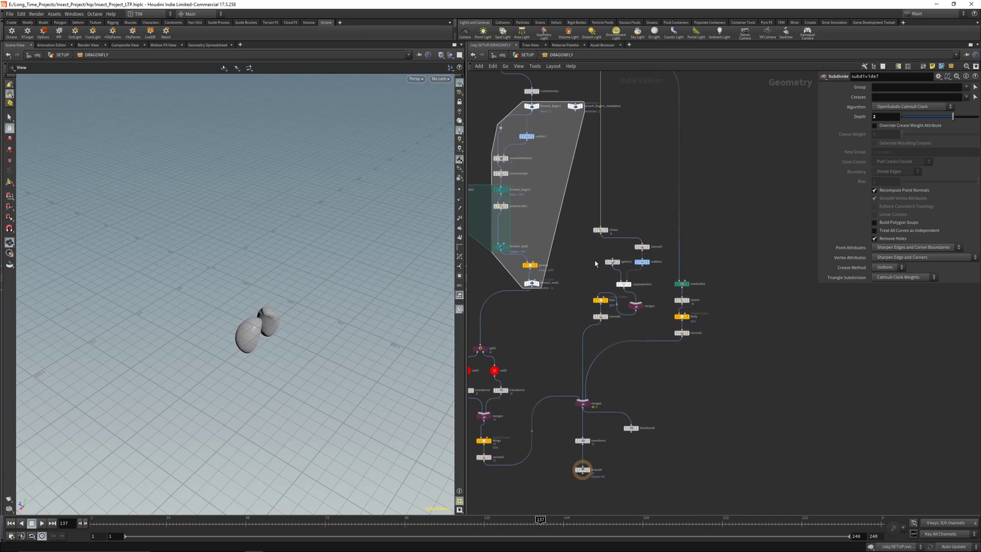
{"action": "scroll", "coordinate": [595, 263], "scroll_direction": "down", "scroll_amount": 1}
{"action": "scroll", "coordinate": [659, 273], "scroll_direction": "up", "scroll_amount": 1}
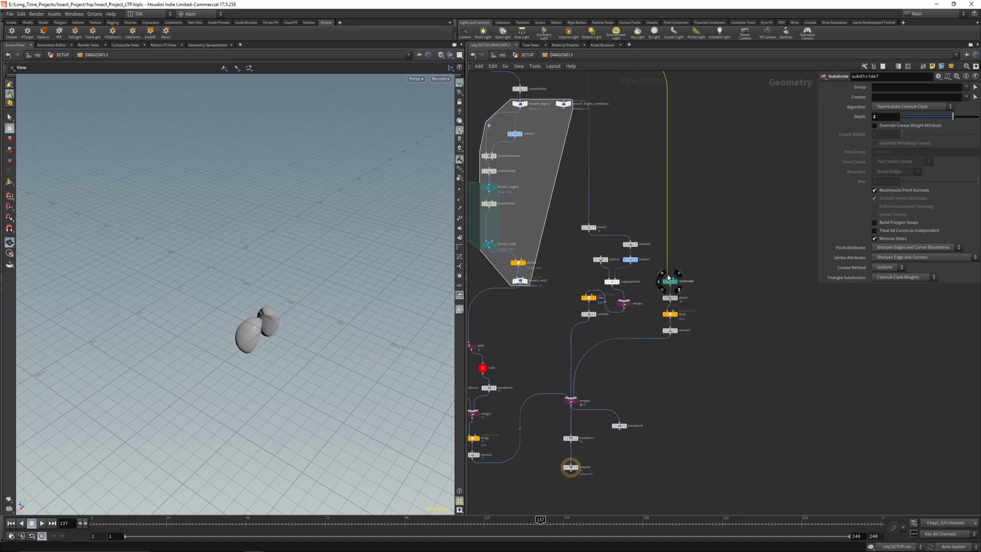
{"action": "left_click", "coordinate": [667, 277]}
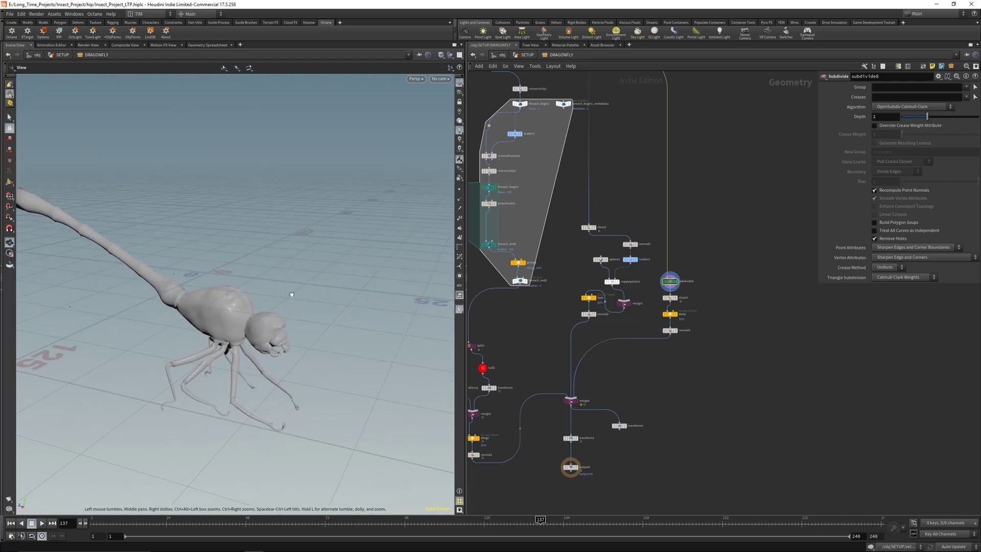
{"action": "left_click_drag", "start_coordinate": [292, 295], "coordinate": [360, 281]}
{"action": "middle_click_drag", "start_coordinate": [664, 277], "coordinate": [724, 241]}
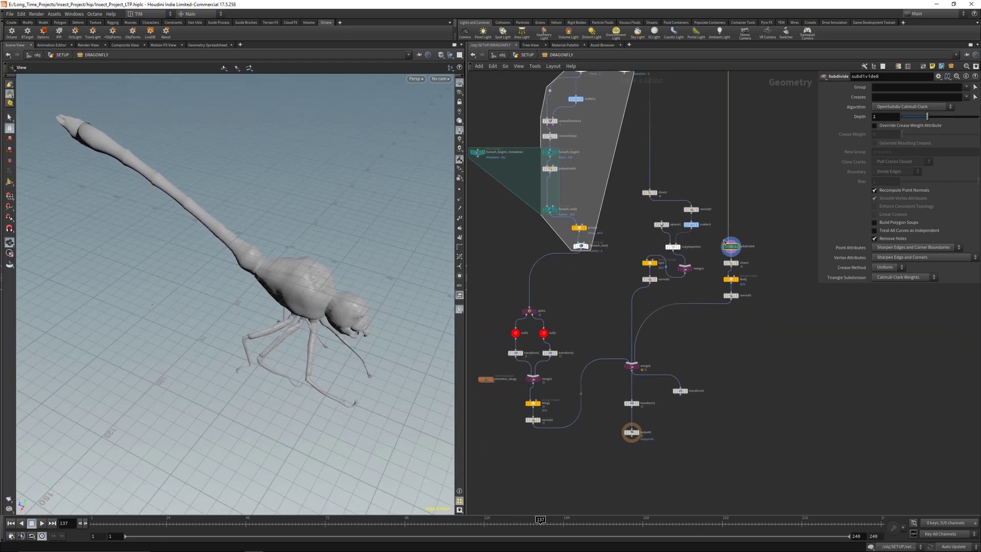
Display the result of the copytopoints1 node in the eye branch and inspect the eyes up close
{"action": "left_click", "coordinate": [672, 246]}
{"action": "right_click_drag", "start_coordinate": [359, 309], "coordinate": [375, 279]}
{"action": "left_click_drag", "start_coordinate": [375, 278], "coordinate": [345, 293]}
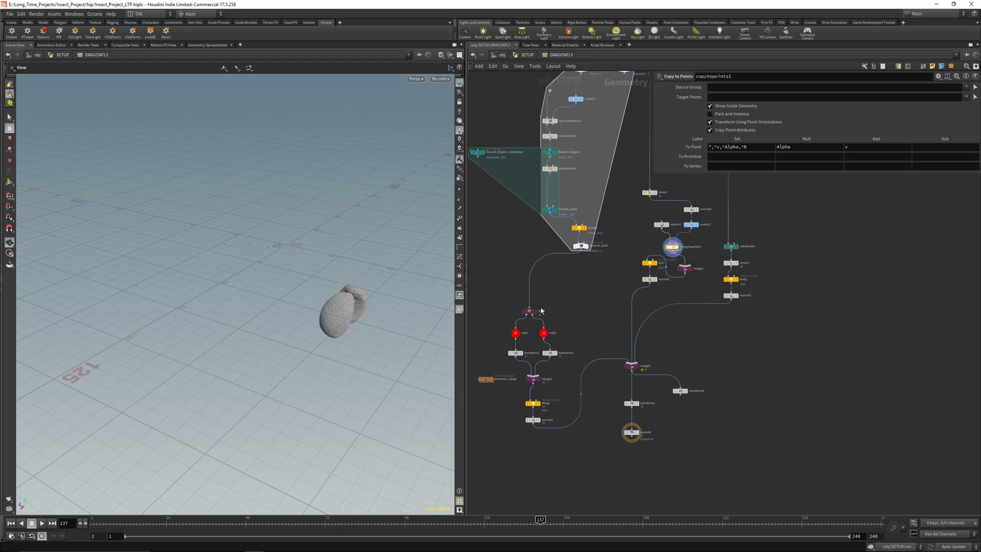
Display the result of the remesh1 node in the wing branch and inspect the wings from several angles
{"action": "middle_click_drag", "start_coordinate": [590, 346], "coordinate": [593, 388]}
{"action": "middle_click_drag", "start_coordinate": [587, 186], "coordinate": [639, 361]}
{"action": "middle_click_drag", "start_coordinate": [572, 222], "coordinate": [560, 240]}
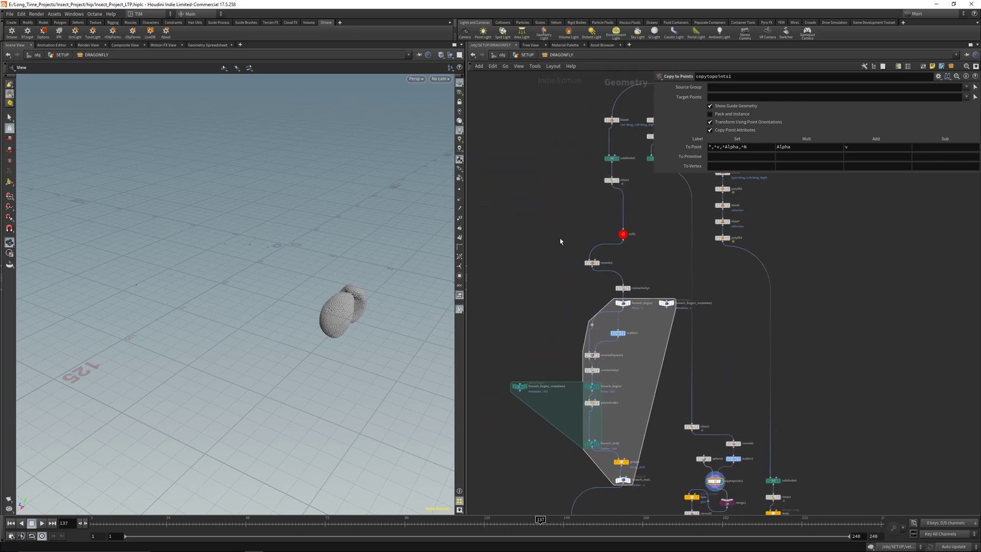
{"action": "left_click", "coordinate": [592, 263]}
{"action": "key", "text": "r"}
{"action": "left_click_drag", "start_coordinate": [288, 257], "coordinate": [402, 264]}
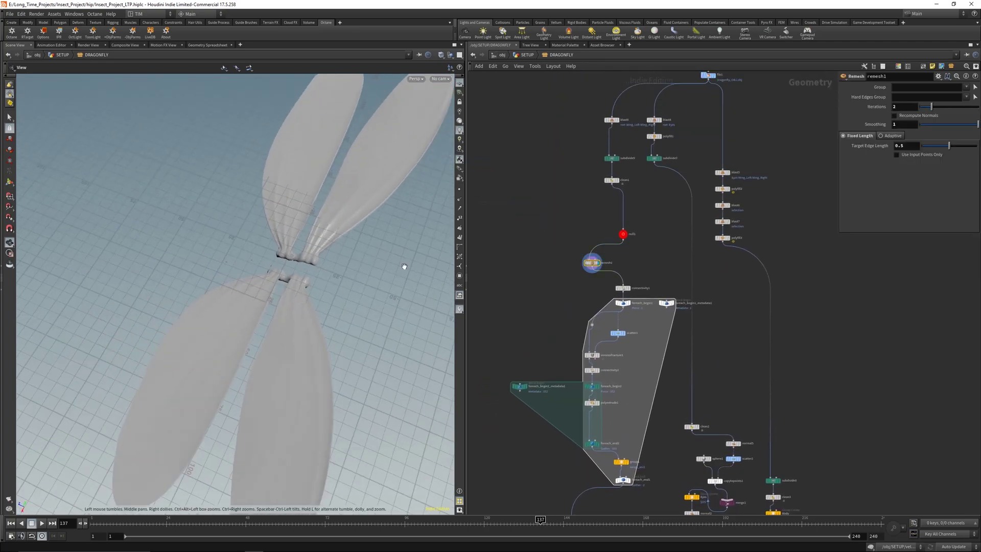
{"action": "left_click", "coordinate": [441, 55]}
{"action": "left_click", "coordinate": [446, 132]}
{"action": "left_click_drag", "start_coordinate": [273, 278], "coordinate": [381, 288]}
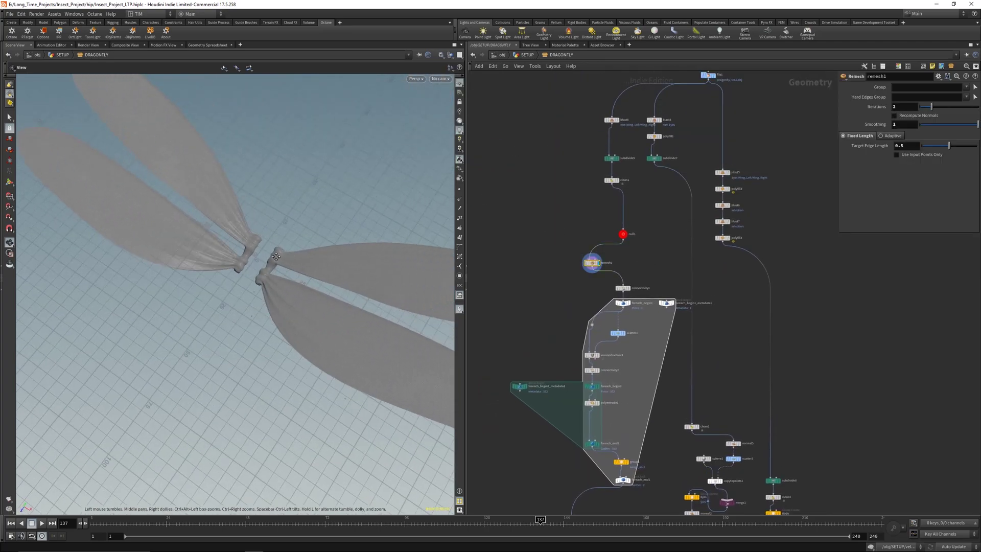
{"action": "middle_click_drag", "start_coordinate": [380, 287], "coordinate": [239, 286]}
{"action": "left_click_drag", "start_coordinate": [240, 285], "coordinate": [276, 286]}
Display the group1 node's result inside the wing for-each loop and examine the fractured wing cells
{"action": "middle_click_drag", "start_coordinate": [608, 371], "coordinate": [604, 248]}
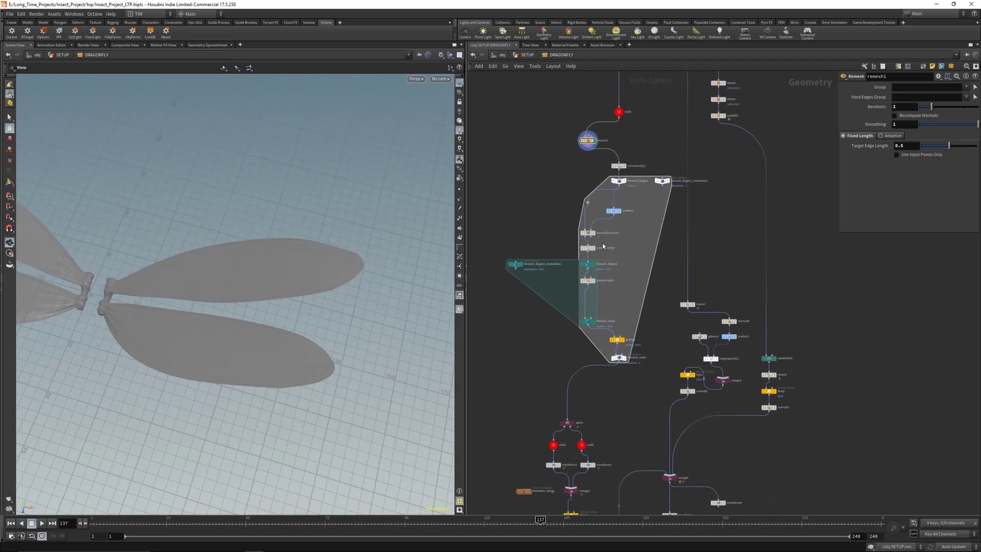
{"action": "scroll", "coordinate": [620, 333], "scroll_direction": "up", "scroll_amount": 2}
{"action": "left_click", "coordinate": [613, 339]}
{"action": "key", "text": "r"}
{"action": "left_click_drag", "start_coordinate": [239, 291], "coordinate": [351, 332]}
{"action": "key", "text": "g"}
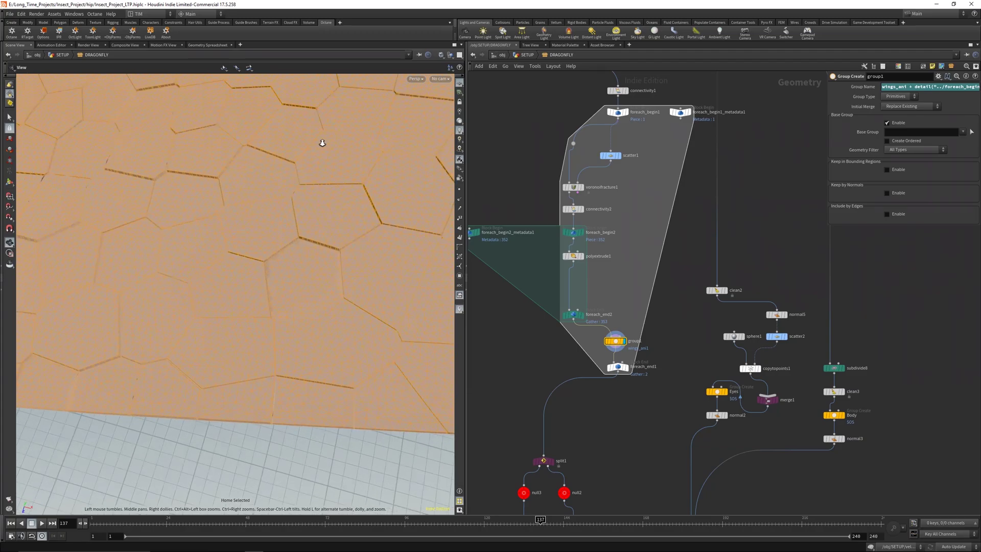
{"action": "scroll", "coordinate": [312, 184], "scroll_direction": "down", "scroll_amount": 6}
{"action": "middle_click_drag", "start_coordinate": [560, 231], "coordinate": [606, 227]}
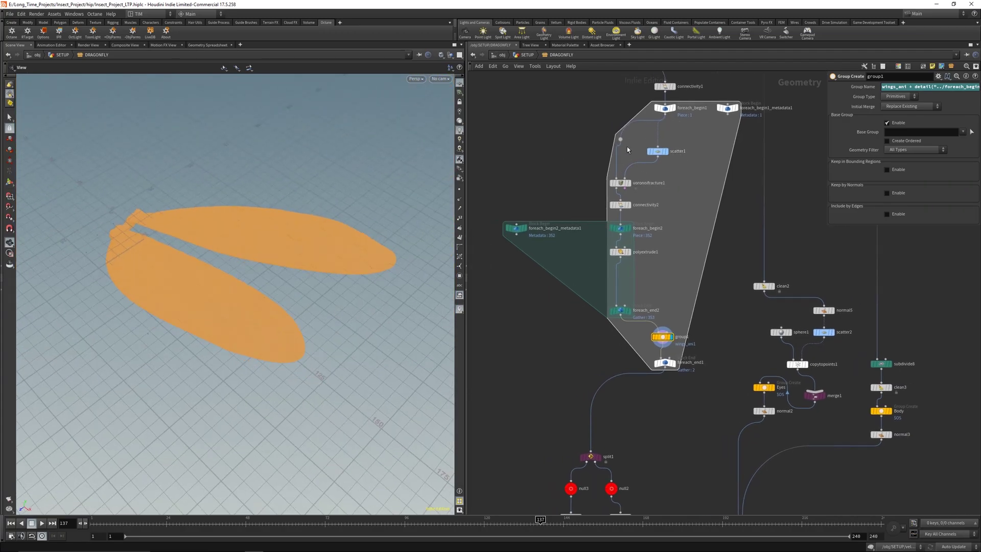
Show the scatter1 node's parameters in the wing loop and display the remesh1 result for comparison
{"action": "left_click", "coordinate": [656, 151]}
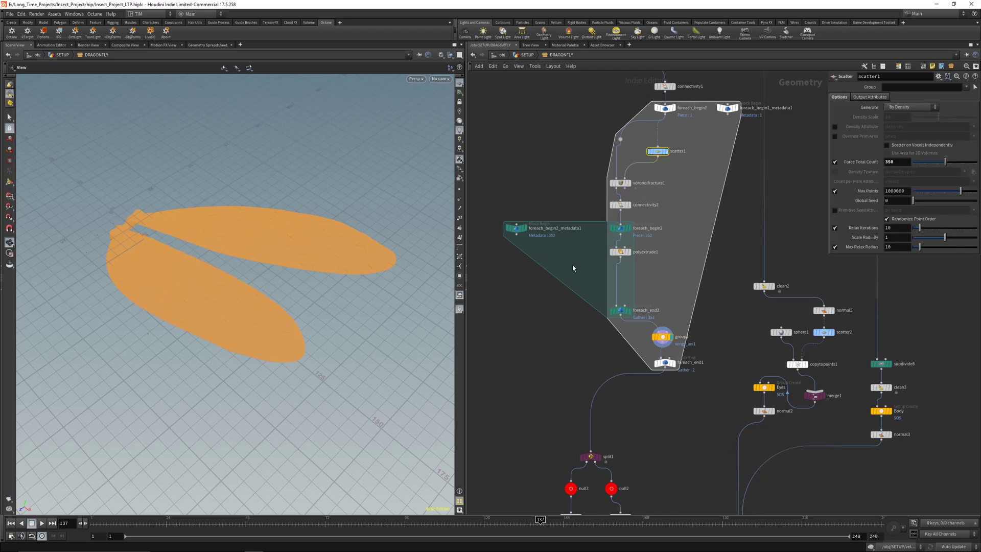
{"action": "middle_click_drag", "start_coordinate": [609, 103], "coordinate": [580, 230]}
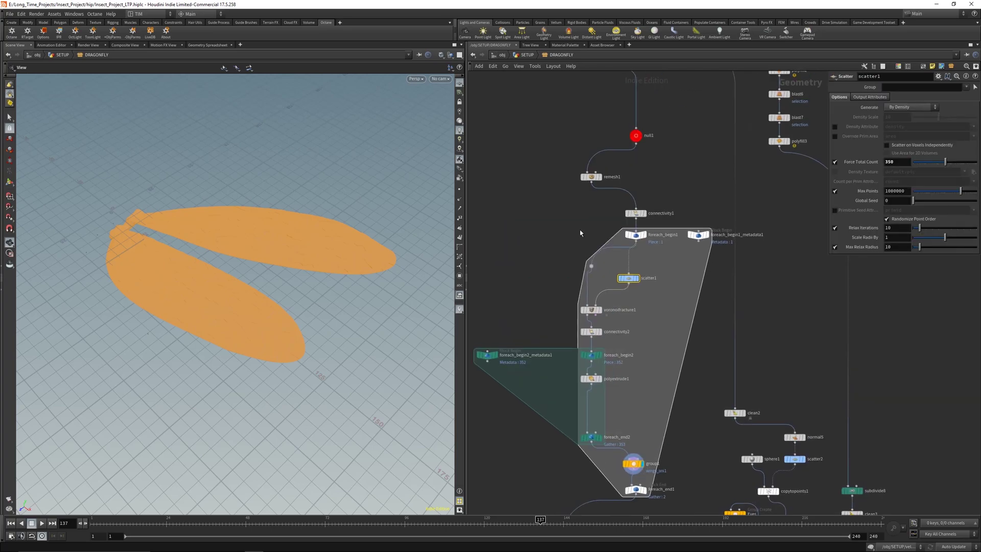
{"action": "left_click_drag", "start_coordinate": [159, 249], "coordinate": [270, 245]}
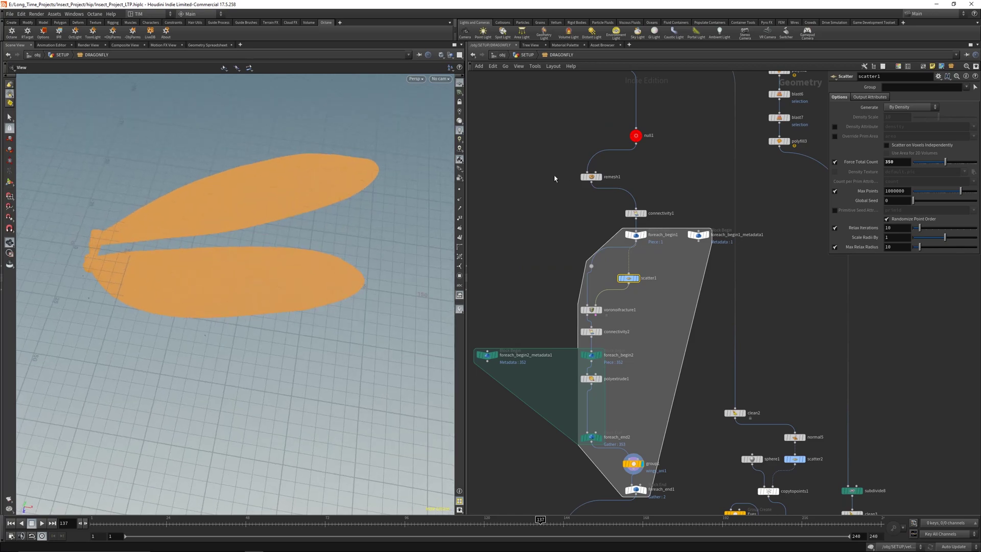
{"action": "left_click", "coordinate": [591, 177]}
{"action": "scroll", "coordinate": [233, 224], "scroll_direction": "down", "scroll_amount": 2}
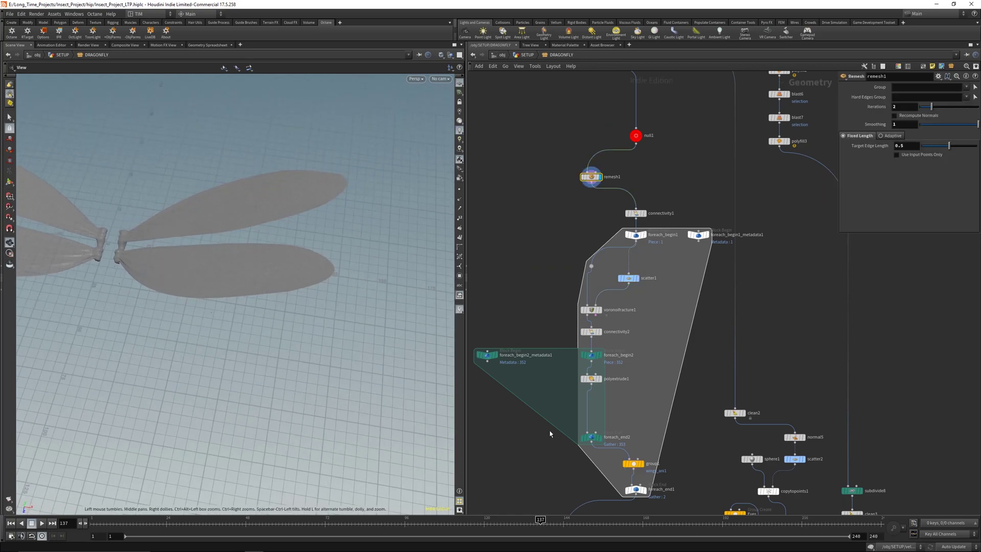
Display the result of the transform2 node below the wing split and view that pair of wings
{"action": "middle_click_drag", "start_coordinate": [550, 433], "coordinate": [588, 146]}
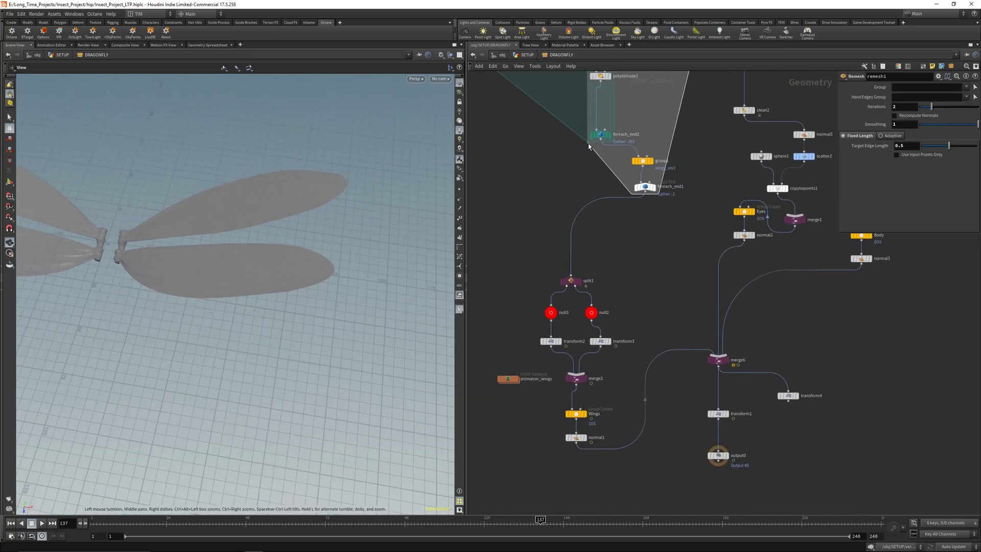
{"action": "left_click", "coordinate": [552, 341]}
{"action": "left_click", "coordinate": [559, 342]}
{"action": "left_click_drag", "start_coordinate": [332, 287], "coordinate": [310, 290]}
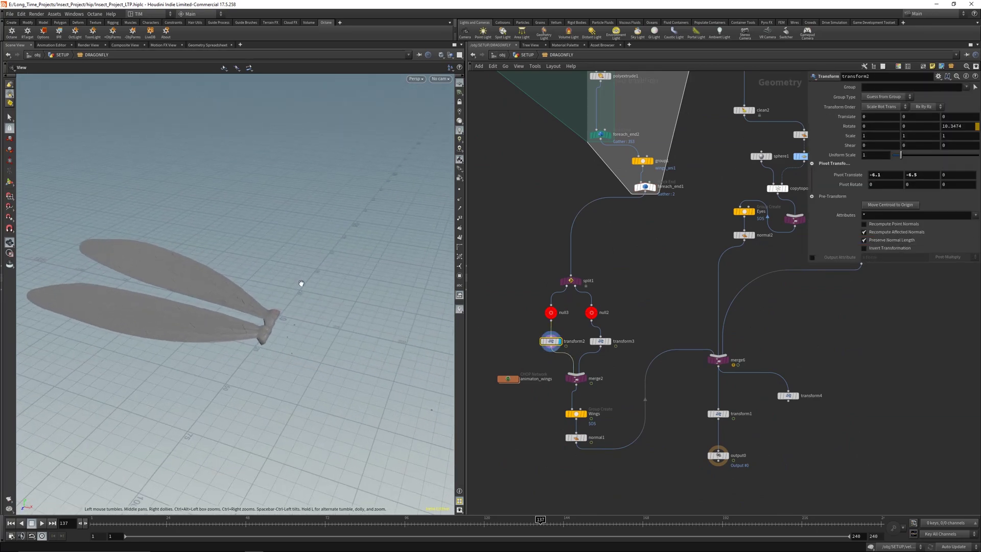
Scrub and play through the wing rotation animation, and return to frame 1
{"action": "left_click_drag", "start_coordinate": [297, 523], "coordinate": [382, 491]}
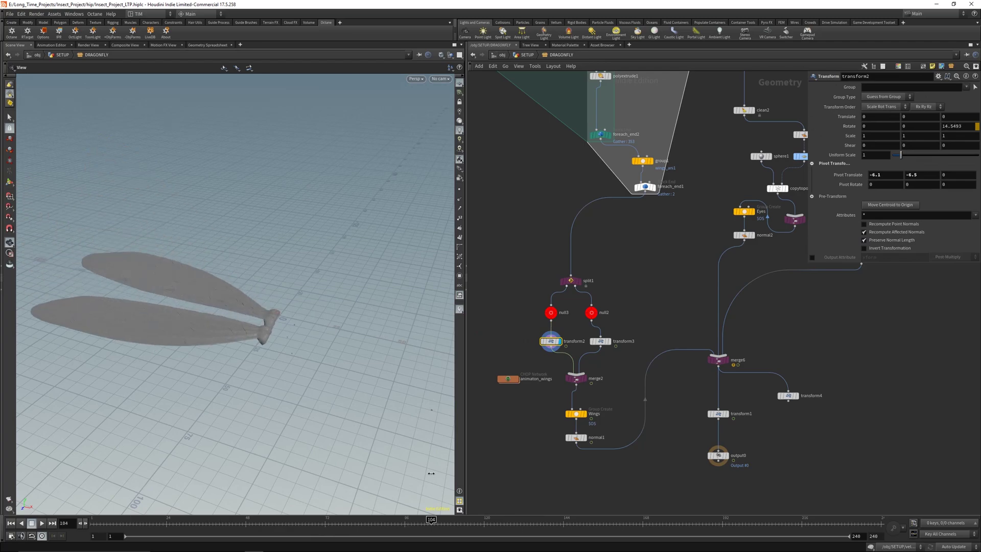
{"action": "left_click_drag", "start_coordinate": [431, 473], "coordinate": [303, 460]}
{"action": "left_click_drag", "start_coordinate": [289, 524], "coordinate": [51, 521]}
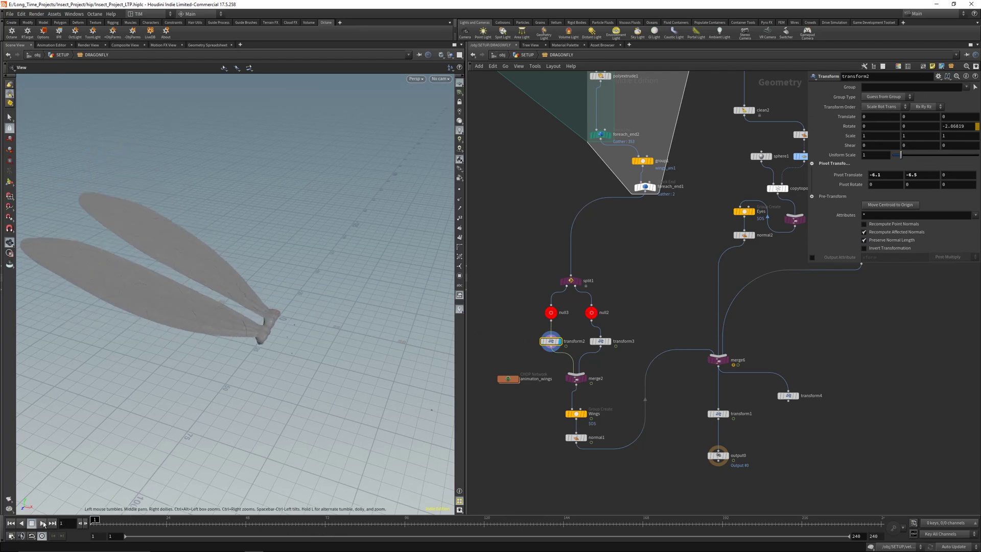
{"action": "left_click", "coordinate": [41, 523]}
{"action": "left_click", "coordinate": [11, 523]}
Display the normal1 node's merged wings, hide the viewport's reference grid and play the flapping animation
{"action": "left_click", "coordinate": [585, 437]}
{"action": "left_click_drag", "start_coordinate": [311, 320], "coordinate": [262, 330]}
{"action": "left_click", "coordinate": [456, 84]}
{"action": "left_click_drag", "start_coordinate": [295, 299], "coordinate": [317, 314]}
{"action": "key", "text": "Up"}
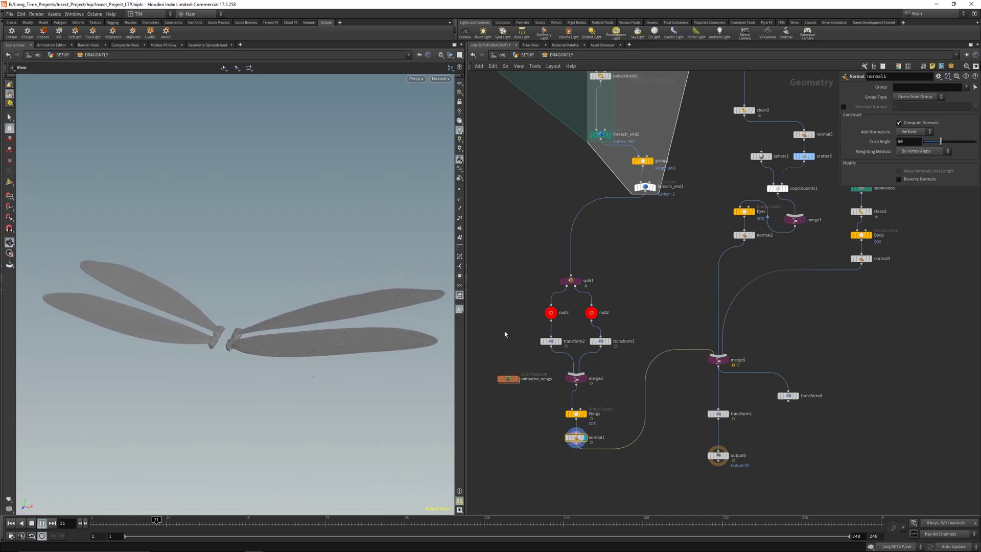
Show the transform2 node's parameters and result, and scrub the timeline to examine its animated rotation
{"action": "left_click", "coordinate": [553, 342]}
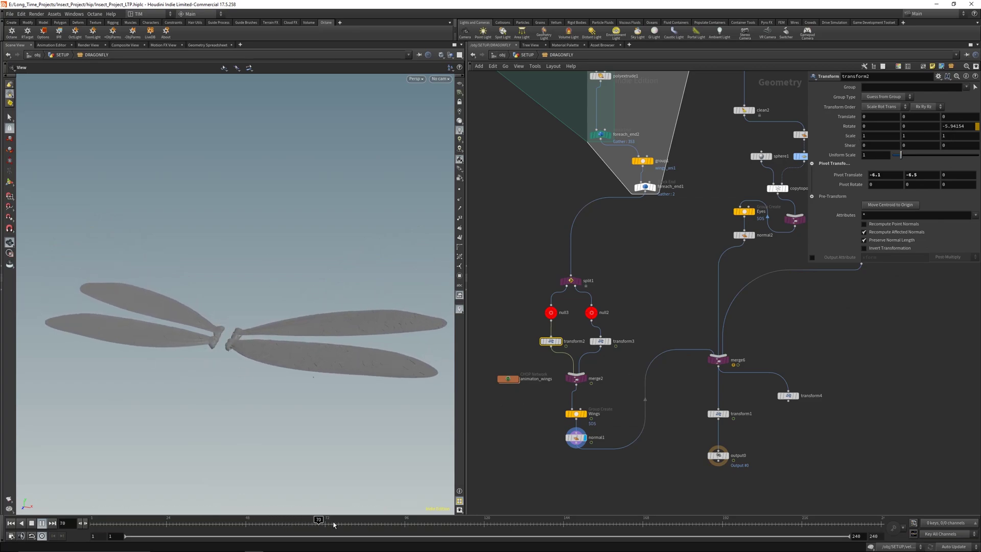
{"action": "left_click", "coordinate": [313, 523]}
{"action": "left_click", "coordinate": [42, 522]}
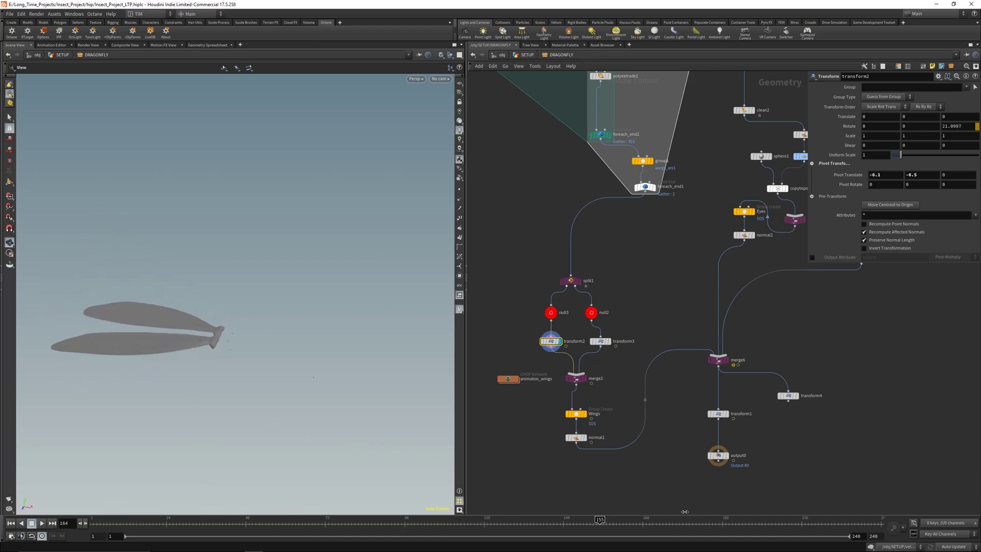
{"action": "mouse_move", "coordinate": [597, 524]}
{"action": "left_mouse_down"}
{"action": "mouse_move", "coordinate": [463, 494]}
{"action": "mouse_move", "coordinate": [220, 487]}
{"action": "left_mouse_up"}
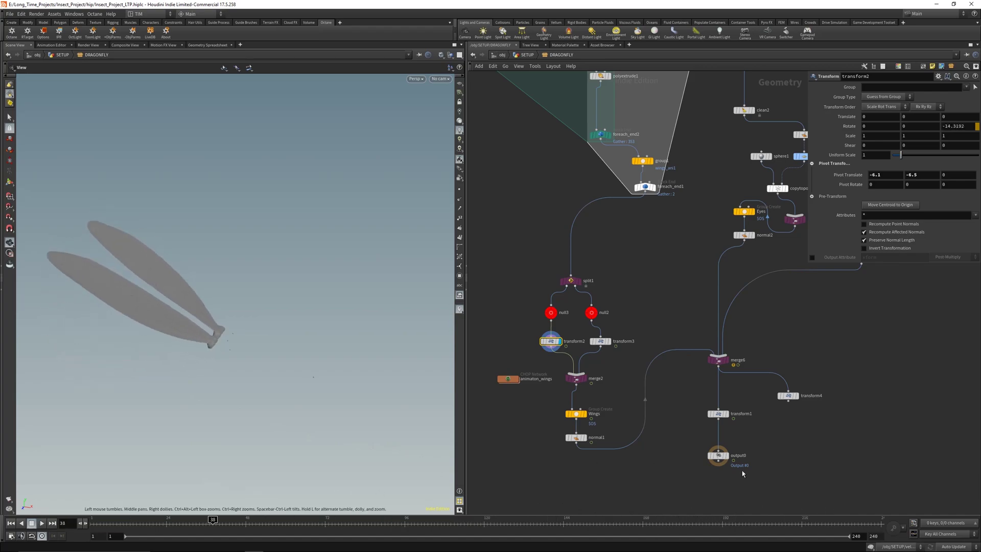
Move the transform4 node farther away from transform1 and display the output0 node's result
{"action": "middle_click_drag", "start_coordinate": [742, 474], "coordinate": [656, 404]}
{"action": "left_click_drag", "start_coordinate": [703, 327], "coordinate": [734, 349]}
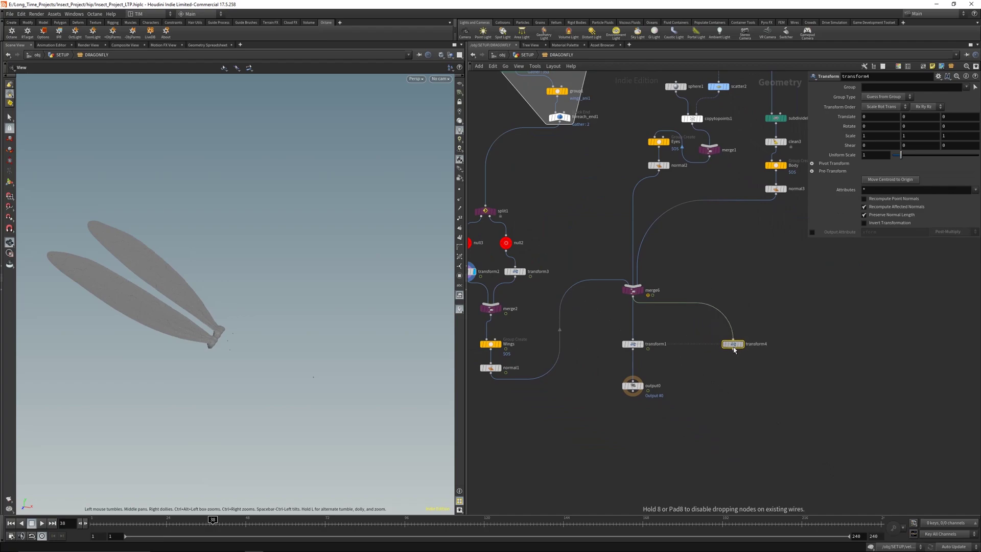
{"action": "left_click", "coordinate": [633, 386]}
{"action": "left_click", "coordinate": [640, 385]}
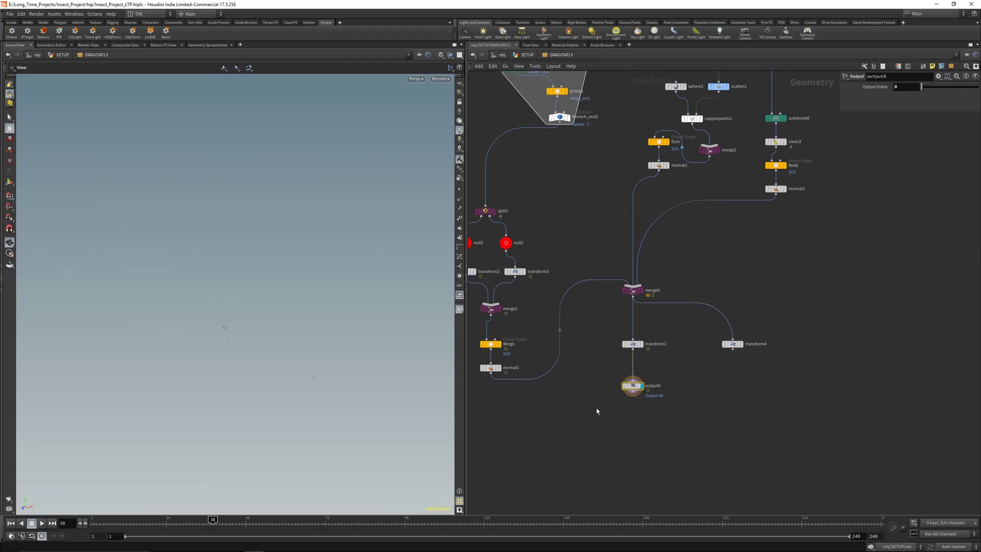
Go back up to the SETUP network, and display, frame and inspect the DRAGONFLY subnetwork's complete model
{"action": "key", "text": "u"}
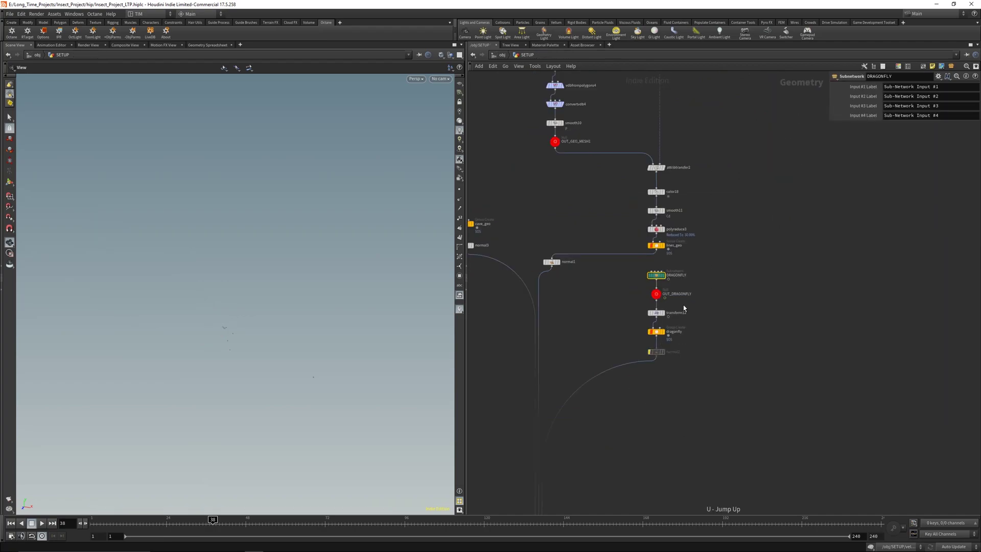
{"action": "key", "text": "r"}
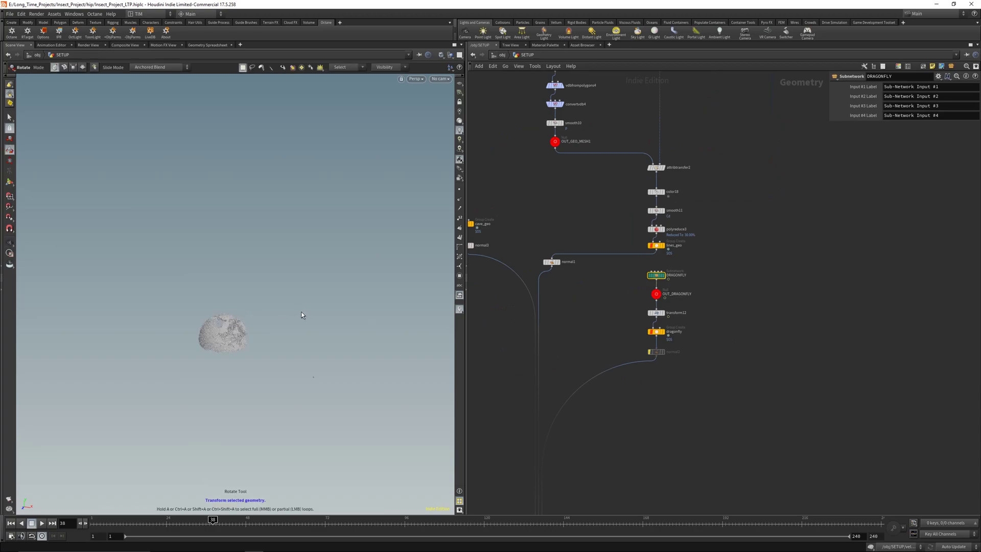
{"action": "key", "text": "space+g"}
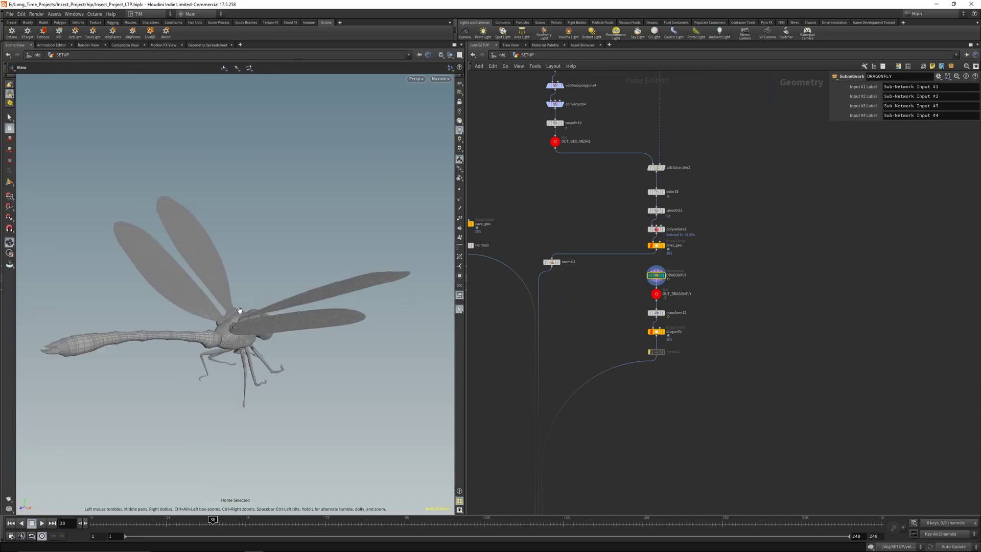
{"action": "left_click", "coordinate": [297, 318]}
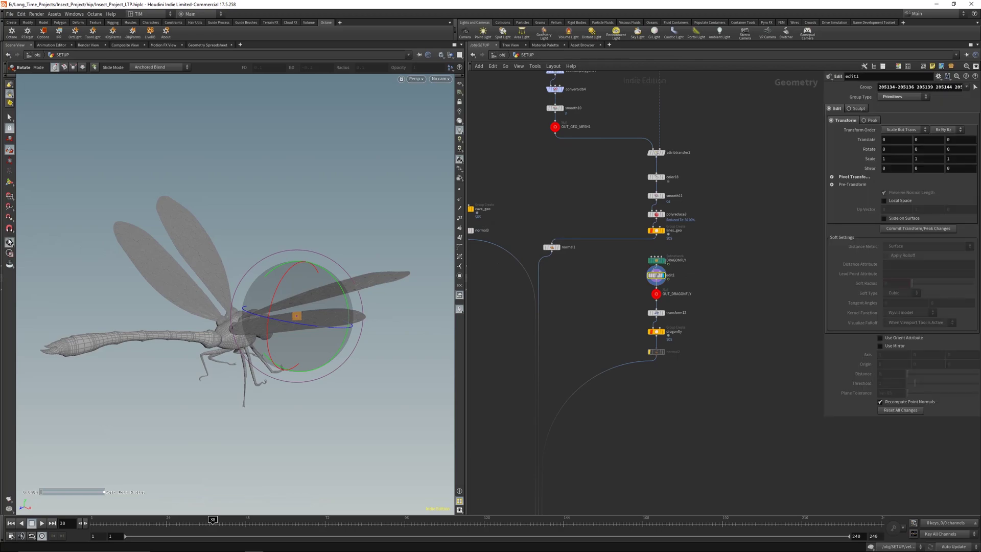
{"action": "key", "text": "Escape"}
{"action": "left_click_drag", "start_coordinate": [308, 256], "coordinate": [376, 286]}
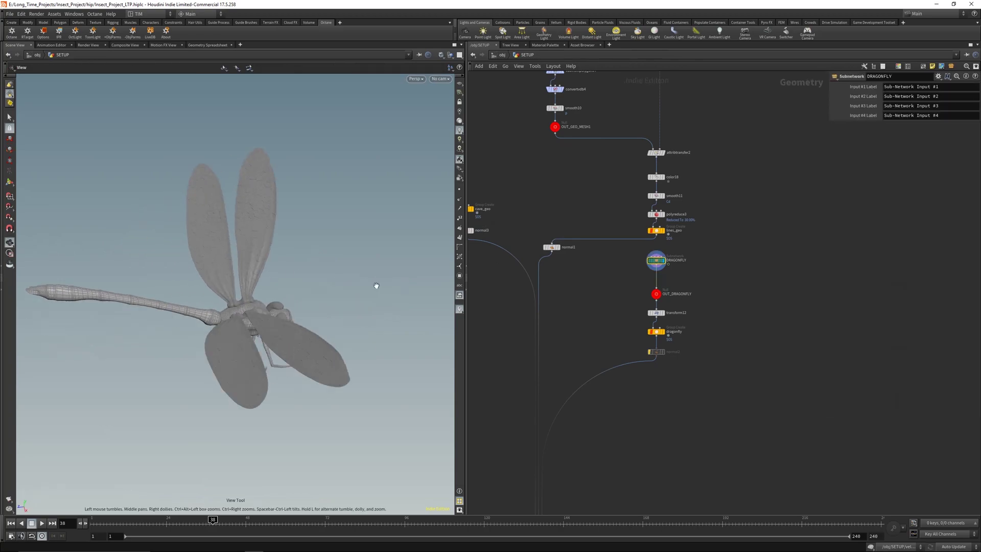
Display the result of the transform12 node below OUT_DRAGONFLY and inspect the repositioned dragonfly
{"action": "left_click", "coordinate": [655, 293]}
{"action": "left_click", "coordinate": [663, 312]}
{"action": "mouse_move", "coordinate": [667, 332]}
{"action": "left_mouse_down"}
{"action": "mouse_move", "coordinate": [704, 341]}
{"action": "mouse_move", "coordinate": [656, 337]}
{"action": "left_mouse_up"}
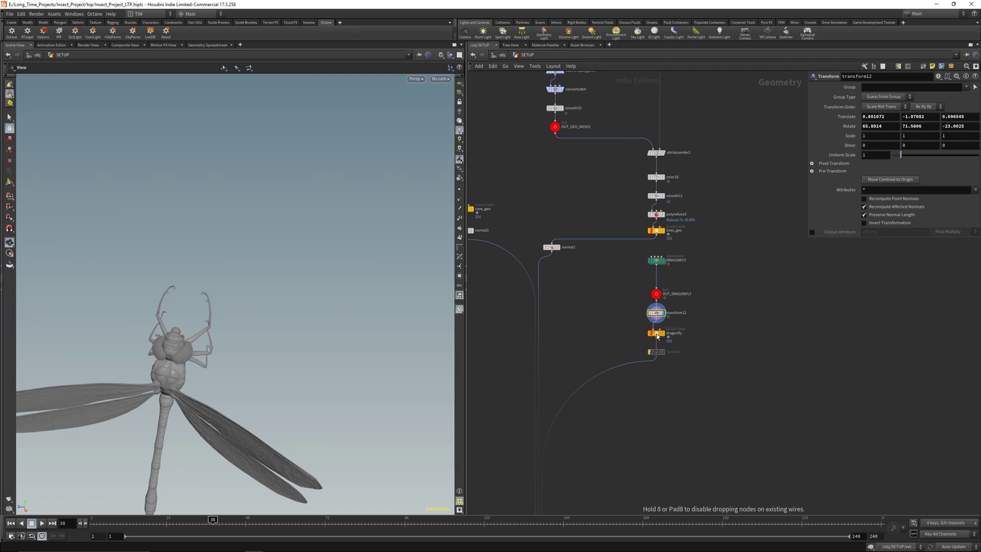
{"action": "right_click_drag", "start_coordinate": [215, 328], "coordinate": [214, 366]}
{"action": "left_click_drag", "start_coordinate": [214, 367], "coordinate": [287, 344]}
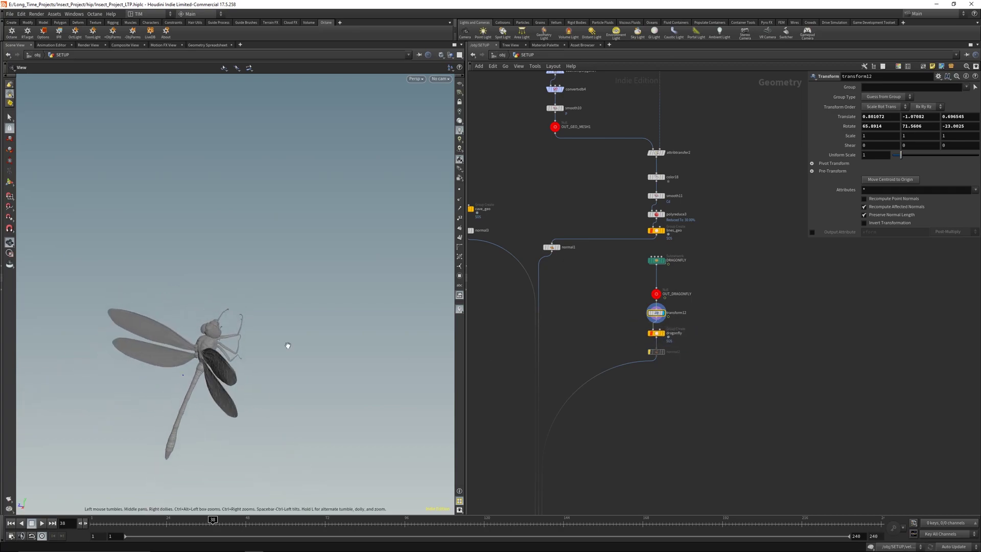
Display the dragonfly group node's result and inspect the grouped geometry in the viewport
{"action": "left_click", "coordinate": [654, 333]}
{"action": "scroll", "coordinate": [659, 346], "scroll_direction": "down", "scroll_amount": 1}
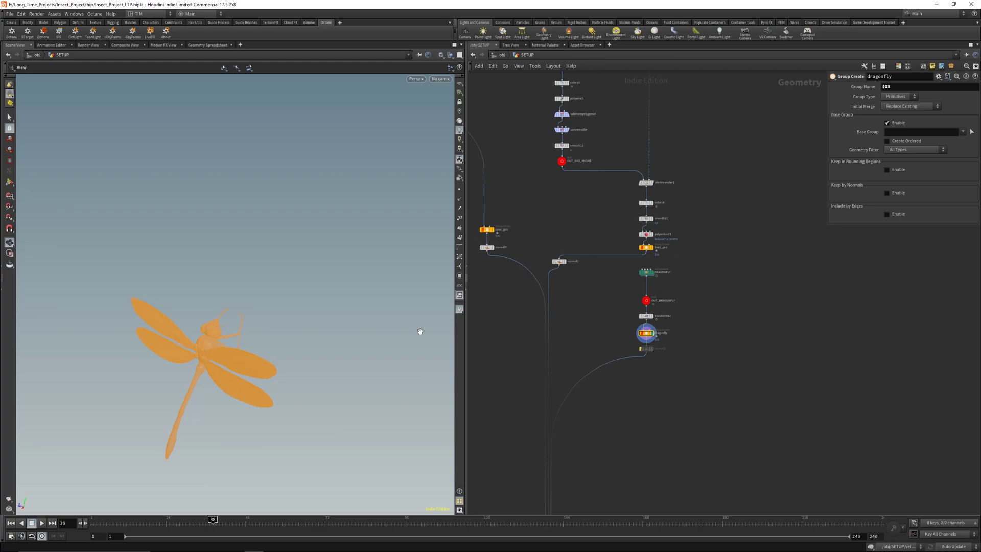
{"action": "left_click_drag", "start_coordinate": [418, 329], "coordinate": [230, 332]}
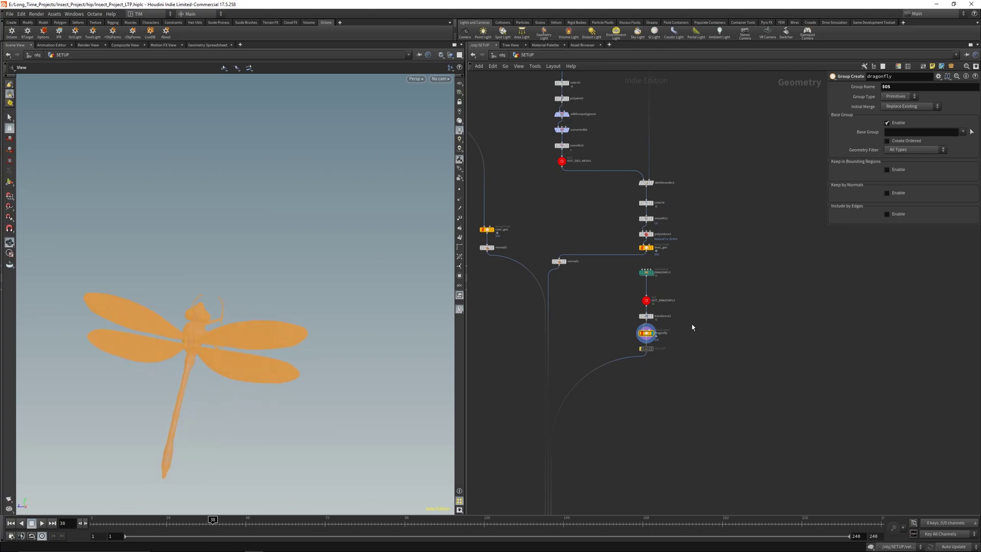
Move the null2 node farther up, away from the color19 and clip2 nodes in the SETUP network
{"action": "middle_click_drag", "start_coordinate": [573, 214], "coordinate": [791, 410]}
{"action": "middle_click_drag", "start_coordinate": [650, 185], "coordinate": [638, 301]}
{"action": "middle_click_drag", "start_coordinate": [660, 232], "coordinate": [715, 214]}
{"action": "scroll", "coordinate": [674, 304], "scroll_direction": "up", "scroll_amount": 2}
{"action": "left_click_drag", "start_coordinate": [661, 297], "coordinate": [661, 249]}
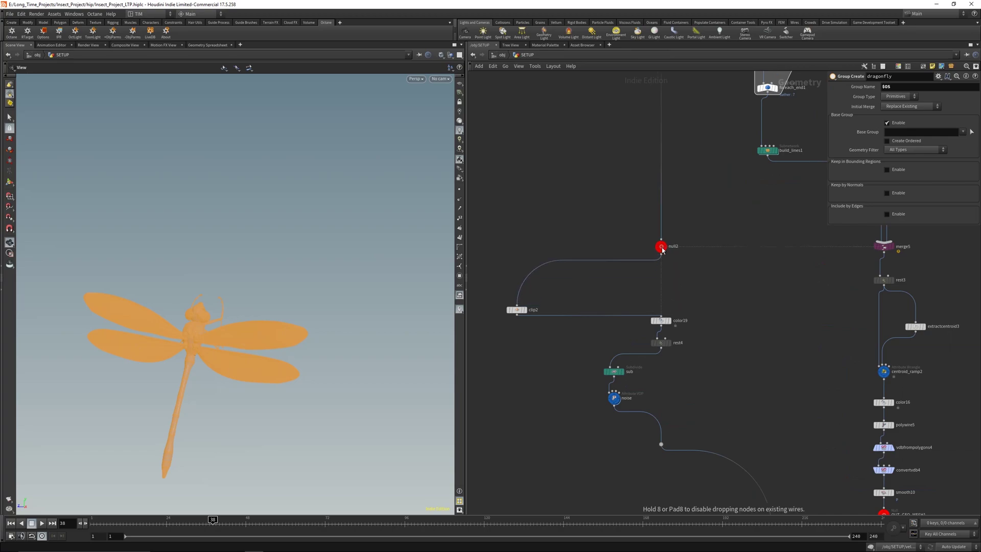
Look over the SETUP network's layout from the null2 area up to the start of the node chain and its separate side branch
{"action": "scroll", "coordinate": [739, 327], "scroll_direction": "down", "scroll_amount": 2}
{"action": "middle_click_drag", "start_coordinate": [739, 327], "coordinate": [648, 147]}
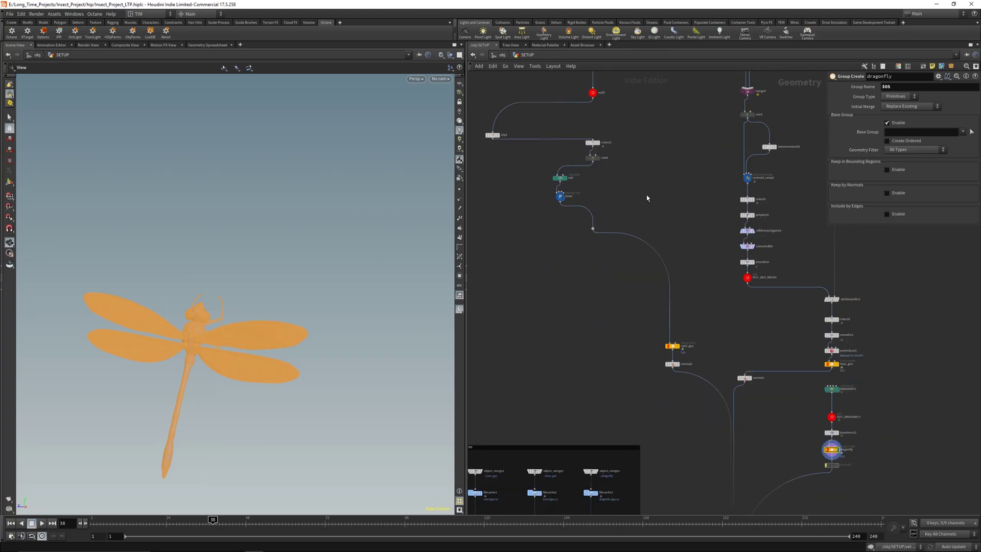
{"action": "middle_click_drag", "start_coordinate": [646, 198], "coordinate": [599, 434]}
{"action": "middle_click_drag", "start_coordinate": [606, 119], "coordinate": [675, 486]}
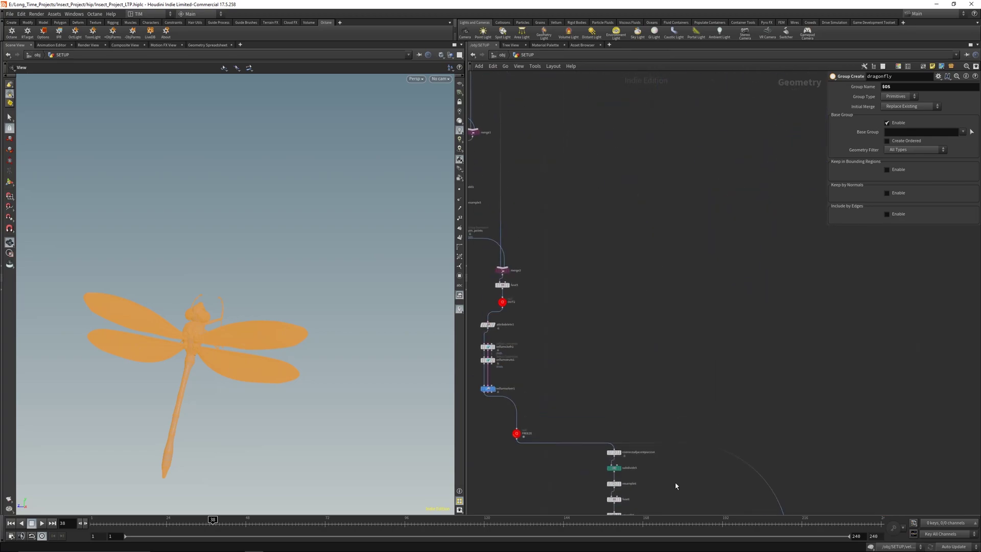
{"action": "scroll", "coordinate": [674, 307], "scroll_direction": "down", "scroll_amount": 9}
{"action": "scroll", "coordinate": [677, 290], "scroll_direction": "up", "scroll_amount": 1}
{"action": "middle_click_drag", "start_coordinate": [710, 321], "coordinate": [714, 258]}
{"action": "scroll", "coordinate": [721, 317], "scroll_direction": "down", "scroll_amount": 2}
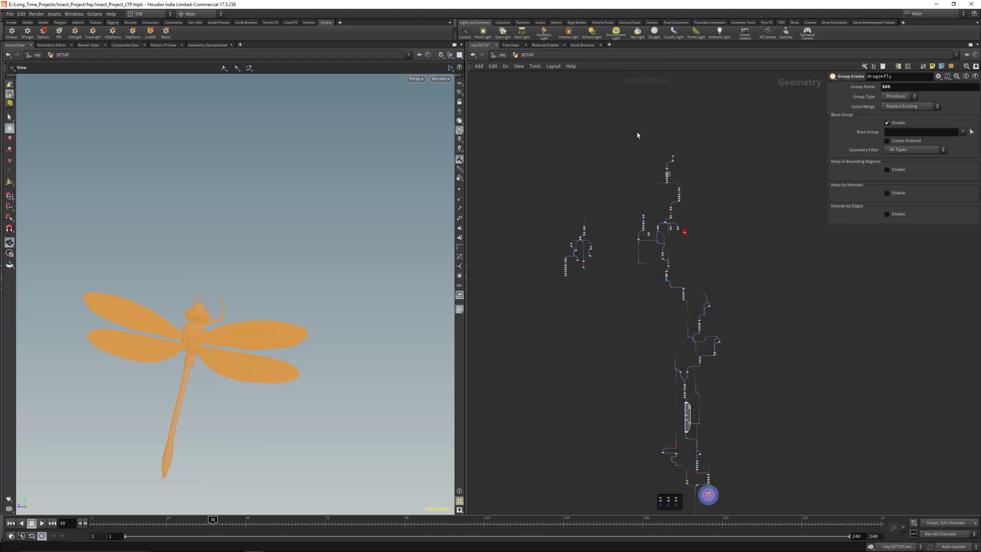
{"action": "scroll", "coordinate": [582, 174], "scroll_direction": "up", "scroll_amount": 3}
Display the color6 node's result in the separate side branch and scrub the animation to frame 12
{"action": "left_click_drag", "start_coordinate": [515, 192], "coordinate": [660, 446]}
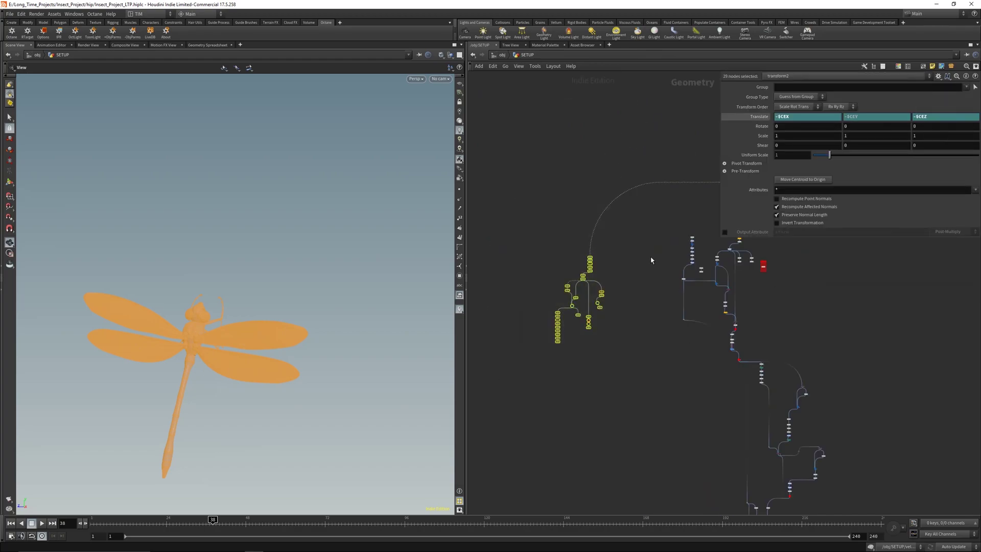
{"action": "scroll", "coordinate": [588, 316], "scroll_direction": "up", "scroll_amount": 5}
{"action": "left_click", "coordinate": [579, 317]}
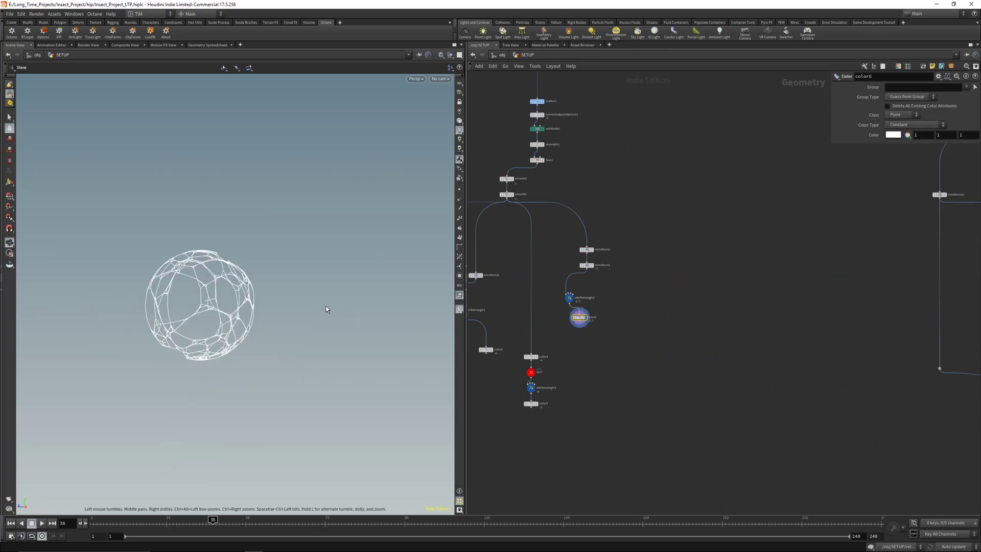
{"action": "left_click_drag", "start_coordinate": [231, 522], "coordinate": [126, 485]}
Display the color5 node's result at the end of the middle branch and frame the red wireframe in the viewport
{"action": "middle_click_drag", "start_coordinate": [616, 368], "coordinate": [716, 335]}
{"action": "left_click_drag", "start_coordinate": [585, 388], "coordinate": [612, 384]}
{"action": "left_click", "coordinate": [630, 370]}
{"action": "left_click", "coordinate": [636, 370]}
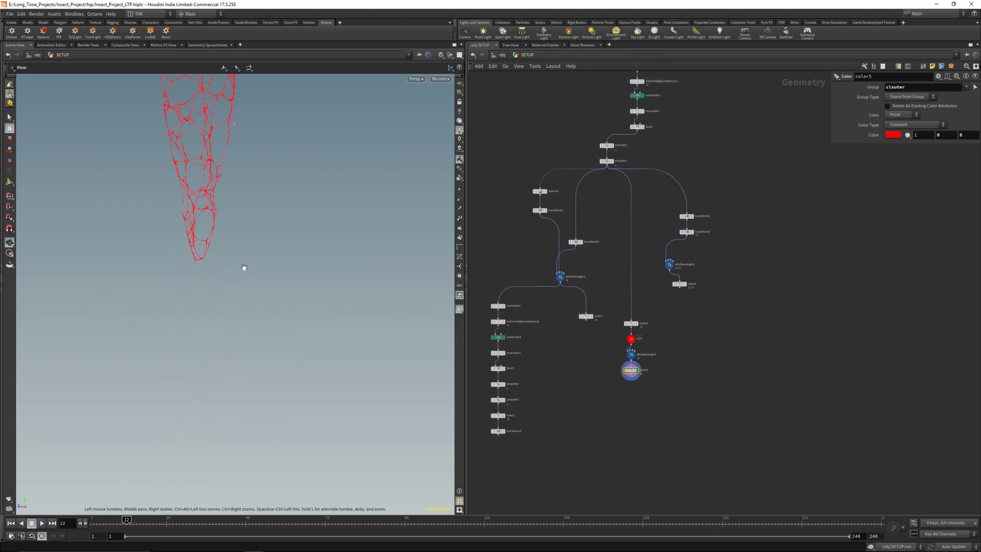
{"action": "key", "text": "g"}
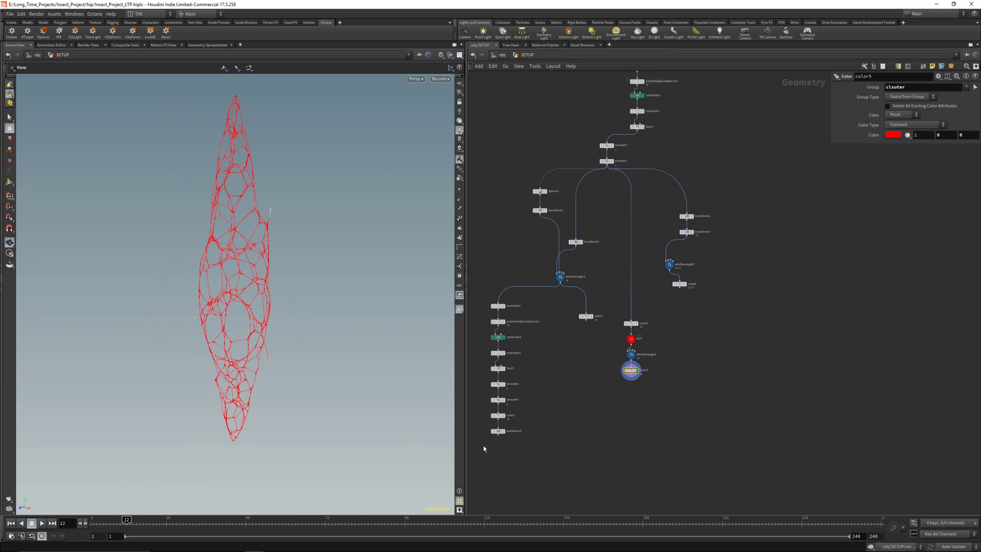
Display the last transform node of the resample branch, scrub to frame 53, and inspect the wireframe from another angle
{"action": "left_click", "coordinate": [498, 431]}
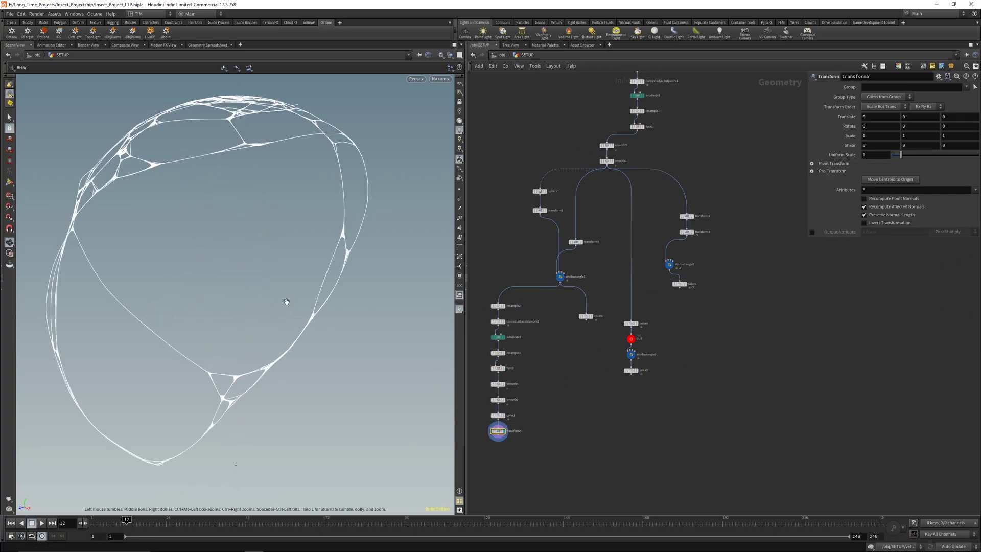
{"action": "left_click_drag", "start_coordinate": [281, 523], "coordinate": [261, 524]}
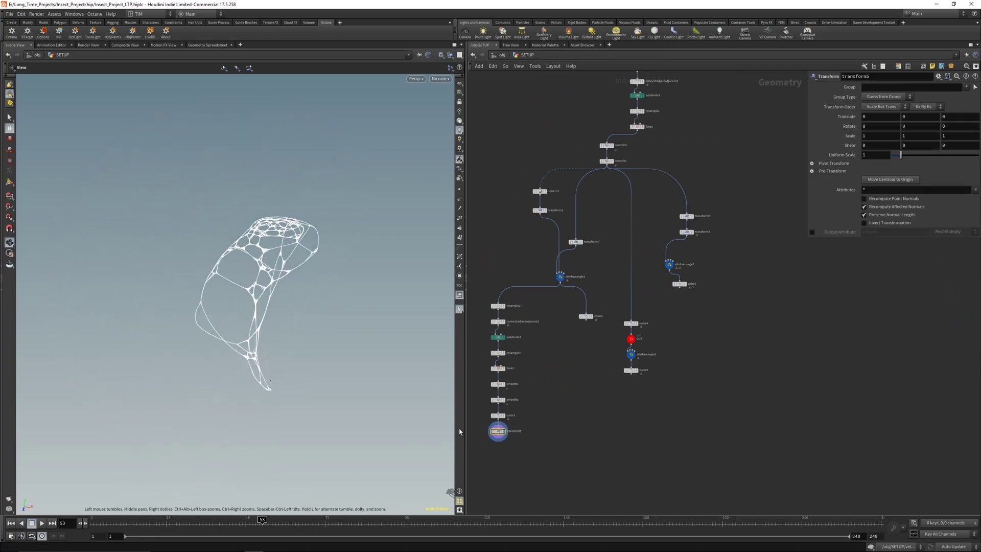
{"action": "left_click_drag", "start_coordinate": [327, 307], "coordinate": [446, 357]}
Trace the network up to its starting nodes and select the remesh1 node below circle1
{"action": "scroll", "coordinate": [560, 276], "scroll_direction": "down", "scroll_amount": 1}
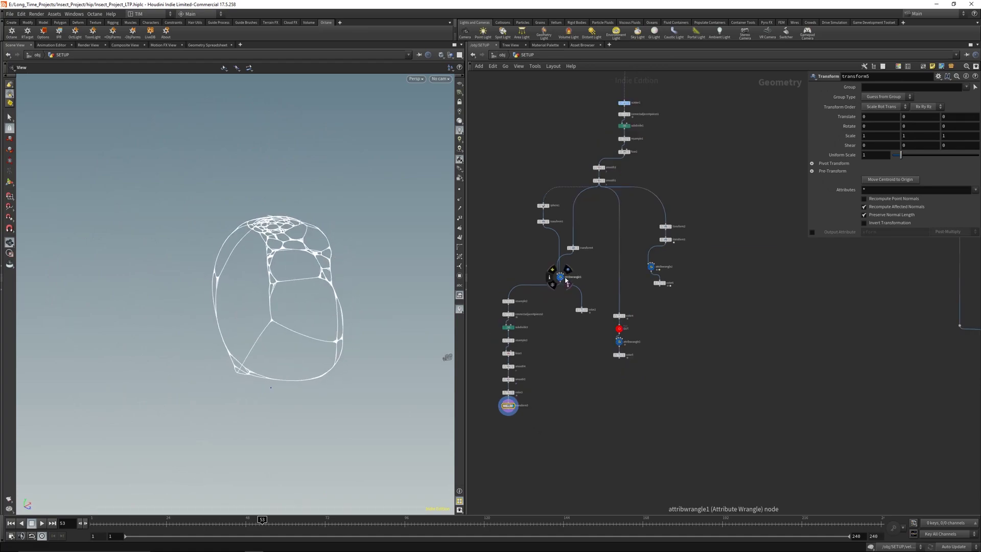
{"action": "middle_click_drag", "start_coordinate": [618, 199], "coordinate": [502, 290]}
{"action": "left_click_drag", "start_coordinate": [445, 312], "coordinate": [358, 286]}
{"action": "scroll", "coordinate": [558, 330], "scroll_direction": "down", "scroll_amount": 6}
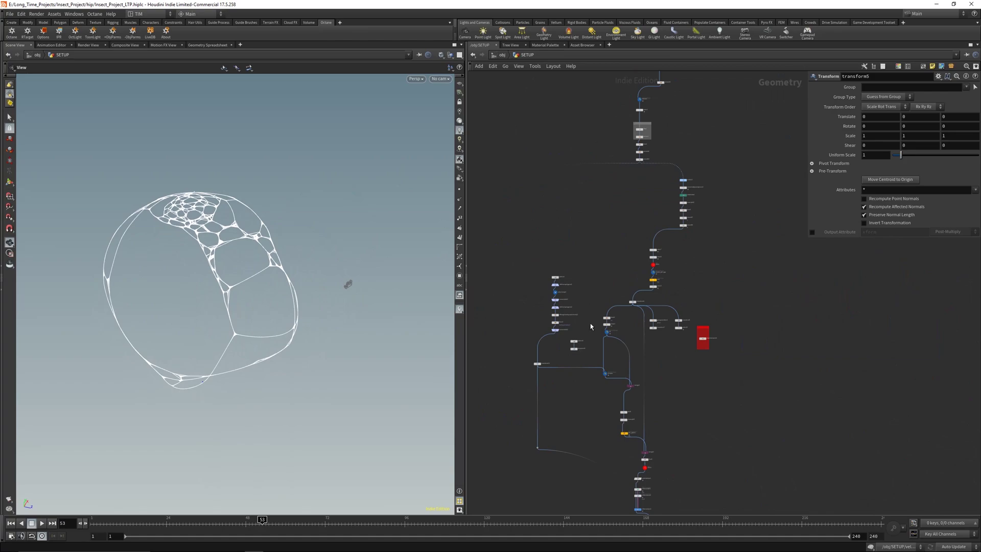
{"action": "scroll", "coordinate": [603, 271], "scroll_direction": "up", "scroll_amount": 7}
{"action": "mouse_move", "coordinate": [632, 249]}
{"action": "left_mouse_down"}
{"action": "mouse_move", "coordinate": [687, 339]}
{"action": "mouse_move", "coordinate": [592, 337]}
{"action": "left_mouse_up"}
{"action": "left_click_drag", "start_coordinate": [532, 308], "coordinate": [624, 354]}
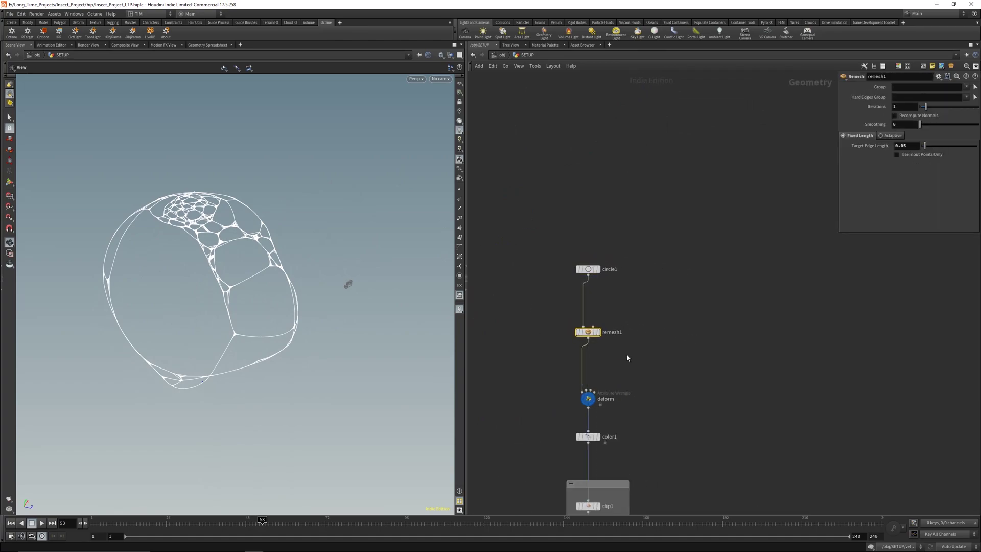
Display the circle1 node's result, turn on the reference grid, and frame the circle in the viewport
{"action": "key", "text": "r"}
{"action": "left_click_drag", "start_coordinate": [534, 245], "coordinate": [605, 292]}
{"action": "key", "text": "r"}
{"action": "left_click_drag", "start_coordinate": [300, 278], "coordinate": [315, 295]}
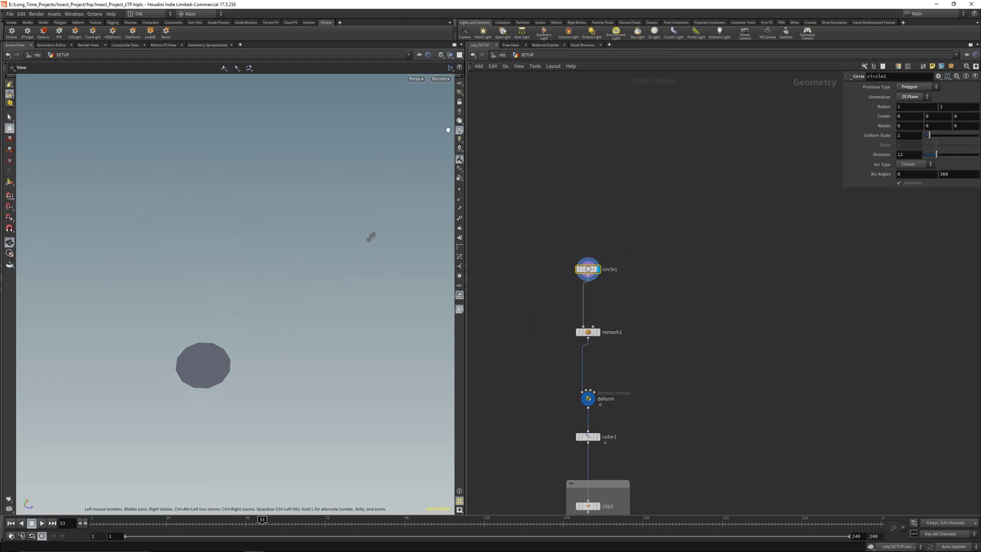
{"action": "left_click", "coordinate": [460, 86]}
{"action": "mouse_move", "coordinate": [256, 278]}
{"action": "left_mouse_down"}
{"action": "mouse_move", "coordinate": [238, 337]}
{"action": "mouse_move", "coordinate": [240, 291]}
{"action": "mouse_move", "coordinate": [221, 359]}
{"action": "mouse_move", "coordinate": [267, 290]}
{"action": "left_mouse_up"}
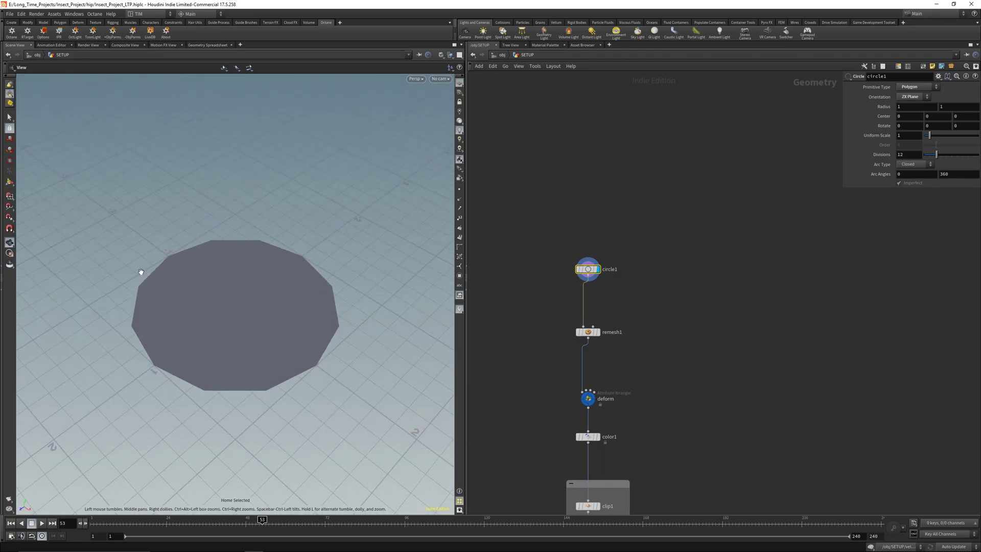
{"action": "left_click_drag", "start_coordinate": [195, 372], "coordinate": [190, 372]}
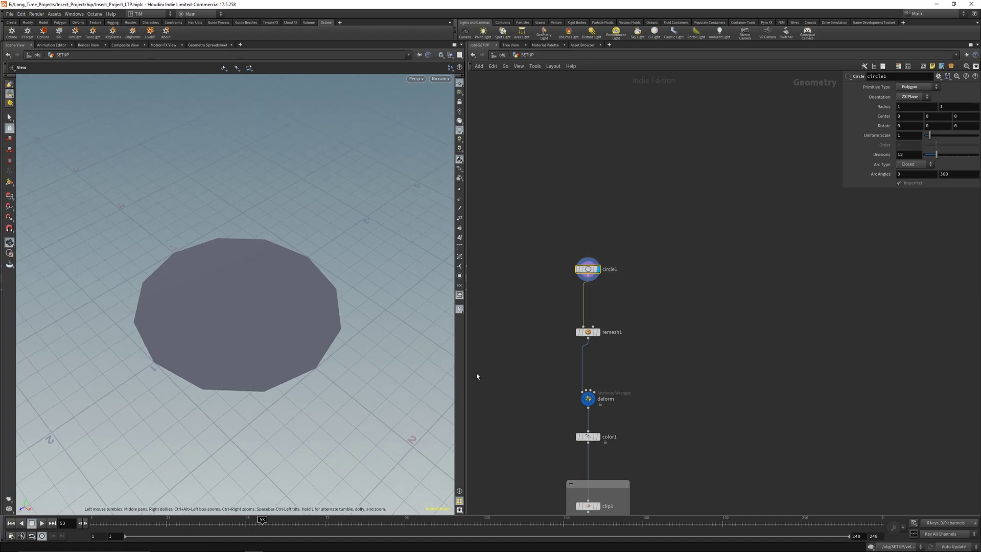
Display the remesh1 node's result and inspect the triangulated circle
{"action": "left_click_drag", "start_coordinate": [506, 305], "coordinate": [623, 340]}
{"action": "key", "text": "r"}
{"action": "left_click_drag", "start_coordinate": [205, 307], "coordinate": [221, 282]}
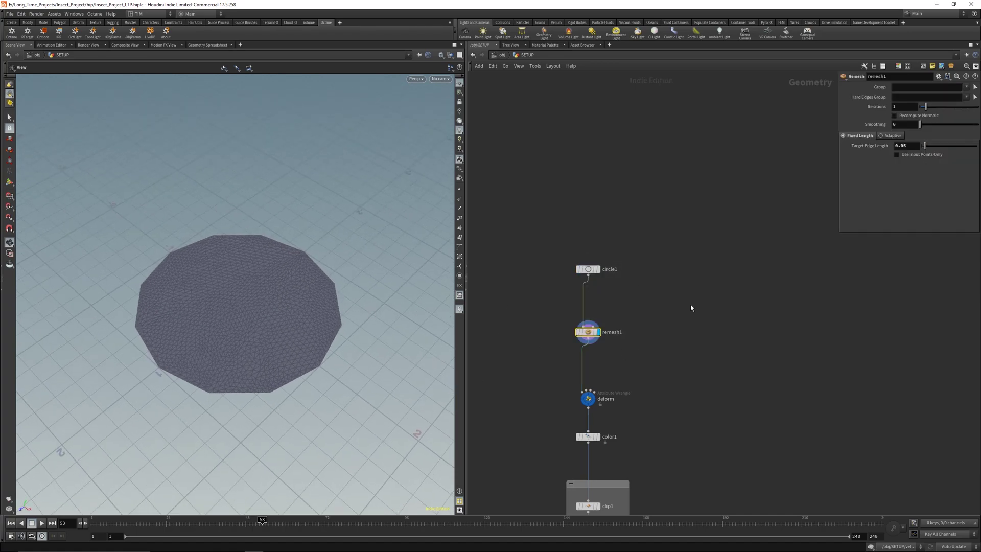
Display and frame the deform wrangle's result, and widen the parameter area to read its full VEX code
{"action": "middle_click_drag", "start_coordinate": [635, 441], "coordinate": [619, 300]}
{"action": "left_click", "coordinate": [572, 257]}
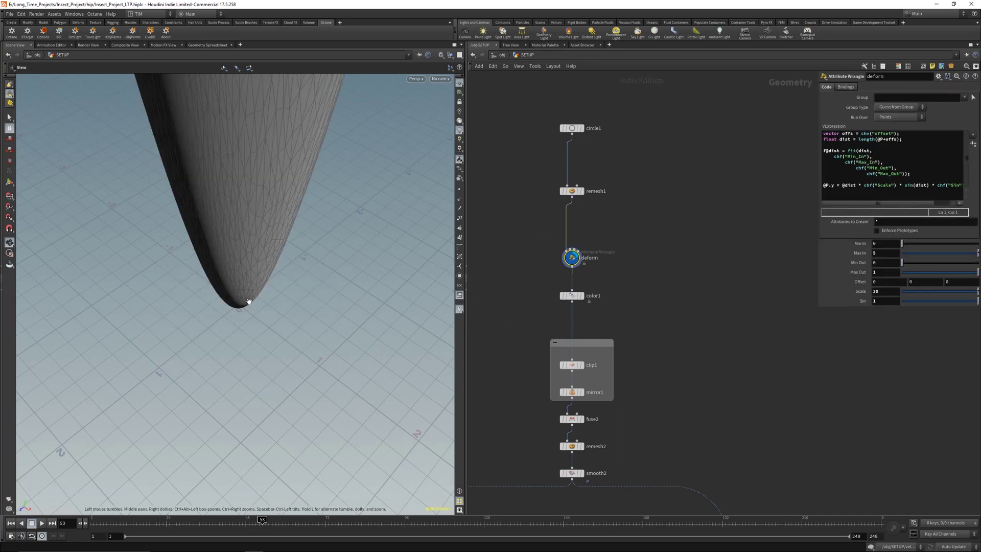
{"action": "key", "text": "g"}
{"action": "mouse_move", "coordinate": [255, 314]}
{"action": "left_mouse_down"}
{"action": "mouse_move", "coordinate": [254, 290]}
{"action": "mouse_move", "coordinate": [263, 322]}
{"action": "mouse_move", "coordinate": [264, 306]}
{"action": "left_mouse_up"}
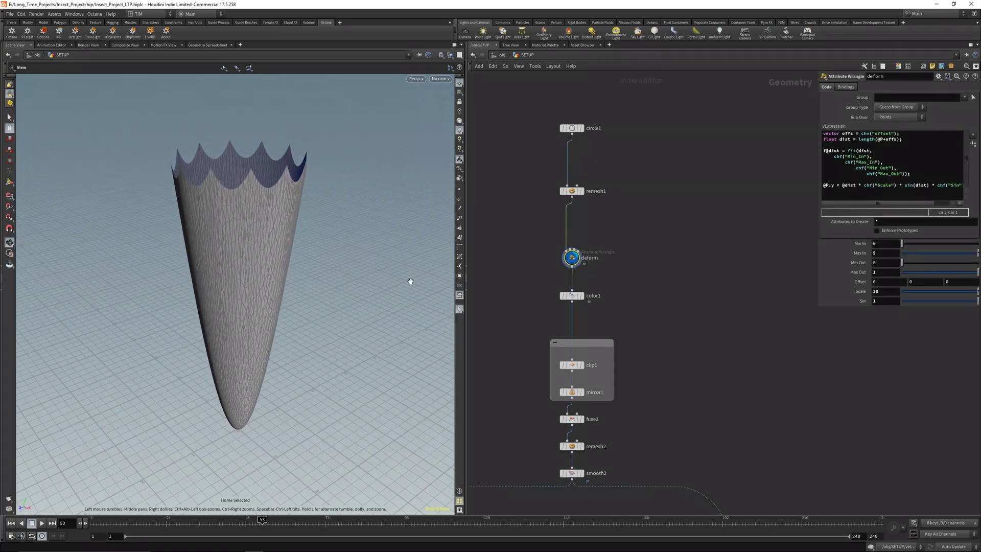
{"action": "left_click_drag", "start_coordinate": [818, 166], "coordinate": [686, 169]}
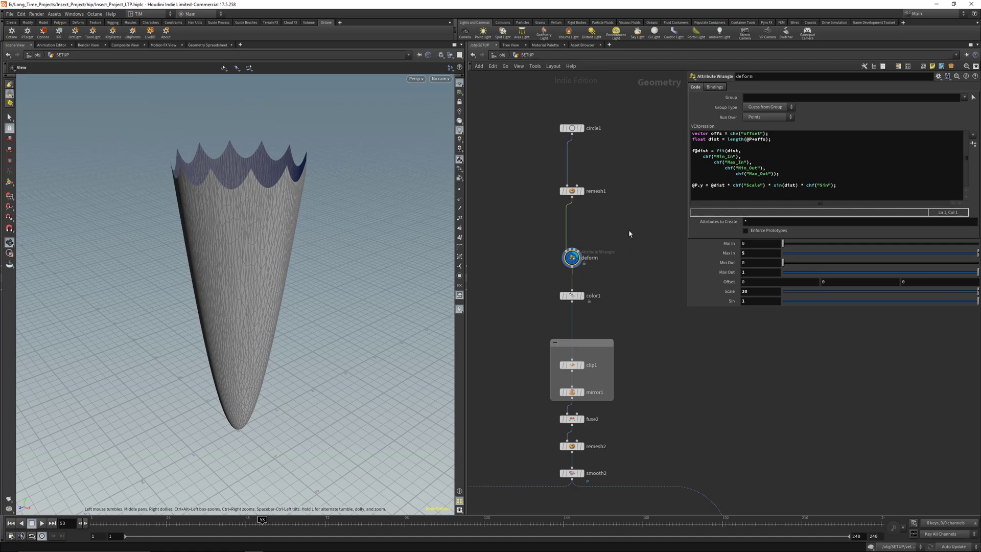
{"action": "left_click_drag", "start_coordinate": [861, 272], "coordinate": [978, 250]}
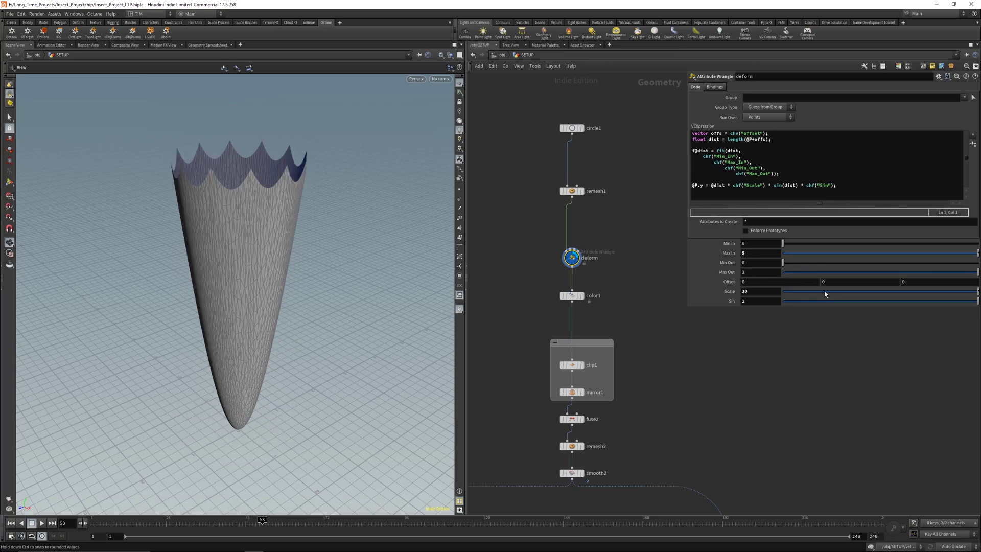
Vary the deform wrangle's Scale to test its effect on the shape, and set it back to 30
{"action": "left_click_drag", "start_coordinate": [823, 293], "coordinate": [978, 294]}
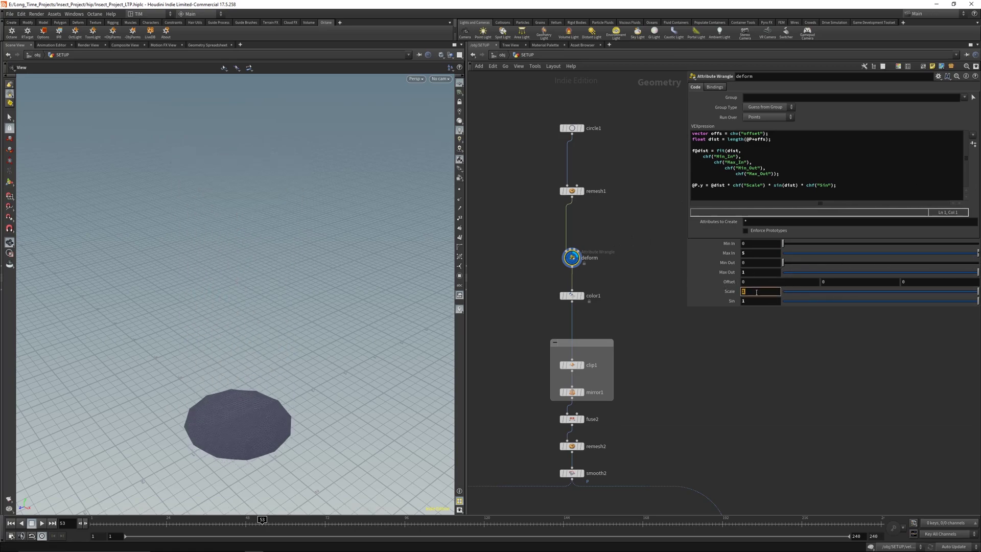
{"action": "left_click", "coordinate": [756, 292]}
{"action": "type", "text": "30"}
{"action": "key", "text": "Return"}
Check the color1 node's attribute ramp settings and display the clip1 node's result
{"action": "left_click", "coordinate": [571, 295]}
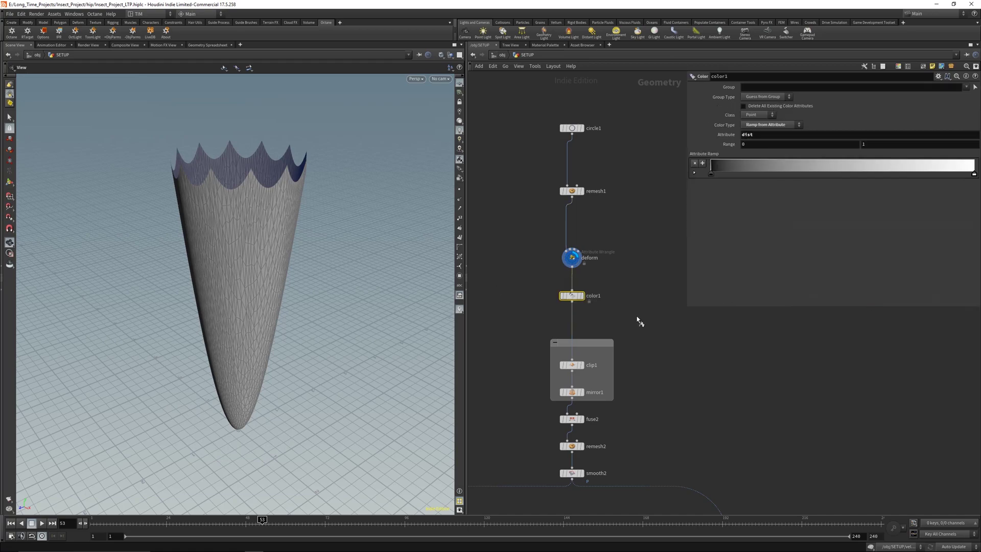
{"action": "middle_click_drag", "start_coordinate": [544, 375], "coordinate": [545, 234]}
{"action": "left_click", "coordinate": [571, 223]}
{"action": "left_click", "coordinate": [580, 223]}
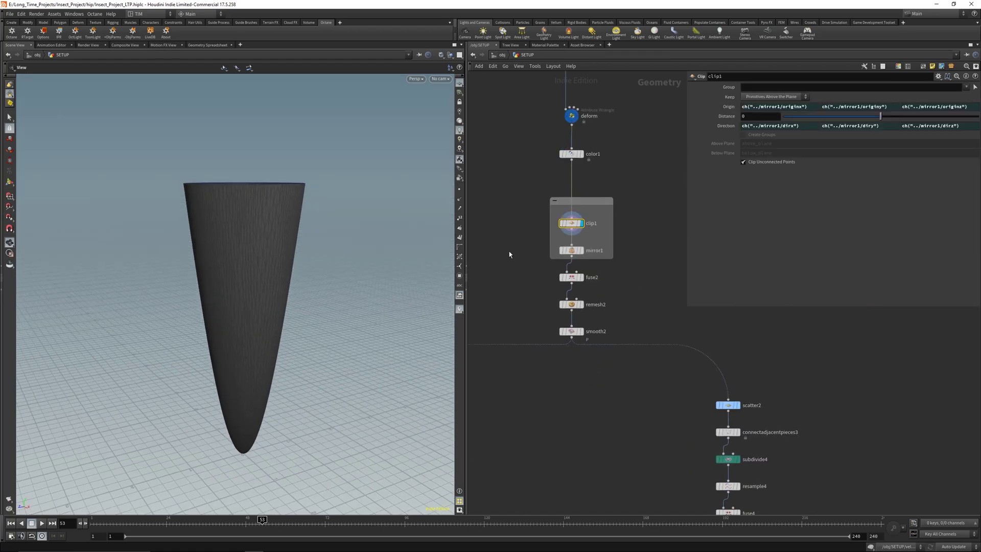
Display the results of mirror1 and fuse2, and inspect the mirrored body's seam up close
{"action": "left_click", "coordinate": [571, 251]}
{"action": "left_click", "coordinate": [580, 250]}
{"action": "left_click", "coordinate": [571, 276]}
{"action": "left_click", "coordinate": [581, 277]}
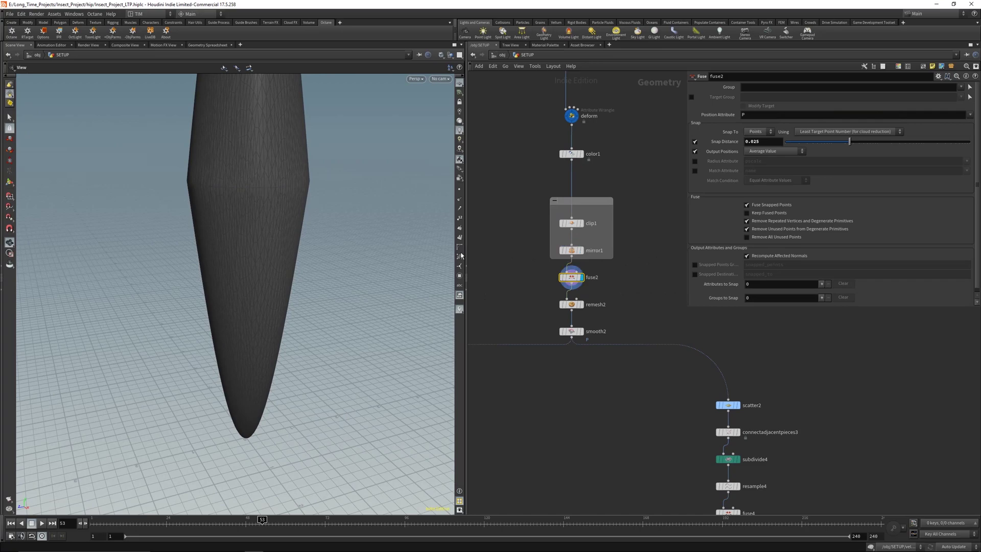
{"action": "scroll", "coordinate": [274, 221], "scroll_direction": "up", "scroll_amount": 5}
{"action": "left_click_drag", "start_coordinate": [287, 202], "coordinate": [289, 196]}
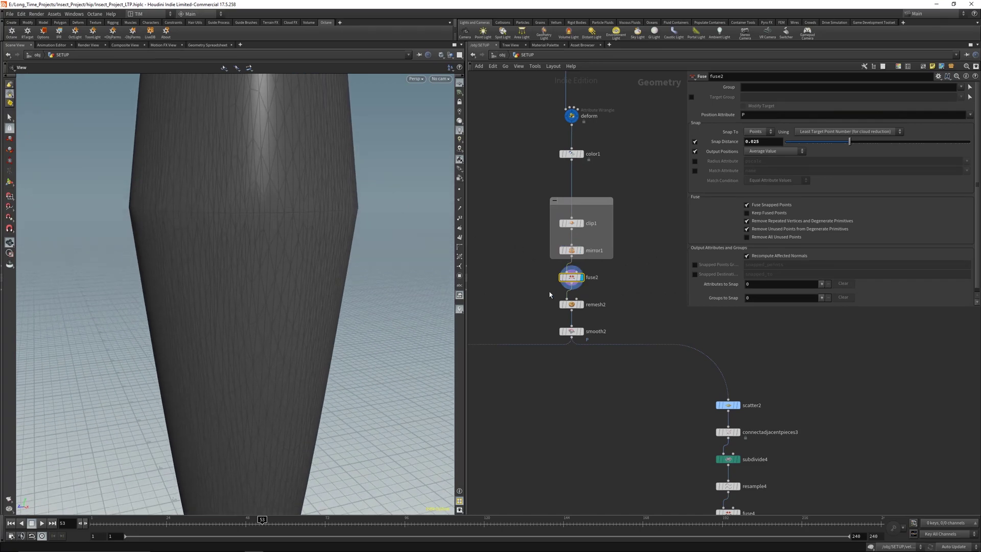
Display the results of remesh2 and smooth2, and inspect the whole smoothed body shape
{"action": "mouse_move", "coordinate": [565, 305]}
{"action": "left_mouse_down"}
{"action": "mouse_move", "coordinate": [584, 307]}
{"action": "mouse_move", "coordinate": [565, 307]}
{"action": "left_mouse_up"}
{"action": "left_click", "coordinate": [577, 305]}
{"action": "left_click", "coordinate": [565, 332]}
{"action": "left_click", "coordinate": [581, 331]}
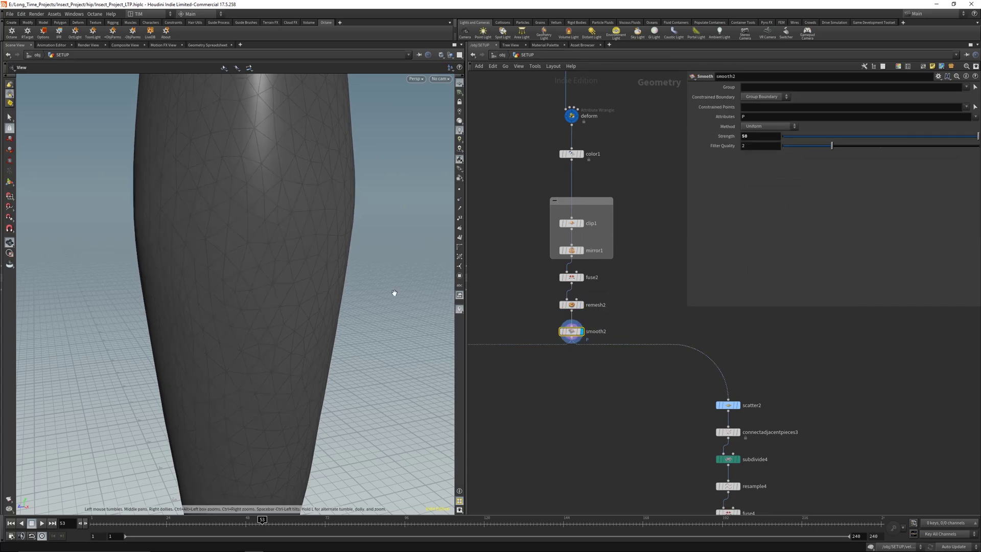
{"action": "right_click_drag", "start_coordinate": [219, 179], "coordinate": [234, 424]}
{"action": "left_click_drag", "start_coordinate": [224, 332], "coordinate": [263, 305]}
Open the smooth2 node's information, visualize its dist attribute on the body, turn the visualization off, and close the information
{"action": "middle_click_drag", "start_coordinate": [628, 392], "coordinate": [578, 308]}
{"action": "middle_click", "coordinate": [508, 246]}
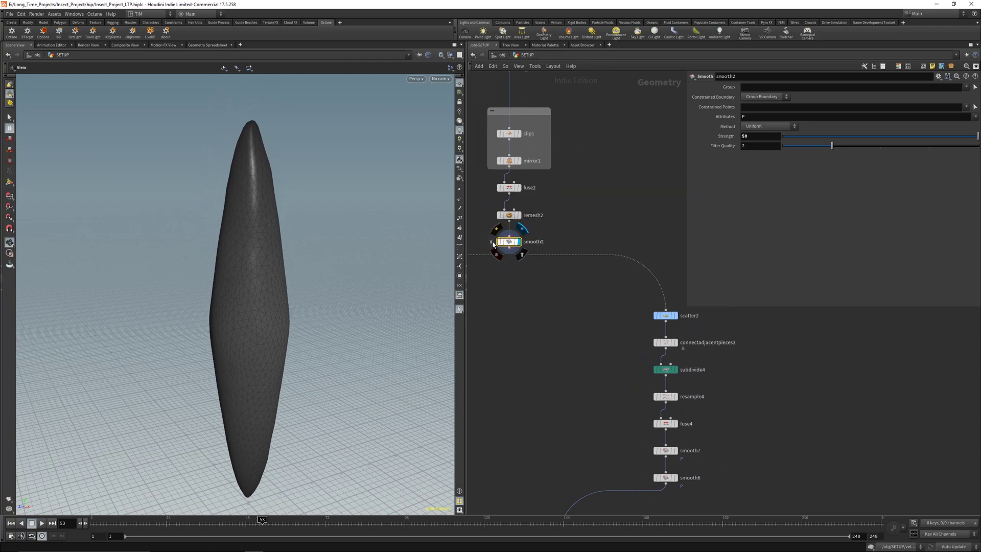
{"action": "left_click", "coordinate": [491, 243]}
{"action": "left_click", "coordinate": [580, 230]}
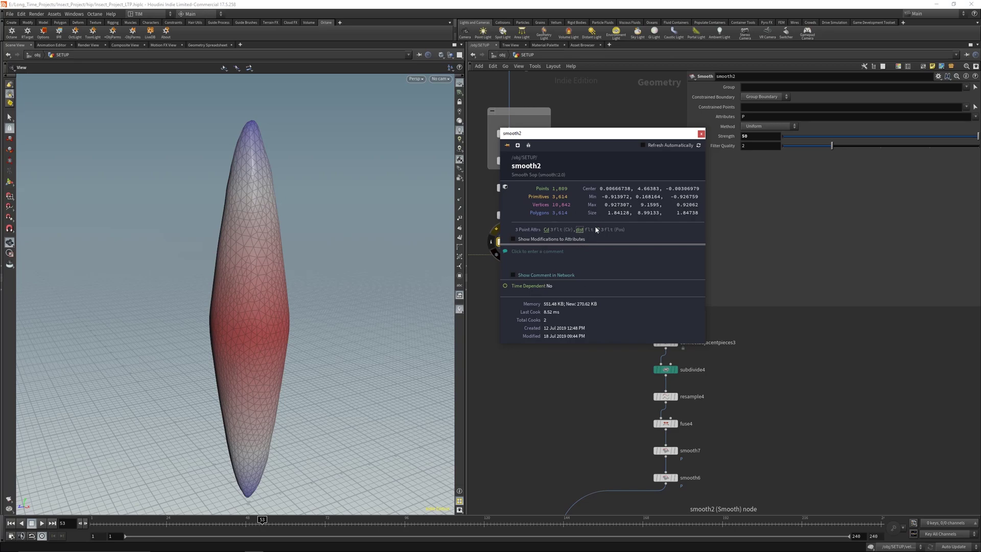
{"action": "left_click", "coordinate": [581, 232]}
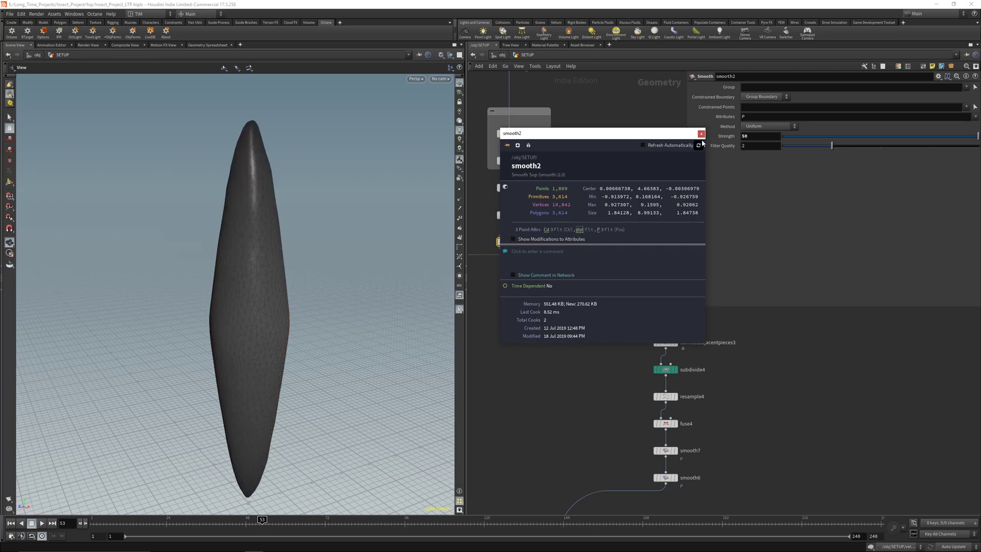
{"action": "left_click", "coordinate": [700, 134]}
Delete the isolated, error-flagged output node at the lower end of the SETUP network
{"action": "scroll", "coordinate": [663, 172], "scroll_direction": "down", "scroll_amount": 5}
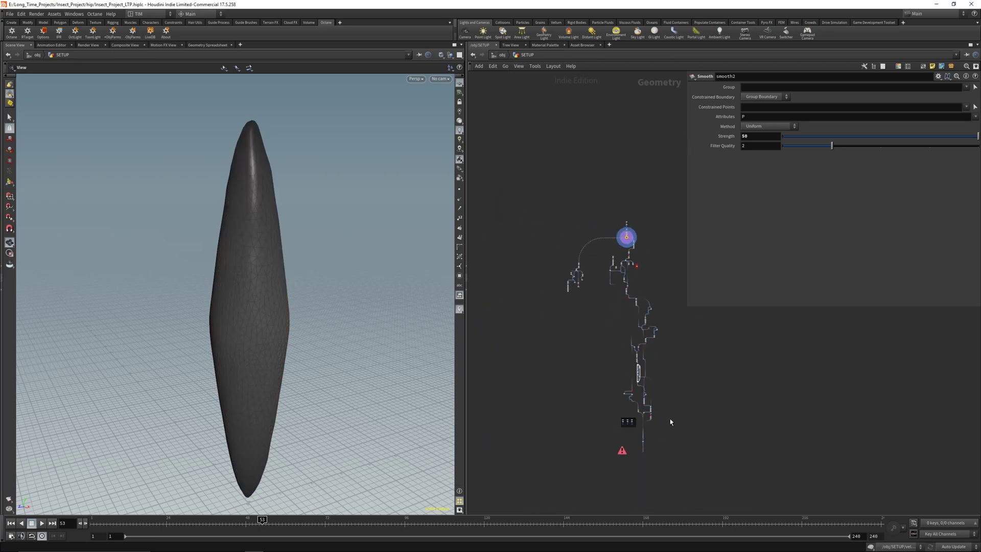
{"action": "scroll", "coordinate": [651, 425], "scroll_direction": "up", "scroll_amount": 5}
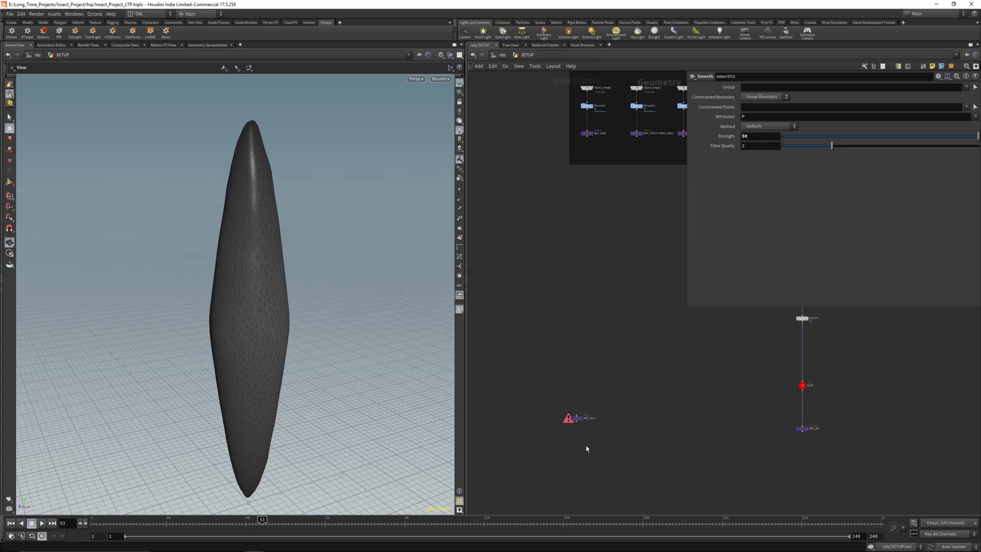
{"action": "left_click_drag", "start_coordinate": [519, 339], "coordinate": [611, 466]}
{"action": "key", "text": "Delete"}
Return to the chain below smooth2 and display the scatter2 node's point result
{"action": "scroll", "coordinate": [611, 441], "scroll_direction": "down", "scroll_amount": 5}
{"action": "middle_click_drag", "start_coordinate": [651, 176], "coordinate": [619, 436]}
{"action": "middle_click_drag", "start_coordinate": [591, 111], "coordinate": [601, 372]}
{"action": "scroll", "coordinate": [595, 197], "scroll_direction": "up", "scroll_amount": 7}
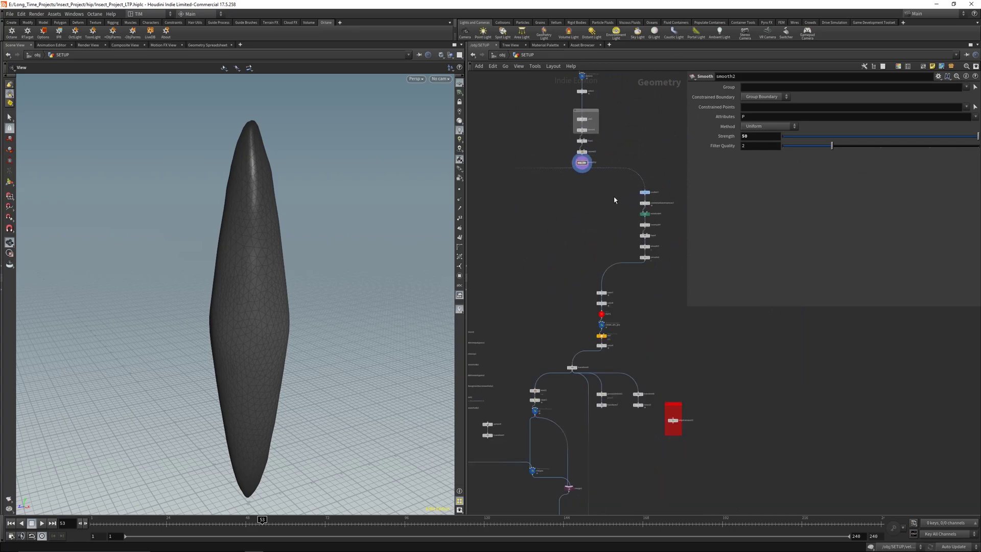
{"action": "middle_click_drag", "start_coordinate": [615, 200], "coordinate": [555, 203]}
{"action": "left_click", "coordinate": [622, 193]}
{"action": "middle_click_drag", "start_coordinate": [563, 299], "coordinate": [589, 221]}
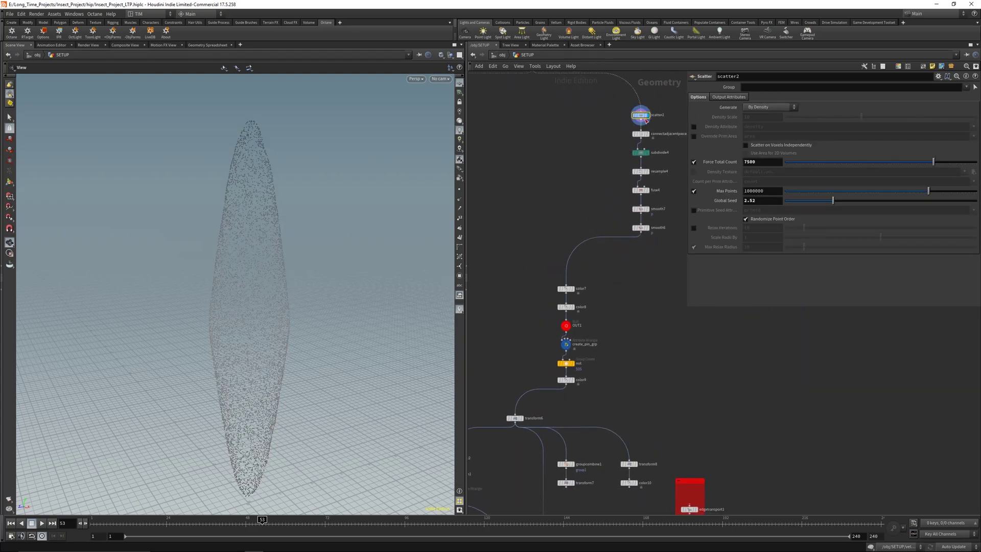
Display the subdivide4 node's connected curves and inspect the fuse4 node further down the chain
{"action": "key", "text": "r"}
{"action": "left_click_drag", "start_coordinate": [617, 136], "coordinate": [647, 162]}
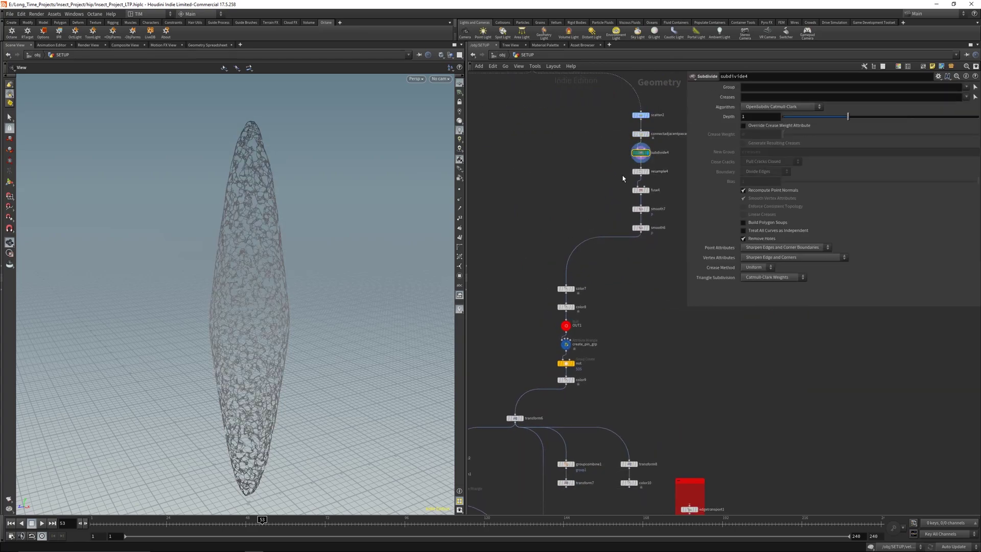
{"action": "left_click", "coordinate": [650, 191]}
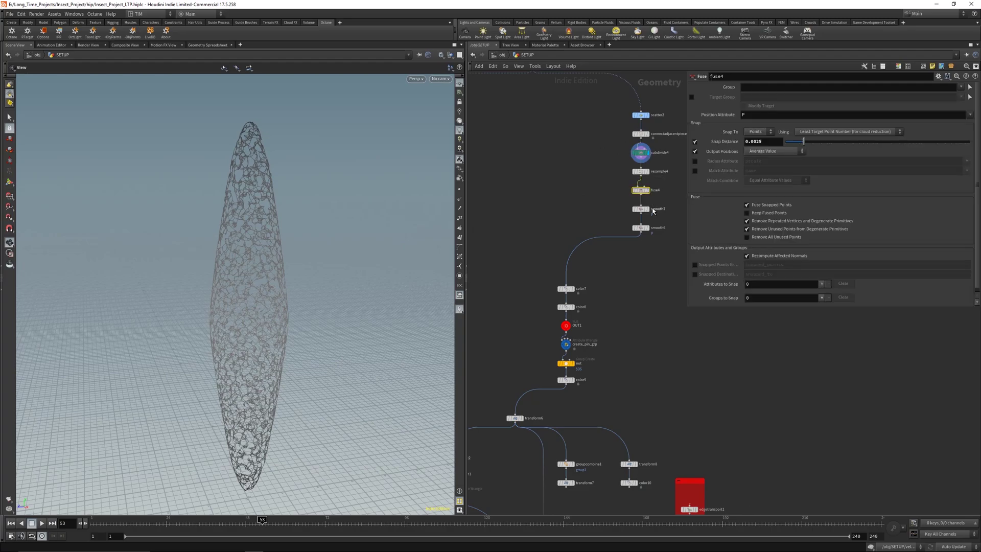
Display the smooth6 node's wireframe result, followed by the coloured result at the OUT1 null
{"action": "left_click", "coordinate": [636, 209]}
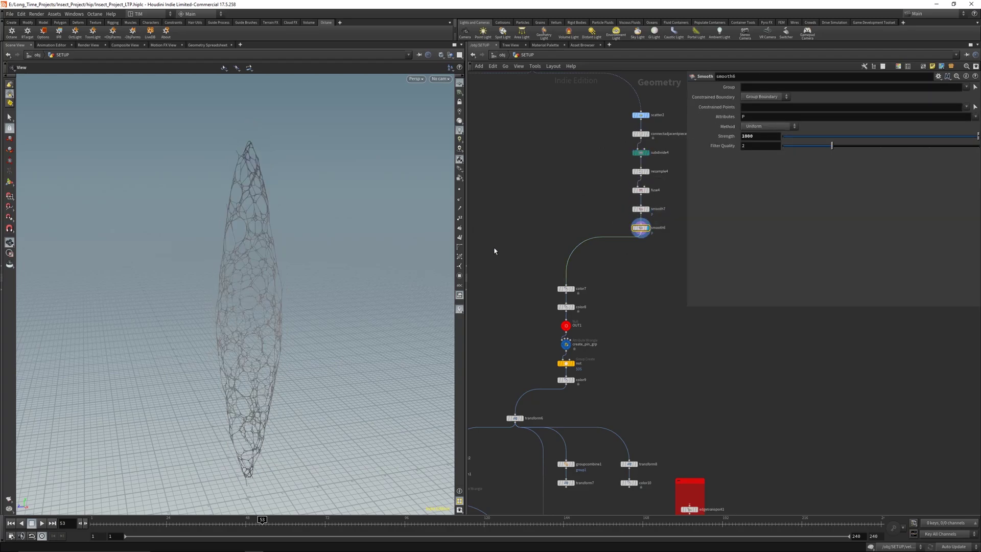
{"action": "right_click_drag", "start_coordinate": [263, 341], "coordinate": [285, 389]}
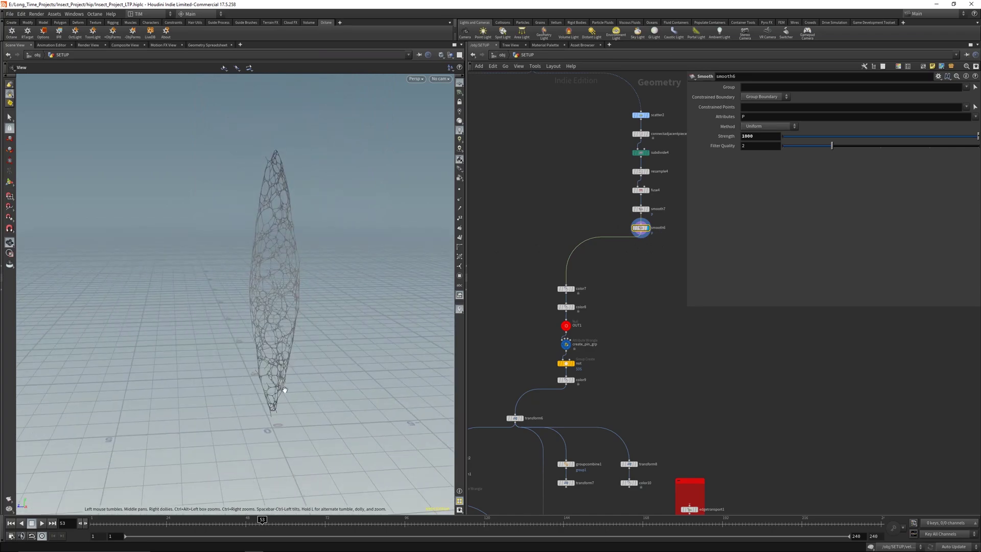
{"action": "left_click_drag", "start_coordinate": [285, 389], "coordinate": [296, 281]}
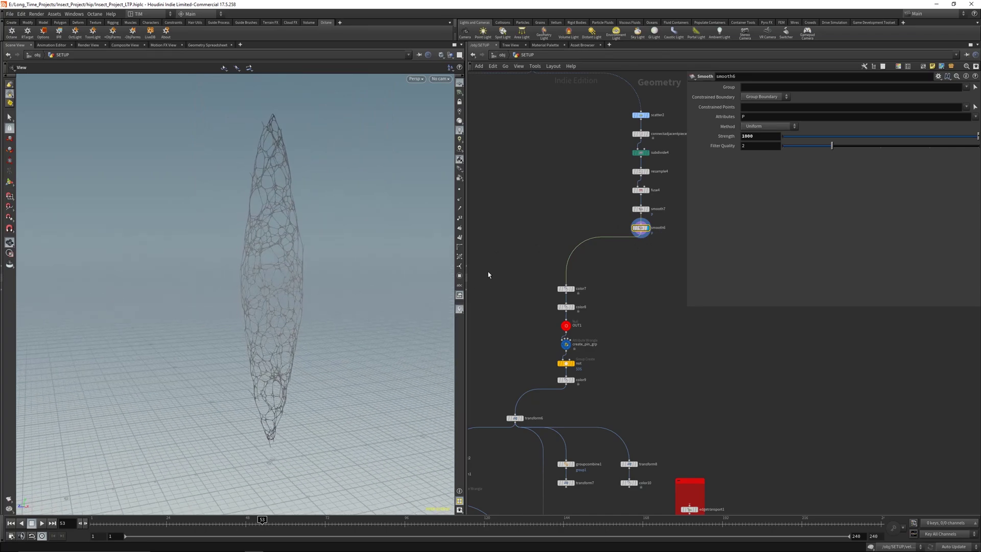
{"action": "left_click", "coordinate": [566, 289]}
{"action": "left_click", "coordinate": [565, 325]}
{"action": "middle_click_drag", "start_coordinate": [607, 332], "coordinate": [620, 274]}
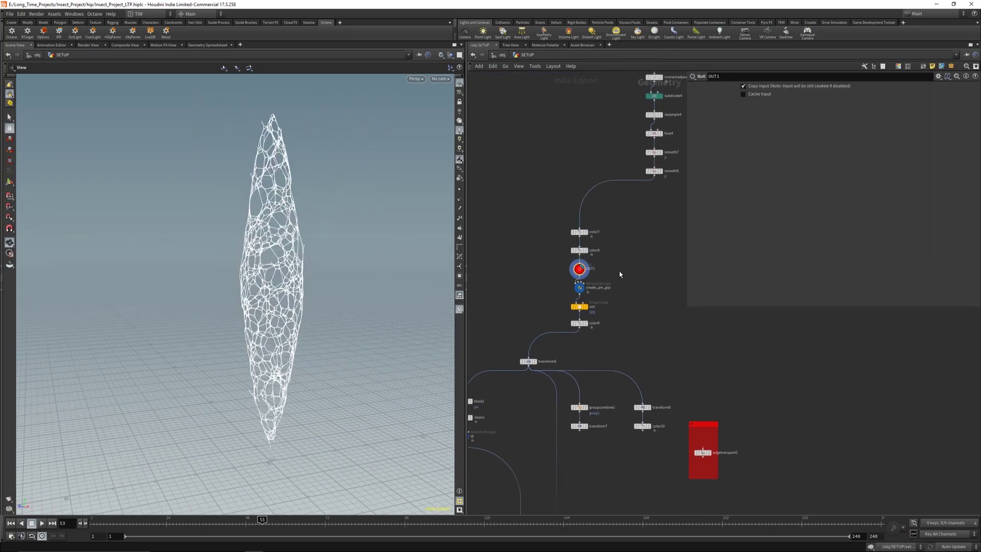
{"action": "scroll", "coordinate": [619, 274], "scroll_direction": "up", "scroll_amount": 3}
Open the create_pin_grp wrangle and examine its neighbour-count code alongside a closer view of the wireframe
{"action": "left_click", "coordinate": [623, 283]}
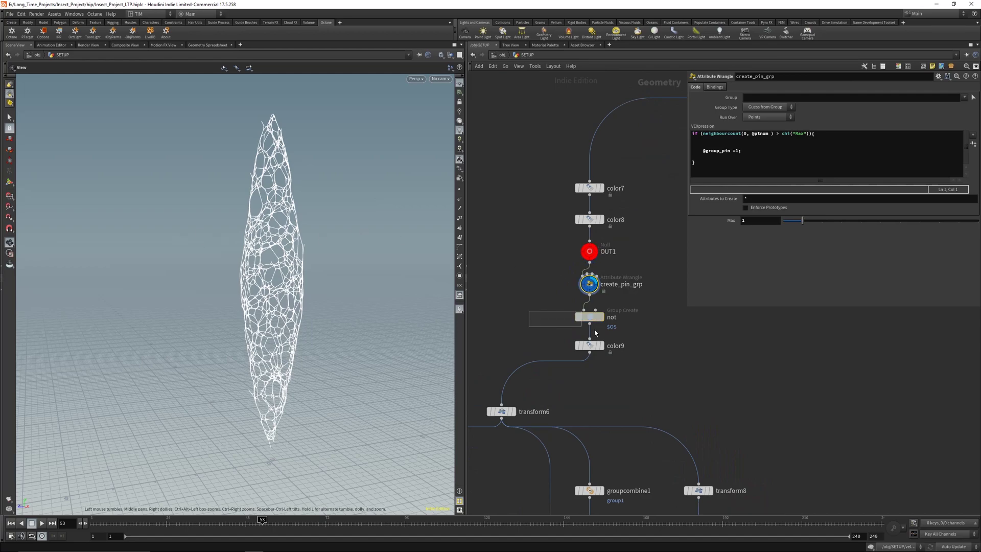
{"action": "left_click_drag", "start_coordinate": [595, 333], "coordinate": [621, 335]}
{"action": "key", "text": "b"}
{"action": "left_click", "coordinate": [634, 283]}
{"action": "left_click_drag", "start_coordinate": [334, 271], "coordinate": [326, 245]}
{"action": "right_click_drag", "start_coordinate": [326, 245], "coordinate": [380, 168]}
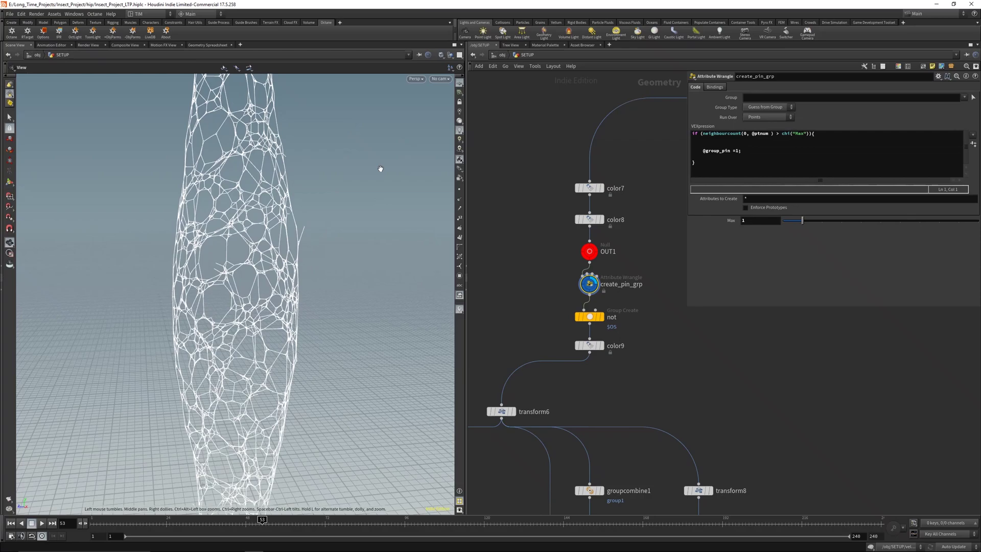
{"action": "left_click_drag", "start_coordinate": [380, 168], "coordinate": [333, 228]}
Show the wireframe's points in the viewport and examine the loose curve ends around the body
{"action": "left_click", "coordinate": [459, 190]}
{"action": "middle_click_drag", "start_coordinate": [357, 204], "coordinate": [335, 278]}
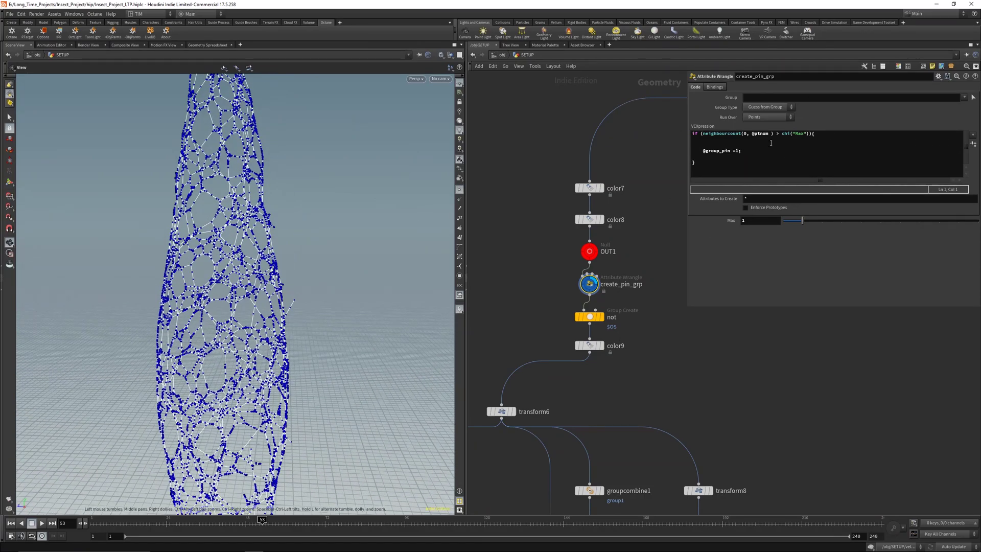
{"action": "scroll", "coordinate": [303, 314], "scroll_direction": "up", "scroll_amount": 3}
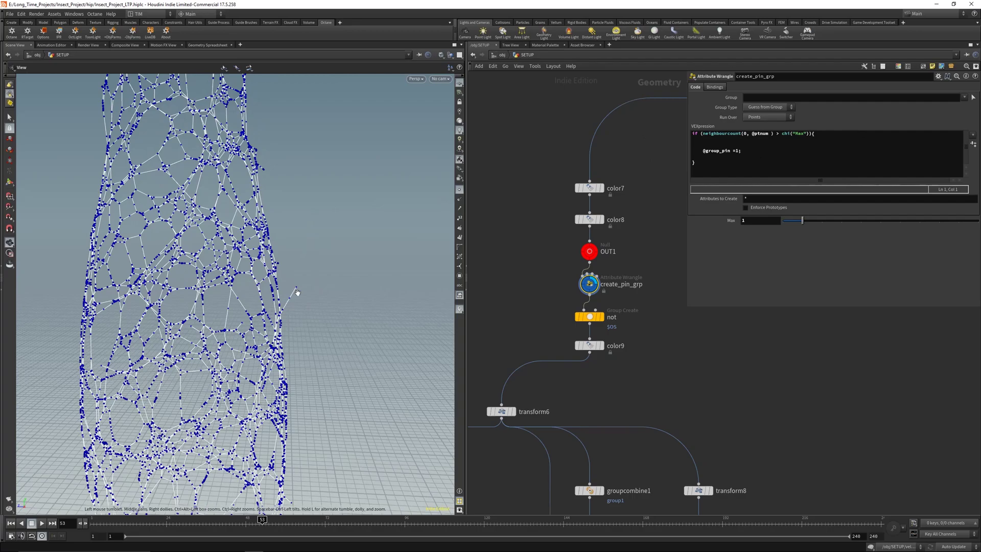
{"action": "left_click_drag", "start_coordinate": [217, 230], "coordinate": [327, 273]}
{"action": "left_click_drag", "start_coordinate": [203, 376], "coordinate": [214, 168]}
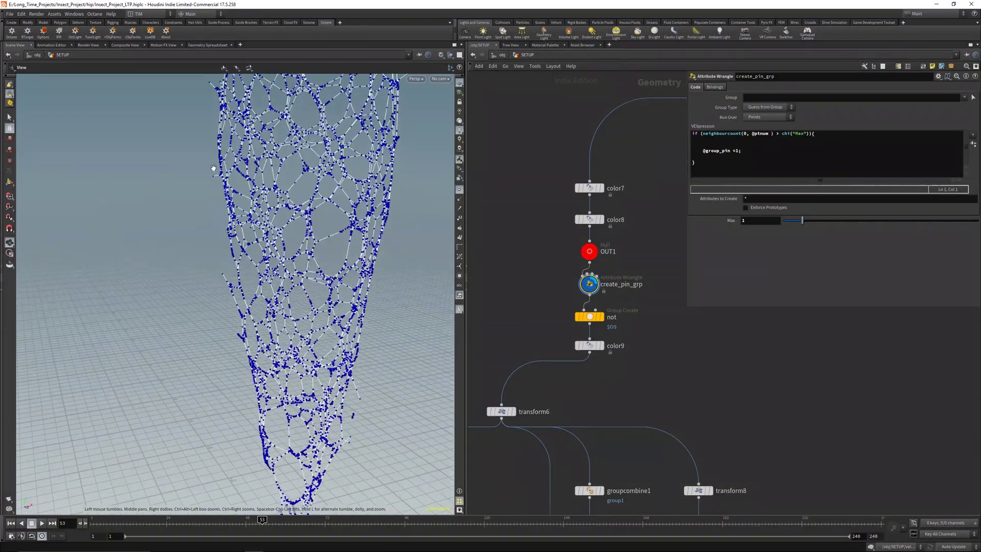
Display the not group node and the color9 node, hiding the viewport points to view the whole wireframe
{"action": "left_click", "coordinate": [589, 316]}
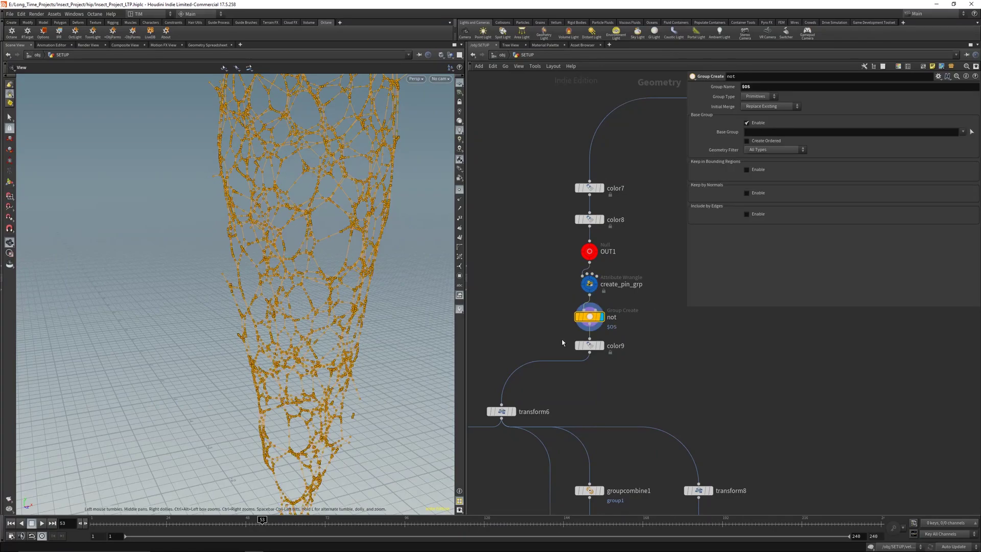
{"action": "middle_click_drag", "start_coordinate": [663, 315], "coordinate": [663, 289]}
{"action": "left_click", "coordinate": [589, 319]}
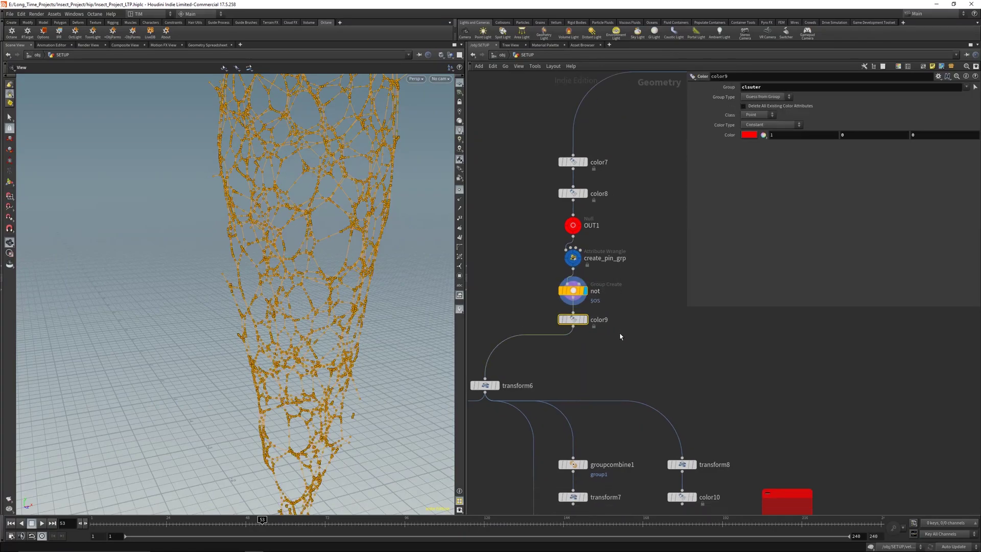
{"action": "left_click", "coordinate": [601, 320]}
{"action": "middle_click_drag", "start_coordinate": [550, 355], "coordinate": [550, 341]}
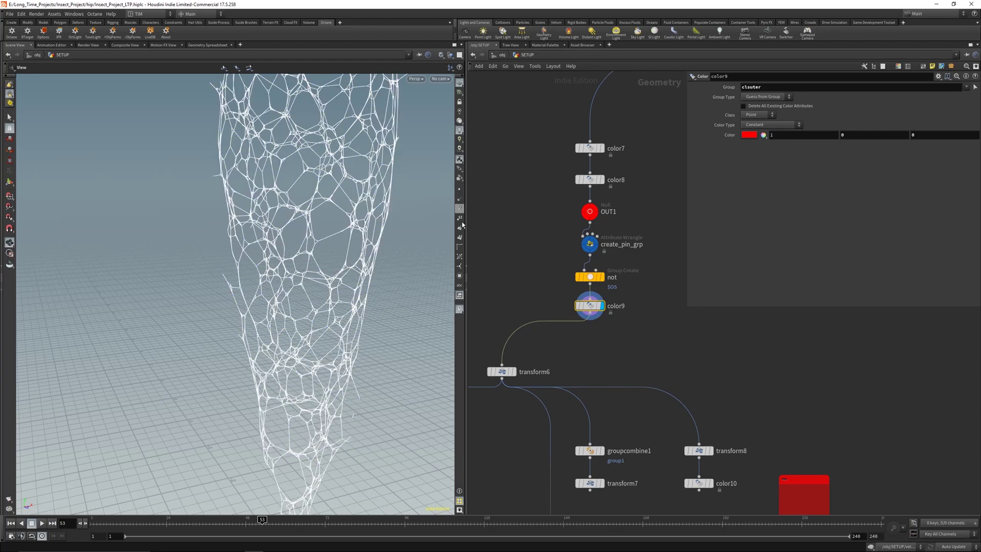
{"action": "left_click_drag", "start_coordinate": [358, 220], "coordinate": [405, 263]}
Check the create_pin_grp node's information and set the color9 node's group to pin
{"action": "left_click", "coordinate": [591, 245]}
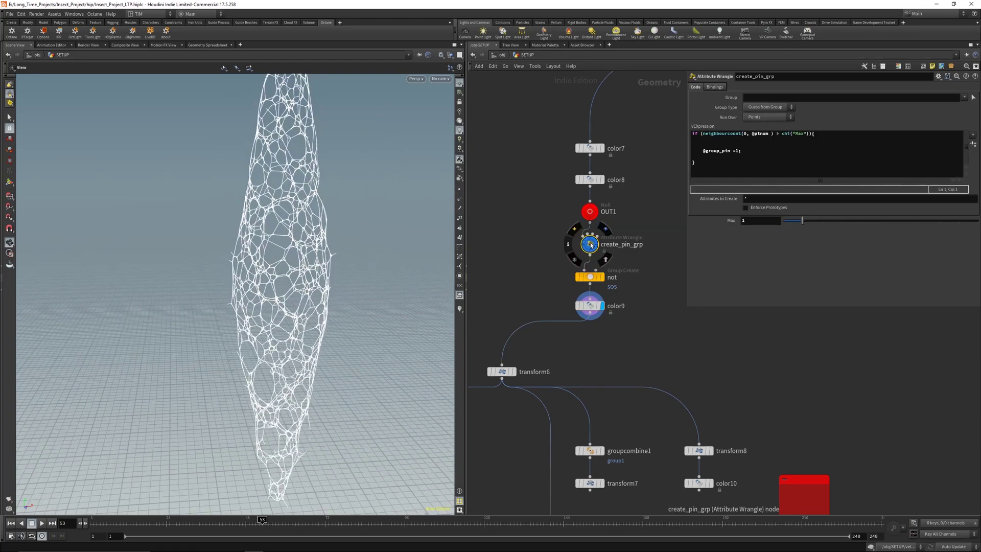
{"action": "middle_click", "coordinate": [591, 244]}
{"action": "left_click", "coordinate": [589, 306]}
{"action": "left_click_drag", "start_coordinate": [781, 88], "coordinate": [604, 116]}
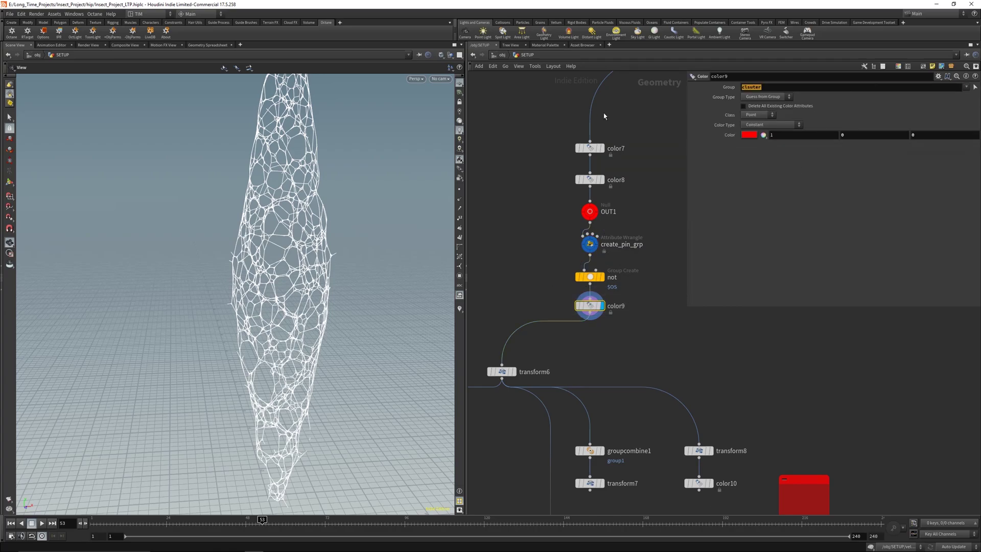
{"action": "key", "text": "BackSpace"}
{"action": "key", "text": "Return"}
{"action": "left_click", "coordinate": [965, 88]}
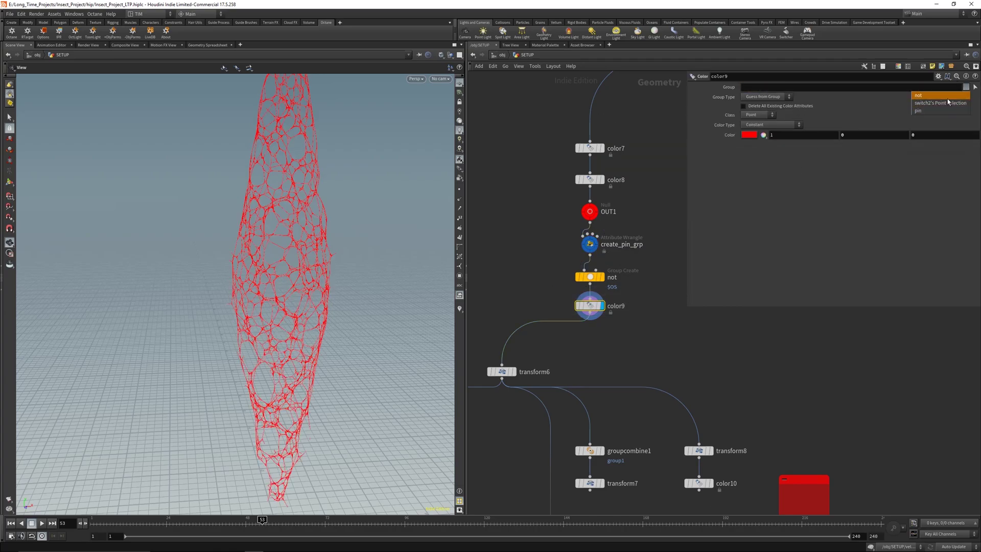
{"action": "left_click", "coordinate": [944, 110]}
{"action": "left_click_drag", "start_coordinate": [327, 209], "coordinate": [347, 398]}
Display the transform6 node's result and view the whole red wireframe with its loose ends
{"action": "scroll", "coordinate": [554, 362], "scroll_direction": "down", "scroll_amount": 2}
{"action": "left_click_drag", "start_coordinate": [496, 348], "coordinate": [508, 363]}
{"action": "left_click", "coordinate": [520, 369]}
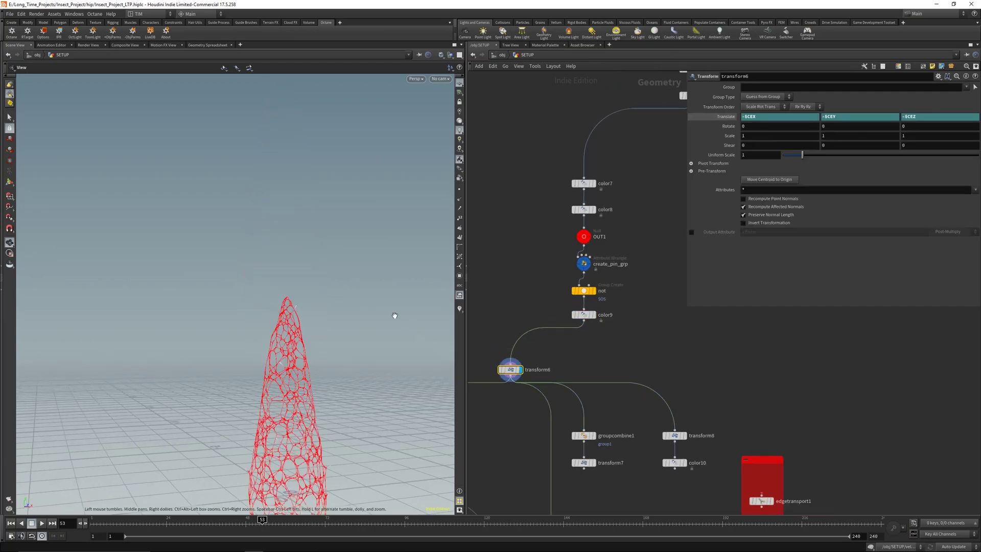
{"action": "left_click_drag", "start_coordinate": [393, 315], "coordinate": [293, 271]}
{"action": "scroll", "coordinate": [611, 350], "scroll_direction": "down", "scroll_amount": 2}
Display the blast2 node's isolated end points, with transform6 templated as a wireframe reference
{"action": "middle_click_drag", "start_coordinate": [611, 351], "coordinate": [705, 248]}
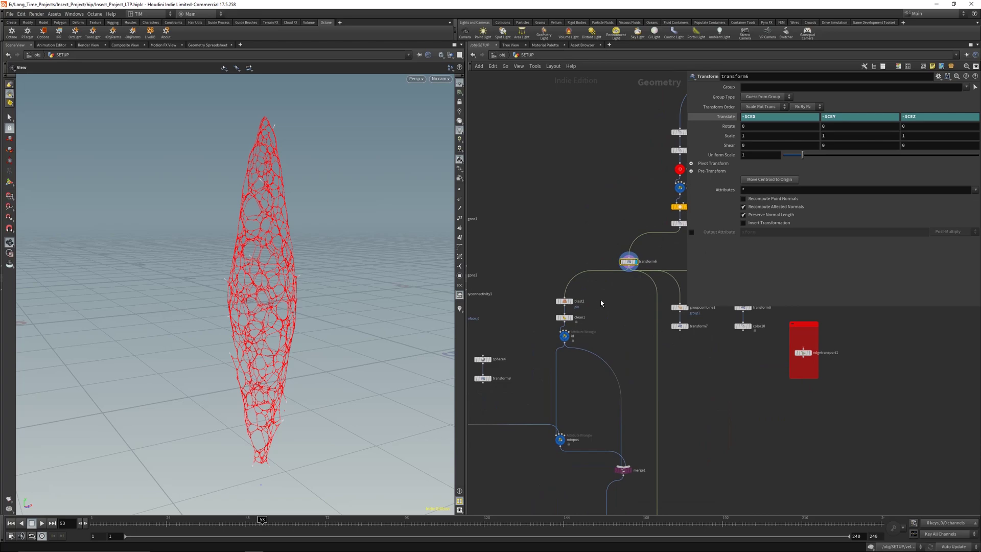
{"action": "scroll", "coordinate": [598, 299], "scroll_direction": "up", "scroll_amount": 2}
{"action": "left_click_drag", "start_coordinate": [489, 294], "coordinate": [572, 316]}
{"action": "key", "text": "r"}
{"action": "left_click_drag", "start_coordinate": [308, 251], "coordinate": [284, 259]}
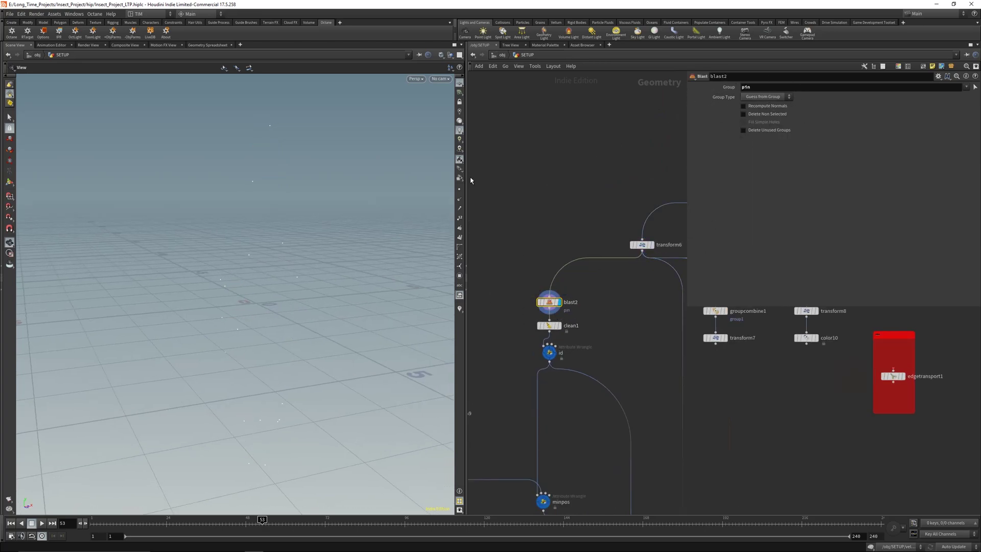
{"action": "middle_click_drag", "start_coordinate": [613, 207], "coordinate": [576, 229]}
{"action": "key", "text": "e"}
{"action": "left_click", "coordinate": [604, 267]}
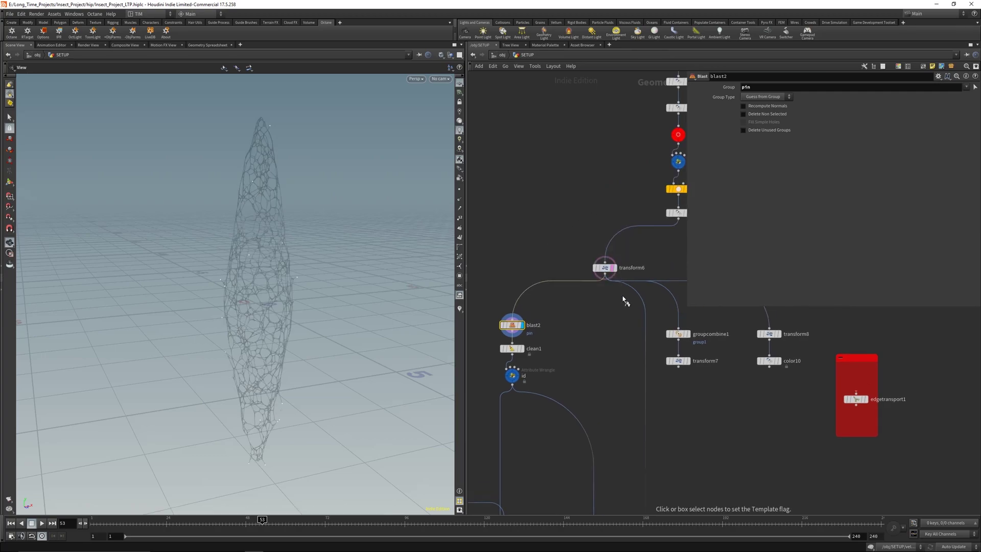
{"action": "left_click_drag", "start_coordinate": [327, 270], "coordinate": [286, 276]}
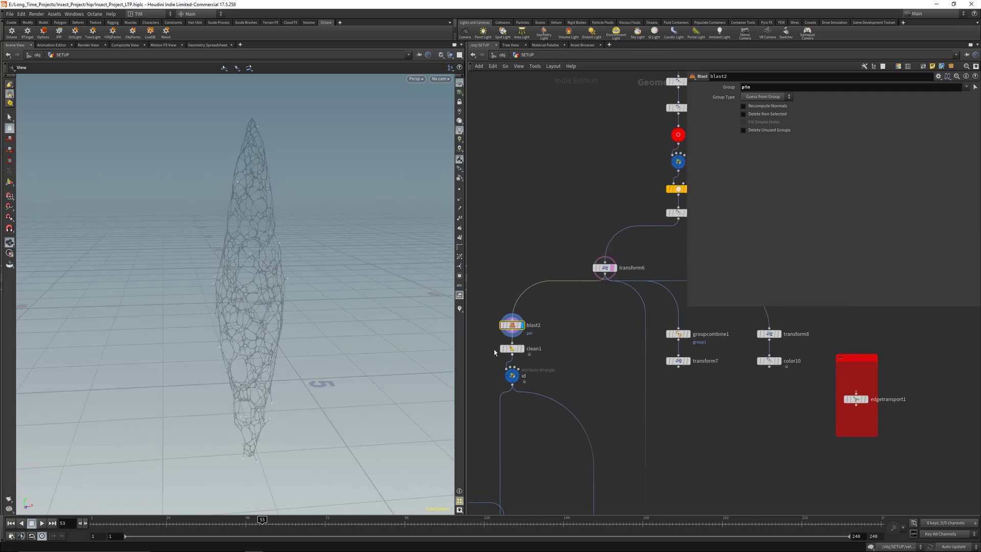
Display the clean1 node below blast2, review its attribute removal settings and check its node information
{"action": "left_click", "coordinate": [511, 349]}
{"action": "middle_click_drag", "start_coordinate": [580, 366], "coordinate": [629, 269]}
{"action": "left_click_drag", "start_coordinate": [241, 261], "coordinate": [259, 260]}
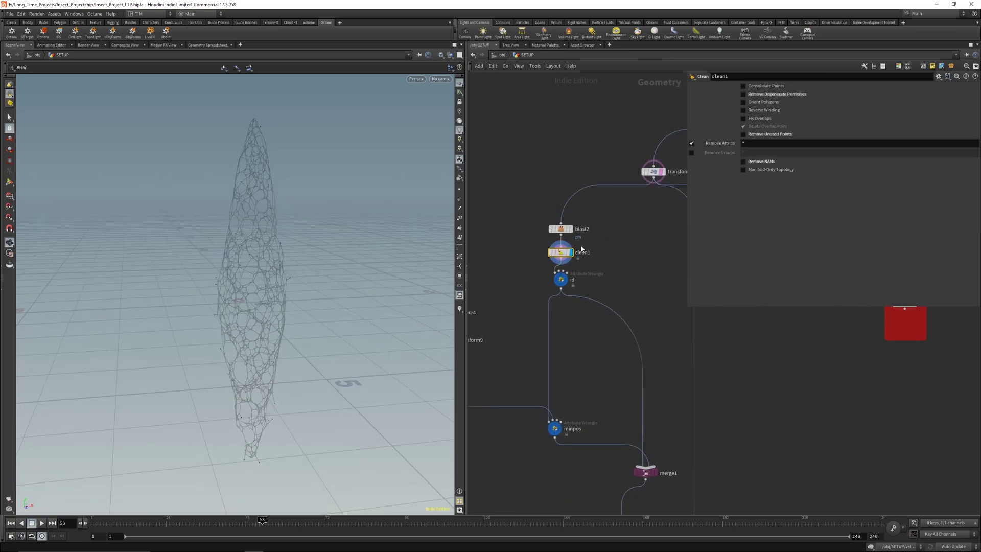
{"action": "middle_click", "coordinate": [559, 255]}
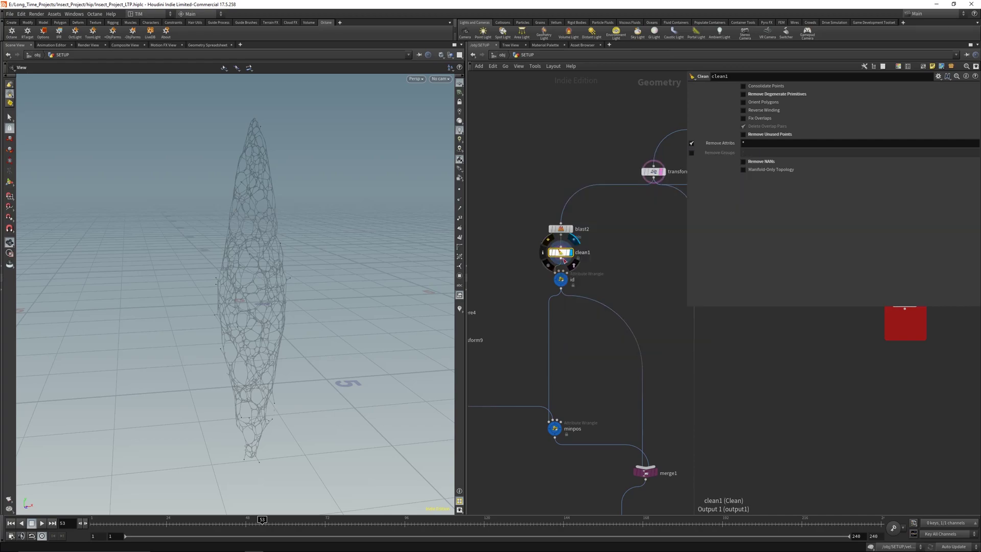
Inspect the id wrangle's code, remove the transform6 template, and show the remaining points with their point numbers
{"action": "left_click", "coordinate": [560, 279]}
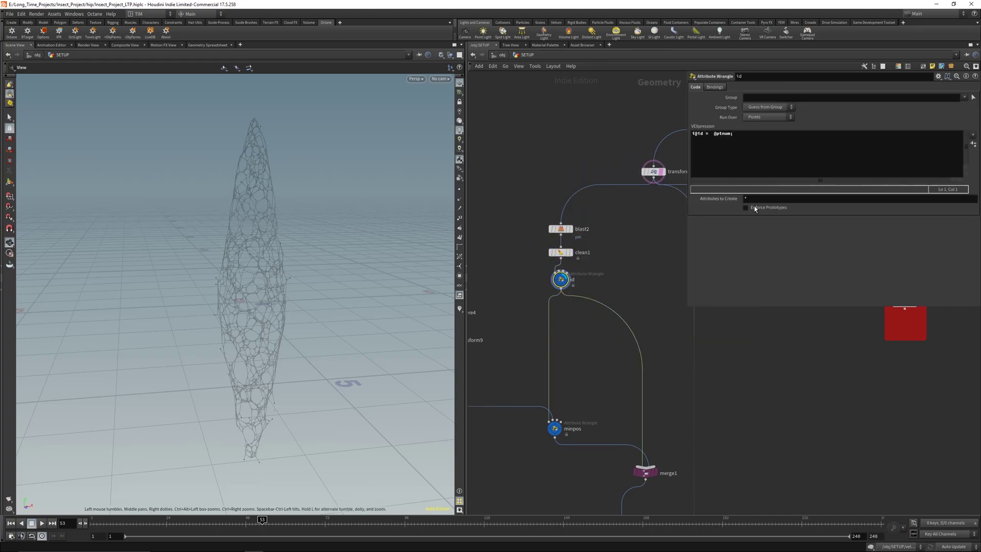
{"action": "left_click_drag", "start_coordinate": [763, 133], "coordinate": [692, 134]}
{"action": "key", "text": "e"}
{"action": "left_click_drag", "start_coordinate": [629, 129], "coordinate": [672, 219]}
{"action": "left_click_drag", "start_coordinate": [245, 285], "coordinate": [281, 273]}
{"action": "left_click", "coordinate": [459, 190]}
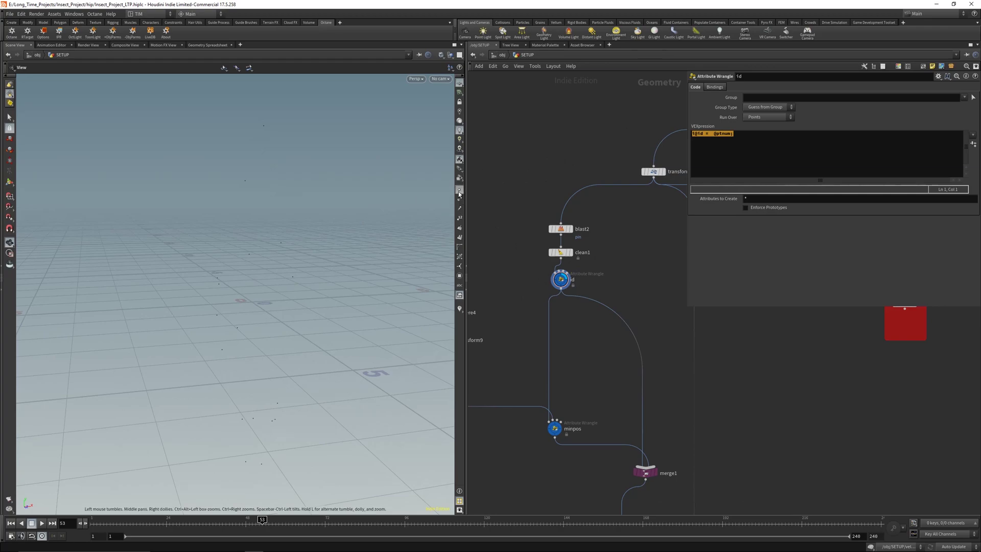
{"action": "left_click", "coordinate": [459, 218]}
{"action": "left_click_drag", "start_coordinate": [290, 273], "coordinate": [286, 275]}
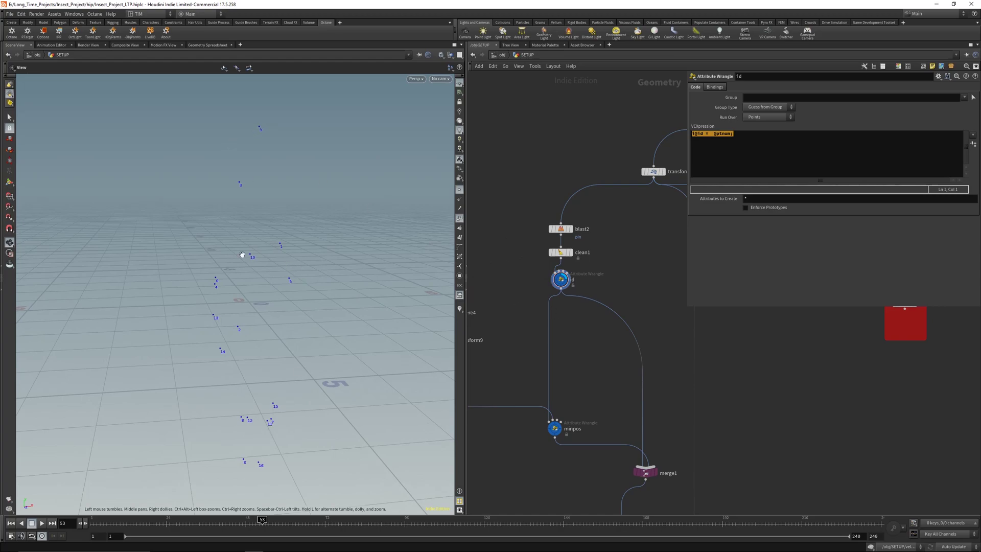
Compare the id wrangle's expression with the id values of its points in the geometry spreadsheet
{"action": "left_click", "coordinate": [207, 45]}
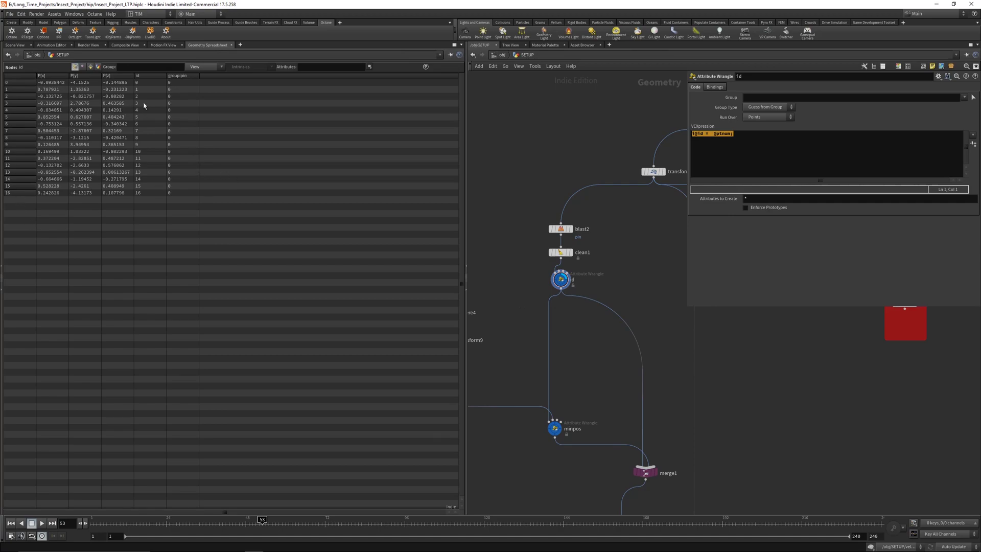
{"action": "left_click", "coordinate": [696, 137]}
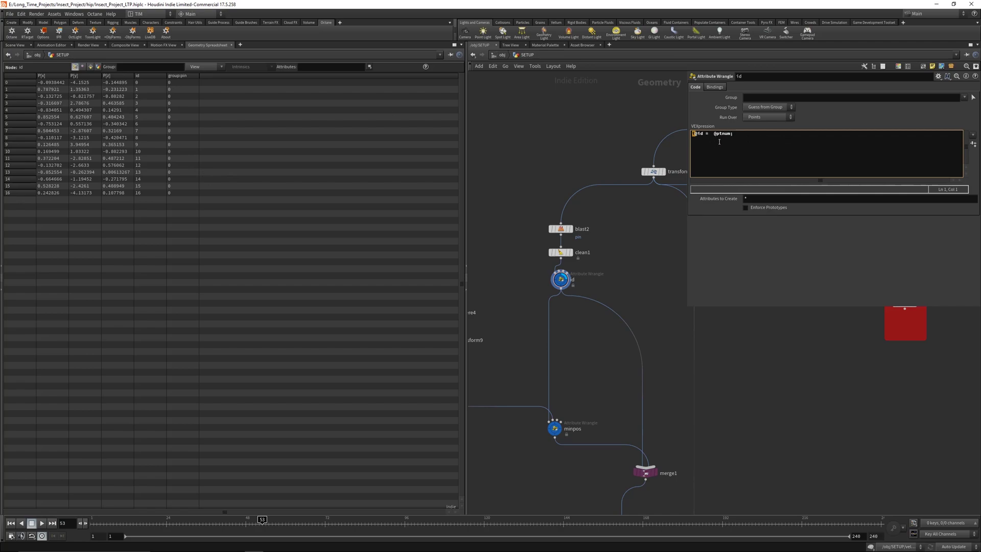
{"action": "left_click_drag", "start_coordinate": [708, 134], "coordinate": [767, 130]}
{"action": "left_click", "coordinate": [744, 138]}
{"action": "left_click", "coordinate": [145, 83]}
{"action": "left_click", "coordinate": [147, 196]}
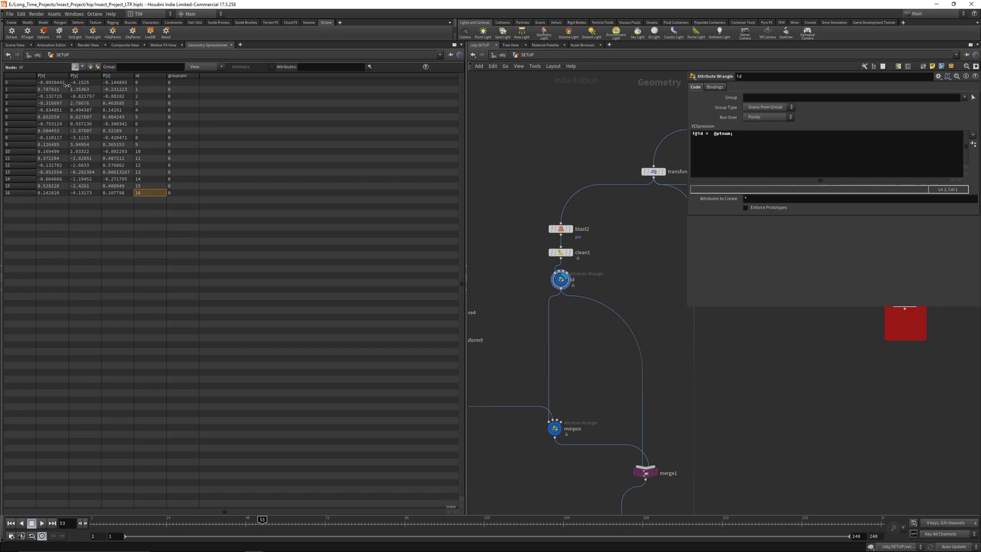
Return to the scene view and display the sphere3 node's mesh without points or point numbers
{"action": "left_click", "coordinate": [15, 45]}
{"action": "scroll", "coordinate": [543, 339], "scroll_direction": "down", "scroll_amount": 1}
{"action": "middle_click_drag", "start_coordinate": [562, 346], "coordinate": [607, 284]}
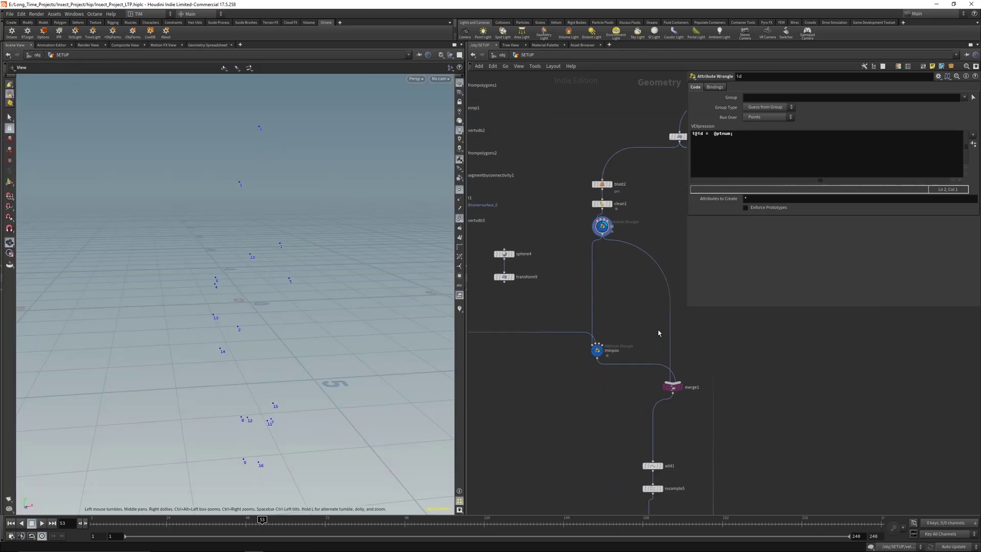
{"action": "mouse_move", "coordinate": [647, 335]}
{"action": "middle_mouse_down"}
{"action": "mouse_move", "coordinate": [617, 307]}
{"action": "mouse_move", "coordinate": [638, 327]}
{"action": "middle_mouse_up"}
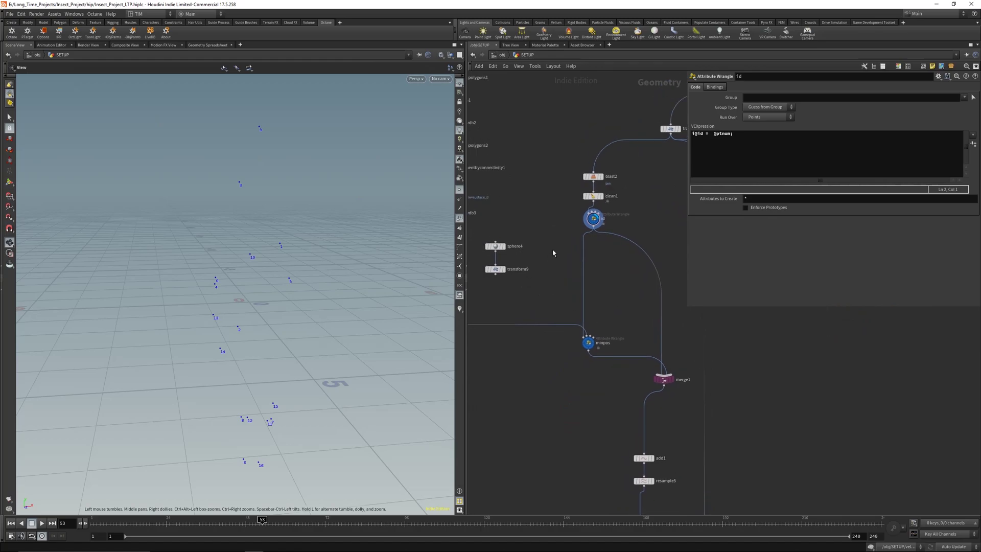
{"action": "key", "text": "h"}
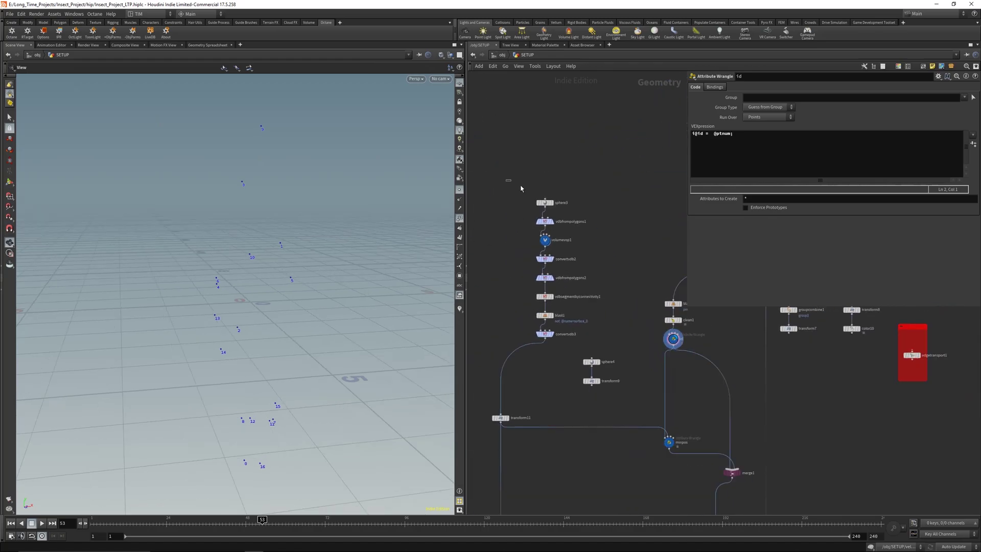
{"action": "left_click", "coordinate": [545, 203]}
{"action": "scroll", "coordinate": [270, 238], "scroll_direction": "down", "scroll_amount": 5}
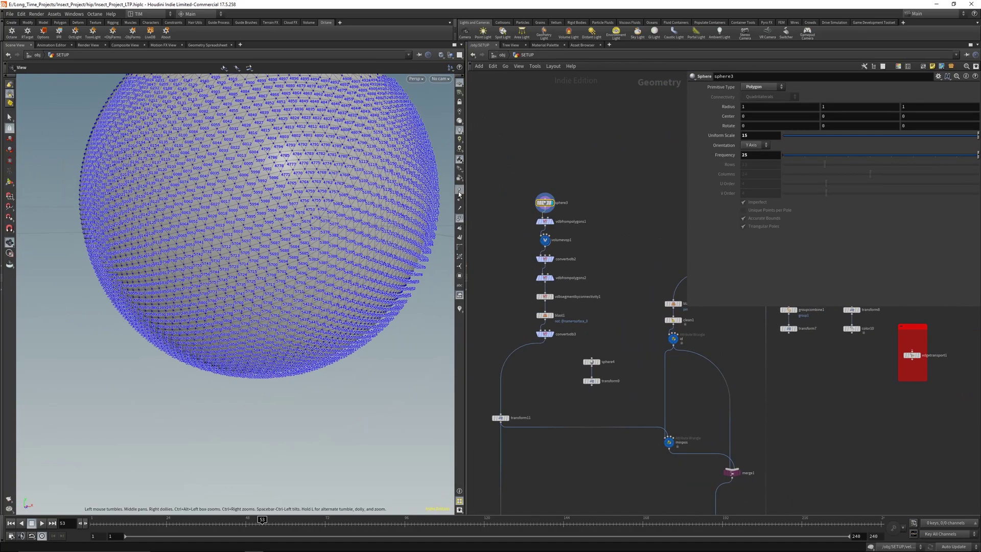
{"action": "left_click", "coordinate": [459, 191]}
{"action": "scroll", "coordinate": [307, 281], "scroll_direction": "down", "scroll_amount": 4}
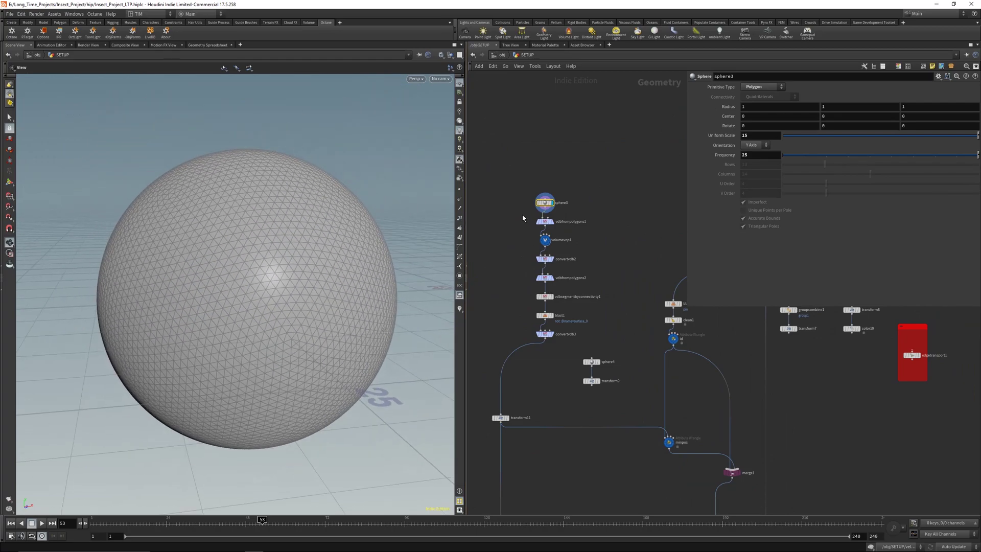
Display the vdbfrompolygons1 node's fog volume and review its voxel settings
{"action": "left_click", "coordinate": [542, 221]}
{"action": "left_click", "coordinate": [551, 221]}
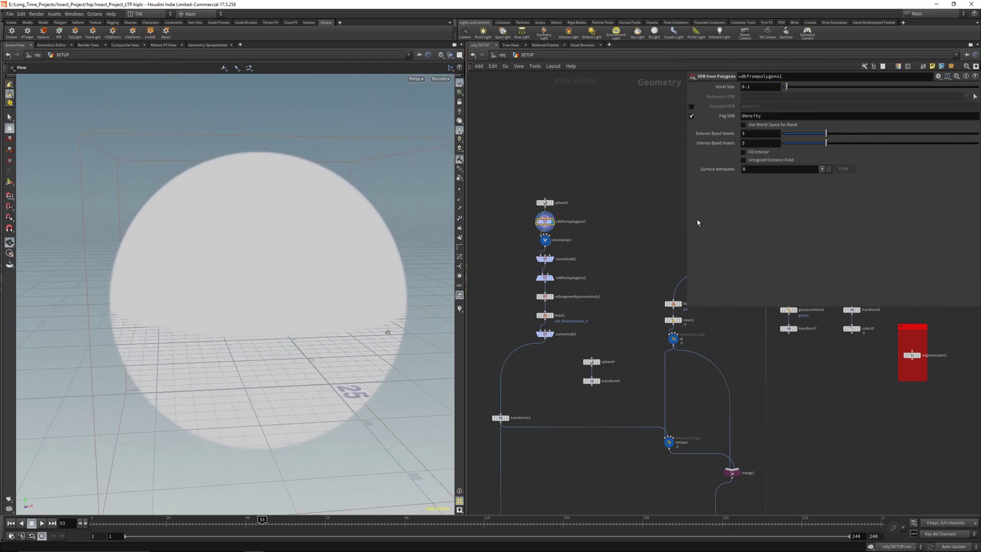
{"action": "left_click_drag", "start_coordinate": [440, 246], "coordinate": [458, 248]}
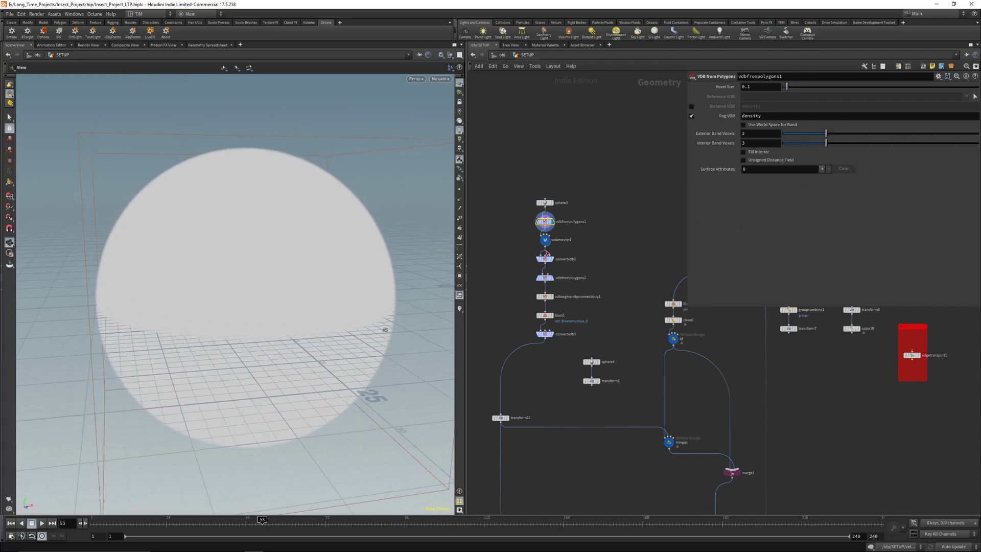
Display volumevop1's noisy fog volume and inspect its VOP network, including the aanoise1 and const1 settings
{"action": "left_click", "coordinate": [544, 239]}
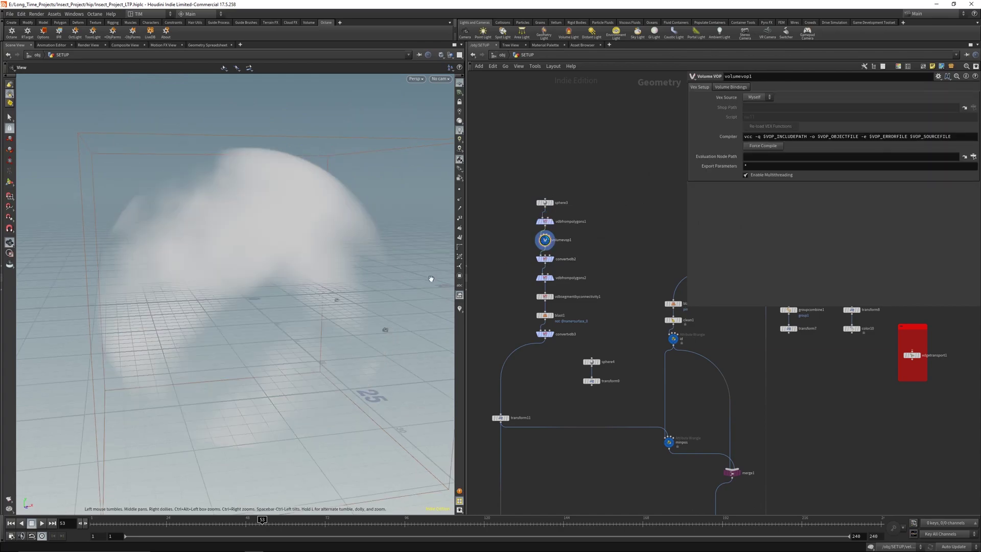
{"action": "double_click", "coordinate": [544, 240]}
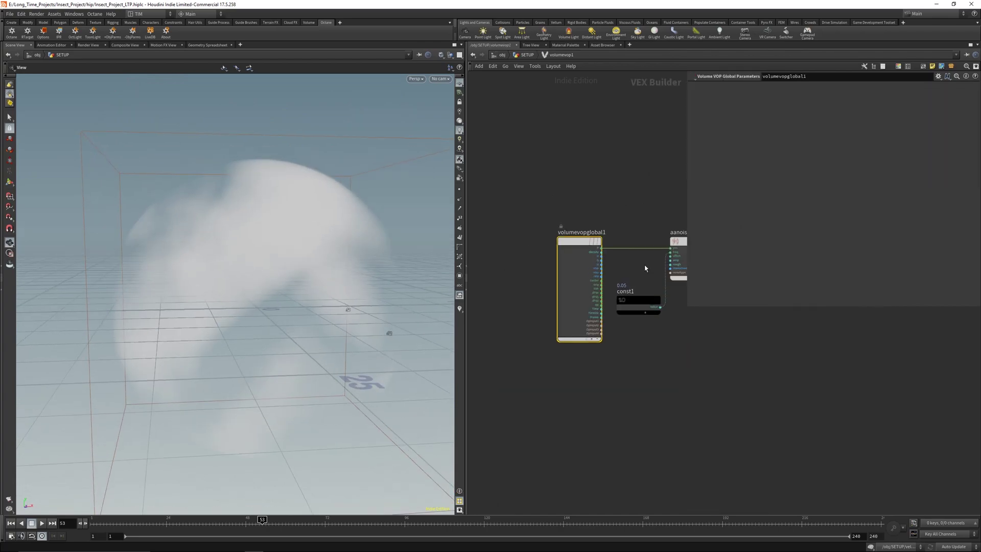
{"action": "key", "text": "h"}
{"action": "left_click_drag", "start_coordinate": [570, 270], "coordinate": [585, 270]}
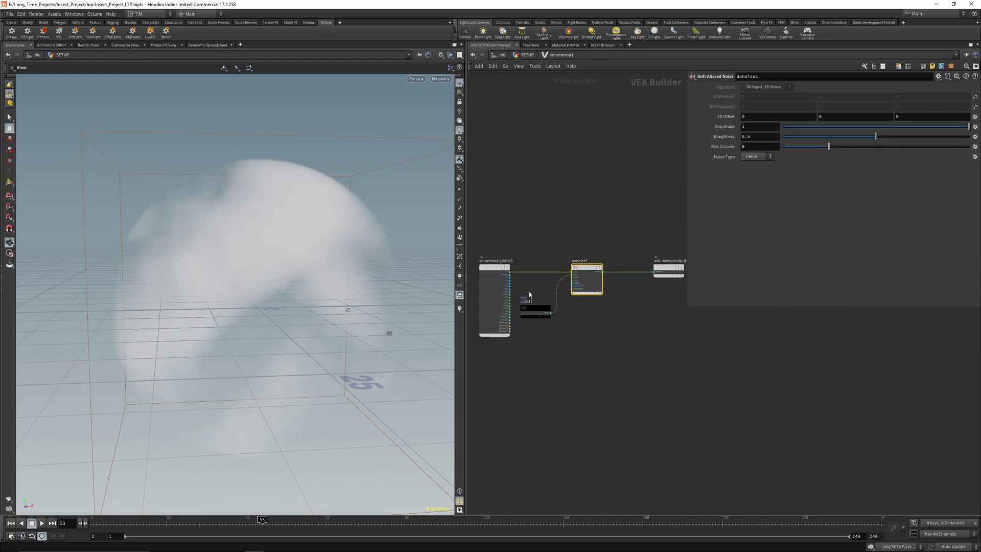
{"action": "left_click", "coordinate": [536, 308]}
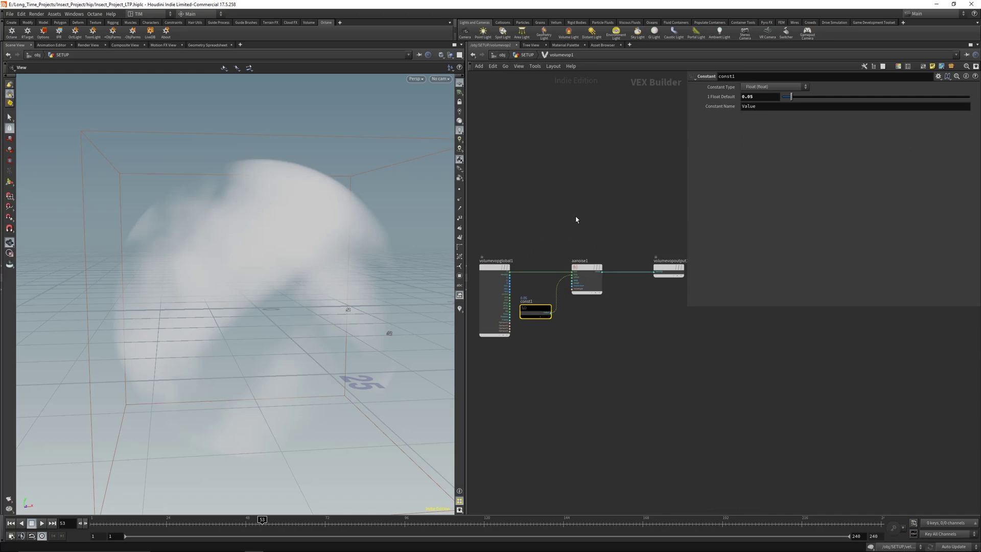
{"action": "left_click", "coordinate": [587, 280]}
{"action": "middle_click_drag", "start_coordinate": [659, 309], "coordinate": [602, 312]}
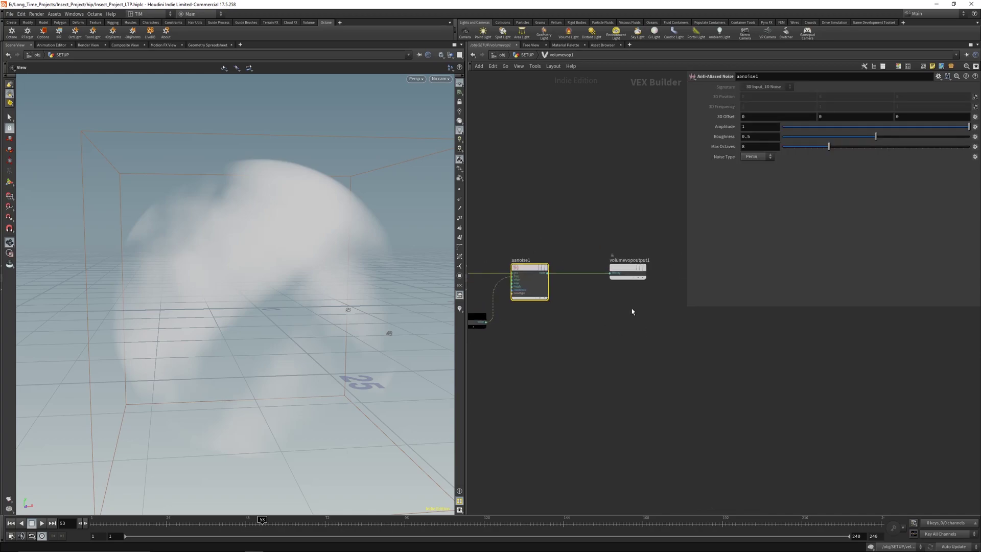
Return to the geometry network and display the convertvdb2 mesh and the vdbfrompolygons2 surface VDB
{"action": "key", "text": "u"}
{"action": "left_click", "coordinate": [571, 259]}
{"action": "key", "text": "r"}
{"action": "left_click", "coordinate": [577, 279]}
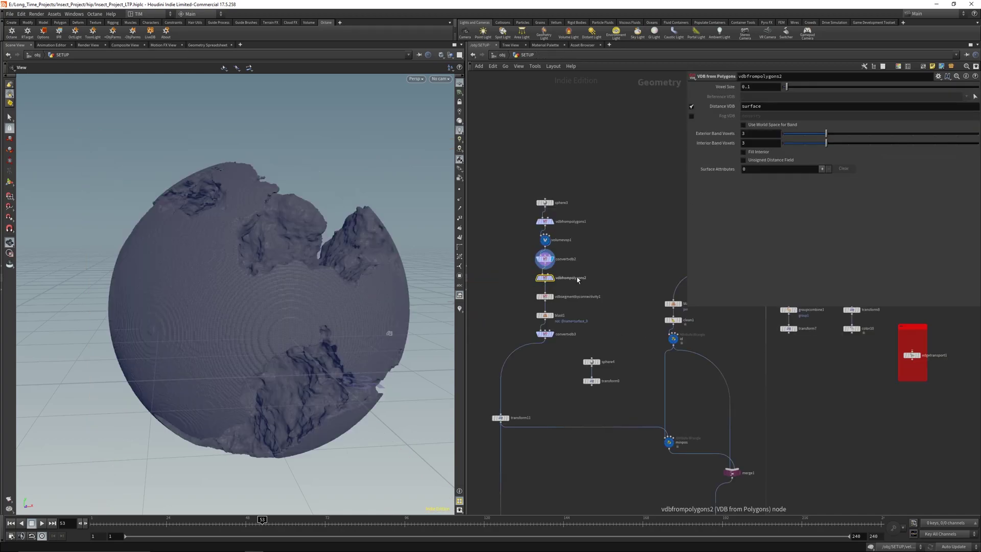
{"action": "key", "text": "r"}
{"action": "left_click_drag", "start_coordinate": [302, 271], "coordinate": [250, 314]}
Compare vdbsegmentbyconnectivity1's colored segments with blast1's output and review both nodes' settings
{"action": "left_click", "coordinate": [546, 296]}
{"action": "key", "text": "r"}
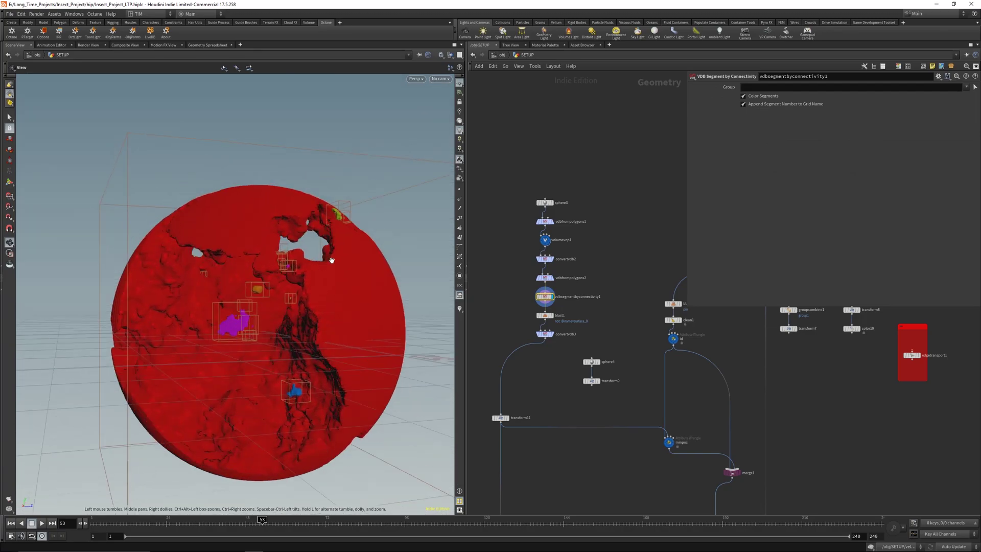
{"action": "left_click", "coordinate": [552, 315]}
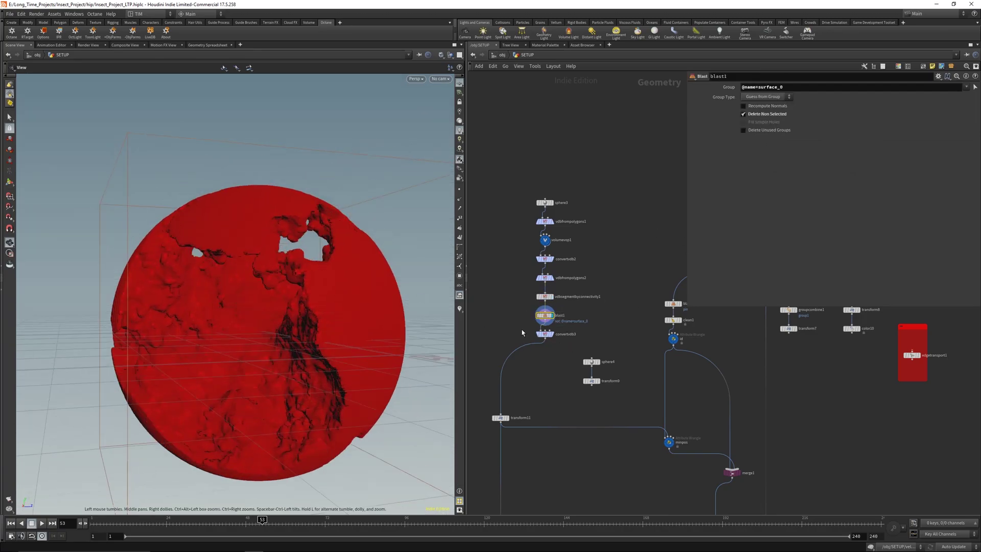
Display convertvdb3's polygon mesh and the transform11 result, and review the nodes' settings
{"action": "key", "text": "Down"}
{"action": "left_click_drag", "start_coordinate": [372, 313], "coordinate": [442, 319]}
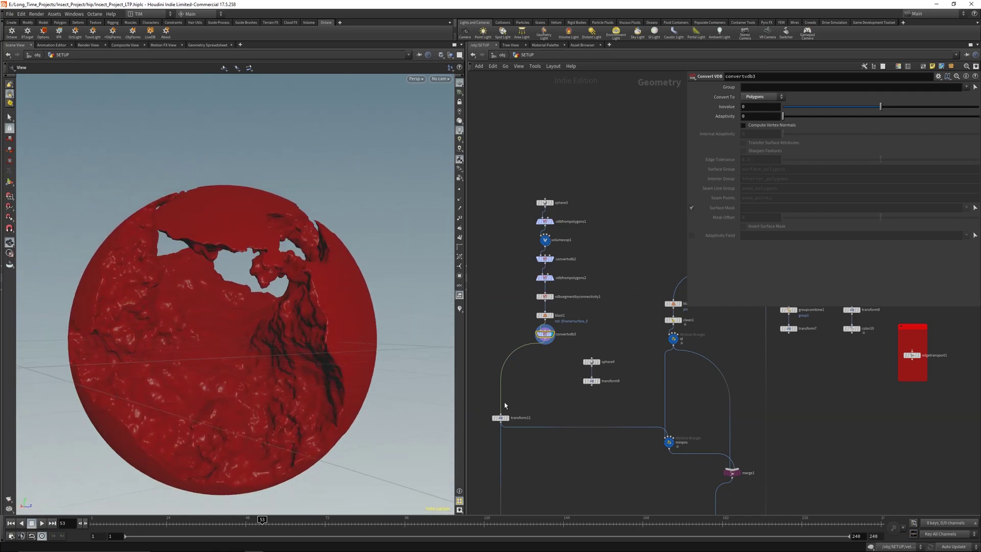
{"action": "left_click", "coordinate": [508, 418]}
{"action": "left_click_drag", "start_coordinate": [289, 324], "coordinate": [313, 309]}
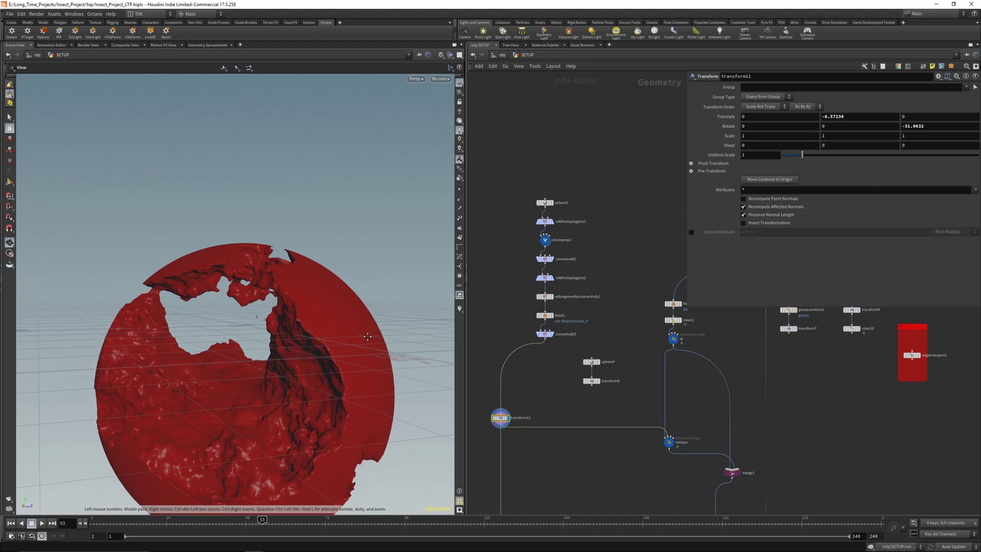
{"action": "middle_click_drag", "start_coordinate": [313, 309], "coordinate": [304, 250]}
Display the id wrangle's points and the minpos wrangle's output, and review the minpos expression
{"action": "middle_click_drag", "start_coordinate": [639, 451], "coordinate": [560, 358]}
{"action": "scroll", "coordinate": [622, 245], "scroll_direction": "up", "scroll_amount": 3}
{"action": "left_click", "coordinate": [578, 242]}
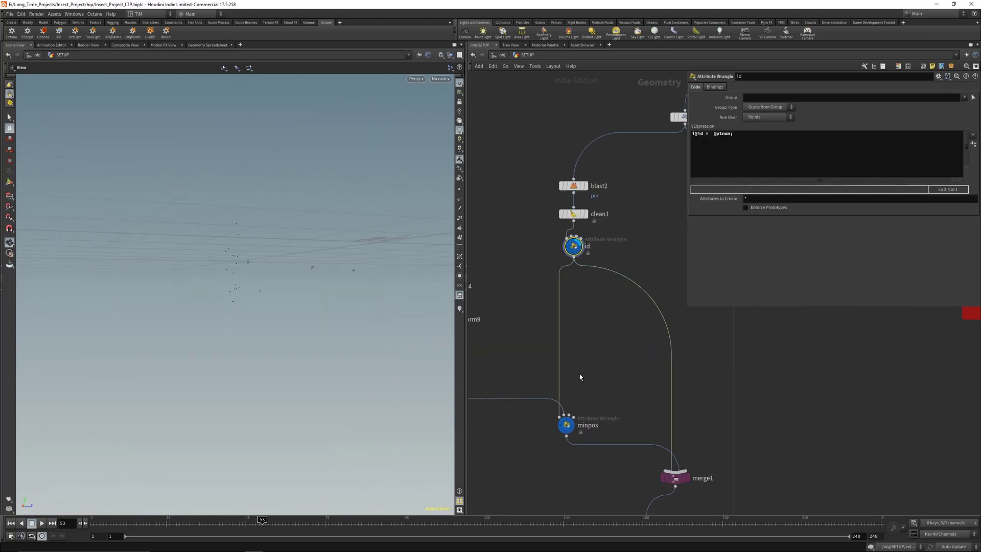
{"action": "middle_click_drag", "start_coordinate": [579, 391], "coordinate": [578, 306]}
{"action": "left_click", "coordinate": [565, 340]}
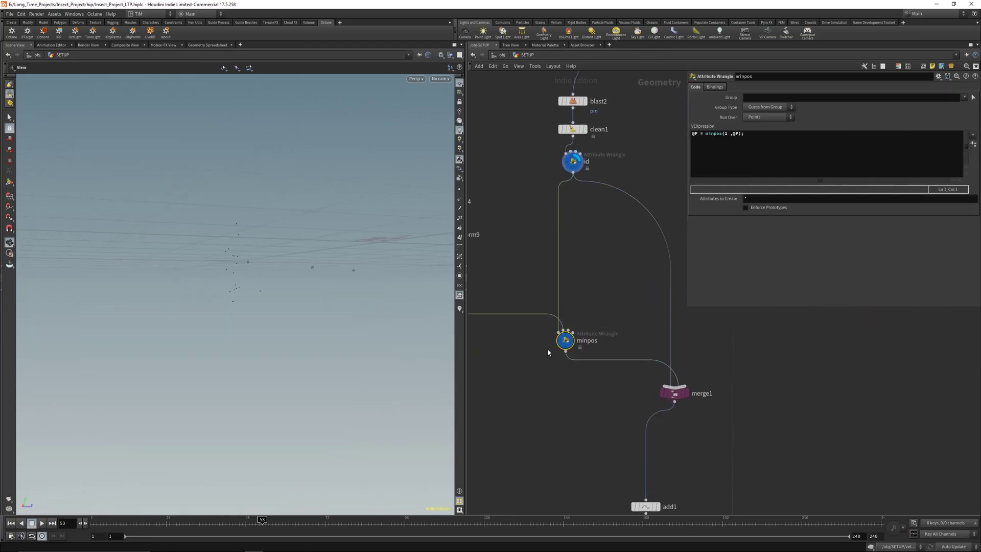
{"action": "left_click_drag", "start_coordinate": [274, 276], "coordinate": [235, 219]}
{"action": "left_click_drag", "start_coordinate": [316, 253], "coordinate": [337, 245]}
Template transform11's mesh to compare the minpos points with the surrounding structure's surface
{"action": "middle_click_drag", "start_coordinate": [527, 295], "coordinate": [729, 288]}
{"action": "scroll", "coordinate": [654, 280], "scroll_direction": "up", "scroll_amount": 1}
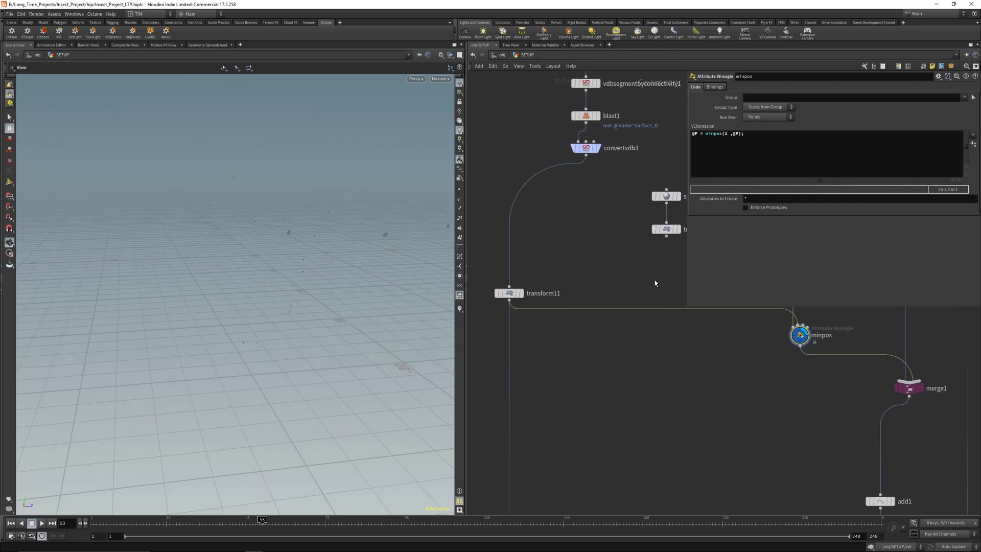
{"action": "key", "text": "e"}
{"action": "left_click_drag", "start_coordinate": [490, 266], "coordinate": [549, 320]}
{"action": "left_click_drag", "start_coordinate": [314, 249], "coordinate": [333, 267]}
{"action": "left_click_drag", "start_coordinate": [330, 305], "coordinate": [274, 299]}
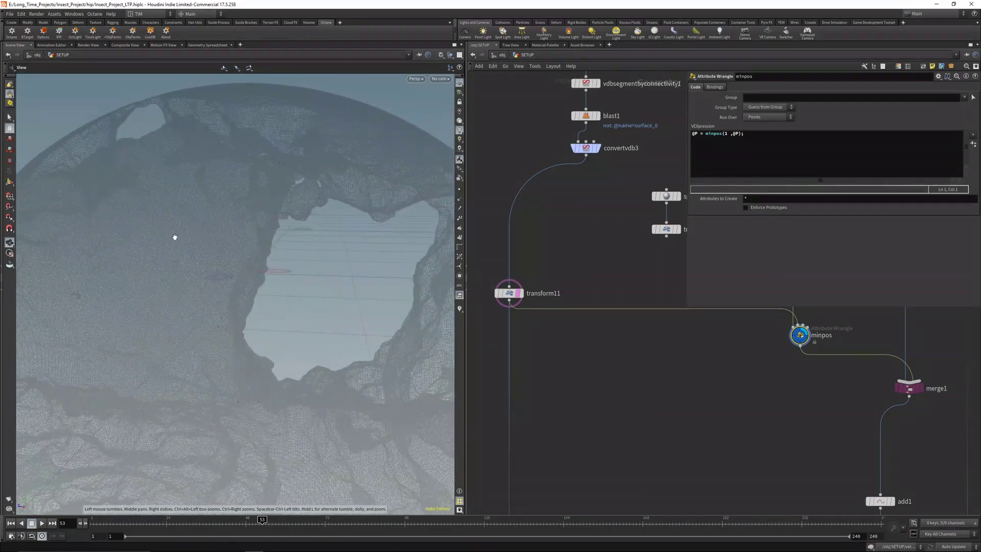
{"action": "scroll", "coordinate": [624, 316], "scroll_direction": "down", "scroll_amount": 3}
Display merge1's combined points and remove the transform11 template
{"action": "middle_click_drag", "start_coordinate": [624, 316], "coordinate": [502, 312]}
{"action": "left_click", "coordinate": [614, 302]}
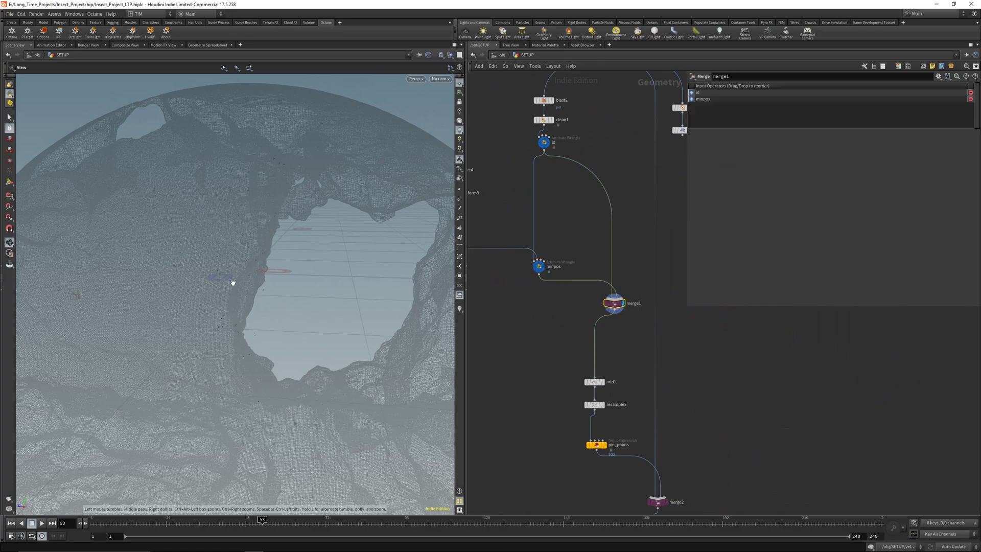
{"action": "middle_click_drag", "start_coordinate": [524, 208], "coordinate": [650, 274]}
{"action": "key", "text": "e"}
{"action": "middle_click_drag", "start_coordinate": [514, 277], "coordinate": [575, 264]}
{"action": "left_click", "coordinate": [525, 289]}
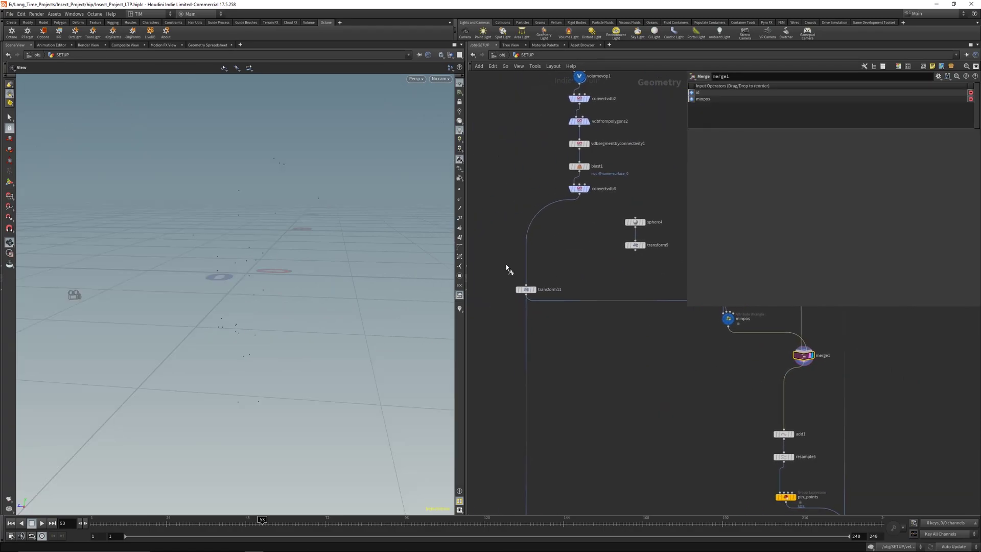
Turn on points and point numbers, and compare the outputs of the id, minpos and merge1 nodes
{"action": "middle_click_drag", "start_coordinate": [677, 323], "coordinate": [516, 325]}
{"action": "left_click", "coordinate": [545, 197]}
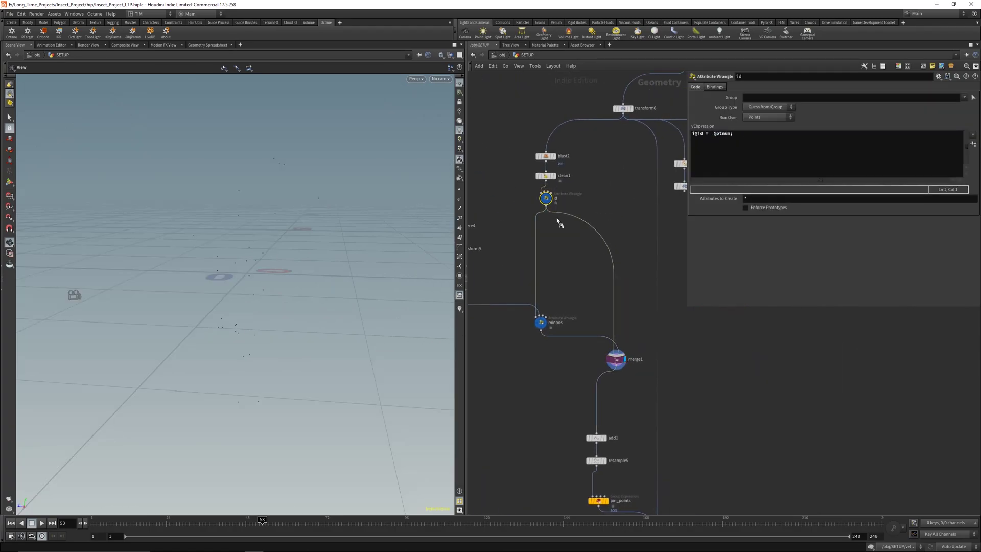
{"action": "left_click", "coordinate": [459, 190]}
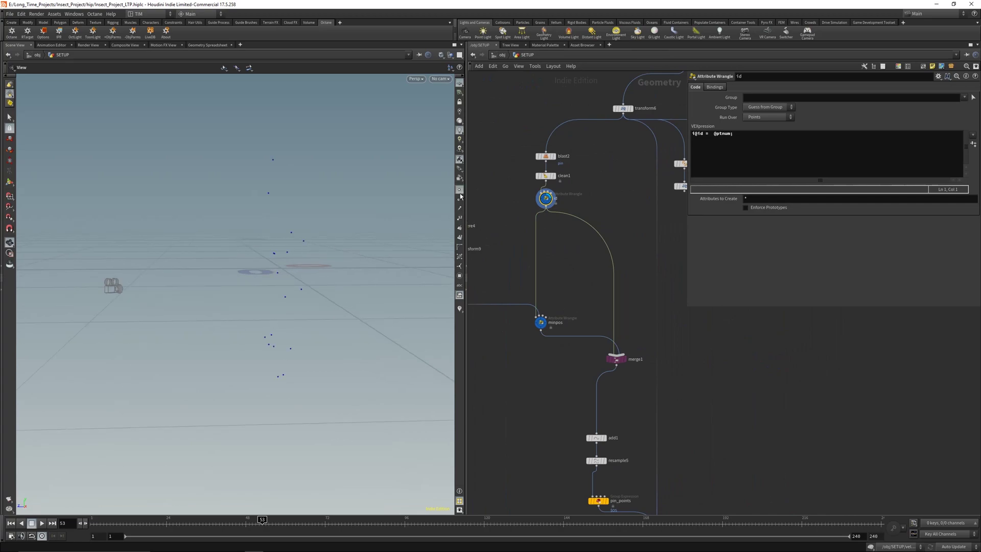
{"action": "left_click", "coordinate": [459, 218]}
{"action": "middle_click_drag", "start_coordinate": [379, 265], "coordinate": [340, 270]}
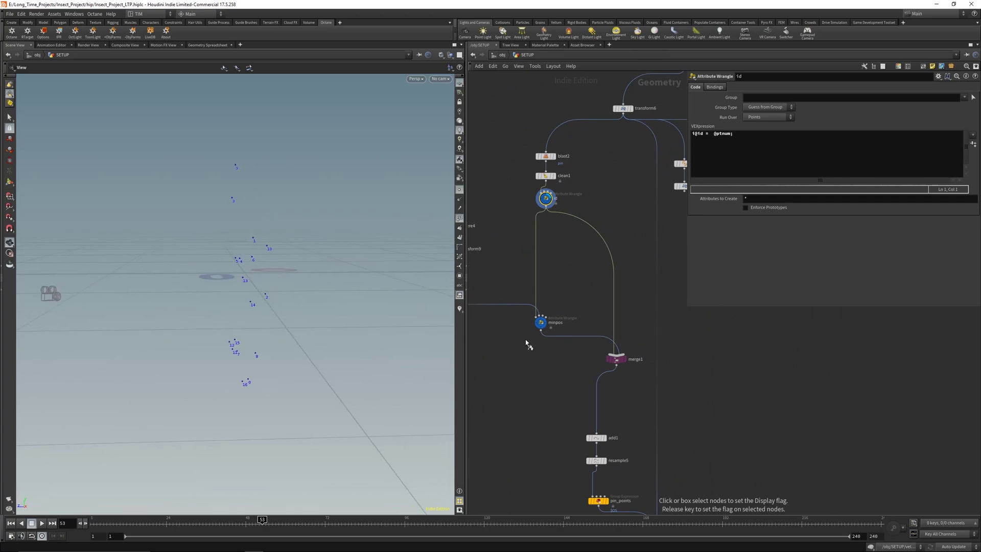
{"action": "left_click", "coordinate": [548, 322]}
{"action": "left_click", "coordinate": [616, 358]}
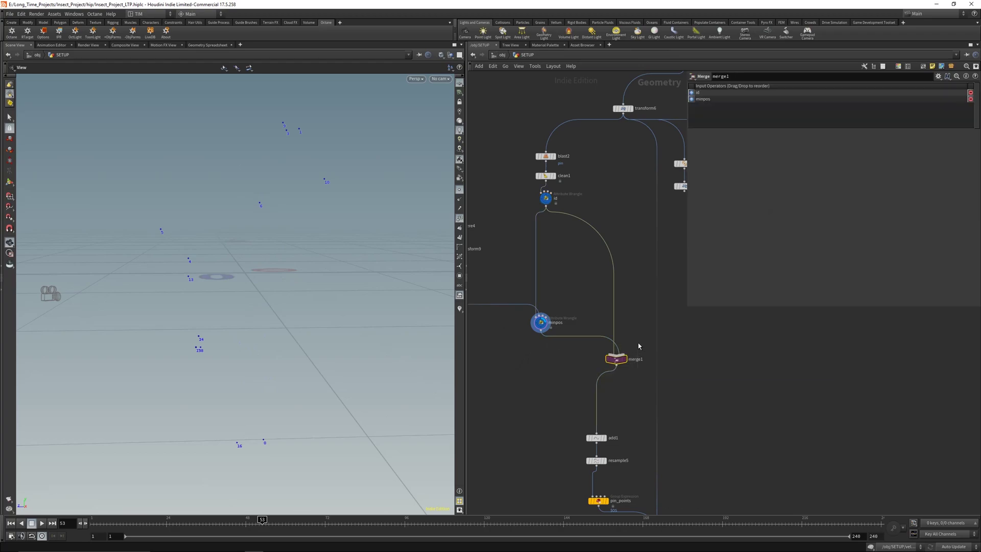
{"action": "left_click", "coordinate": [624, 358]}
{"action": "middle_click_drag", "start_coordinate": [547, 385], "coordinate": [541, 346]}
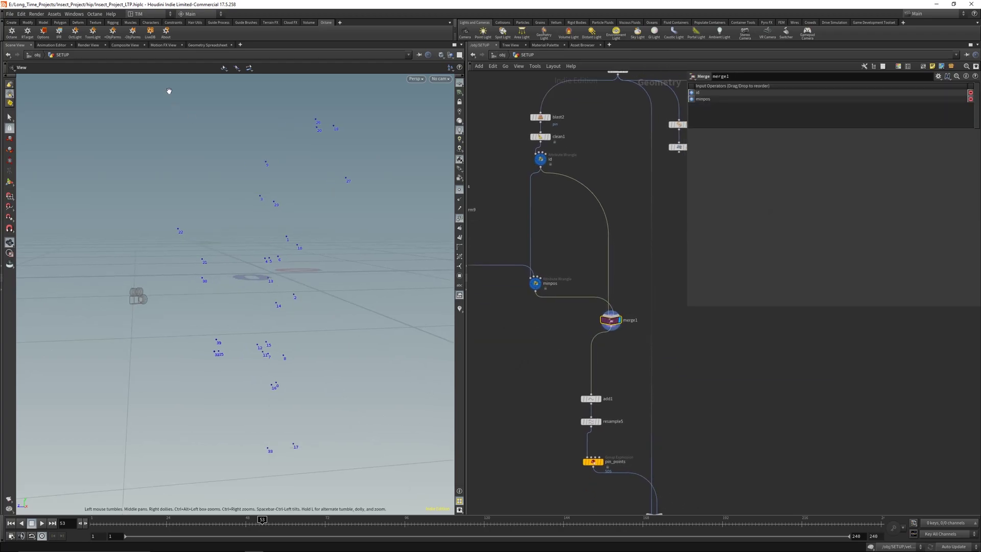
Compare the repeated id values of merge1's points in the geometry spreadsheet, and return to the scene view
{"action": "left_click", "coordinate": [207, 45]}
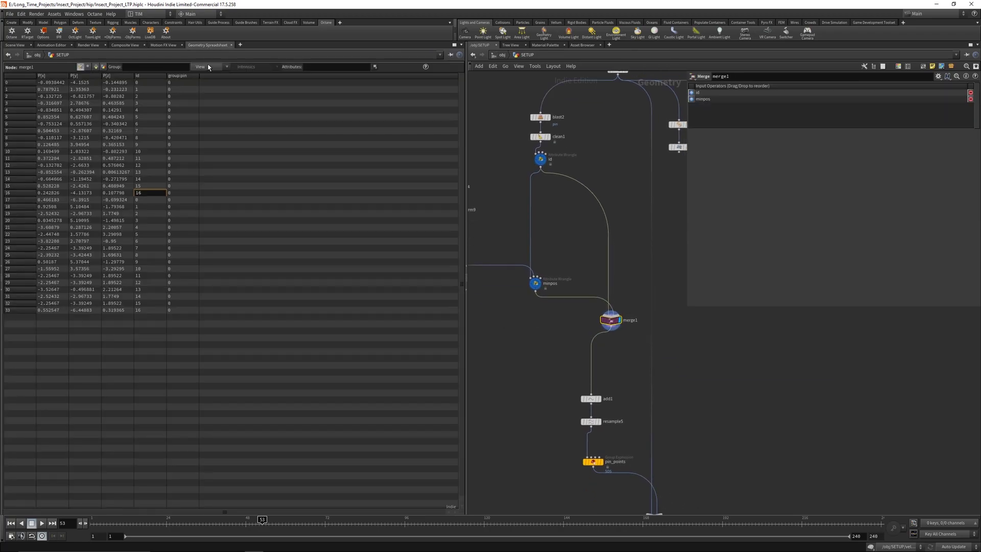
{"action": "left_click", "coordinate": [148, 310]}
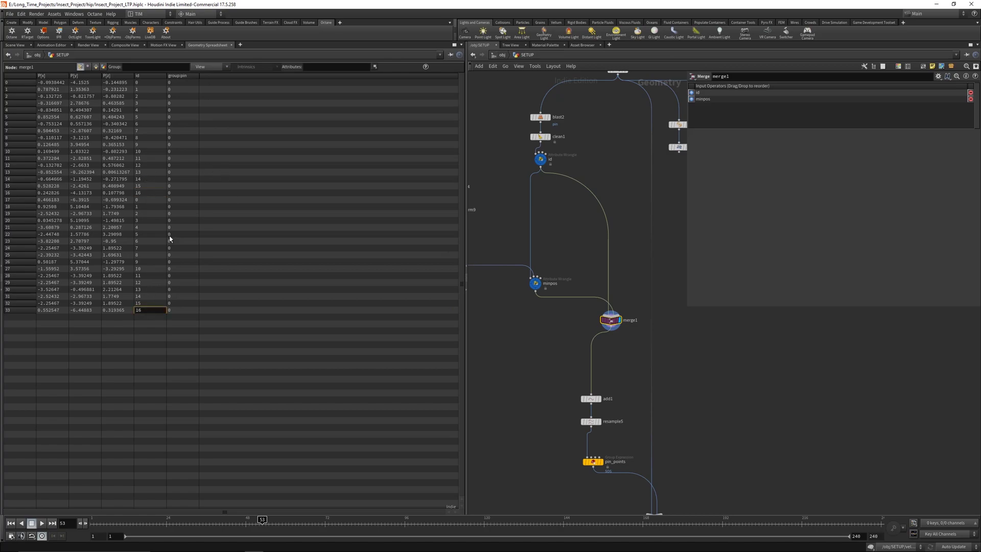
{"action": "left_click", "coordinate": [144, 82]}
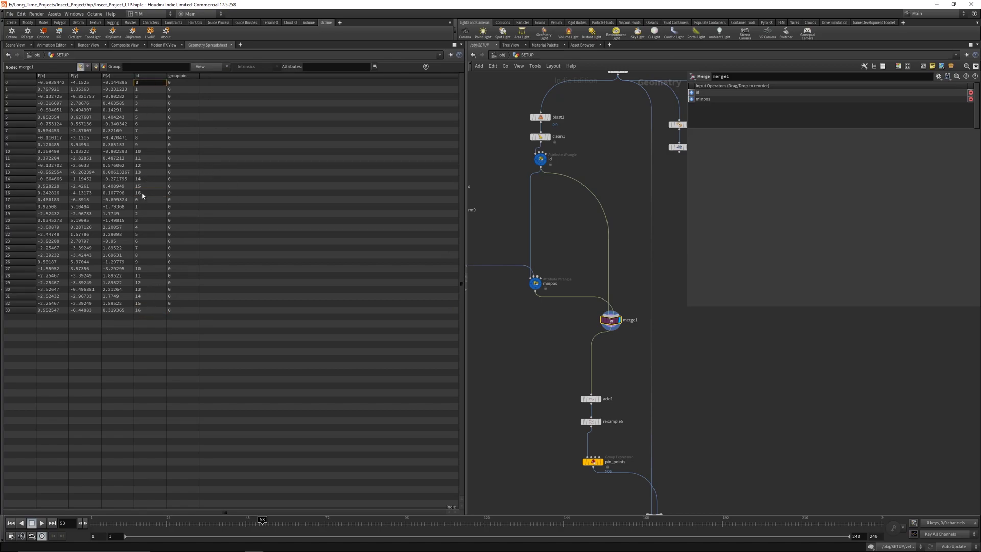
{"action": "left_click", "coordinate": [143, 194]}
{"action": "left_click", "coordinate": [143, 84]}
{"action": "left_click", "coordinate": [146, 199]}
{"action": "left_click", "coordinate": [14, 45]}
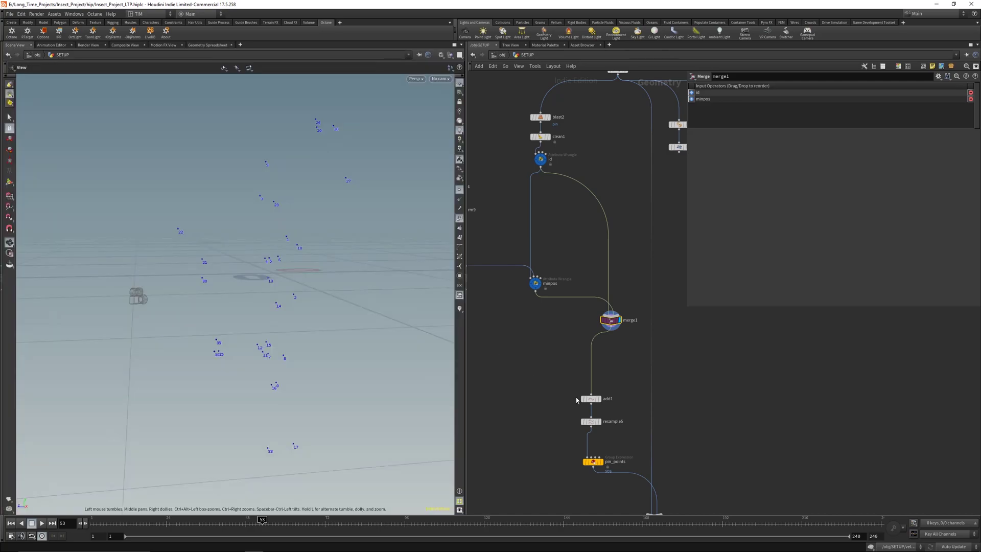
Display add1's connecting lines and review its By Attribute polygon option with the id attribute name
{"action": "left_click_drag", "start_coordinate": [583, 381], "coordinate": [640, 407]}
{"action": "key", "text": "r"}
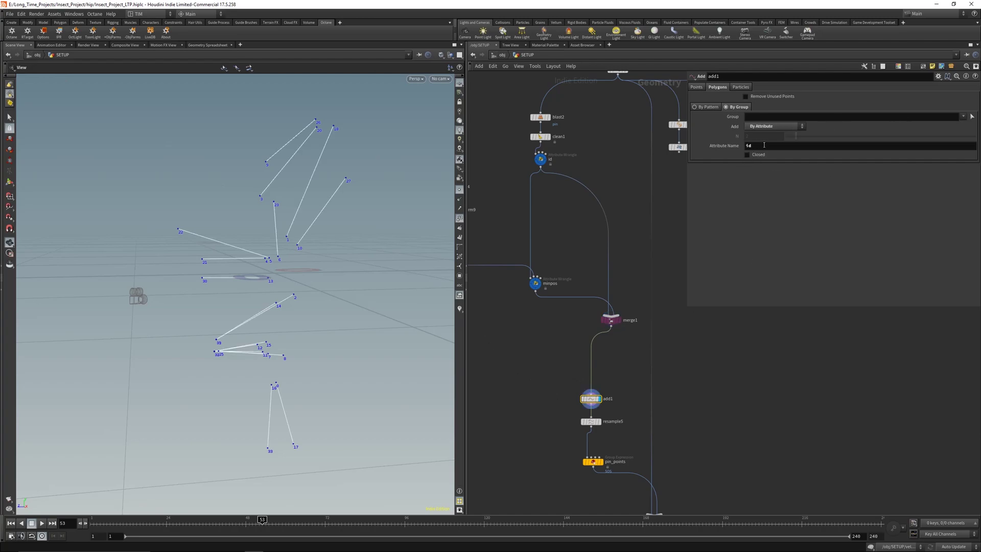
{"action": "double_click", "coordinate": [763, 145]}
{"action": "left_click", "coordinate": [774, 126]}
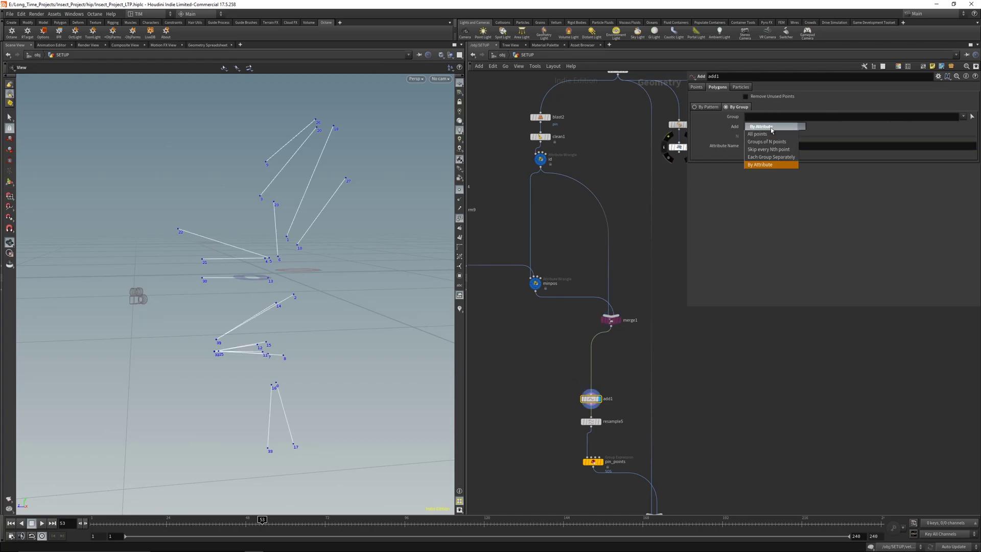
{"action": "left_click", "coordinate": [771, 164]}
{"action": "left_click", "coordinate": [811, 146]}
{"action": "left_click", "coordinate": [777, 199]}
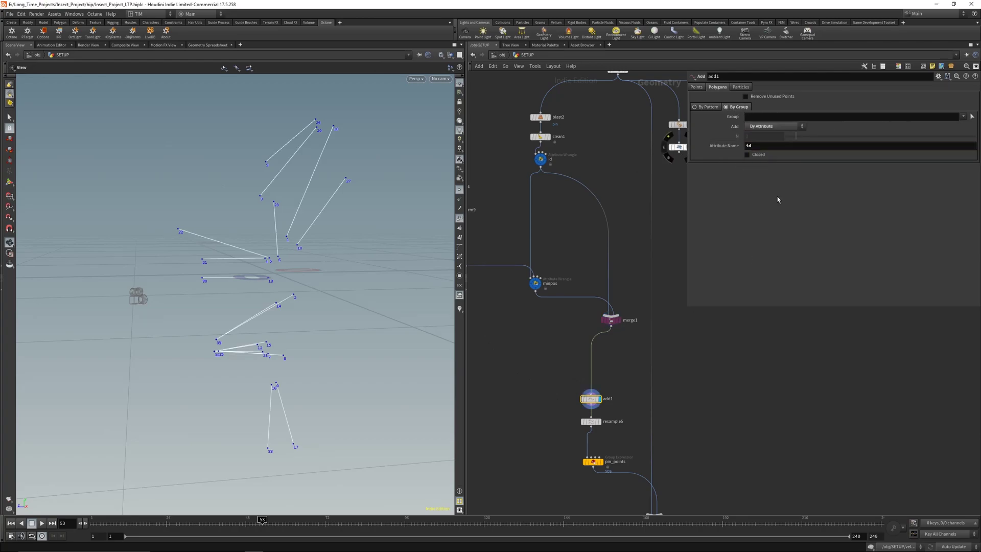
Hide the points and point numbers while viewing add1's lines
{"action": "left_click", "coordinate": [461, 189]}
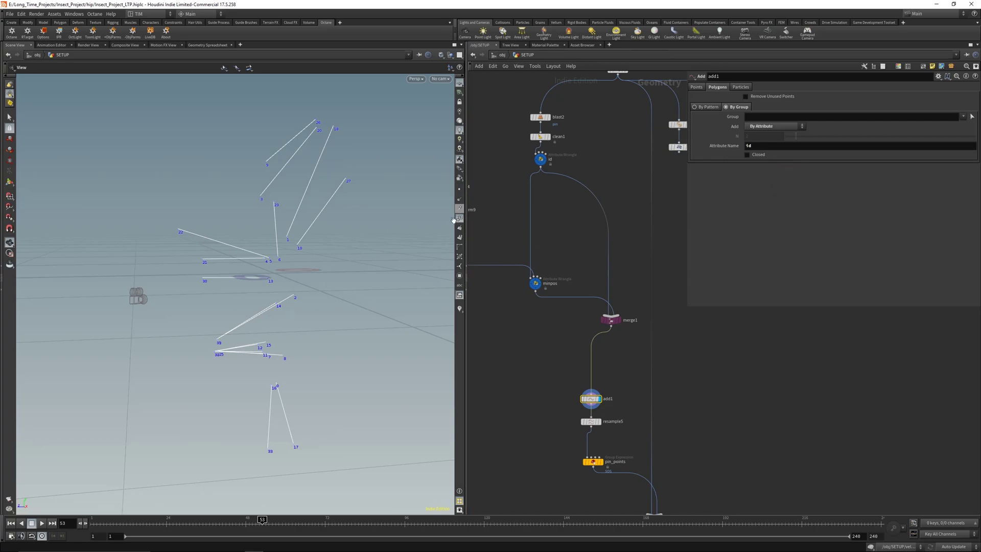
{"action": "left_click_drag", "start_coordinate": [292, 302], "coordinate": [341, 299]}
{"action": "left_click", "coordinate": [459, 218]}
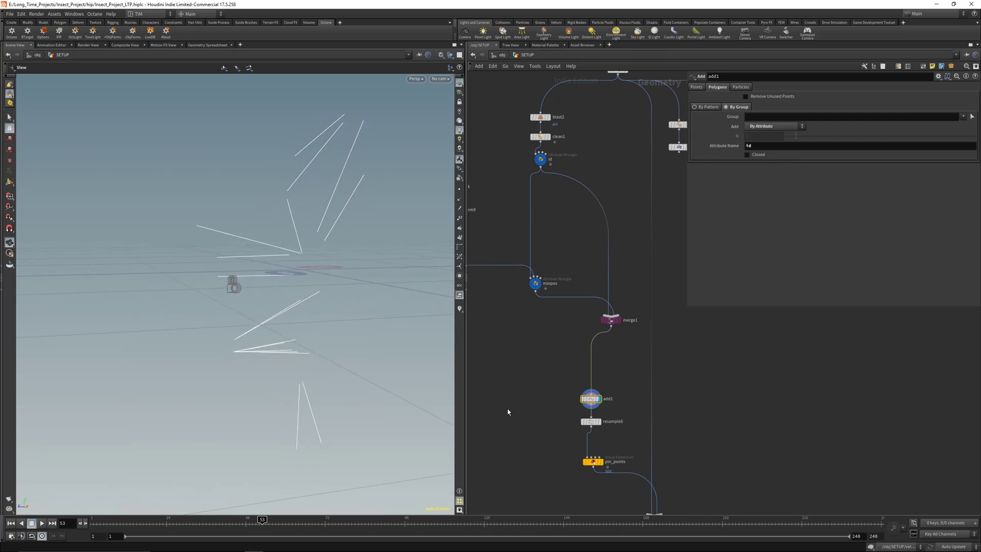
{"action": "middle_click_drag", "start_coordinate": [559, 428], "coordinate": [536, 343]}
{"action": "left_click", "coordinate": [576, 334]}
{"action": "middle_click_drag", "start_coordinate": [538, 401], "coordinate": [513, 353]}
{"action": "left_click", "coordinate": [561, 325]}
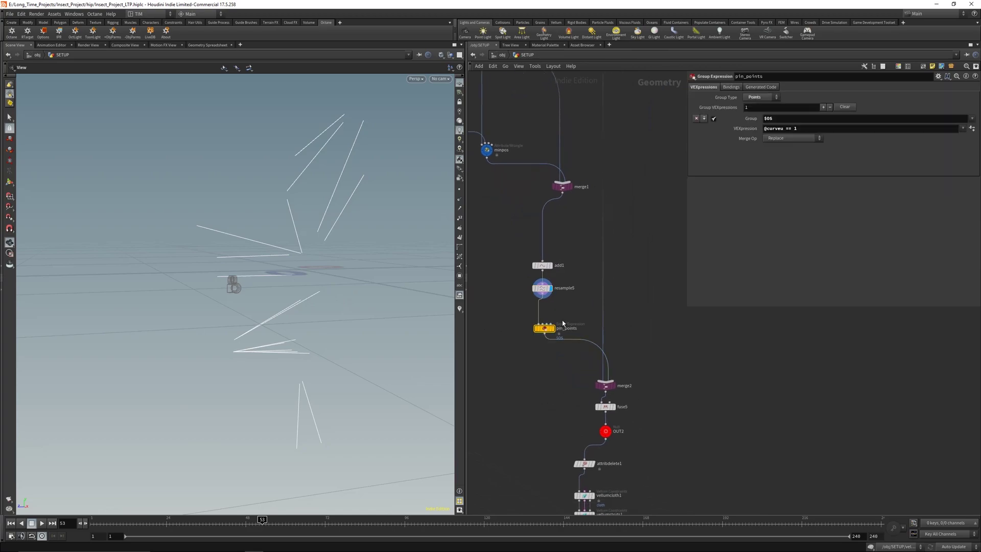
{"action": "left_click", "coordinate": [553, 328]}
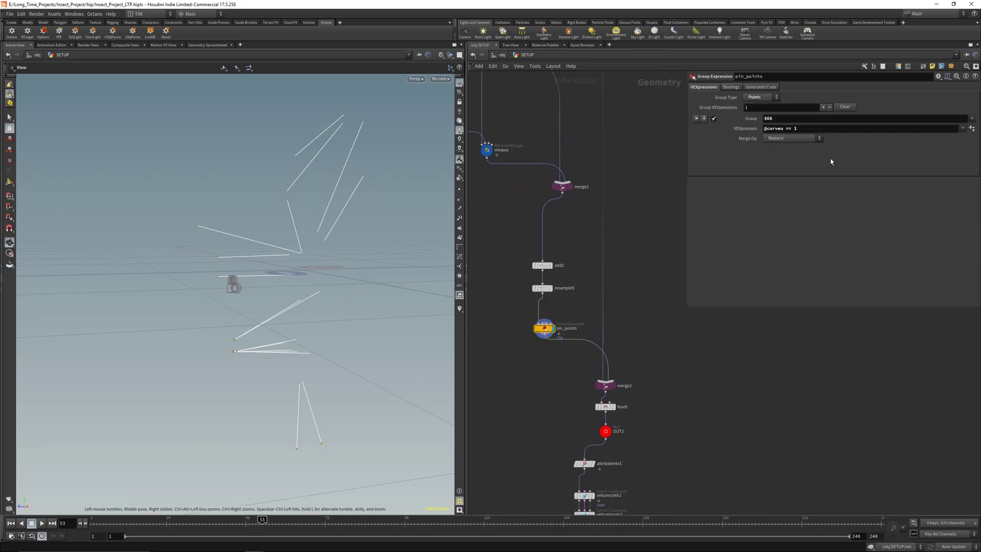
{"action": "left_click_drag", "start_coordinate": [812, 128], "coordinate": [756, 130]}
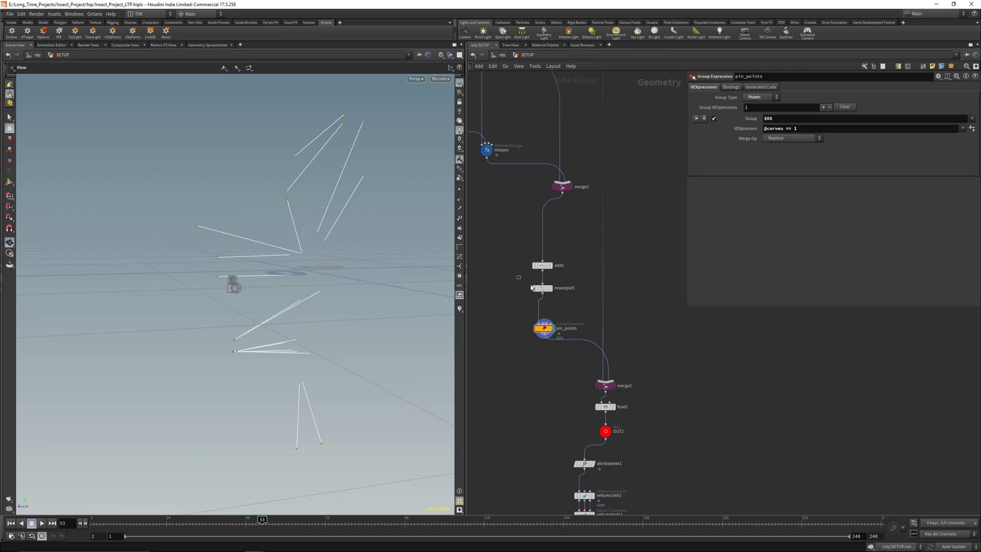
Review resample5's curve U attribute setting and return to the pin_points display and parameters
{"action": "left_click", "coordinate": [565, 289]}
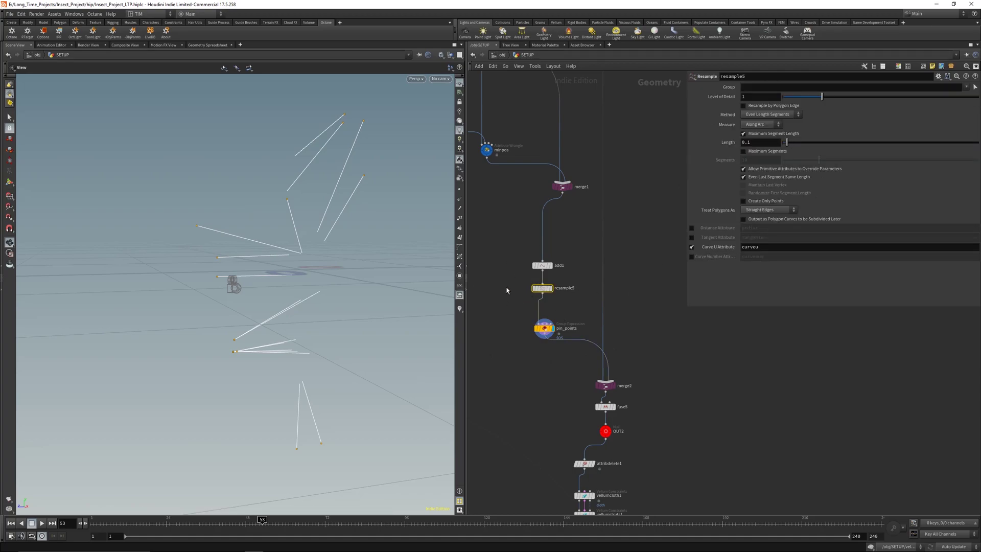
{"action": "key", "text": "r"}
{"action": "left_click_drag", "start_coordinate": [488, 348], "coordinate": [568, 315]}
{"action": "key", "text": "r"}
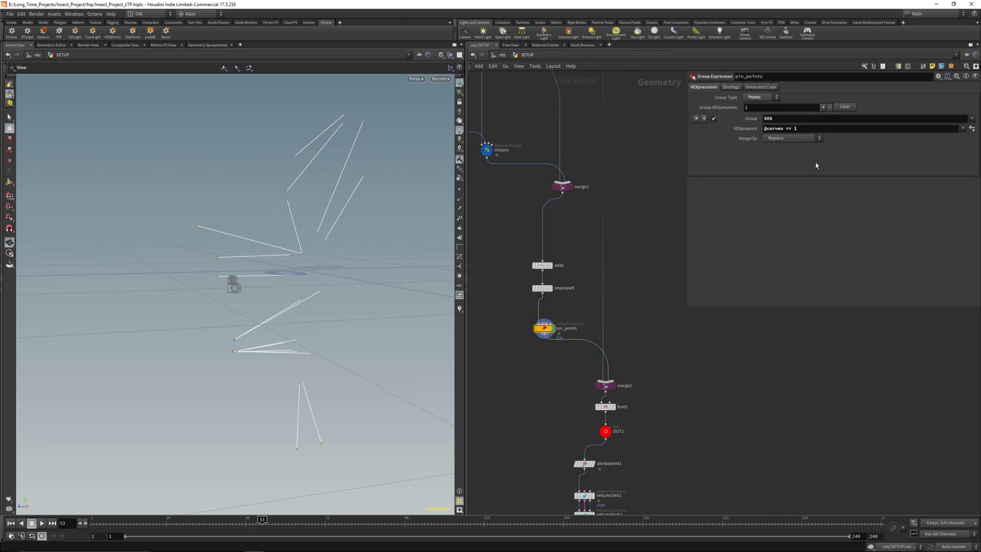
Display fuse5 and examine how the connecting lines are fused to the body, along with its snap settings
{"action": "middle_click_drag", "start_coordinate": [663, 386], "coordinate": [608, 317]}
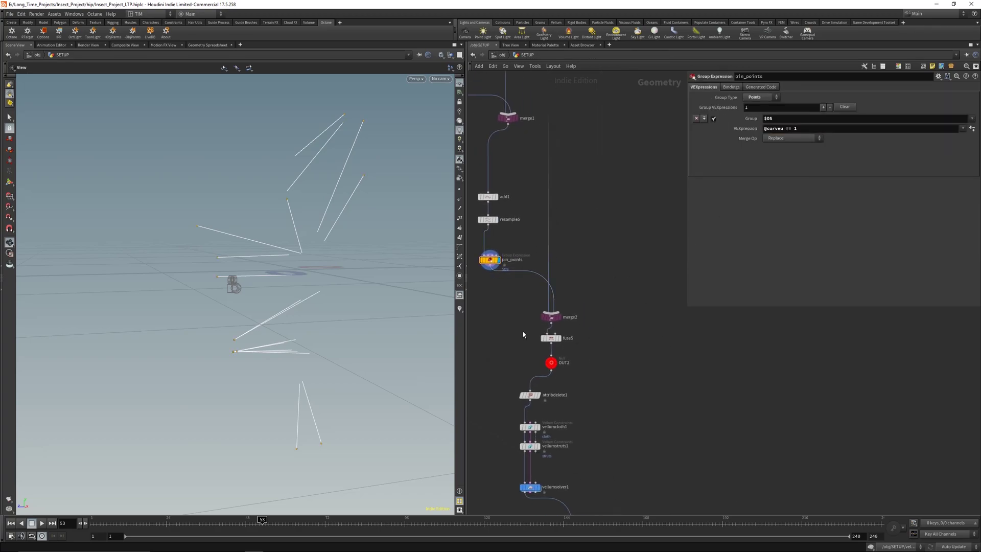
{"action": "left_click_drag", "start_coordinate": [522, 331], "coordinate": [571, 347]}
{"action": "key", "text": "r"}
{"action": "left_click_drag", "start_coordinate": [394, 308], "coordinate": [326, 307]}
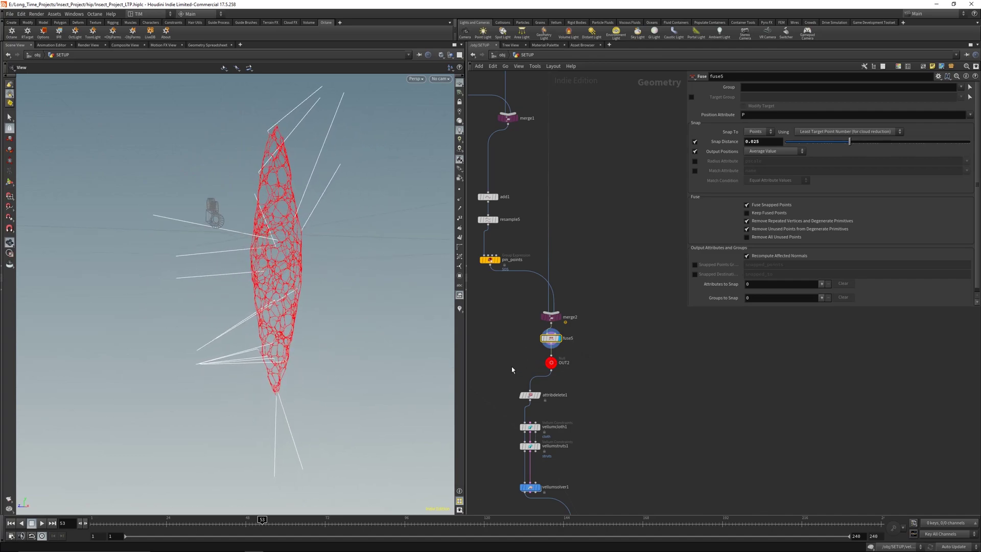
Display attribdelete1 and vellumsolver1, interrupt the cook, and go to frame 14 to view the simulated body and strands
{"action": "left_click_drag", "start_coordinate": [511, 367], "coordinate": [612, 413]}
{"action": "middle_click_drag", "start_coordinate": [611, 412], "coordinate": [628, 274]}
{"action": "left_click_drag", "start_coordinate": [515, 337], "coordinate": [565, 361]}
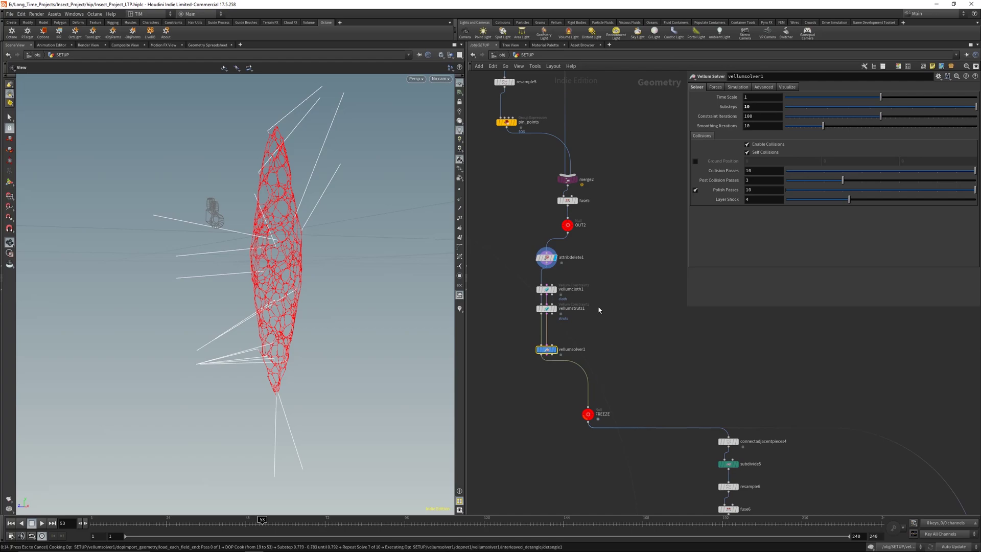
{"action": "key", "text": "Escape"}
{"action": "left_click_drag", "start_coordinate": [139, 522], "coordinate": [123, 519]}
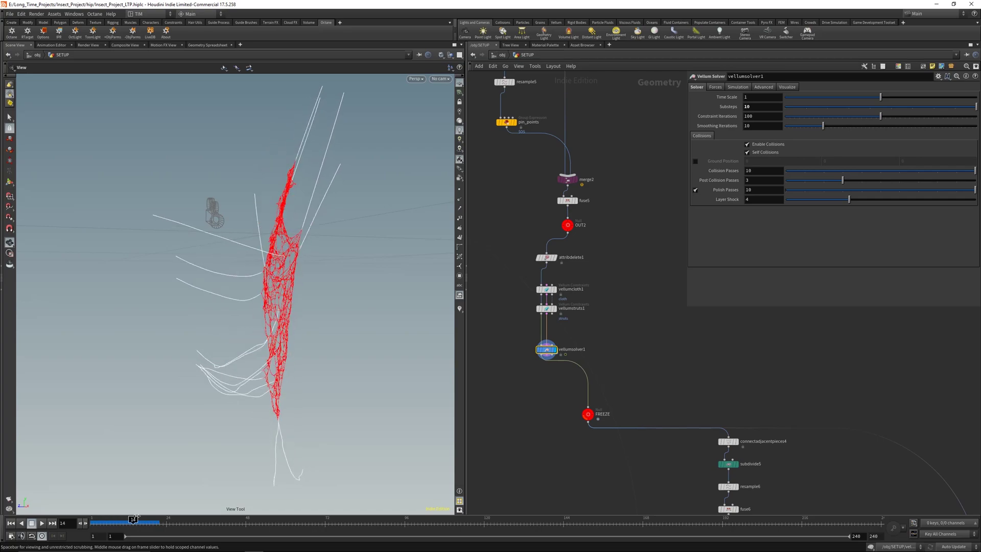
{"action": "left_click_drag", "start_coordinate": [136, 516], "coordinate": [134, 515]}
{"action": "left_click_drag", "start_coordinate": [279, 409], "coordinate": [270, 391]}
Display the FREEZE null and color11, and compare the frozen simulation with the smoothed web lines
{"action": "middle_click_drag", "start_coordinate": [564, 437], "coordinate": [522, 388]}
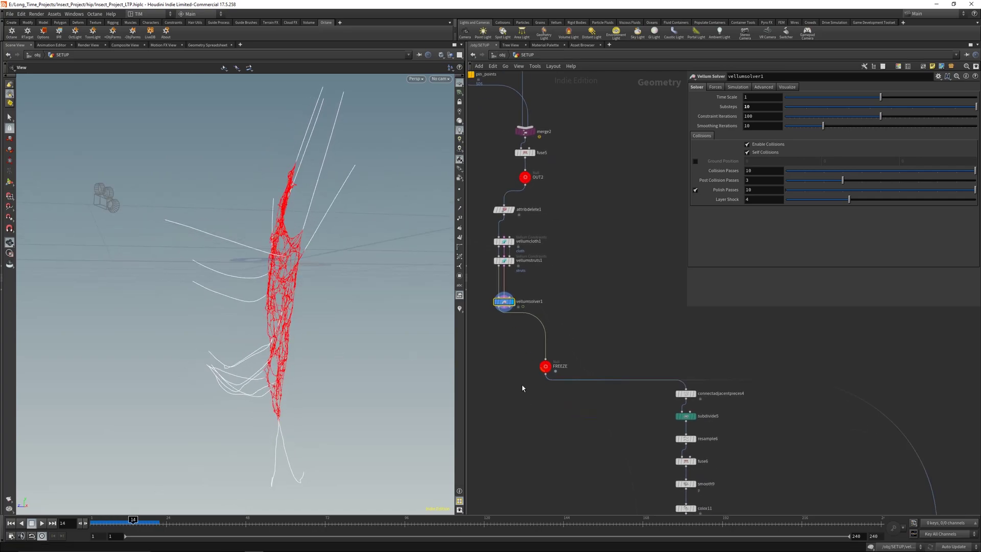
{"action": "left_click", "coordinate": [550, 363]}
{"action": "left_click_drag", "start_coordinate": [369, 254], "coordinate": [383, 283]}
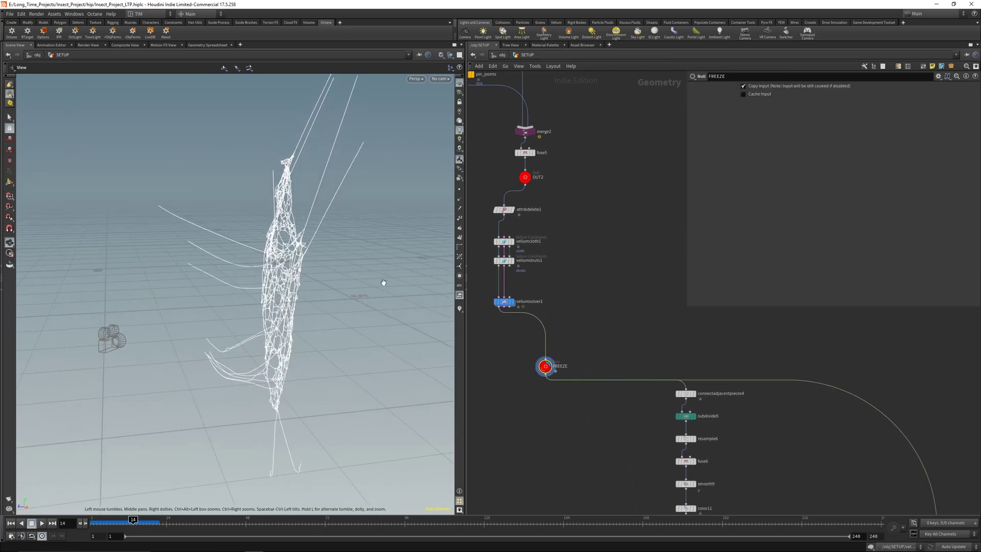
{"action": "middle_click_drag", "start_coordinate": [636, 416], "coordinate": [568, 323]}
{"action": "left_click_drag", "start_coordinate": [584, 444], "coordinate": [622, 416]}
{"action": "left_click", "coordinate": [625, 416]}
{"action": "left_click_drag", "start_coordinate": [346, 322], "coordinate": [326, 304]}
{"action": "scroll", "coordinate": [674, 405], "scroll_direction": "down", "scroll_amount": 2}
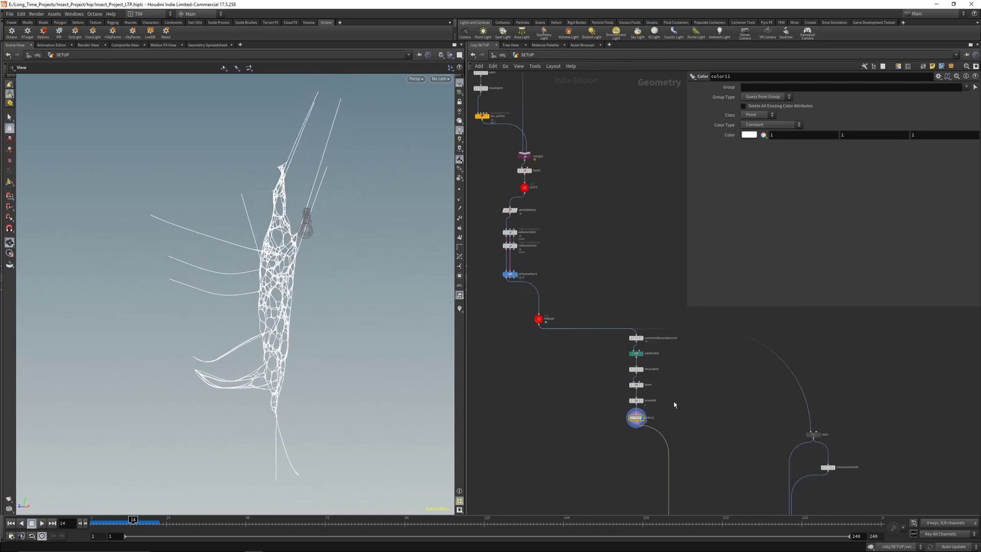
Review rest1, extractcentroid1 and the centroid_ramp wrangle, displaying the centroid and the wrangle's output
{"action": "middle_click_drag", "start_coordinate": [674, 404], "coordinate": [575, 319]}
{"action": "left_click_drag", "start_coordinate": [677, 361], "coordinate": [746, 344]}
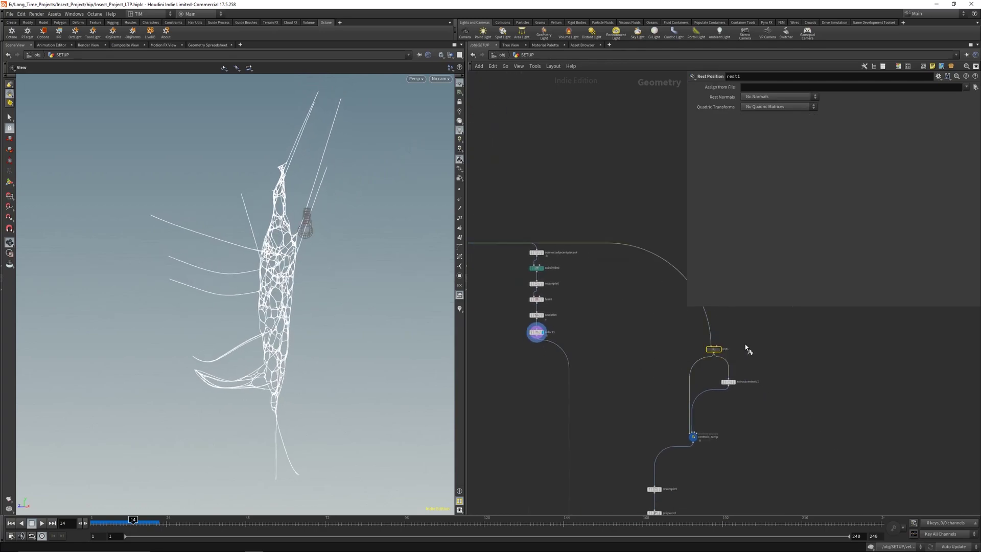
{"action": "key", "text": "r"}
{"action": "left_click_drag", "start_coordinate": [715, 375], "coordinate": [738, 396]}
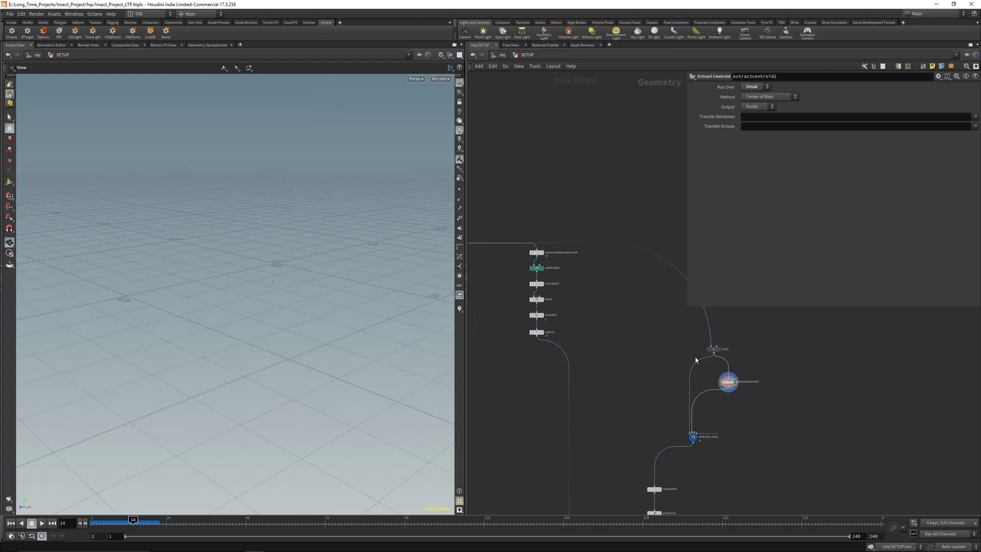
{"action": "left_click_drag", "start_coordinate": [711, 448], "coordinate": [711, 448]}
{"action": "key", "text": "r"}
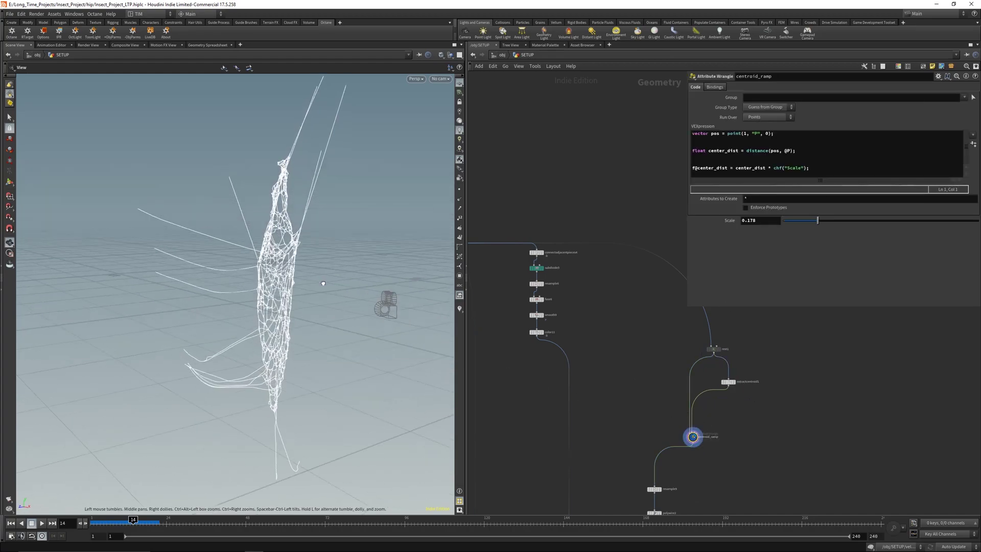
Open centroid_ramp's node info, expand the full point attribute list and visualize the center_dist attribute
{"action": "scroll", "coordinate": [706, 434], "scroll_direction": "up", "scroll_amount": 5}
{"action": "scroll", "coordinate": [730, 485], "scroll_direction": "down", "scroll_amount": 1}
{"action": "middle_click_drag", "start_coordinate": [731, 493], "coordinate": [604, 307]}
{"action": "scroll", "coordinate": [617, 363], "scroll_direction": "down", "scroll_amount": 1}
{"action": "mouse_move", "coordinate": [557, 257]}
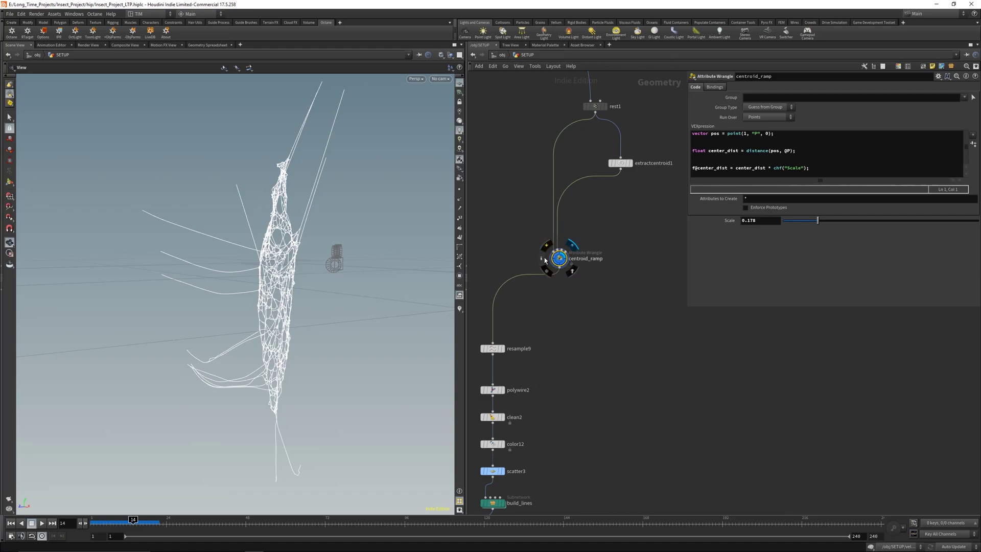
{"action": "left_click", "coordinate": [541, 258]}
{"action": "left_click_drag", "start_coordinate": [631, 77], "coordinate": [467, 107]}
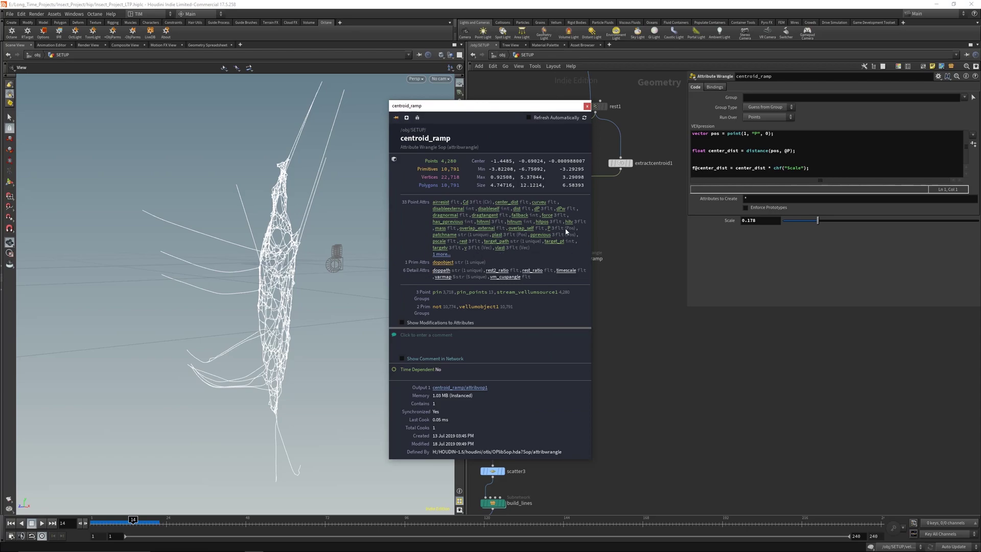
{"action": "left_click", "coordinate": [444, 254]}
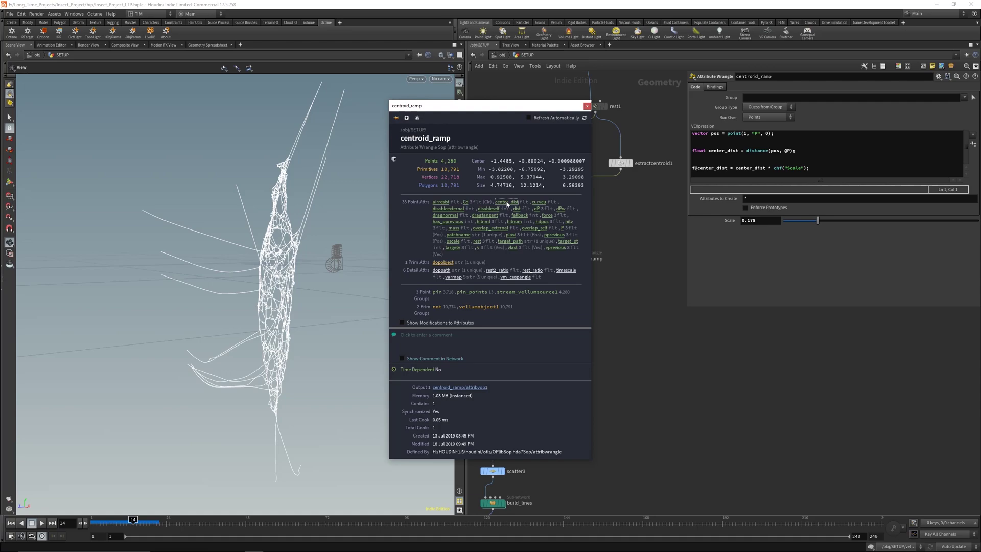
{"action": "left_click", "coordinate": [587, 107]}
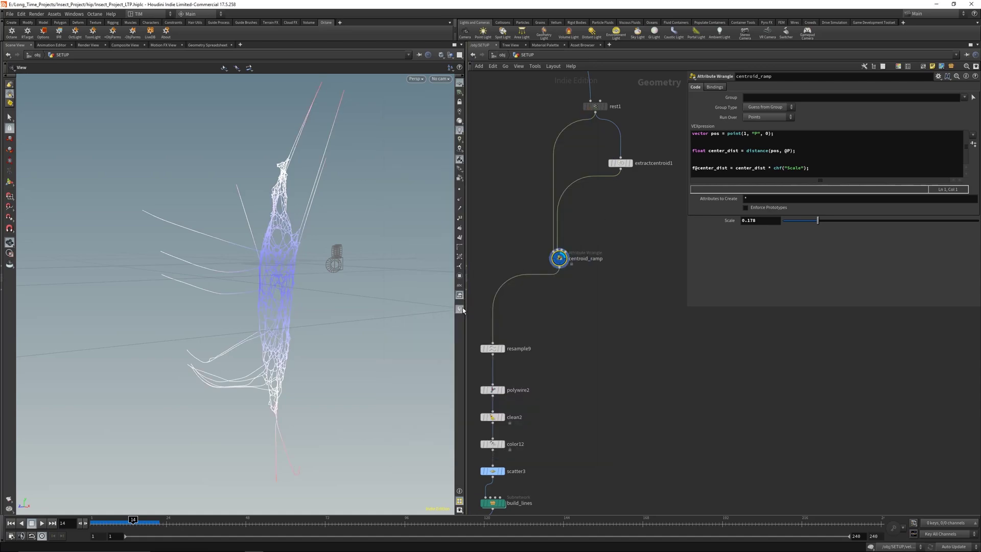
Examine the center_dist colouring across the body and strands, and turn the attribute visualization off
{"action": "left_click_drag", "start_coordinate": [302, 274], "coordinate": [406, 249]}
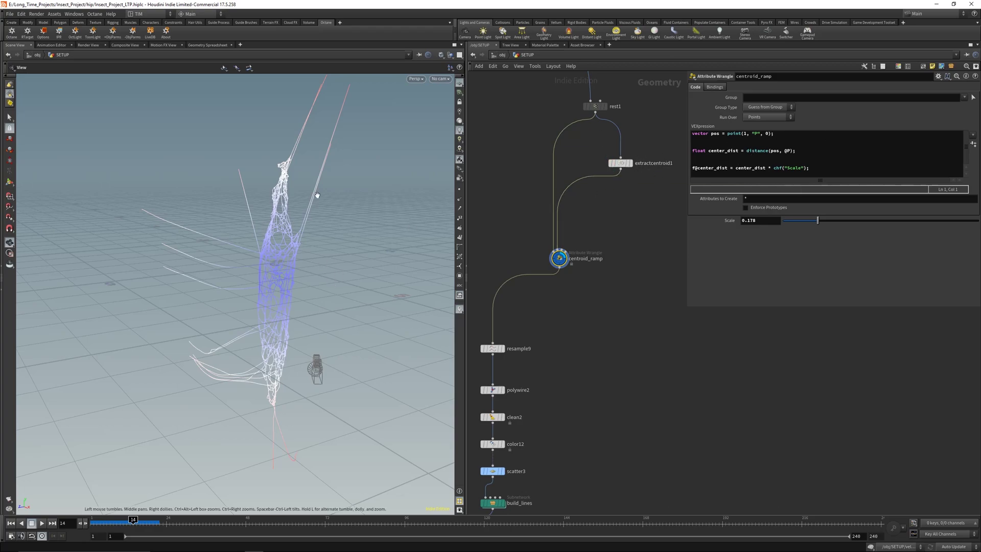
{"action": "left_click_drag", "start_coordinate": [287, 300], "coordinate": [280, 279]}
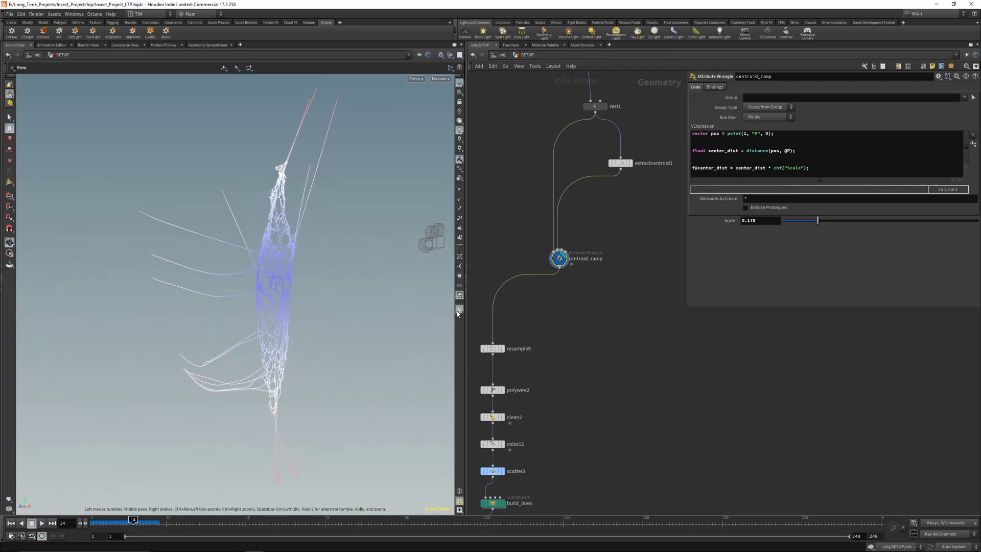
{"action": "left_click", "coordinate": [459, 310]}
Display resample9 and polywire2, and examine the wire radius driven by center_dist along the strands
{"action": "middle_click_drag", "start_coordinate": [580, 335], "coordinate": [611, 278]}
{"action": "left_click", "coordinate": [523, 292]}
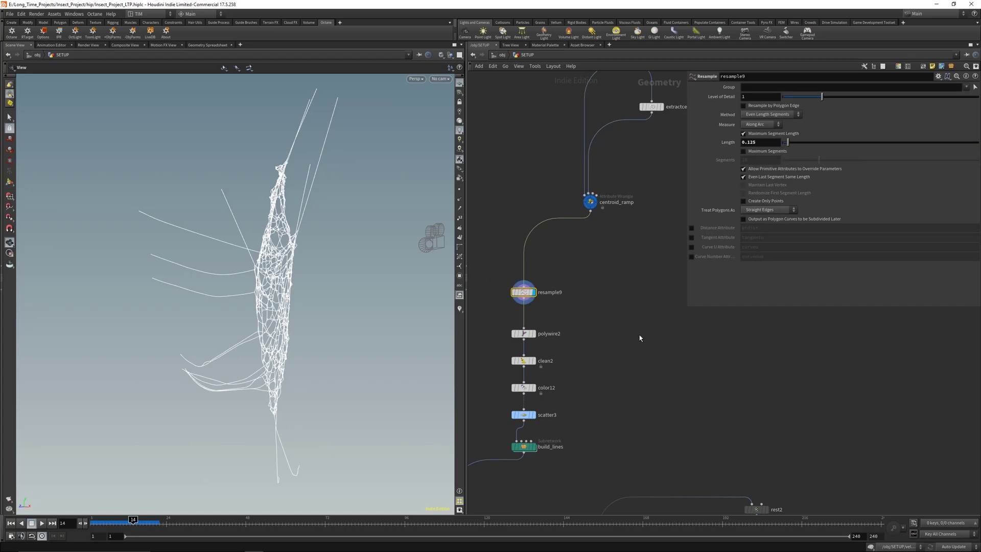
{"action": "left_click", "coordinate": [523, 333]}
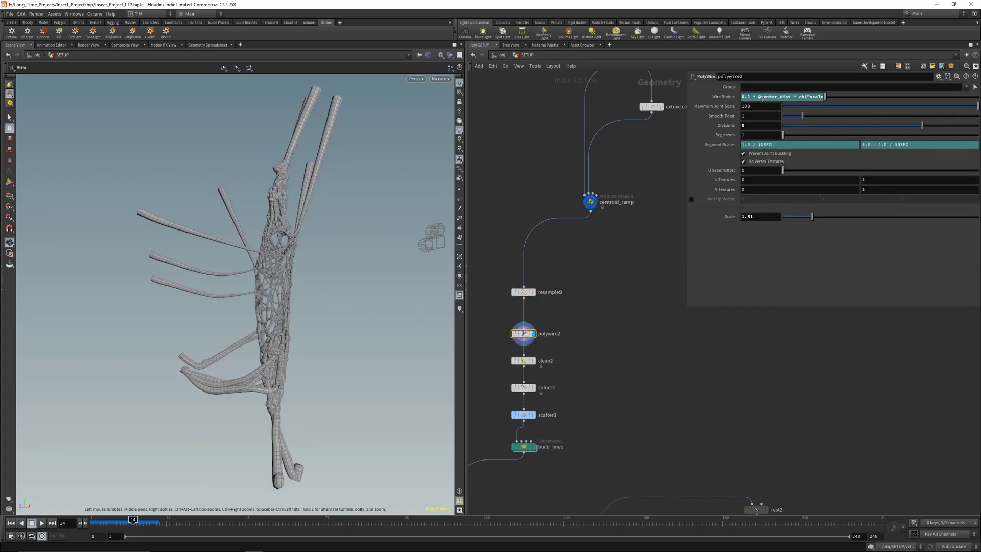
{"action": "left_click_drag", "start_coordinate": [343, 284], "coordinate": [272, 370]}
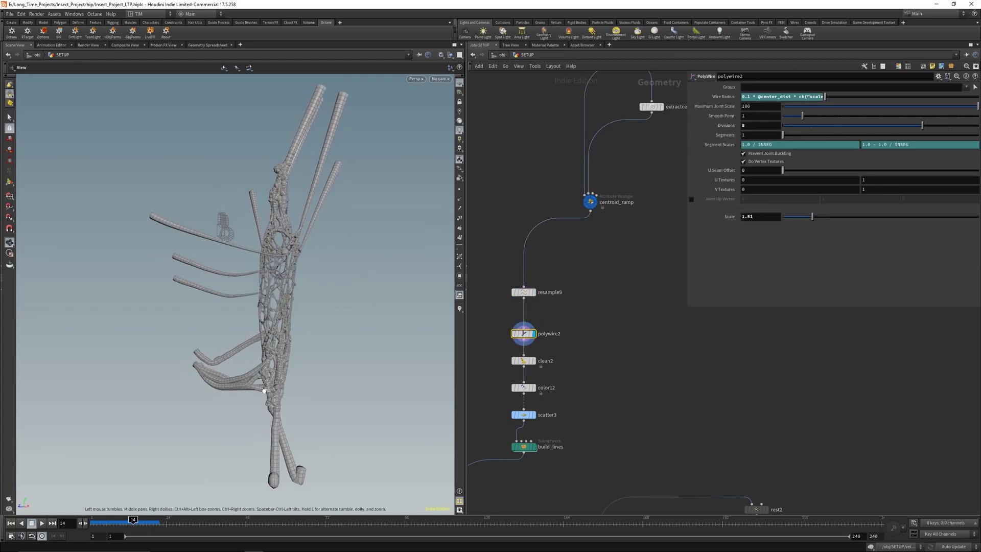
{"action": "left_click_drag", "start_coordinate": [280, 272], "coordinate": [287, 249]}
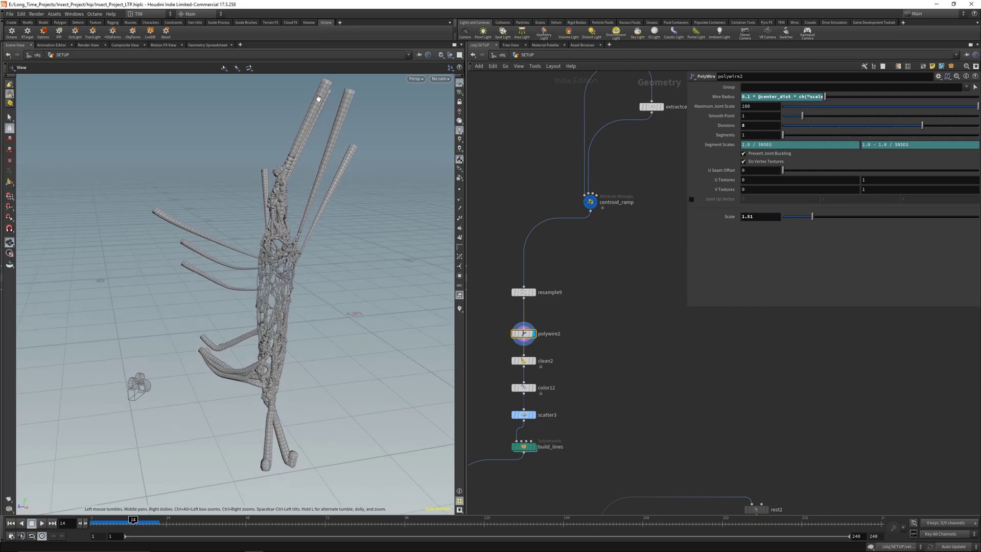
{"action": "left_click_drag", "start_coordinate": [304, 142], "coordinate": [302, 154]}
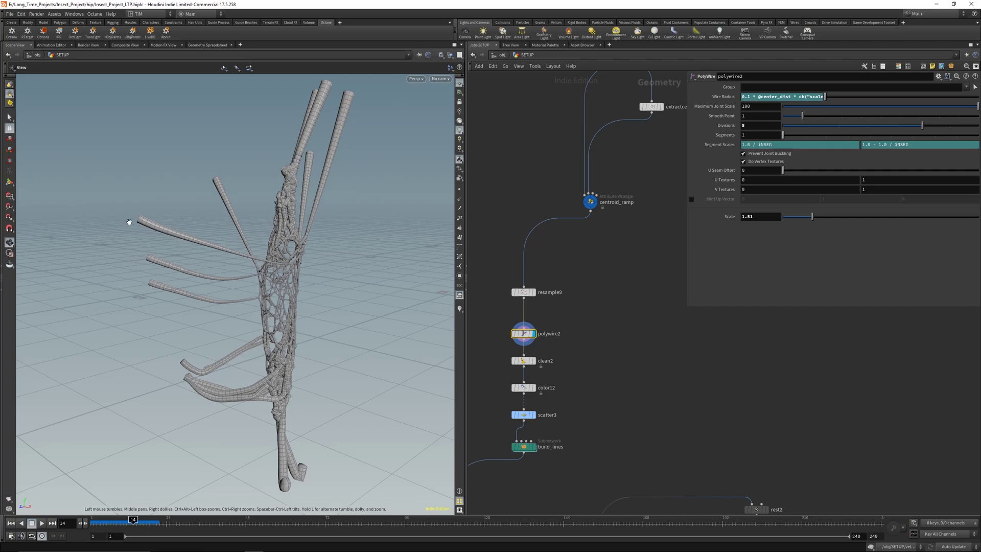
{"action": "left_click_drag", "start_coordinate": [295, 292], "coordinate": [302, 271]}
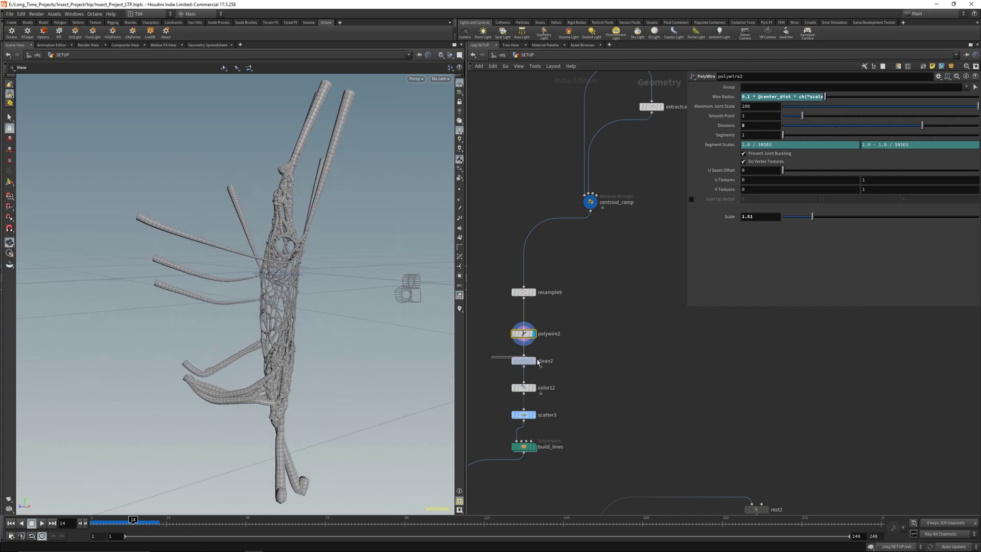
Step through clean2, color12 and scatter3 to view the points scattered on the wire geometry
{"action": "left_click", "coordinate": [534, 361]}
{"action": "middle_click_drag", "start_coordinate": [586, 377], "coordinate": [627, 276]}
{"action": "left_click", "coordinate": [524, 286]}
{"action": "left_click", "coordinate": [525, 317]}
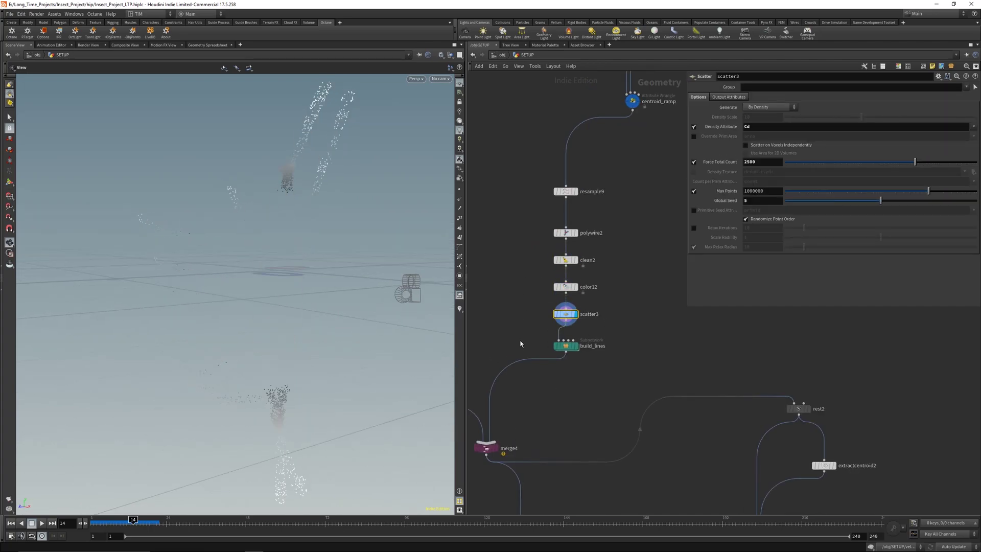
Enter the build_lines subnetwork, view its nodes from connectadjacentpieces4 through color11 to output0, and return to SETUP
{"action": "left_click", "coordinate": [521, 343]}
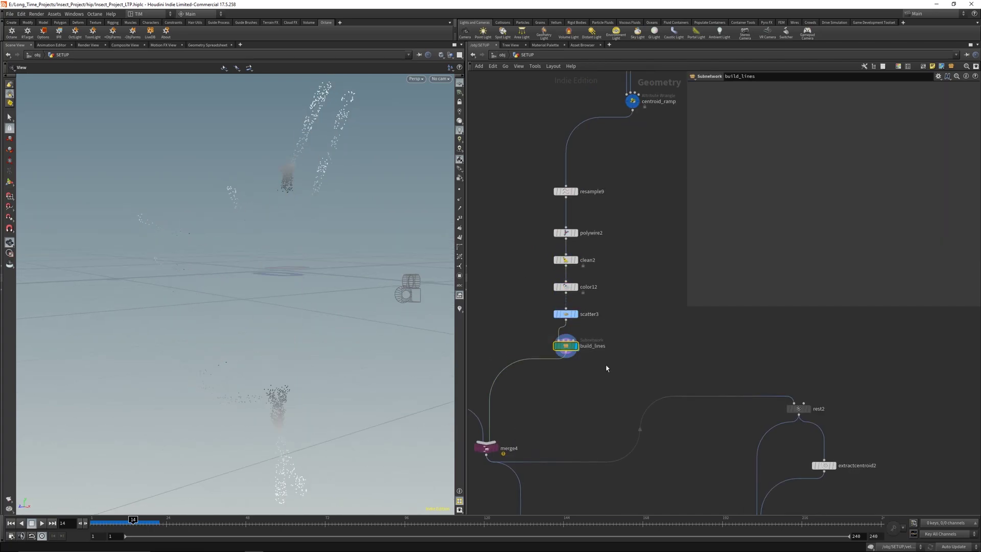
{"action": "double_click", "coordinate": [571, 346]}
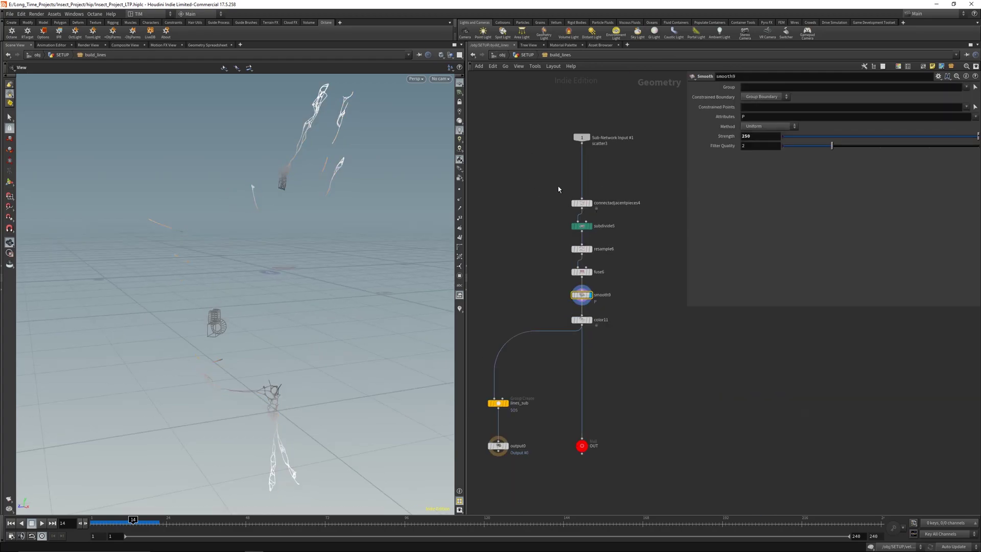
{"action": "left_click", "coordinate": [589, 203]}
{"action": "left_click", "coordinate": [589, 226]}
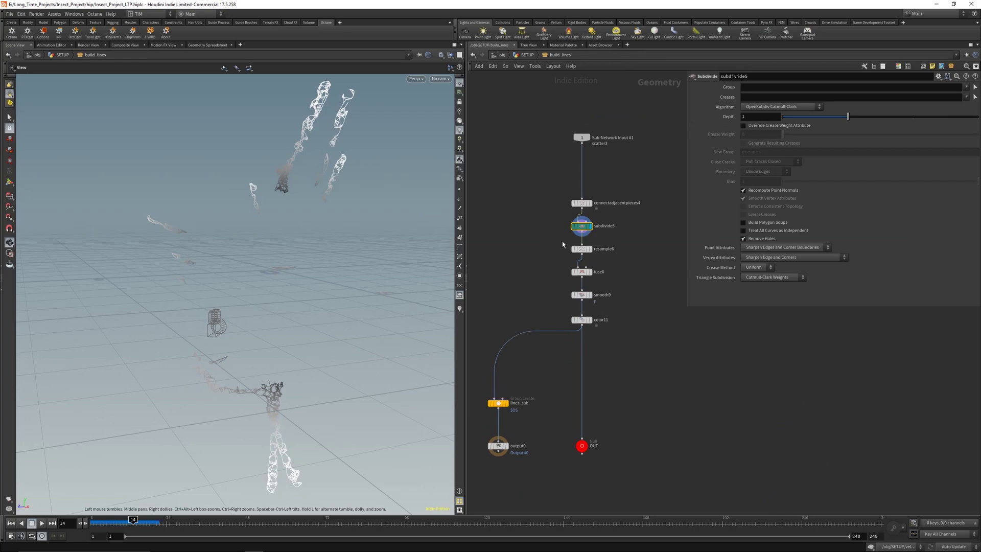
{"action": "key", "text": "Down"}
{"action": "key", "text": "Down"}
{"action": "key", "text": "Down"}
{"action": "key", "text": "Down"}
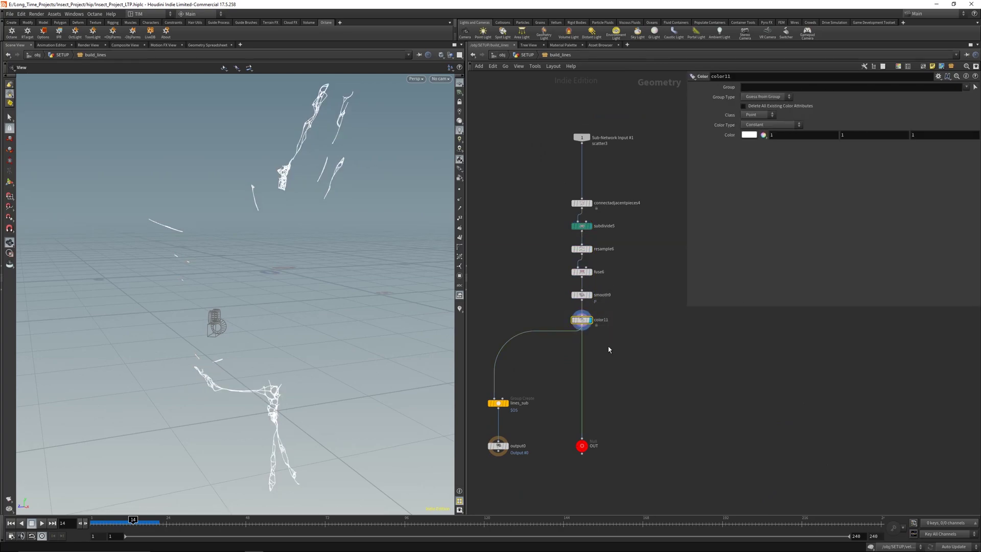
{"action": "middle_click_drag", "start_coordinate": [552, 366], "coordinate": [565, 317]}
{"action": "left_click", "coordinate": [520, 397]}
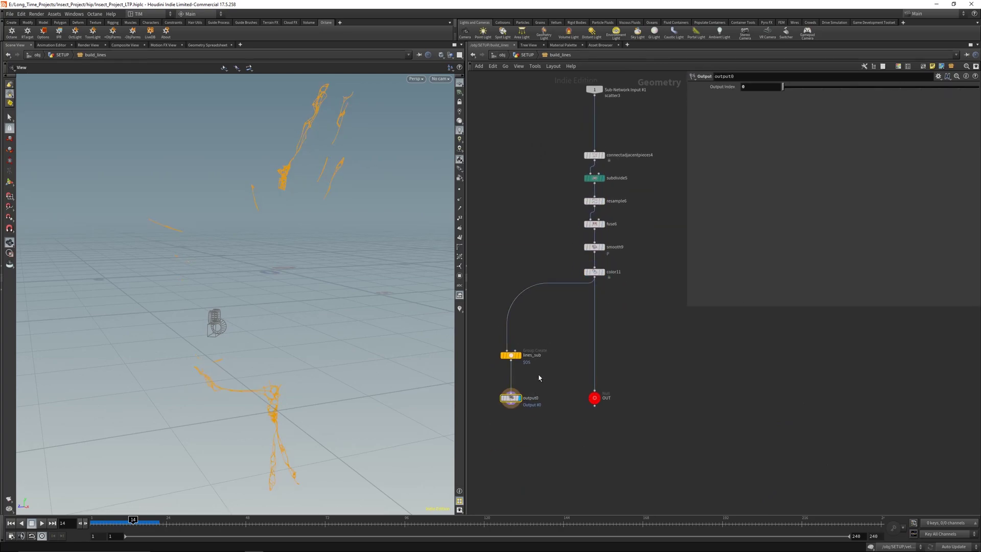
{"action": "key", "text": "u"}
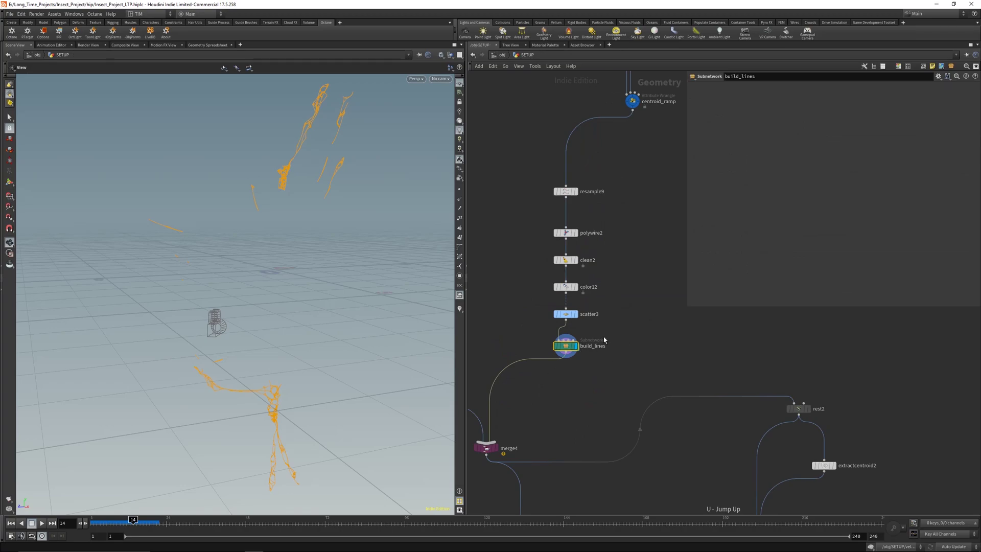
Review scatter3's Cd density attribute and color12's center_dist colour ramp, displaying the ramp on the wire mesh
{"action": "left_click", "coordinate": [565, 313]}
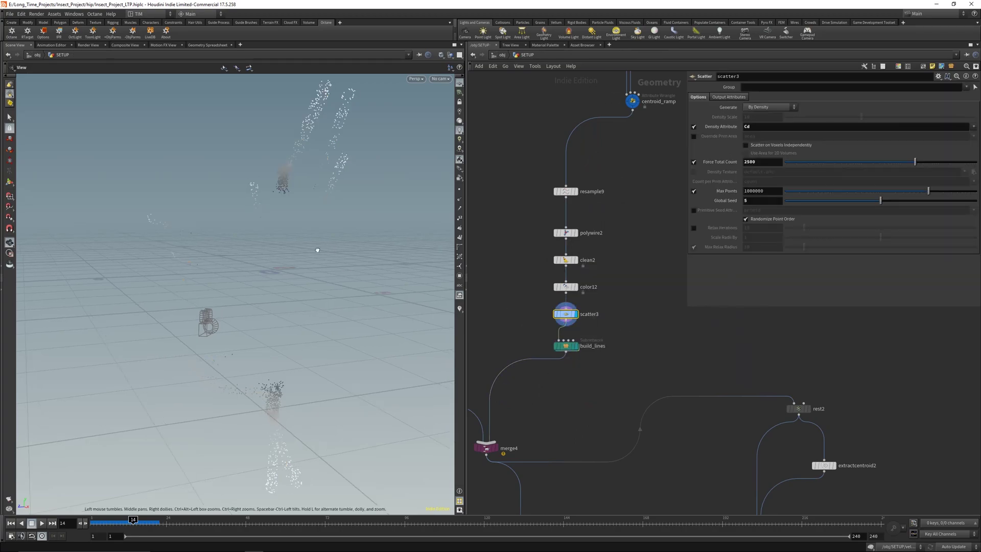
{"action": "left_click_drag", "start_coordinate": [726, 131], "coordinate": [715, 134]}
{"action": "left_click_drag", "start_coordinate": [534, 282], "coordinate": [627, 293]}
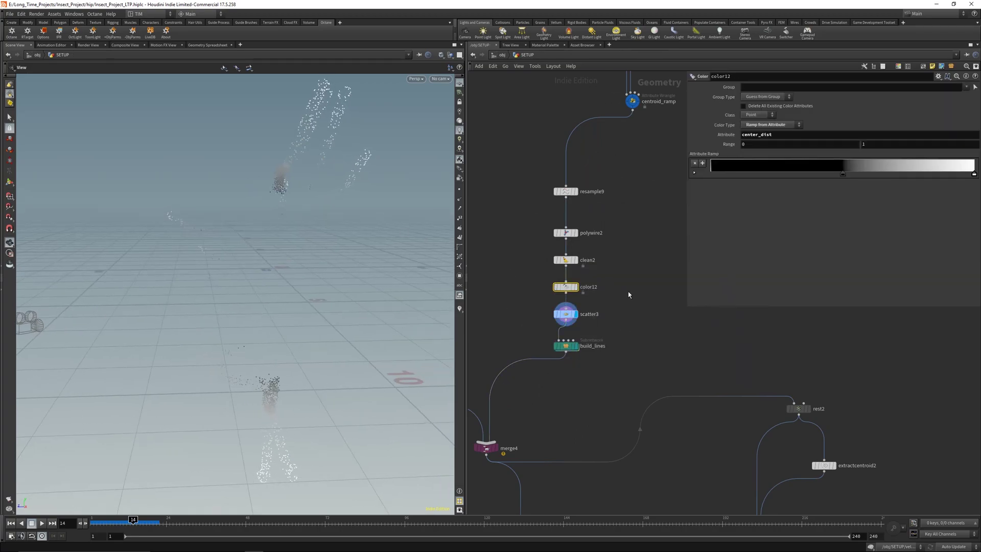
{"action": "key", "text": "r"}
{"action": "left_click_drag", "start_coordinate": [308, 236], "coordinate": [339, 126]}
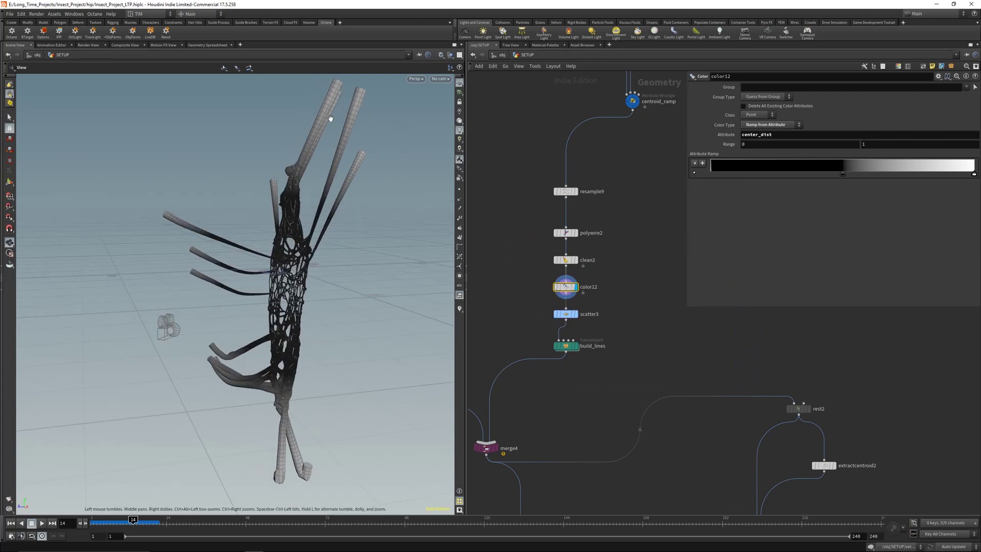
{"action": "key", "text": "r"}
Display build_lines and merge4, and examine the added strand lines combined with the body web
{"action": "left_click_drag", "start_coordinate": [534, 305], "coordinate": [602, 366]}
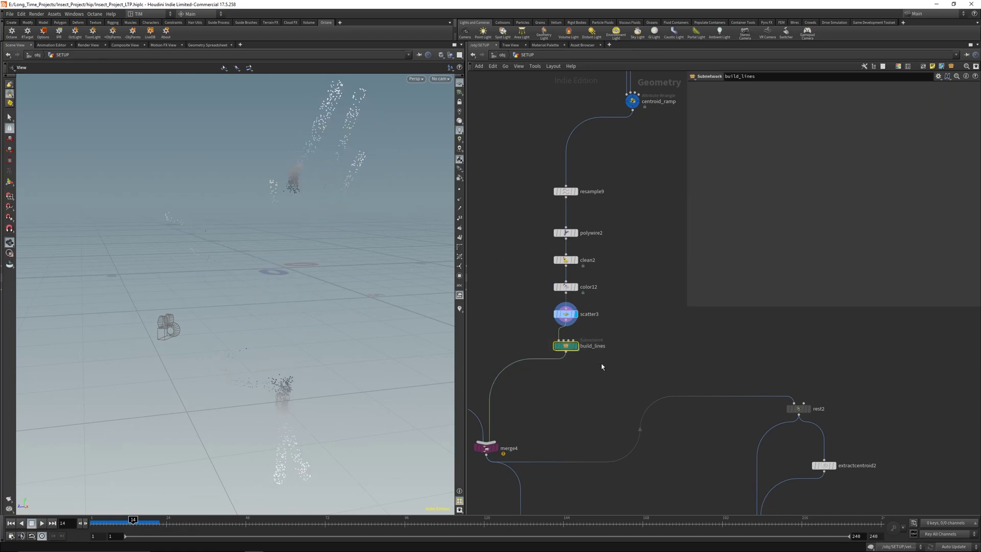
{"action": "key", "text": "r"}
{"action": "middle_click_drag", "start_coordinate": [606, 384], "coordinate": [715, 317]}
{"action": "scroll", "coordinate": [715, 317], "scroll_direction": "down", "scroll_amount": 3}
{"action": "middle_click_drag", "start_coordinate": [654, 265], "coordinate": [589, 446]}
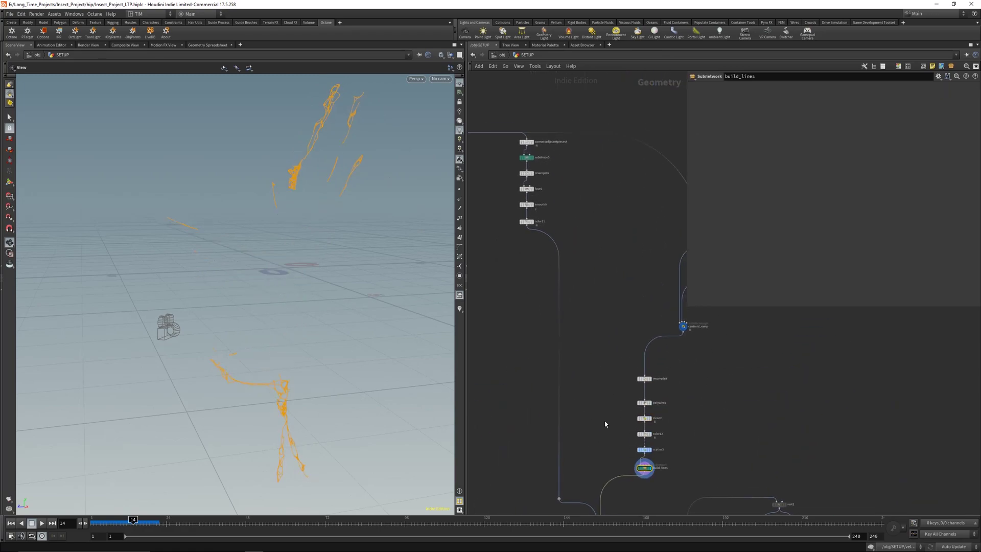
{"action": "middle_click_drag", "start_coordinate": [613, 501], "coordinate": [610, 337]}
{"action": "scroll", "coordinate": [610, 372], "scroll_direction": "up", "scroll_amount": 2}
{"action": "left_click", "coordinate": [588, 355]}
{"action": "left_click_drag", "start_coordinate": [357, 286], "coordinate": [342, 204]}
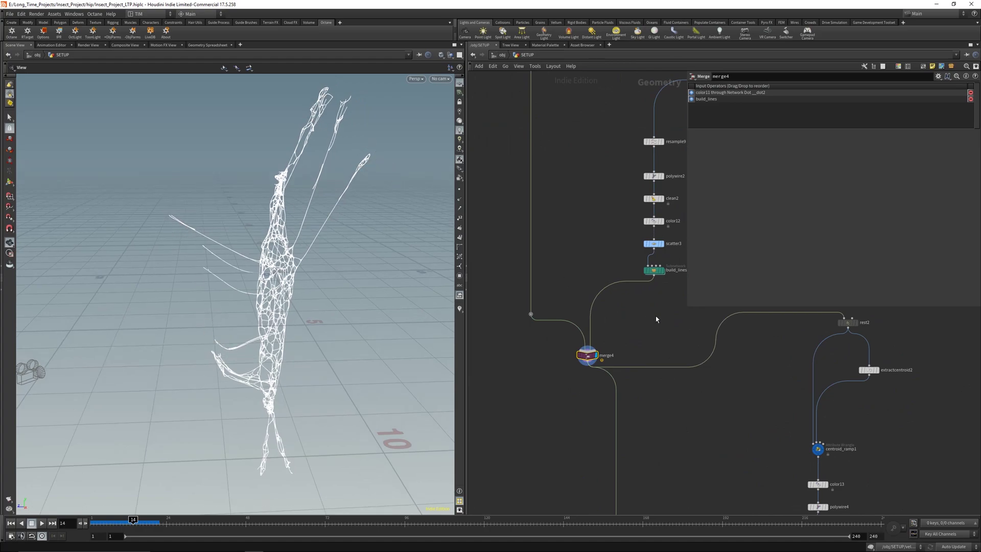
Follow the network from merge4 past centroid_ramp1 and color13 to polywire4 and examine its wire radius settings
{"action": "scroll", "coordinate": [656, 322], "scroll_direction": "down", "scroll_amount": 1}
{"action": "scroll", "coordinate": [734, 423], "scroll_direction": "down", "scroll_amount": 2}
{"action": "middle_click_drag", "start_coordinate": [732, 429], "coordinate": [602, 289]}
{"action": "scroll", "coordinate": [658, 265], "scroll_direction": "up", "scroll_amount": 2}
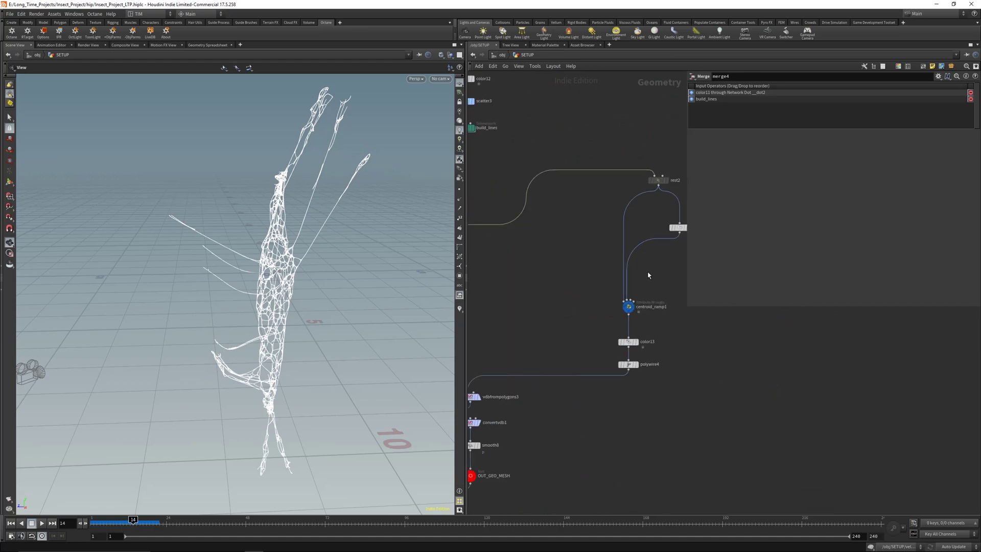
{"action": "left_click", "coordinate": [628, 307]}
{"action": "middle_click_drag", "start_coordinate": [612, 335], "coordinate": [617, 301]}
{"action": "left_click_drag", "start_coordinate": [612, 325], "coordinate": [658, 350]}
{"action": "left_click", "coordinate": [632, 330]}
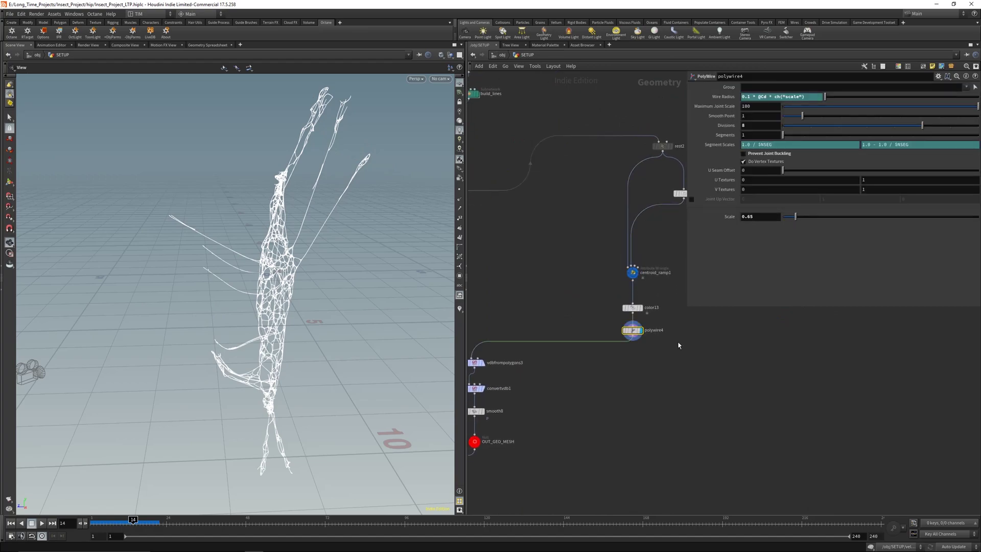
Display OUT_GEO_MESH and examine the smoothed dragonfly web mesh from several angles
{"action": "middle_click_drag", "start_coordinate": [633, 337], "coordinate": [715, 295]}
{"action": "scroll", "coordinate": [639, 363], "scroll_direction": "down", "scroll_amount": 2}
{"action": "left_click", "coordinate": [584, 389]}
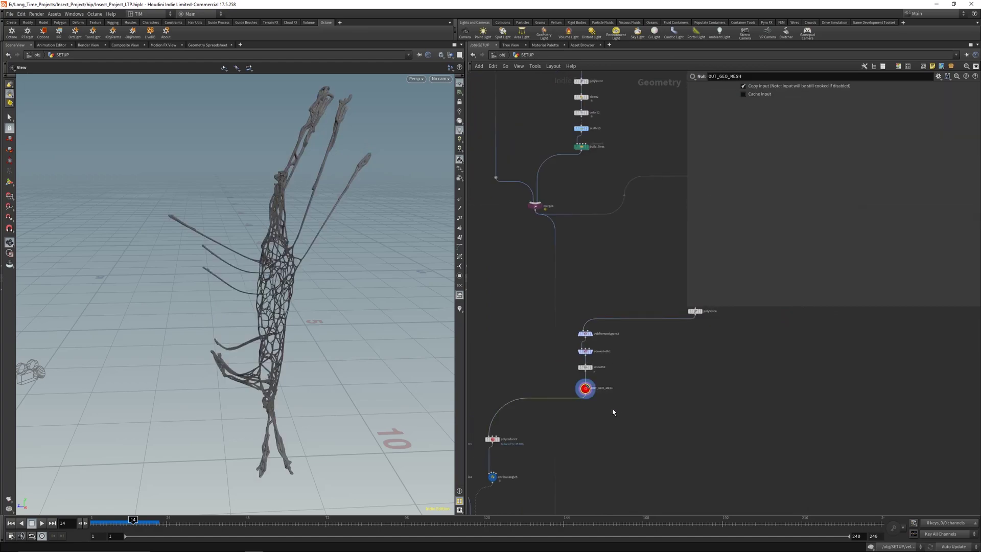
{"action": "right_click_drag", "start_coordinate": [274, 315], "coordinate": [307, 256]}
{"action": "left_click_drag", "start_coordinate": [307, 256], "coordinate": [330, 250]}
{"action": "right_click_drag", "start_coordinate": [330, 250], "coordinate": [274, 304]}
{"action": "left_click_drag", "start_coordinate": [275, 304], "coordinate": [286, 307]}
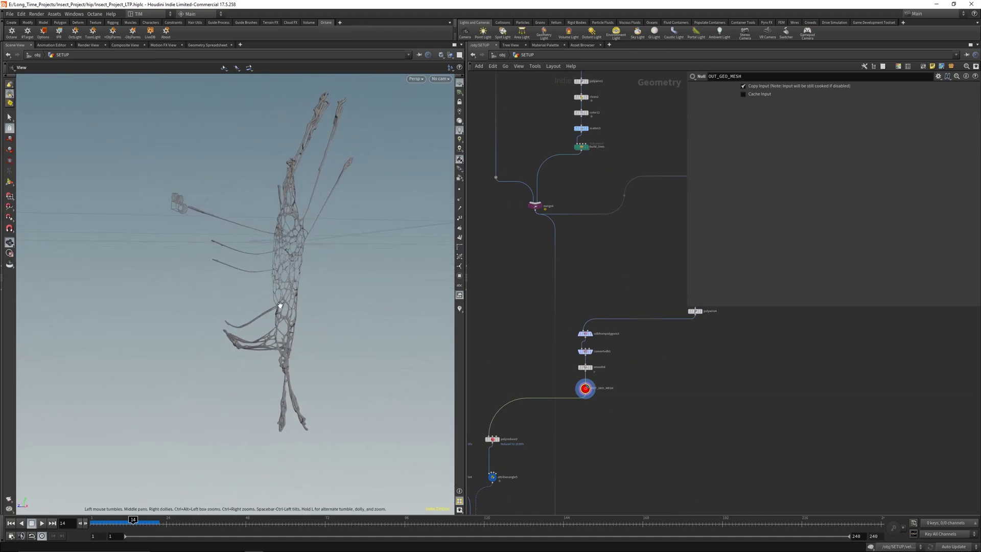
Display polyreduce2 to inspect the reduced web mesh, and open attribwrangle5 to read its Cd expression
{"action": "middle_click_drag", "start_coordinate": [509, 352], "coordinate": [586, 247]}
{"action": "middle_click_drag", "start_coordinate": [575, 283], "coordinate": [587, 225]}
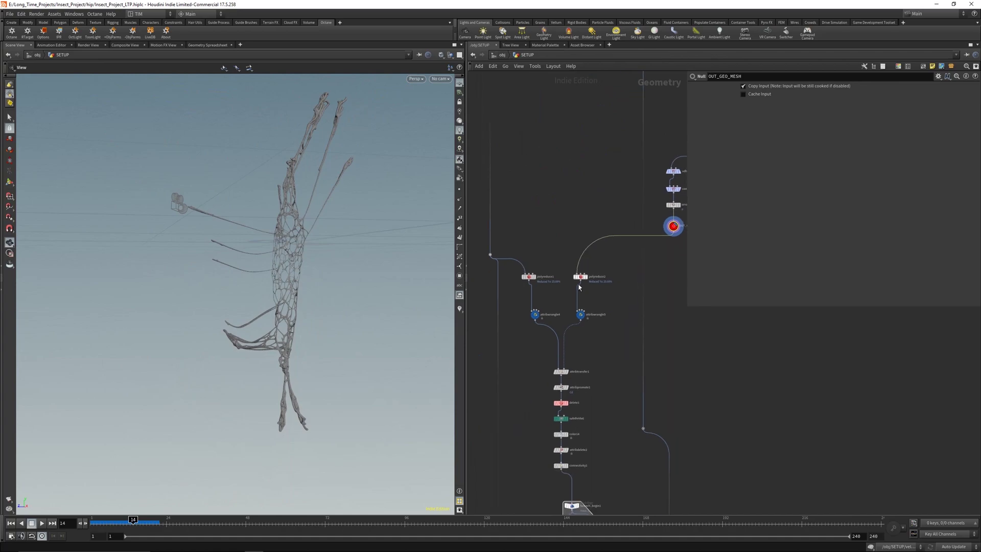
{"action": "left_click", "coordinate": [595, 278]}
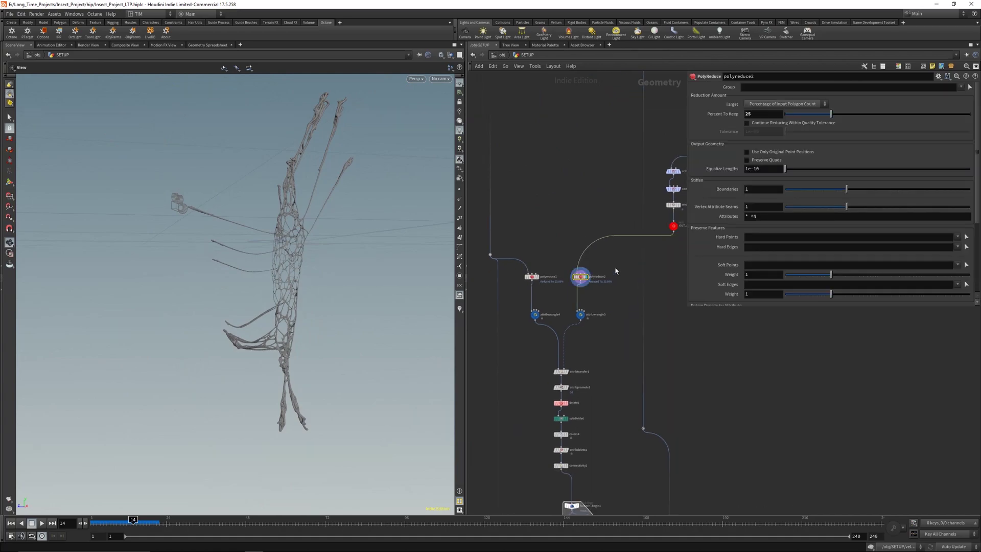
{"action": "left_click_drag", "start_coordinate": [290, 270], "coordinate": [266, 277]}
{"action": "right_click_drag", "start_coordinate": [302, 232], "coordinate": [337, 113]}
{"action": "key", "text": "h"}
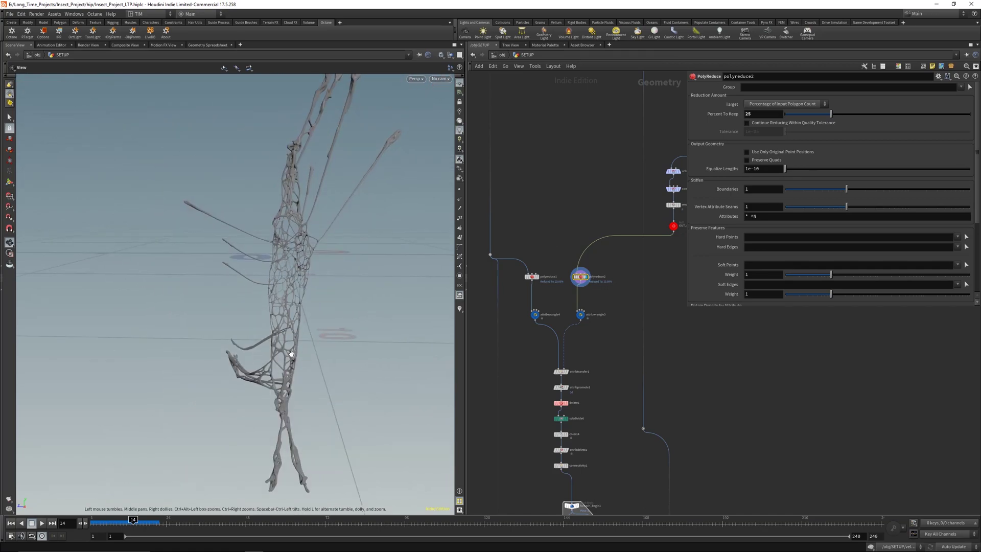
{"action": "left_click", "coordinate": [581, 314]}
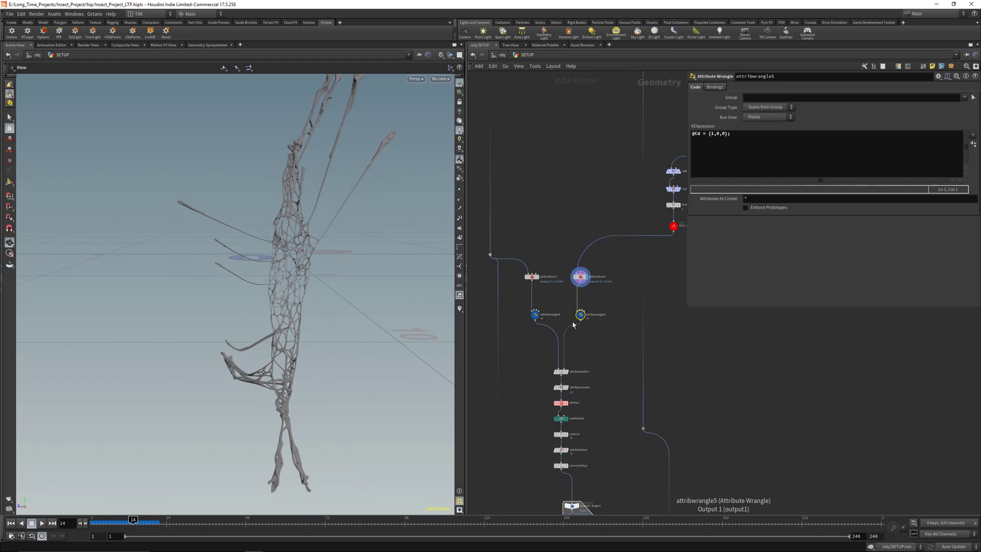
{"action": "key", "text": "s"}
{"action": "key", "text": "n"}
{"action": "key", "text": "r"}
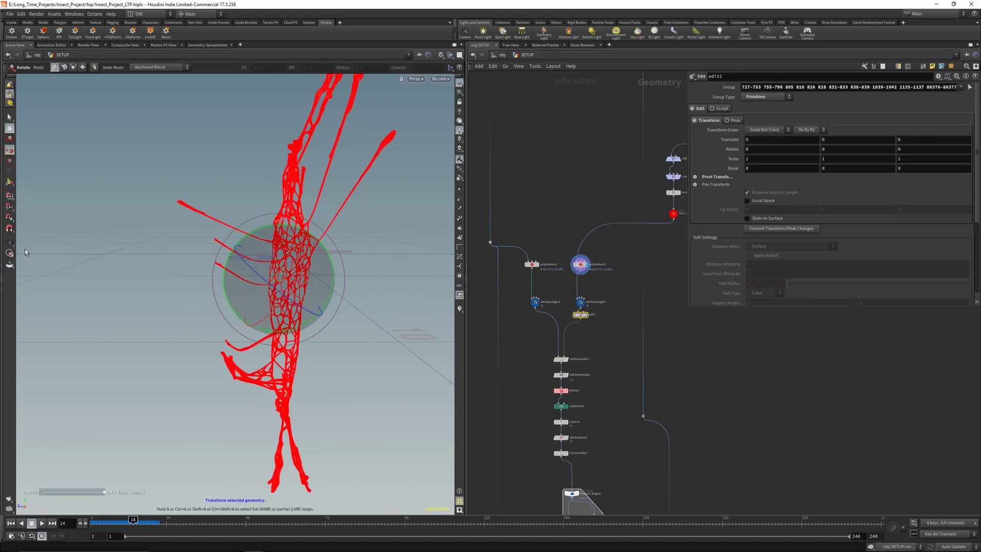
{"action": "key", "text": "Escape"}
{"action": "key", "text": "ctrl+z"}
Display attribtransfer1, and trace its first input through polyreduce1 and attribwrangle4's Cd expression
{"action": "left_click_drag", "start_coordinate": [335, 258], "coordinate": [278, 297]}
{"action": "left_click", "coordinate": [565, 359]}
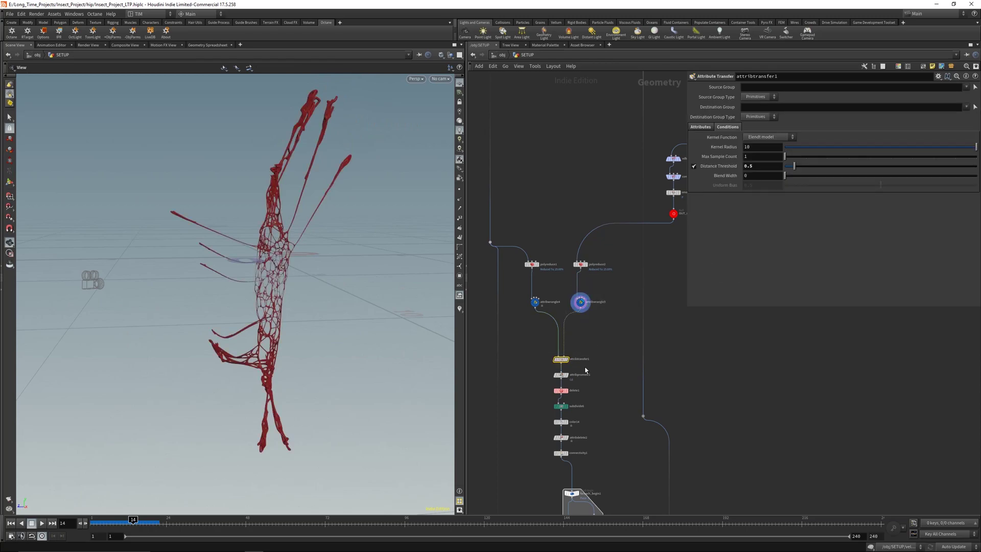
{"action": "left_click", "coordinate": [536, 264]}
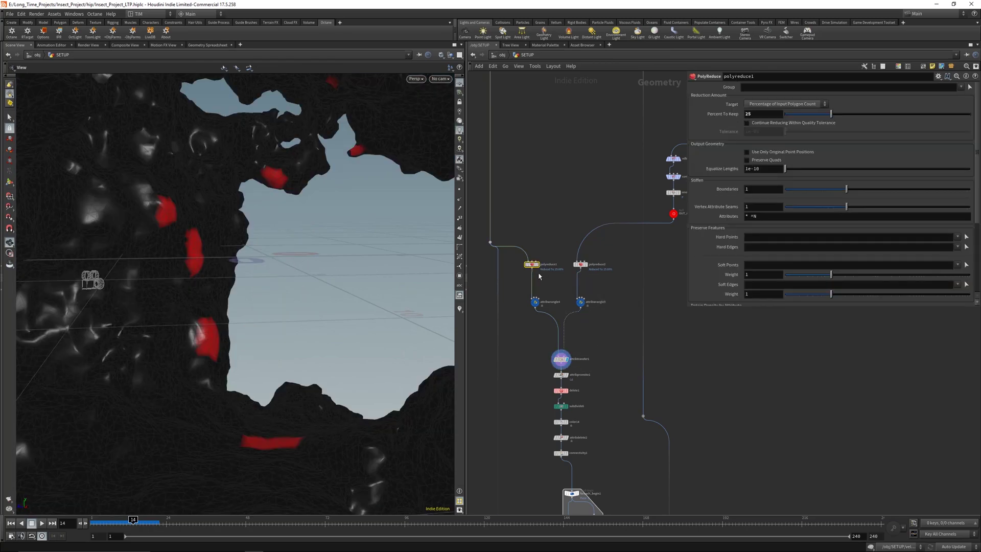
{"action": "left_click_drag", "start_coordinate": [561, 255], "coordinate": [571, 315]}
{"action": "key", "text": "r"}
{"action": "left_click_drag", "start_coordinate": [521, 324], "coordinate": [557, 285]}
{"action": "key", "text": "r"}
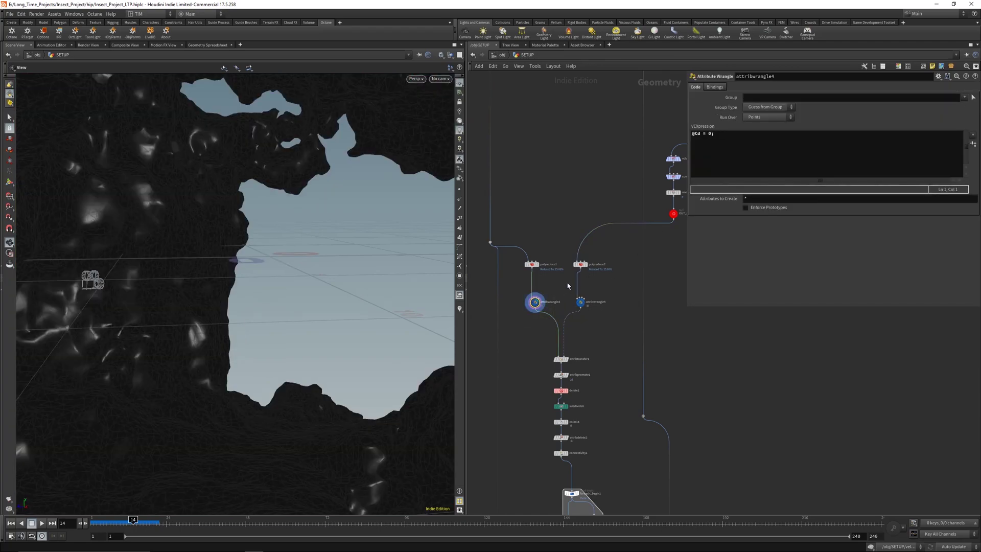
Display attribtransfer1 with polyreduce2 as a template and examine where the red colour transfers onto the surrounding surface
{"action": "left_click", "coordinate": [580, 301]}
{"action": "left_click", "coordinate": [561, 359]}
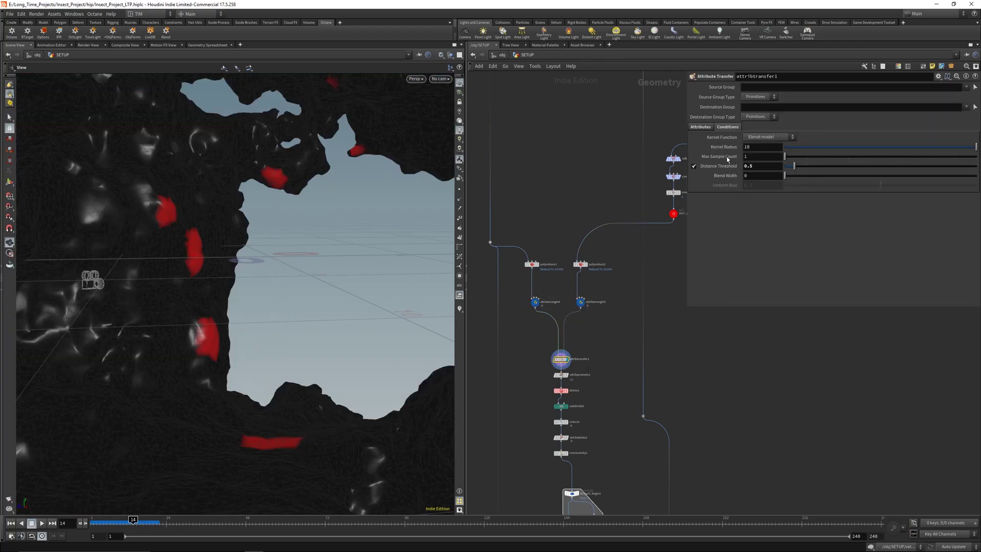
{"action": "left_click_drag", "start_coordinate": [278, 273], "coordinate": [317, 269]}
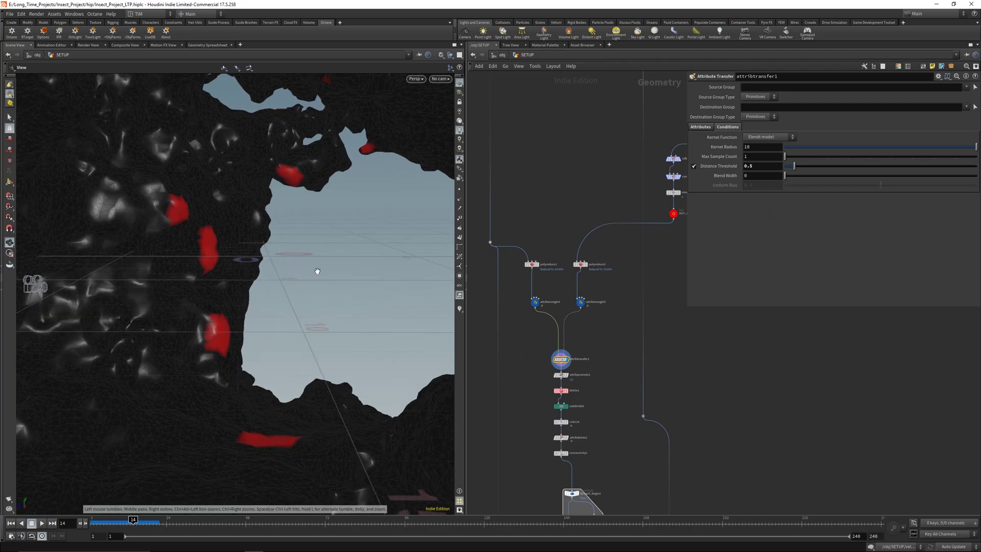
{"action": "left_click", "coordinate": [576, 264]}
{"action": "left_click_drag", "start_coordinate": [403, 306], "coordinate": [215, 339]}
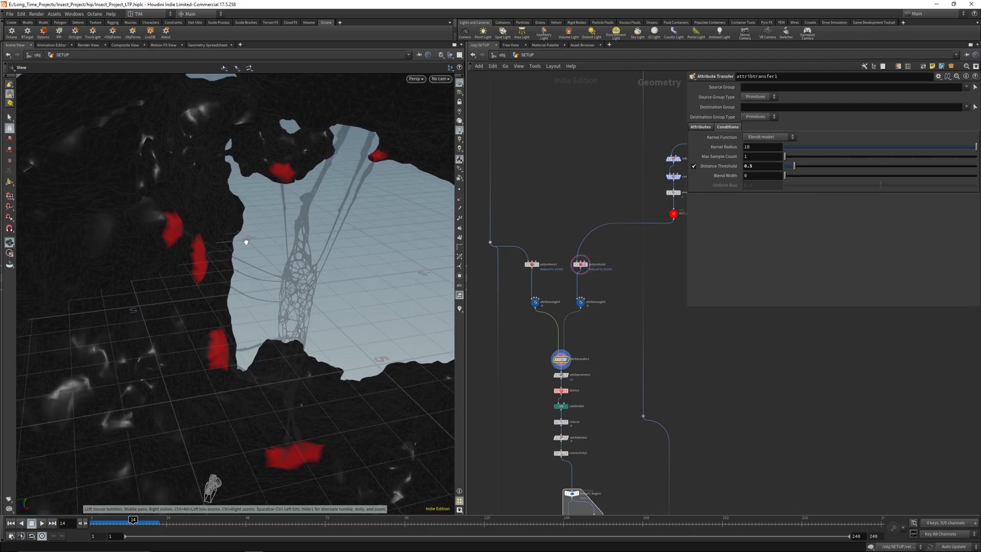
{"action": "left_click_drag", "start_coordinate": [246, 241], "coordinate": [217, 176]}
Step through attribpromote1 to delete1, and examine the red patches isolated by its Cd.r filter expression
{"action": "scroll", "coordinate": [547, 373], "scroll_direction": "up", "scroll_amount": 2}
{"action": "middle_click_drag", "start_coordinate": [547, 372], "coordinate": [538, 286]}
{"action": "left_click_drag", "start_coordinate": [533, 280], "coordinate": [573, 322]}
{"action": "left_click", "coordinate": [581, 289]}
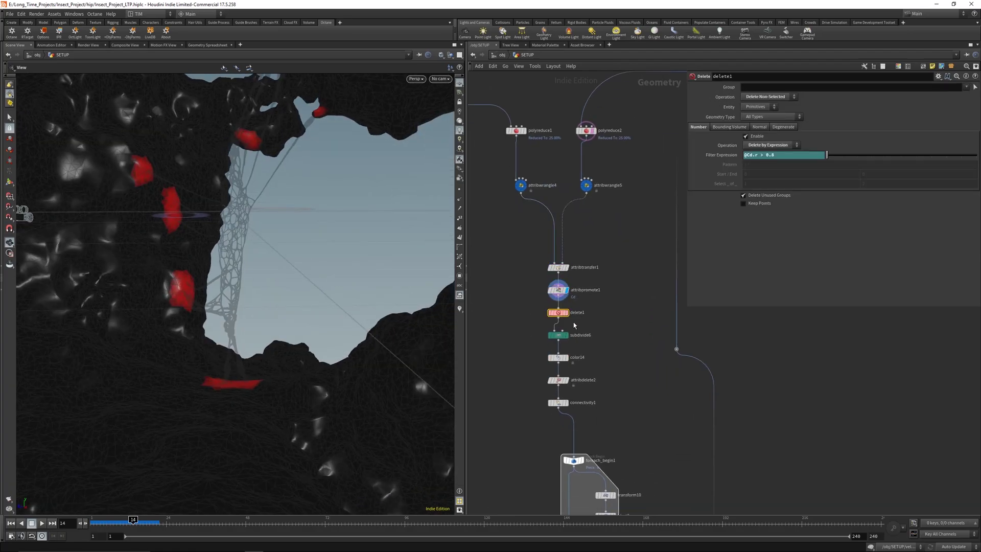
{"action": "key", "text": "r"}
{"action": "left_click_drag", "start_coordinate": [274, 302], "coordinate": [267, 310]}
{"action": "left_click_drag", "start_coordinate": [320, 235], "coordinate": [358, 214]}
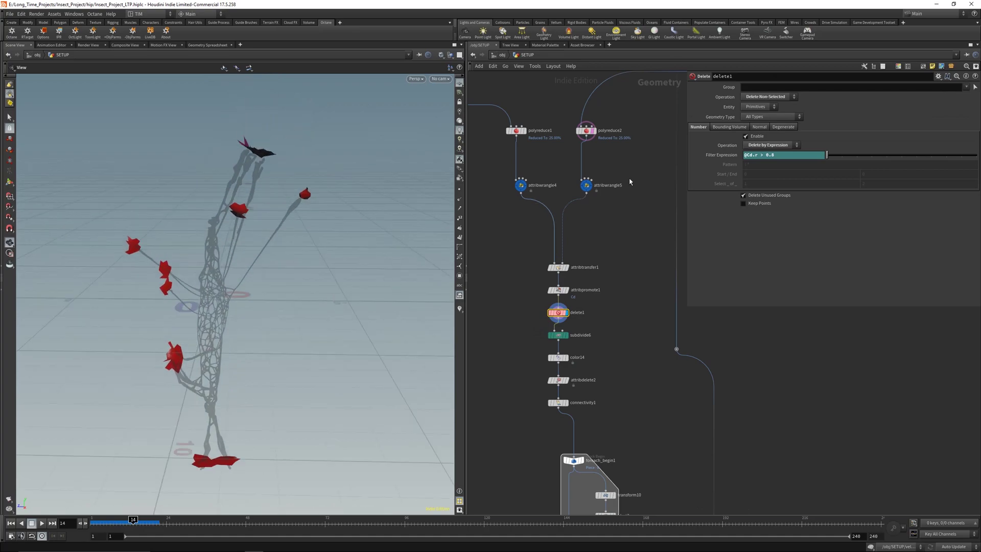
{"action": "left_click_drag", "start_coordinate": [245, 313], "coordinate": [248, 308]}
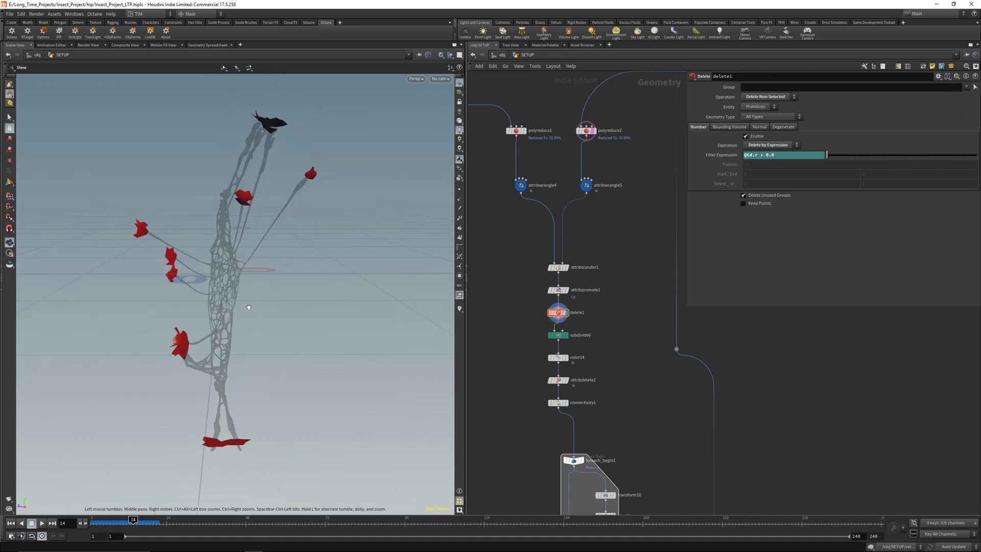
Display subdivide6 and examine the subdivided contact patches up close
{"action": "middle_click_drag", "start_coordinate": [532, 320], "coordinate": [533, 266]}
{"action": "left_click_drag", "start_coordinate": [539, 271], "coordinate": [580, 293]}
{"action": "key", "text": "r"}
{"action": "left_click_drag", "start_coordinate": [278, 265], "coordinate": [261, 286]}
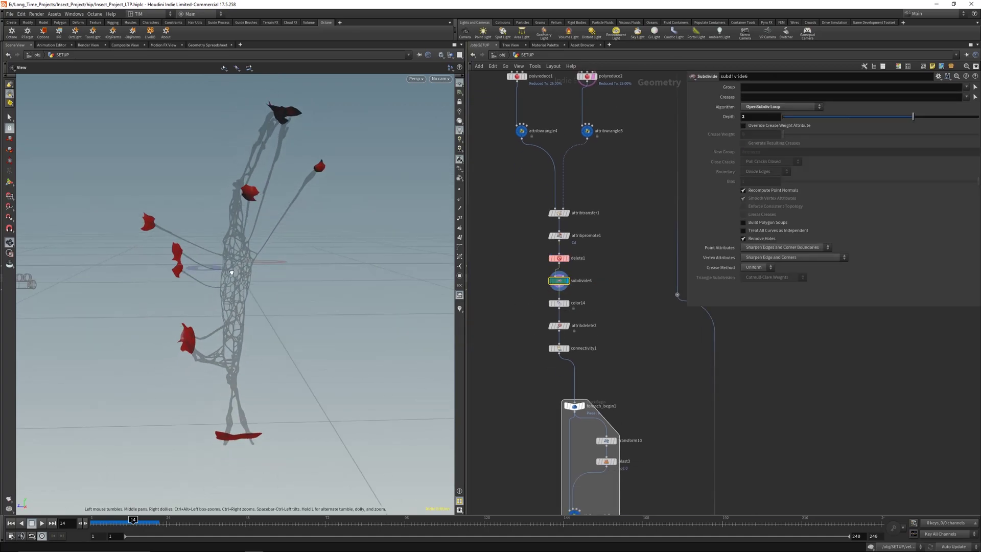
{"action": "right_click_drag", "start_coordinate": [255, 301], "coordinate": [236, 274]}
Step through color14, attribdelete2 and connectivity1 to review the white colour, Cd removal and class attribute
{"action": "left_click_drag", "start_coordinate": [514, 302], "coordinate": [567, 319]}
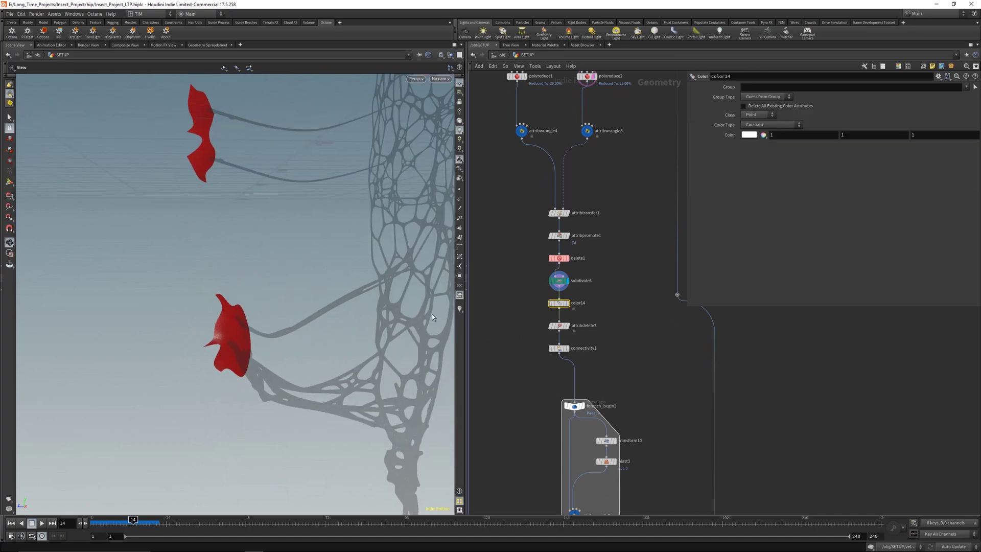
{"action": "key", "text": "r"}
{"action": "right_click_drag", "start_coordinate": [278, 245], "coordinate": [266, 329]}
{"action": "left_click_drag", "start_coordinate": [265, 329], "coordinate": [306, 317]}
{"action": "left_click", "coordinate": [558, 325]}
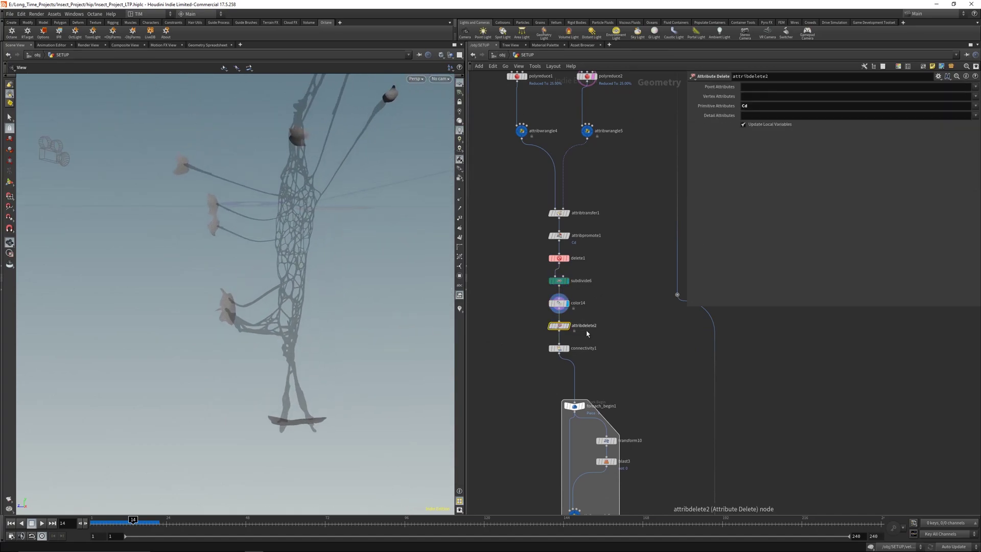
{"action": "left_click", "coordinate": [566, 326]}
{"action": "left_click", "coordinate": [558, 348]}
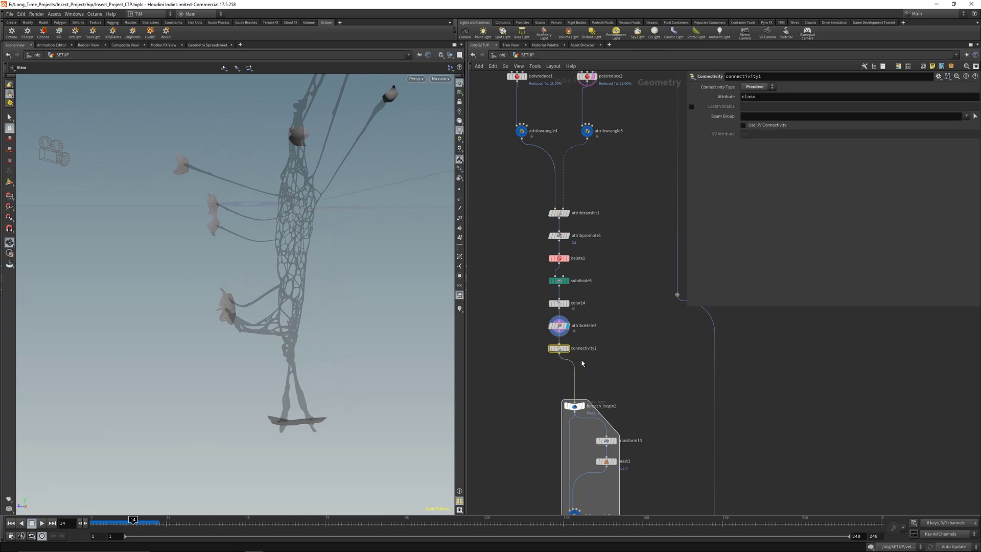
{"action": "left_click", "coordinate": [566, 347]}
Display foreach_begin1 and view the single patch fetched for the loop
{"action": "middle_click_drag", "start_coordinate": [588, 426], "coordinate": [560, 240]}
{"action": "left_click", "coordinate": [545, 221]}
{"action": "left_click", "coordinate": [552, 220]}
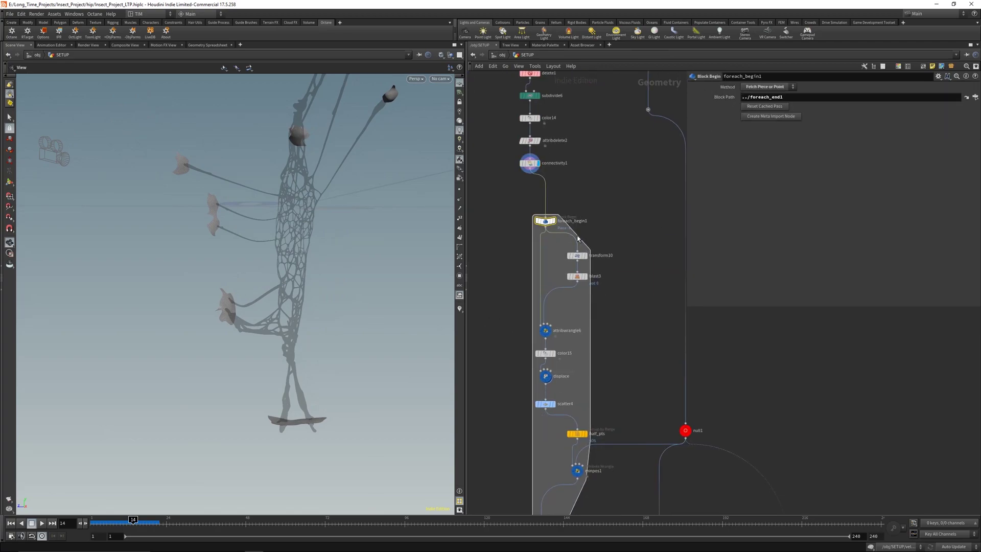
{"action": "left_click_drag", "start_coordinate": [327, 253], "coordinate": [294, 260]}
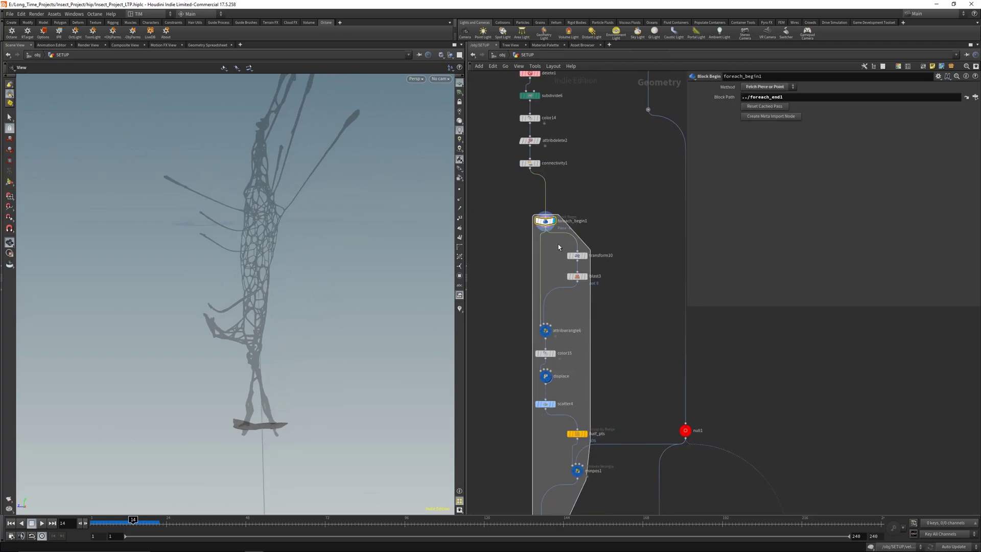
Display transform10 and blast3 to view the patch collapsed to one centroid point, and read attribwrangle6's distance expression
{"action": "left_click", "coordinate": [576, 256]}
{"action": "left_click", "coordinate": [585, 256]}
{"action": "key", "text": "g"}
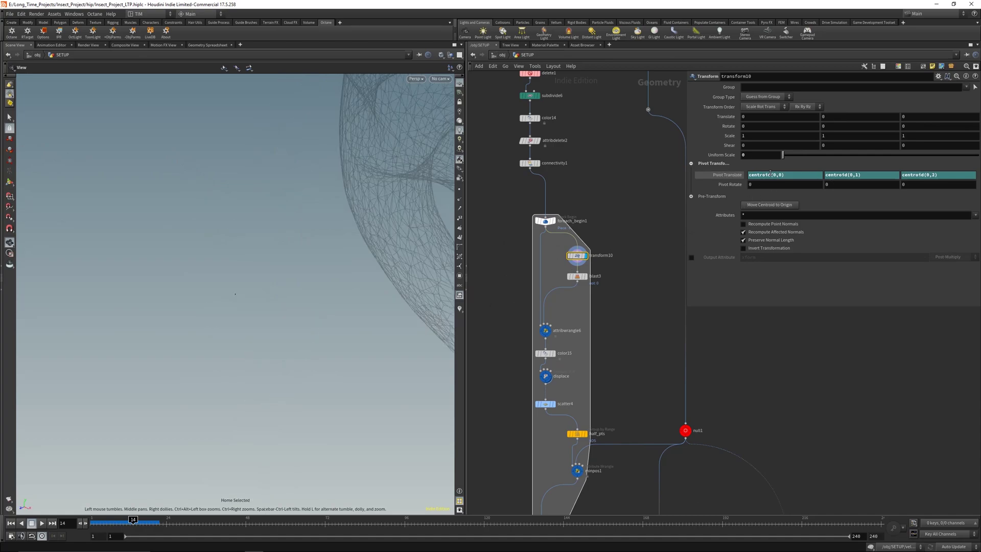
{"action": "left_click", "coordinate": [576, 276]}
{"action": "left_click", "coordinate": [586, 276]}
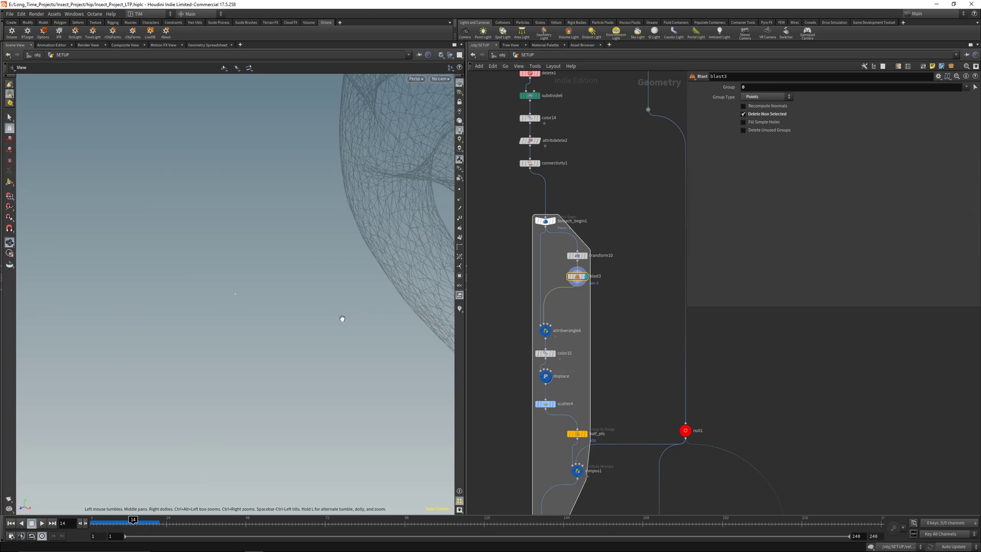
{"action": "left_click", "coordinate": [545, 330]}
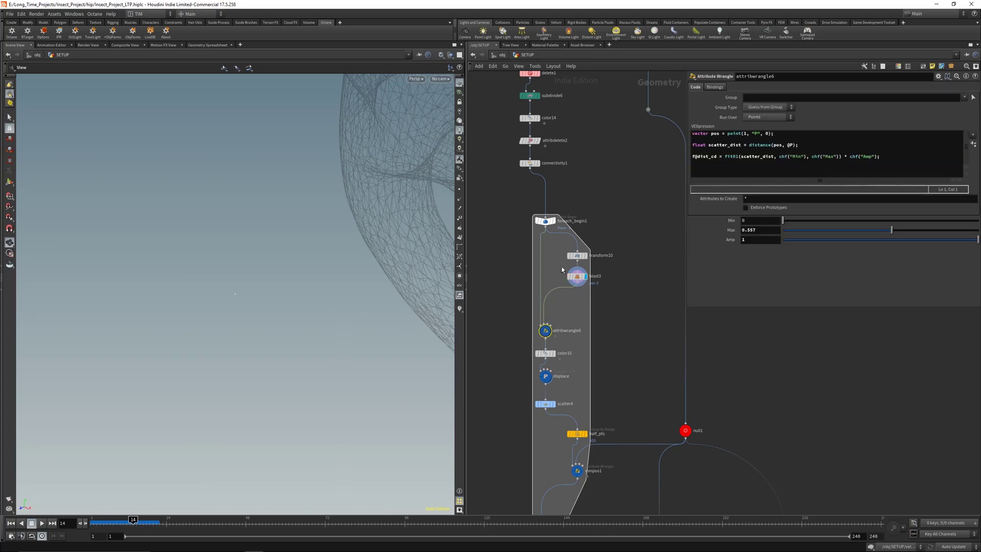
{"action": "left_click", "coordinate": [571, 255]}
{"action": "left_click", "coordinate": [570, 276]}
Review the extractcentroid2 settings feeding centroid_ramp1 as a comparison, and return to the foreach block
{"action": "scroll", "coordinate": [617, 291], "scroll_direction": "down", "scroll_amount": 3}
{"action": "middle_click_drag", "start_coordinate": [642, 259], "coordinate": [543, 412]}
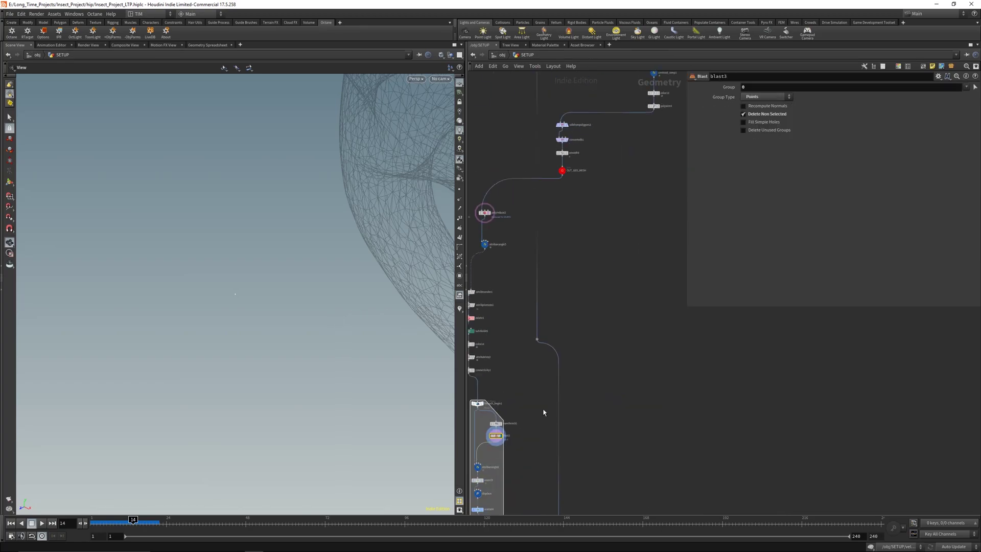
{"action": "scroll", "coordinate": [627, 173], "scroll_direction": "up", "scroll_amount": 1}
{"action": "middle_click_drag", "start_coordinate": [626, 174], "coordinate": [526, 406]}
{"action": "left_click", "coordinate": [594, 230]}
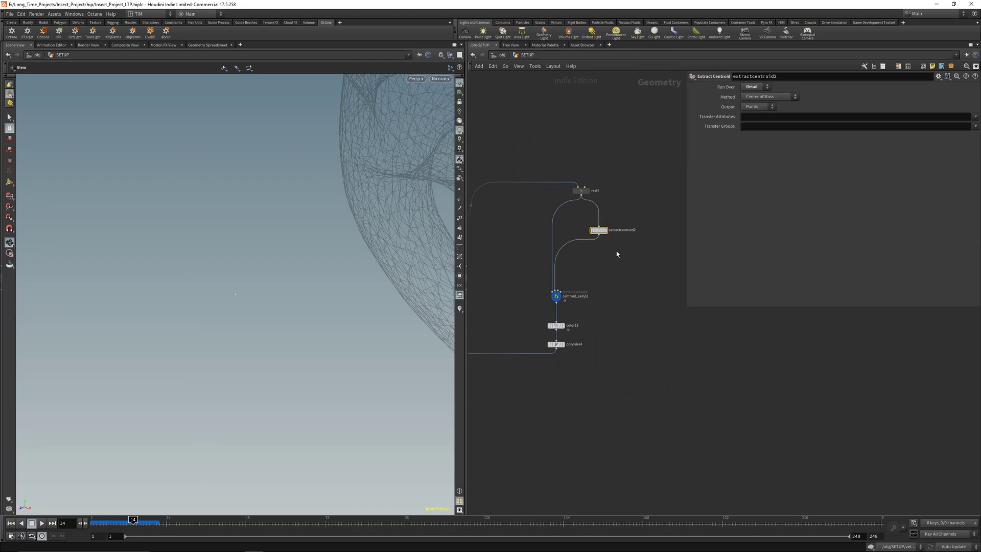
{"action": "middle_click_drag", "start_coordinate": [584, 418], "coordinate": [664, 225]}
{"action": "middle_click_drag", "start_coordinate": [531, 430], "coordinate": [660, 244]}
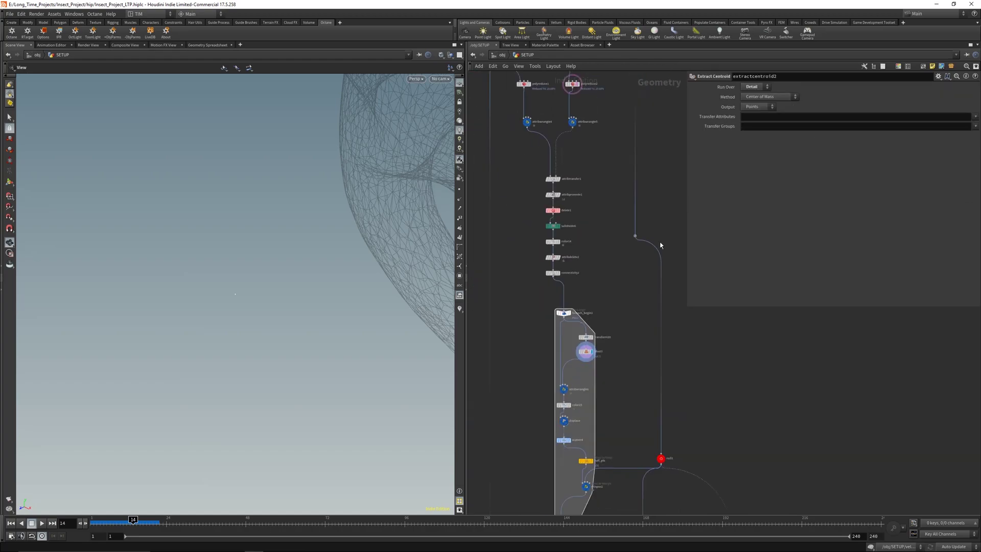
{"action": "middle_click_drag", "start_coordinate": [621, 302], "coordinate": [631, 261]}
{"action": "scroll", "coordinate": [571, 348], "scroll_direction": "up", "scroll_amount": 3}
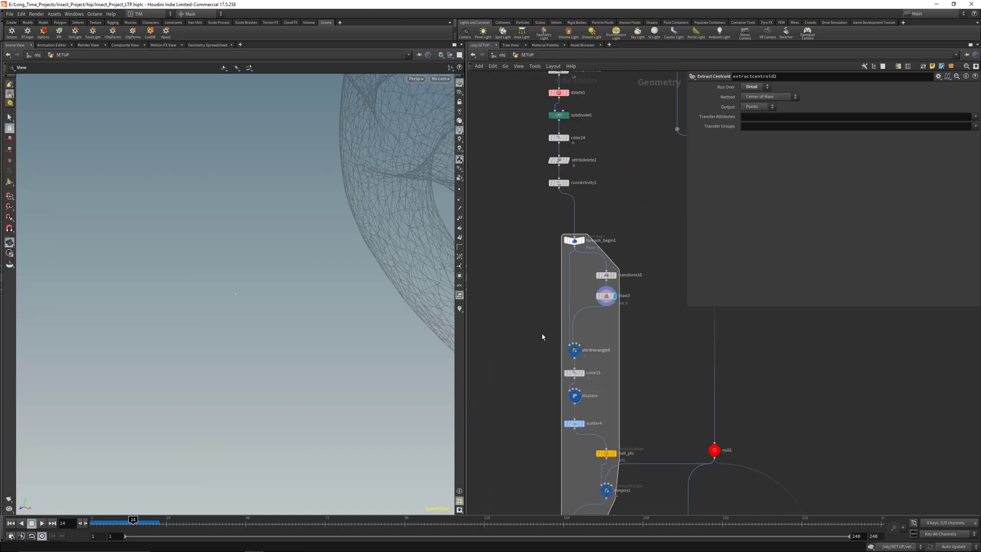
Display attribwrangle6, open its node information and visualize the dist_cd attribute on the patch
{"action": "left_click", "coordinate": [574, 350]}
{"action": "left_click", "coordinate": [564, 353]}
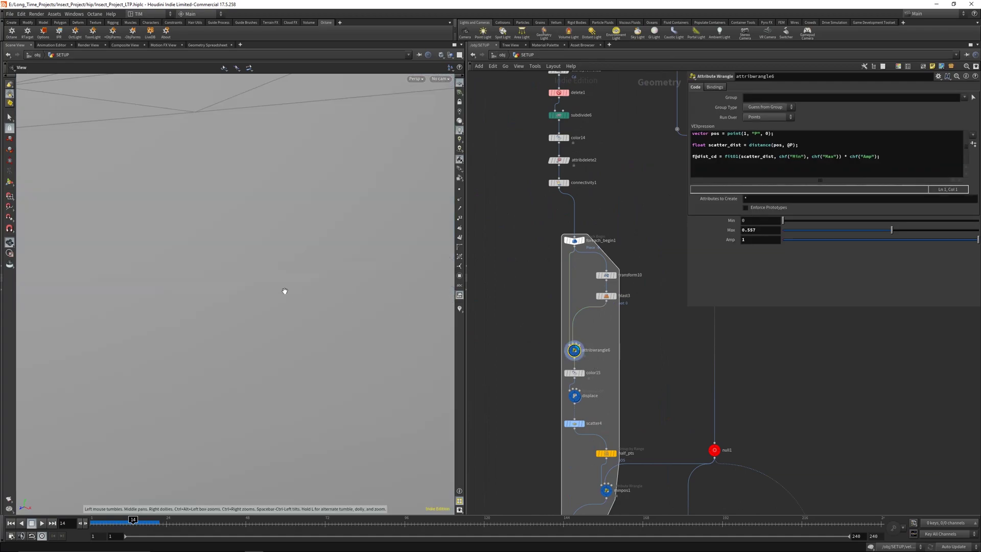
{"action": "key", "text": "space+g"}
{"action": "left_click_drag", "start_coordinate": [250, 281], "coordinate": [276, 288]}
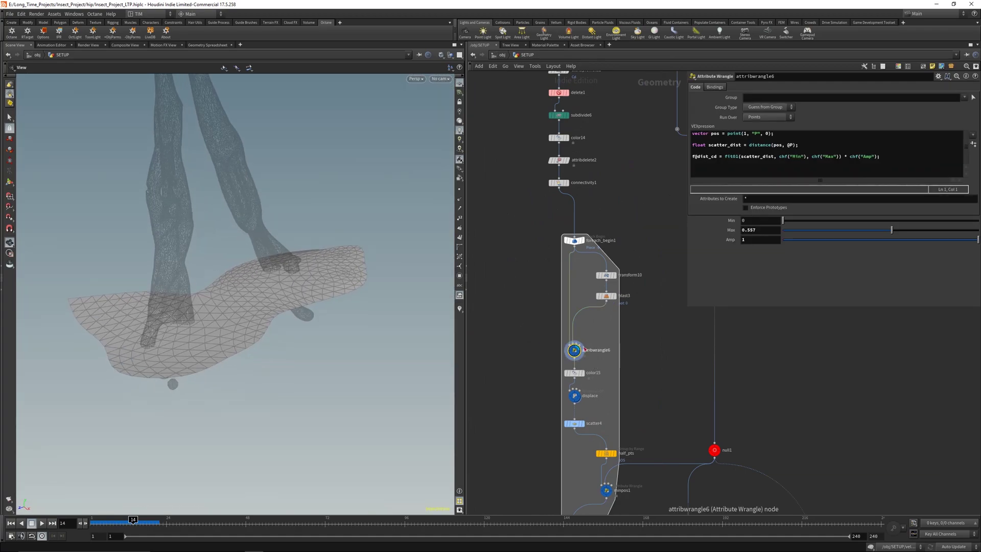
{"action": "middle_click", "coordinate": [560, 351]}
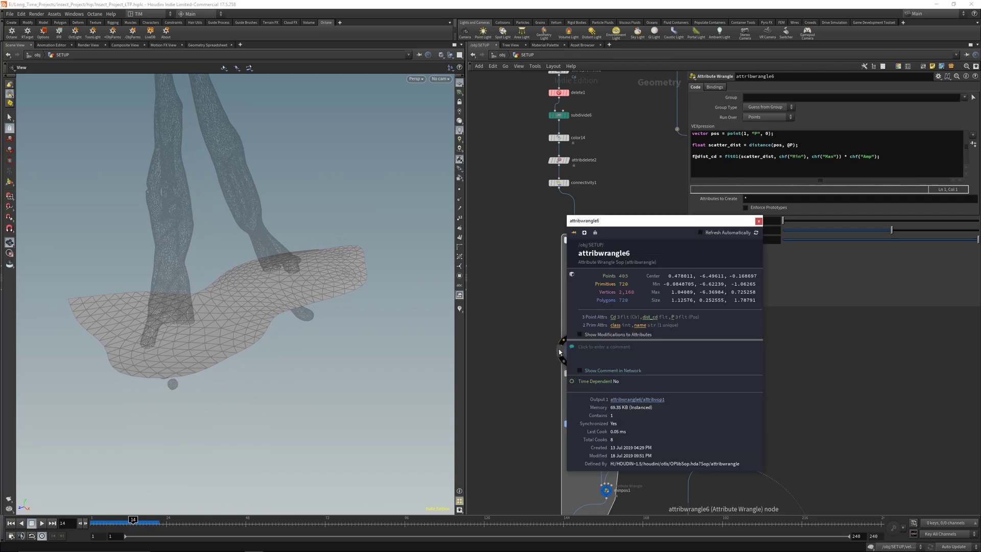
{"action": "left_click", "coordinate": [758, 221]}
{"action": "left_click_drag", "start_coordinate": [240, 306], "coordinate": [274, 308]}
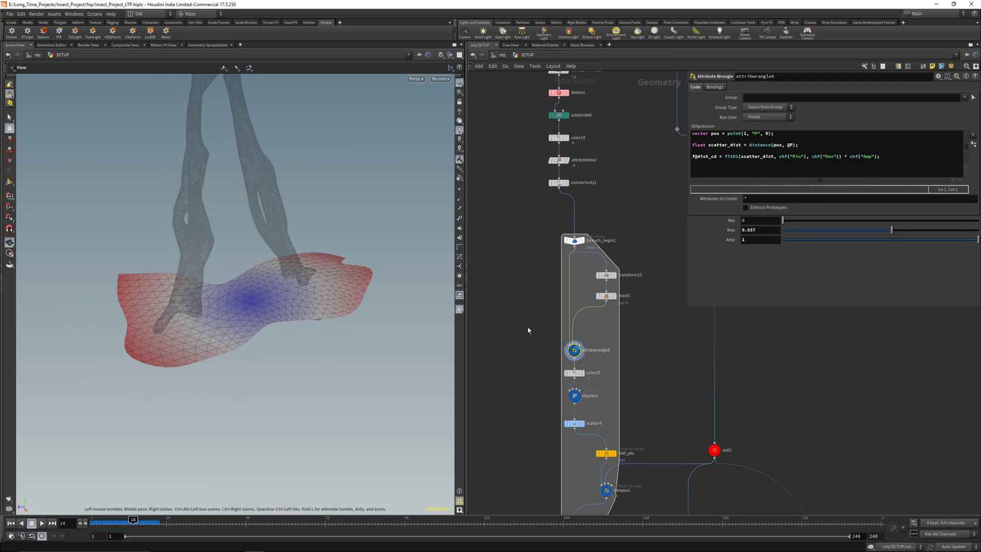
Display color15 and turn off the attribute visualization to view the patch's black-to-white ramp driven by dist_cd
{"action": "middle_click_drag", "start_coordinate": [532, 361], "coordinate": [515, 256]}
{"action": "left_click", "coordinate": [557, 266]}
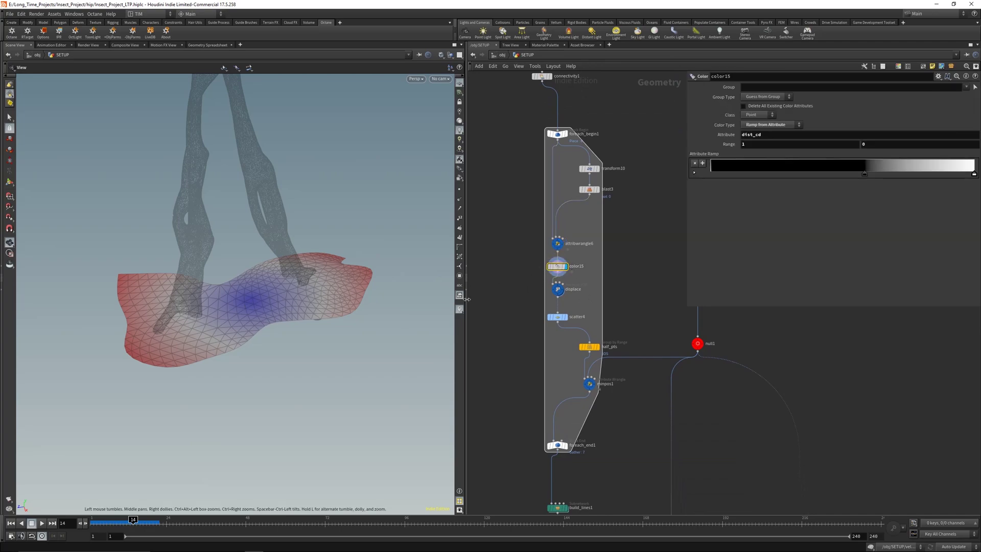
{"action": "left_click", "coordinate": [459, 309]}
{"action": "left_click_drag", "start_coordinate": [272, 305], "coordinate": [257, 305]}
Display the displace node, view the patch from the side, and toggle the node's bypass to compare its effect
{"action": "left_click", "coordinate": [557, 289]}
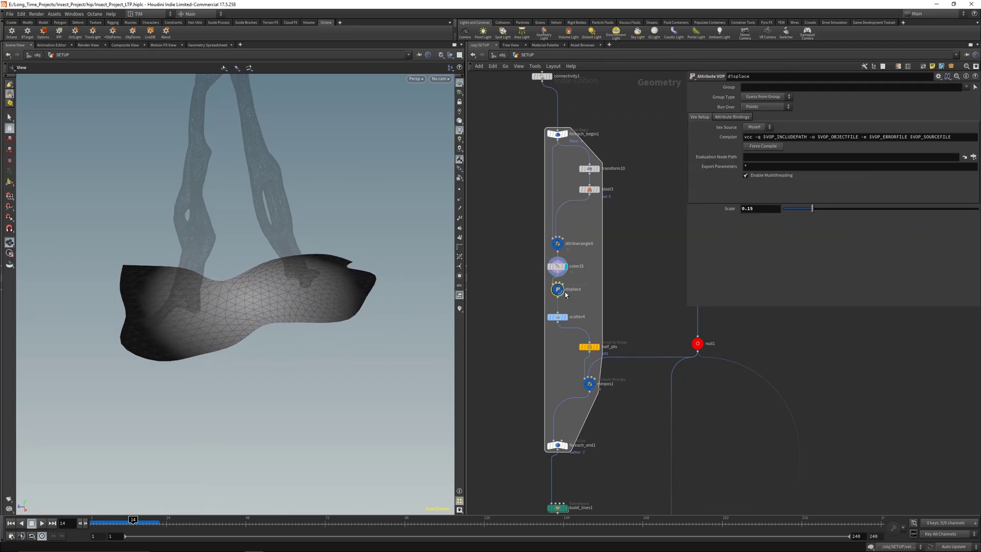
{"action": "left_click", "coordinate": [564, 290]}
{"action": "middle_click_drag", "start_coordinate": [565, 286], "coordinate": [539, 308]}
{"action": "mouse_move", "coordinate": [528, 312]}
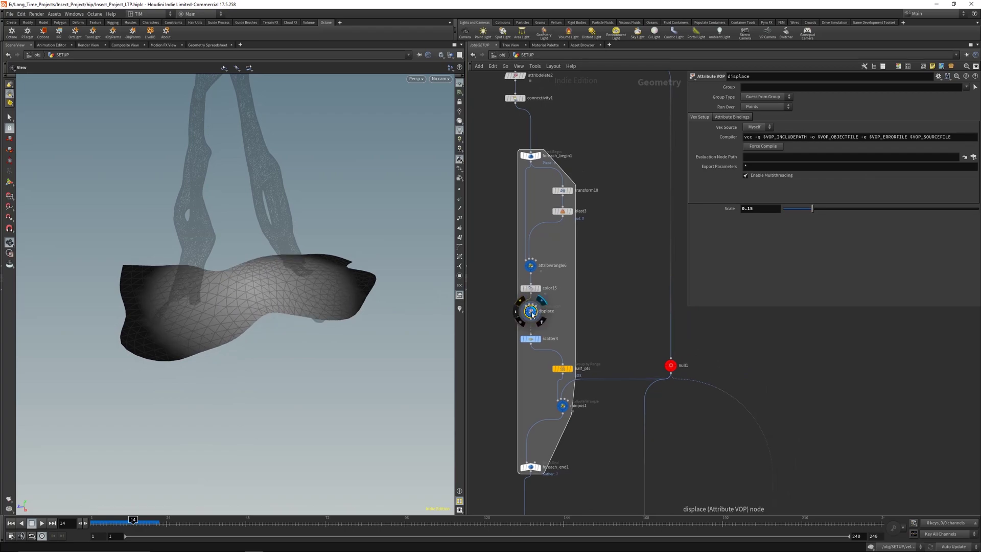
{"action": "mouse_move", "coordinate": [334, 291]}
{"action": "left_mouse_down"}
{"action": "mouse_move", "coordinate": [389, 286]}
{"action": "mouse_move", "coordinate": [357, 270]}
{"action": "left_mouse_up"}
{"action": "key", "text": "q"}
{"action": "key", "text": "q"}
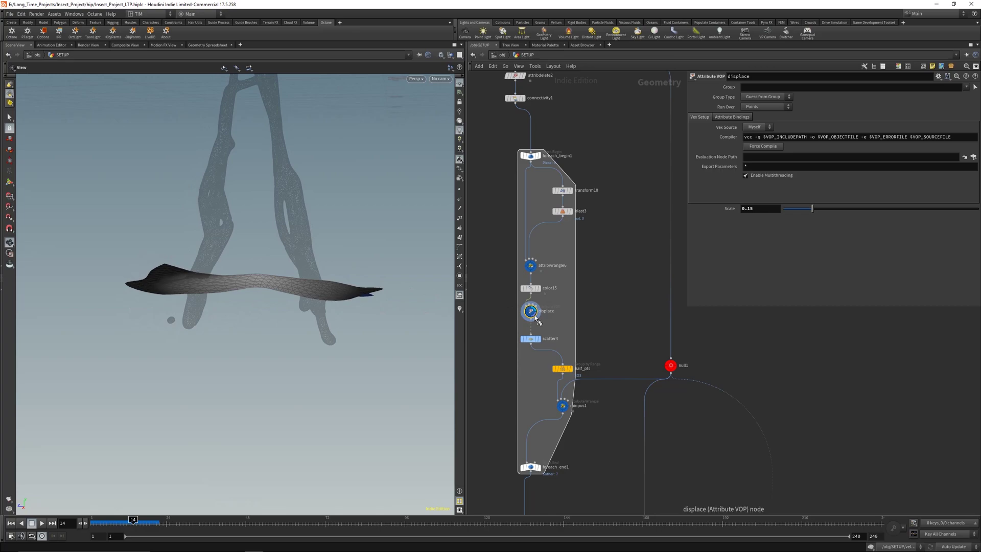
Open the displace VOP network, examine how the scale parameter multiplies Cd into the displacement, and return to the geometry network
{"action": "double_click", "coordinate": [530, 313]}
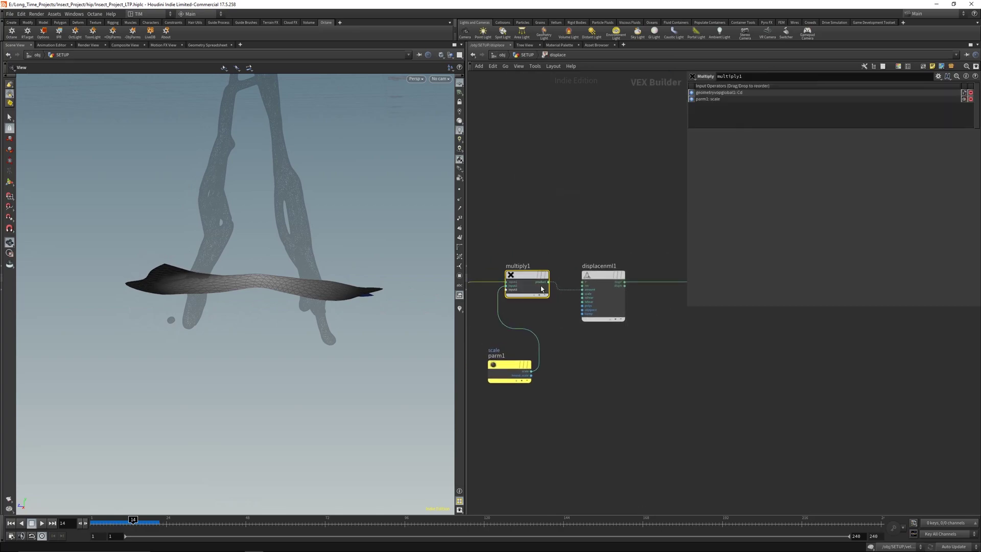
{"action": "left_click", "coordinate": [592, 360]}
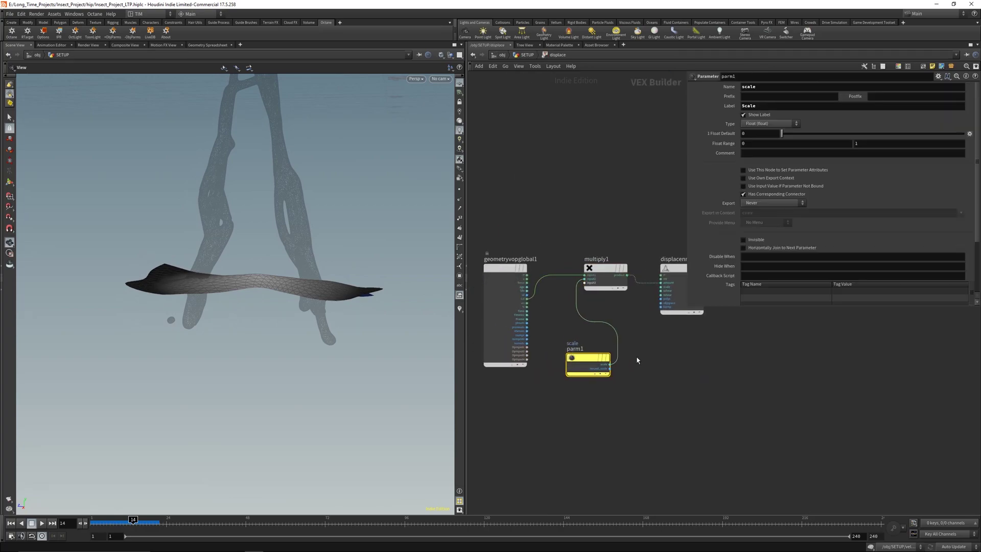
{"action": "middle_click_drag", "start_coordinate": [636, 360], "coordinate": [564, 376]}
{"action": "left_click_drag", "start_coordinate": [609, 247], "coordinate": [637, 363]}
{"action": "key", "text": "u"}
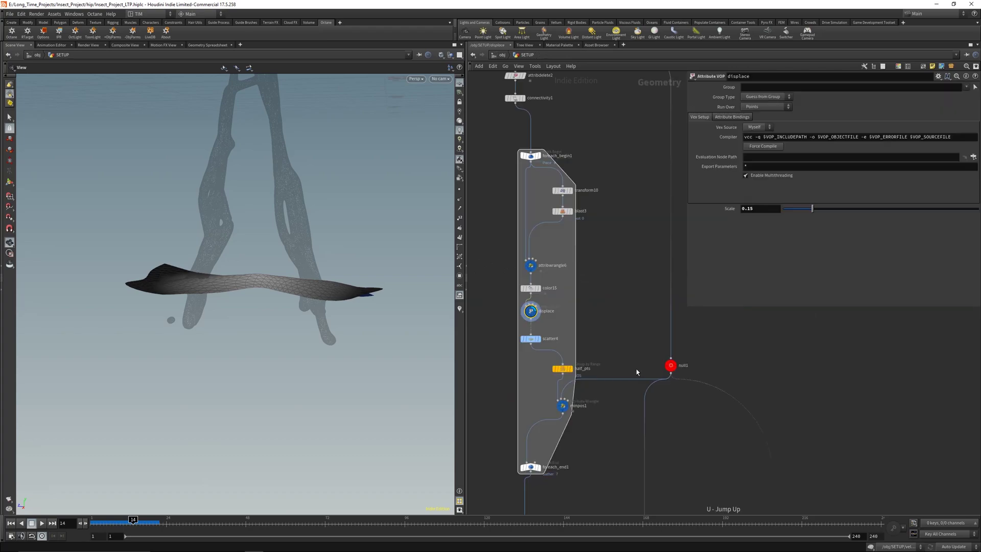
Try changing the displace node's Scale and leave it at 0.15
{"action": "mouse_move", "coordinate": [755, 210]}
{"action": "middle_mouse_down"}
{"action": "mouse_move", "coordinate": [752, 240]}
{"action": "mouse_move", "coordinate": [785, 232]}
{"action": "mouse_move", "coordinate": [755, 216]}
{"action": "middle_mouse_up"}
{"action": "double_click", "coordinate": [761, 210]}
{"action": "type", "text": "0."}
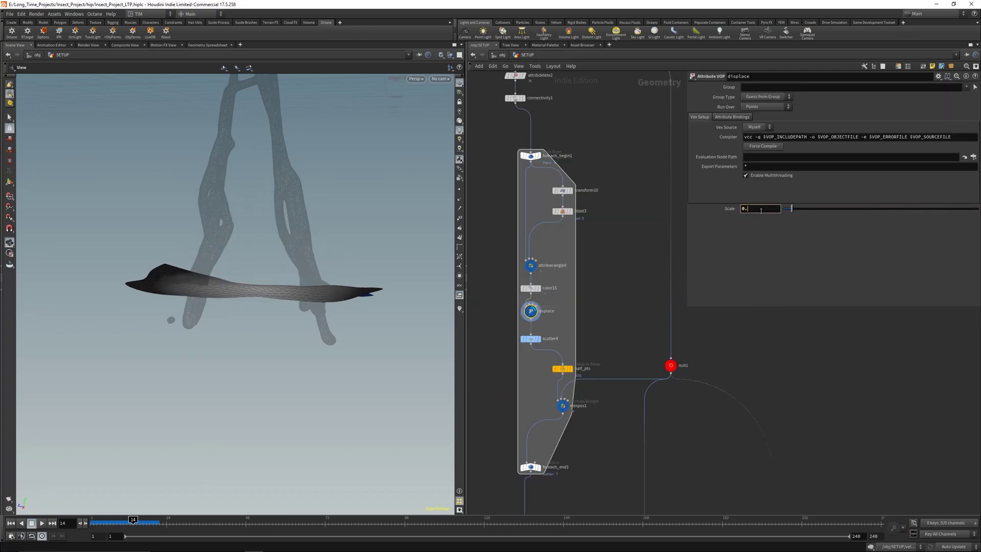
{"action": "key", "text": "Return"}
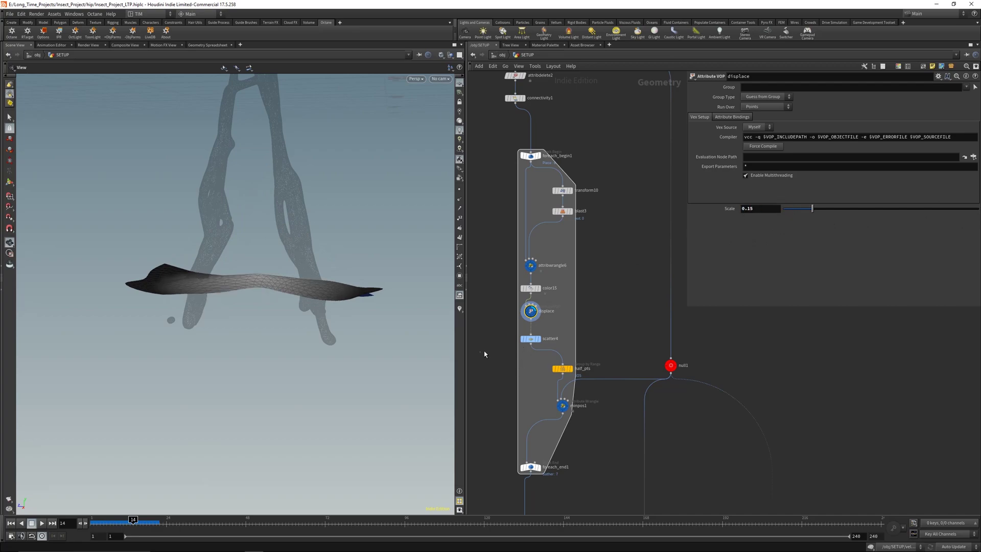
Display scatter4 and half_pts to view the points scattered by Cd density and the group selecting every second point
{"action": "left_click", "coordinate": [530, 339]}
{"action": "left_click_drag", "start_coordinate": [241, 263], "coordinate": [264, 286]}
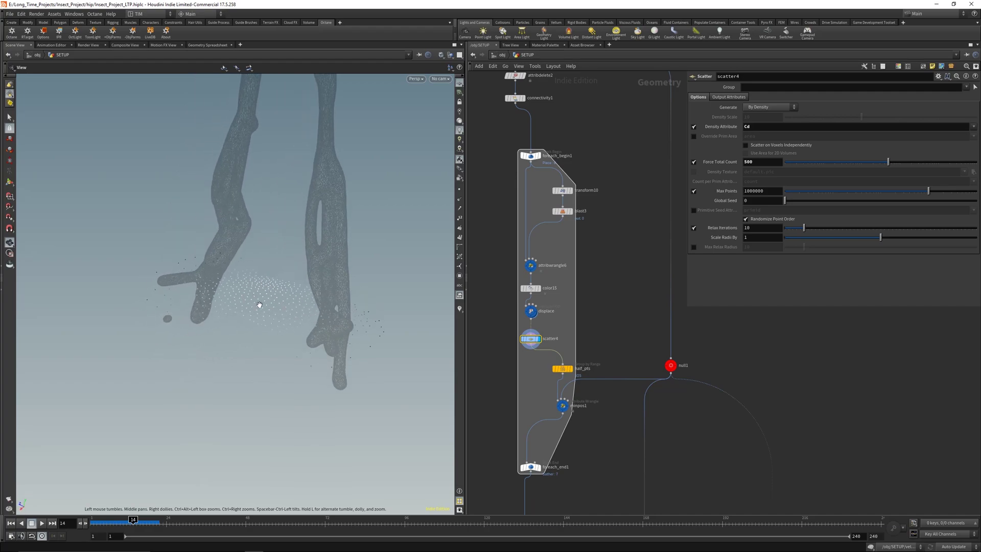
{"action": "left_click", "coordinate": [573, 368]}
{"action": "mouse_move", "coordinate": [305, 323]}
{"action": "left_mouse_down"}
{"action": "mouse_move", "coordinate": [297, 332]}
{"action": "mouse_move", "coordinate": [312, 327]}
{"action": "left_mouse_up"}
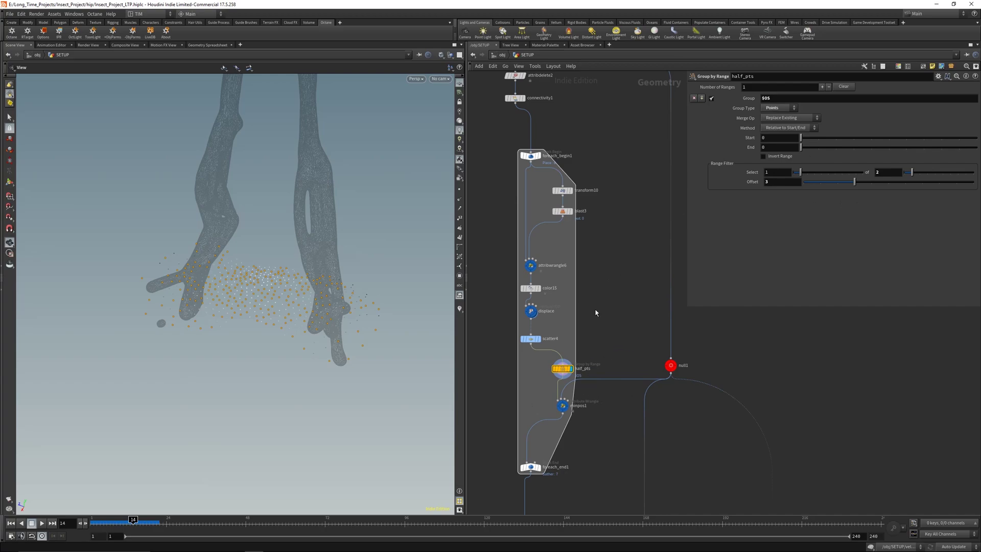
Display minpos1 to view the half_pts points snapped onto the mesh, and read its minpos expression
{"action": "scroll", "coordinate": [595, 313], "scroll_direction": "up", "scroll_amount": 3}
{"action": "left_click", "coordinate": [580, 362]}
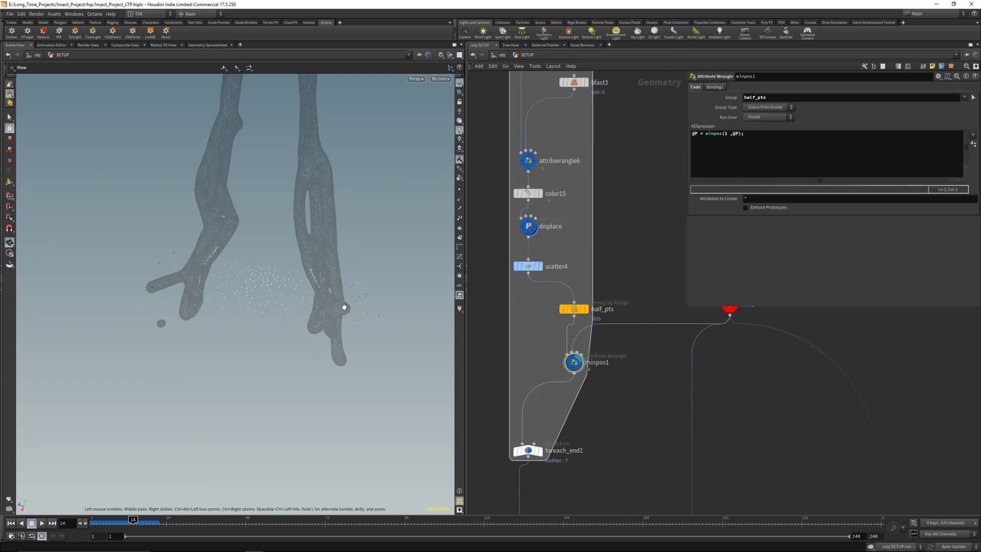
{"action": "left_click_drag", "start_coordinate": [344, 306], "coordinate": [220, 285]}
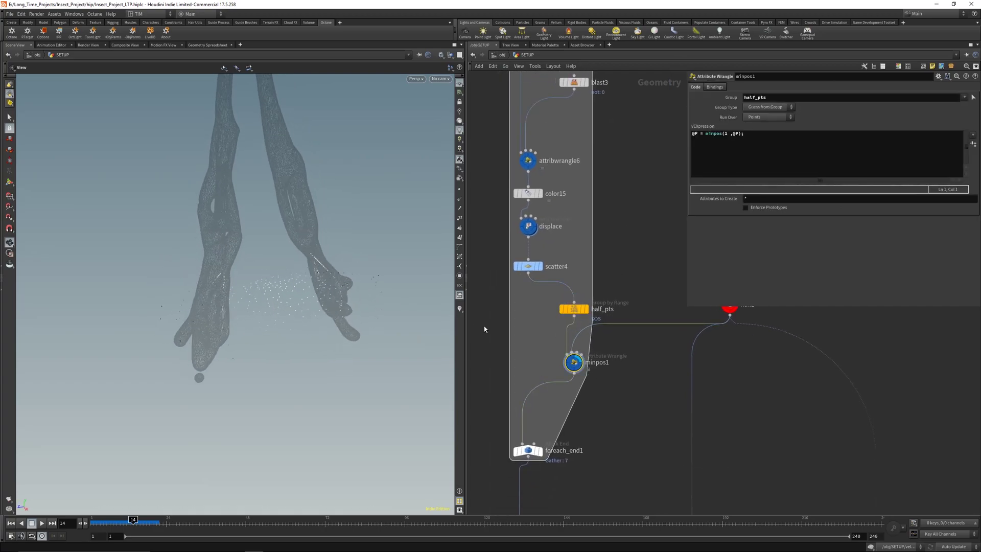
{"action": "scroll", "coordinate": [540, 407], "scroll_direction": "down", "scroll_amount": 5}
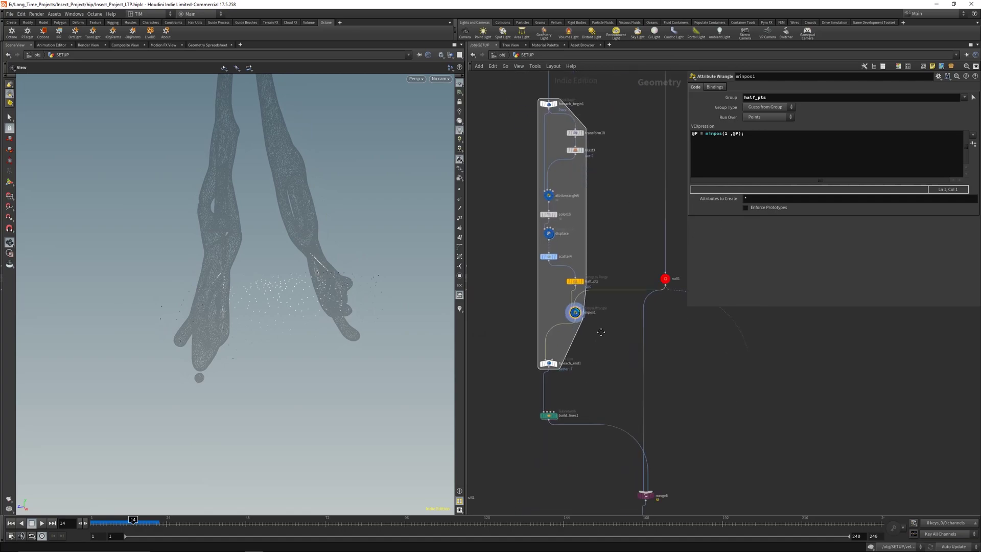
Display foreach_end1, frame the whole model and inspect the gathered points at all contact areas
{"action": "left_click", "coordinate": [561, 322]}
{"action": "key", "text": "g"}
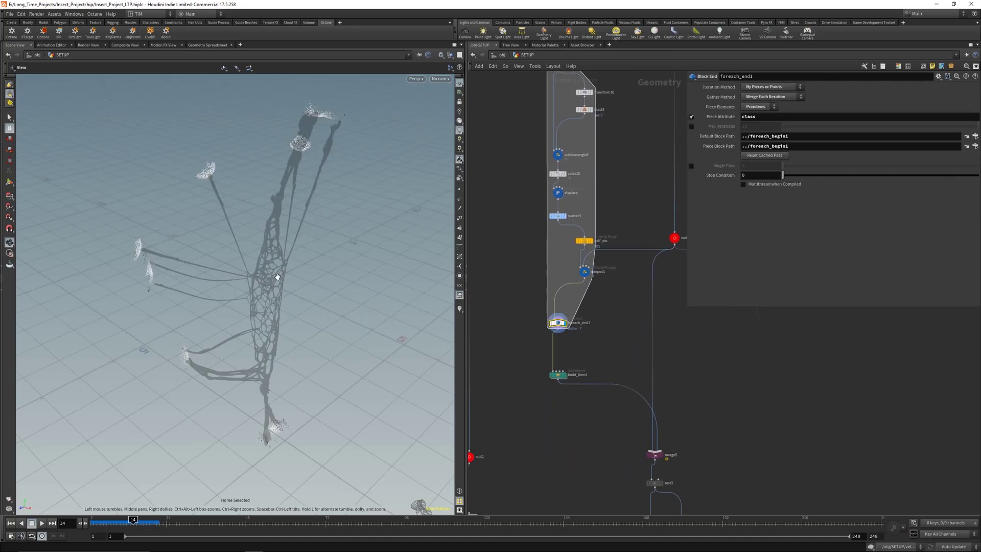
{"action": "left_click_drag", "start_coordinate": [221, 350], "coordinate": [215, 366]}
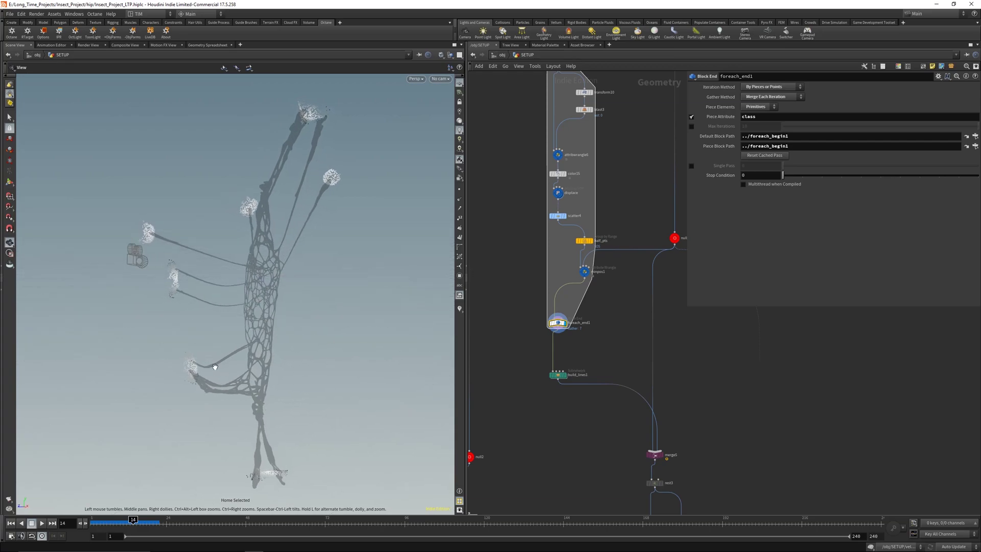
{"action": "left_click_drag", "start_coordinate": [302, 246], "coordinate": [312, 258]}
Display build_lines1 and merge5 to view the connecting lines and their merge with the main wire network
{"action": "left_click", "coordinate": [558, 374]}
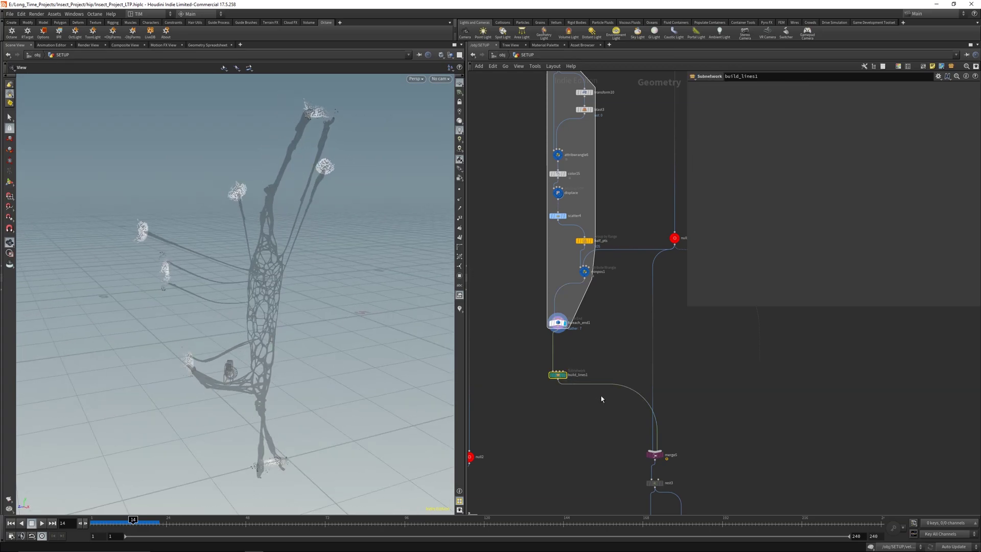
{"action": "key", "text": "r"}
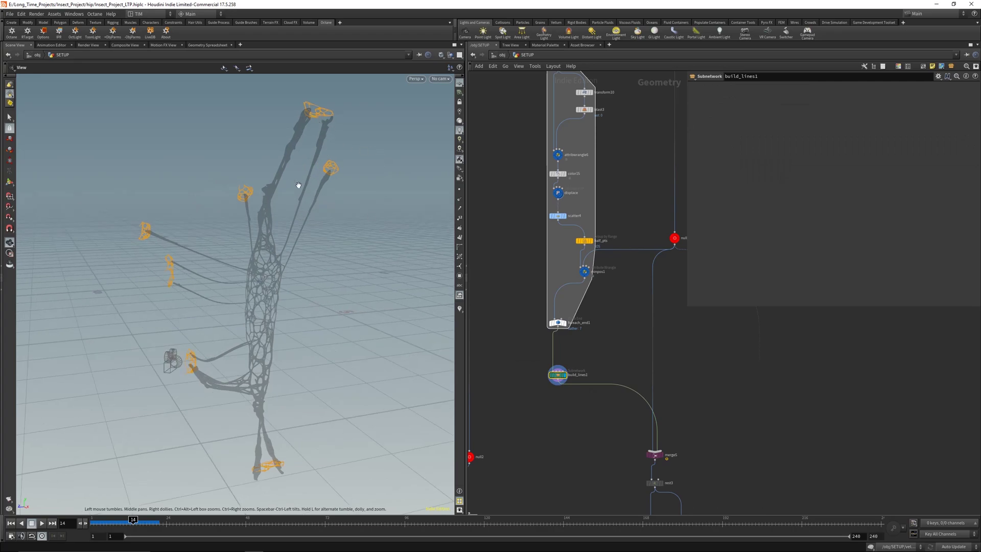
{"action": "middle_click_drag", "start_coordinate": [622, 438], "coordinate": [534, 286]}
{"action": "left_click", "coordinate": [568, 304]}
{"action": "key", "text": "r"}
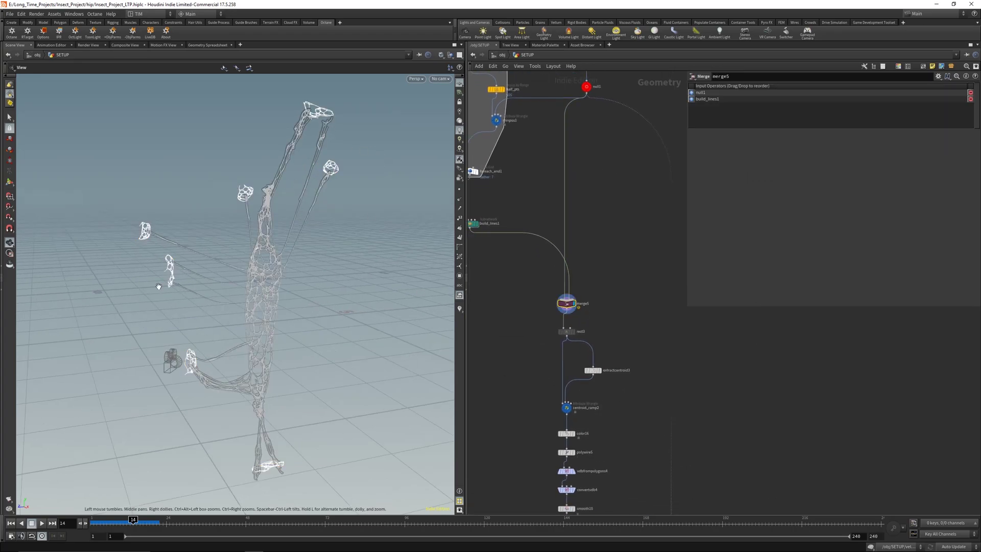
Turn off the template display of the mesh overlaid on the merged wires
{"action": "scroll", "coordinate": [547, 260], "scroll_direction": "down", "scroll_amount": 10}
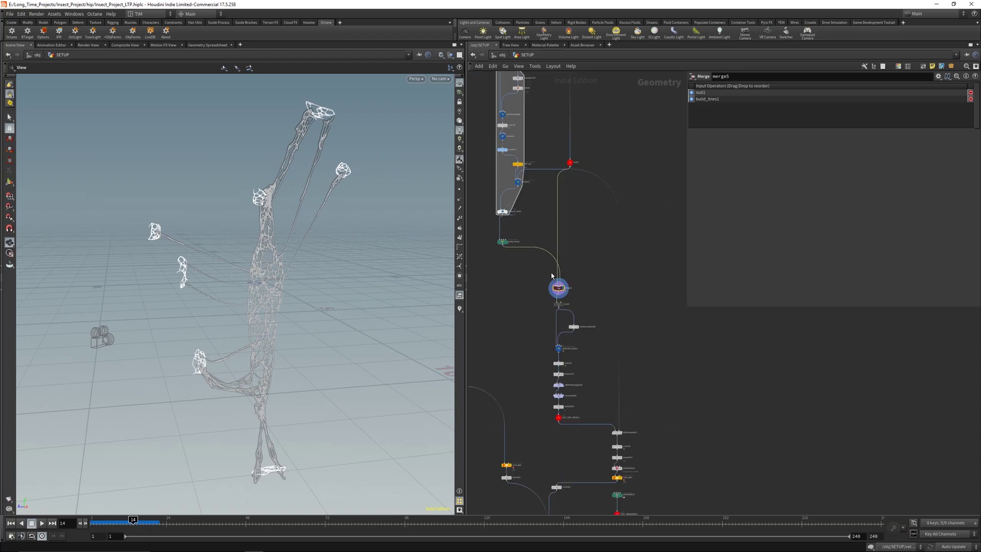
{"action": "scroll", "coordinate": [540, 171], "scroll_direction": "up", "scroll_amount": 10}
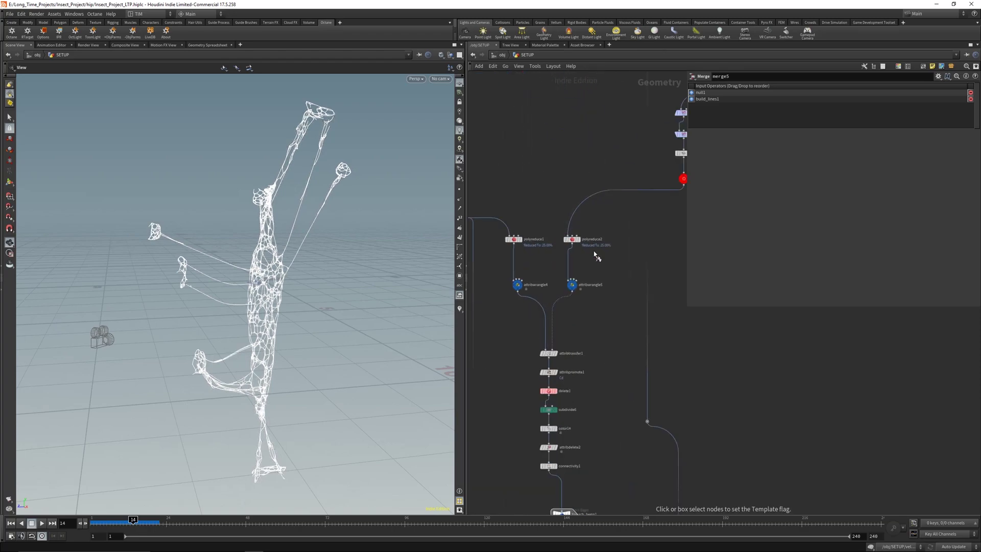
{"action": "key", "text": "f"}
Display rest3 and centroid_ramp2, read the center_dist expression, and inspect the wires with attribute visualization on
{"action": "middle_click_drag", "start_coordinate": [606, 351], "coordinate": [611, 277]}
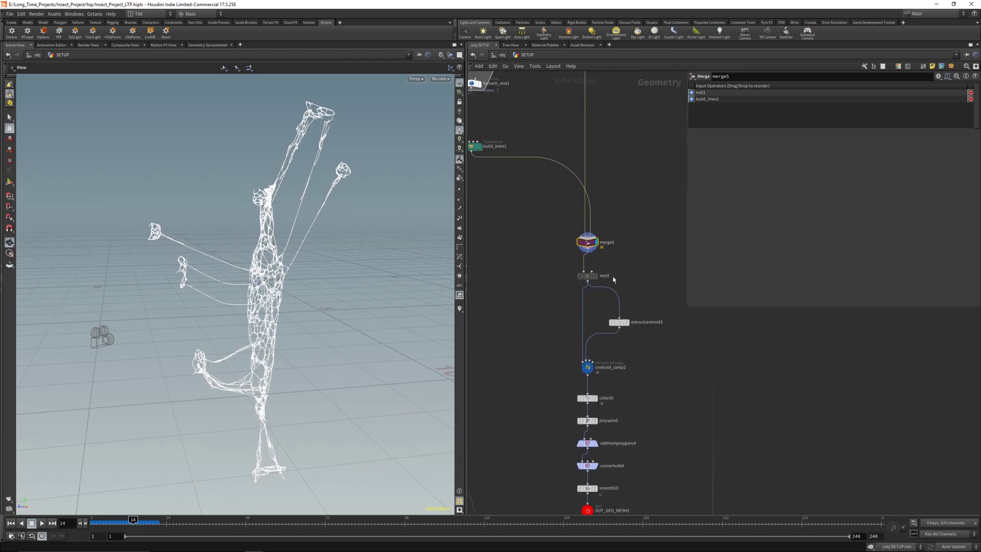
{"action": "scroll", "coordinate": [552, 251], "scroll_direction": "down", "scroll_amount": 2}
{"action": "left_click", "coordinate": [573, 274]}
{"action": "key", "text": "r"}
{"action": "left_click_drag", "start_coordinate": [524, 337], "coordinate": [591, 355]}
{"action": "key", "text": "r"}
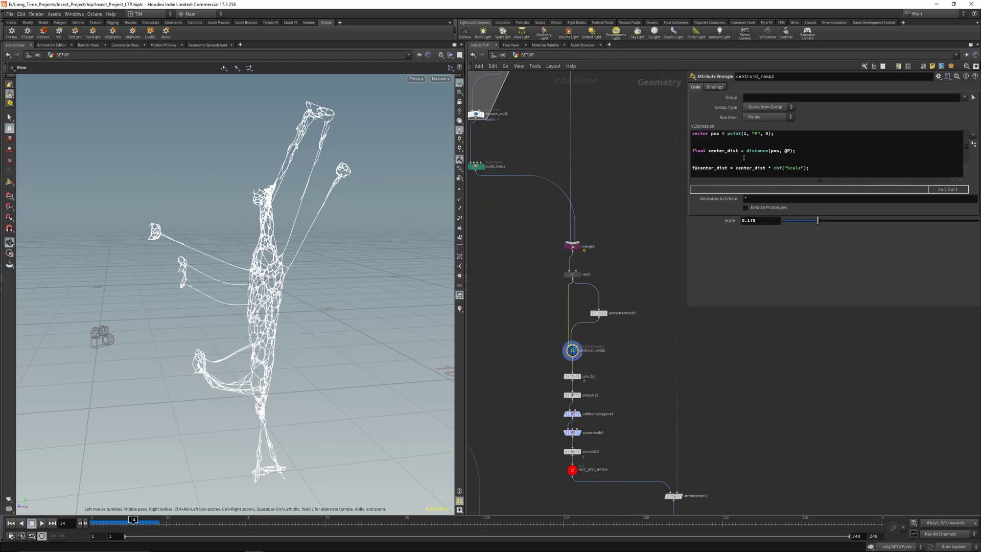
{"action": "scroll", "coordinate": [584, 364], "scroll_direction": "up", "scroll_amount": 1}
{"action": "middle_click_drag", "start_coordinate": [583, 363], "coordinate": [588, 265]}
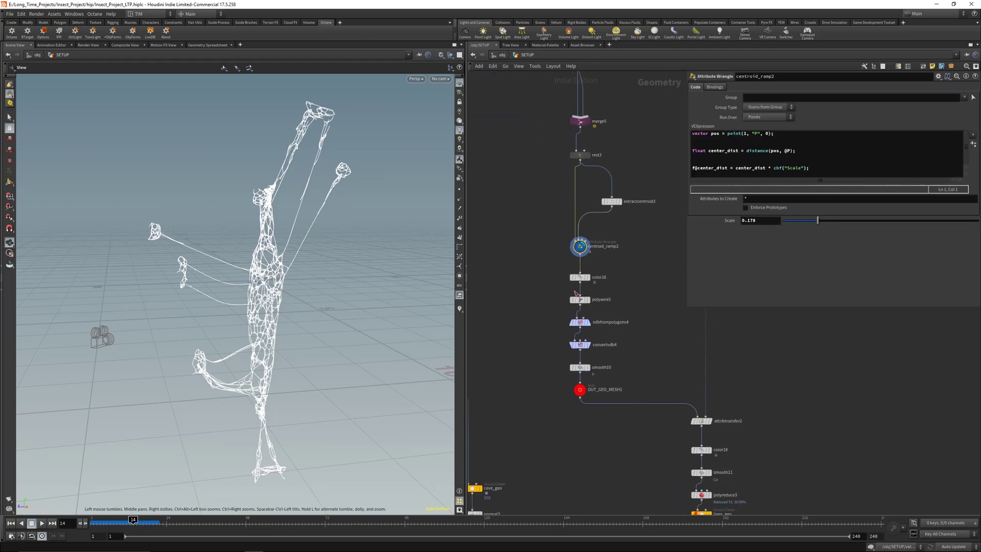
{"action": "left_click_drag", "start_coordinate": [241, 296], "coordinate": [270, 263]}
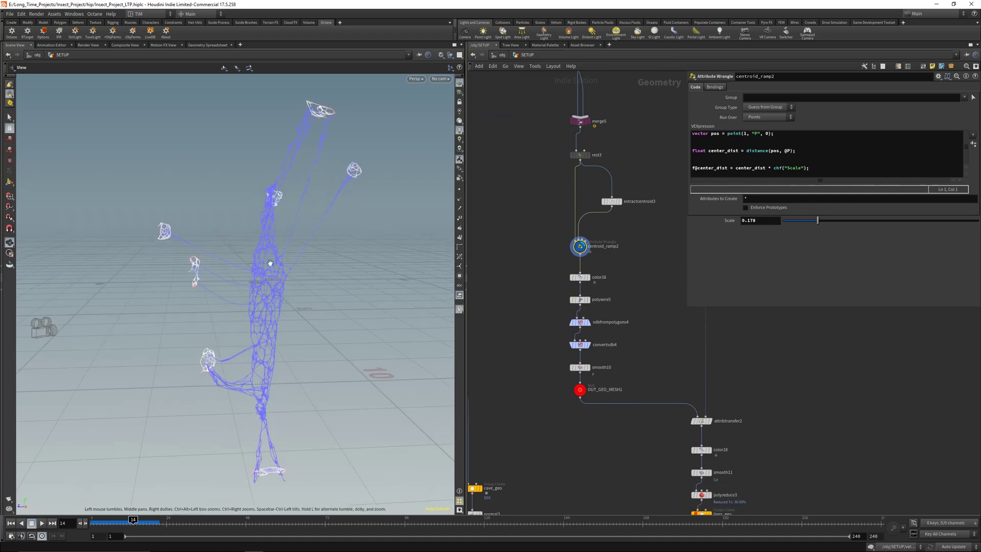
Display color16, polywire5 and smooth10 in turn to view the wires thickened and converted into a smoothed mesh
{"action": "left_click_drag", "start_coordinate": [553, 269], "coordinate": [614, 286]}
{"action": "key", "text": "r"}
{"action": "left_click_drag", "start_coordinate": [543, 293], "coordinate": [612, 305]}
{"action": "key", "text": "r"}
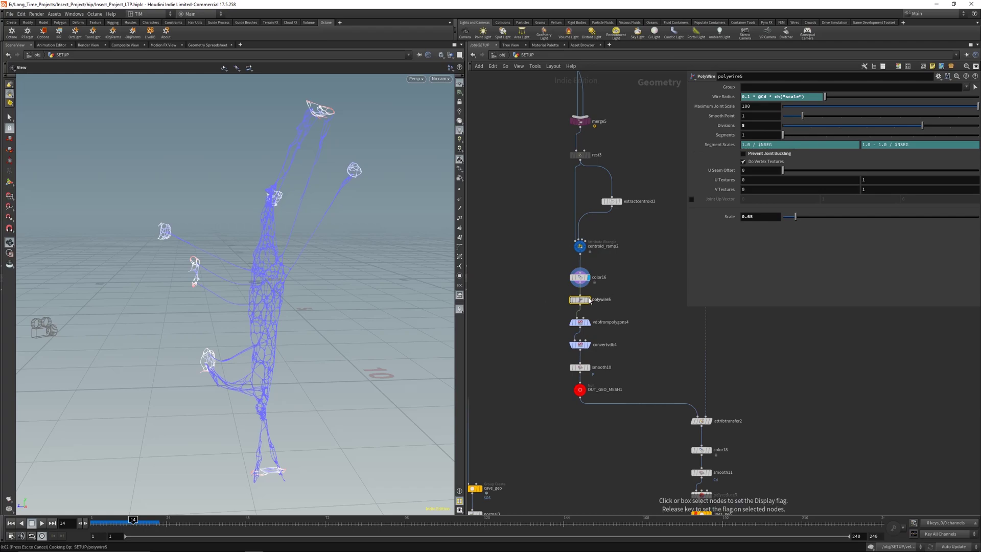
{"action": "left_click", "coordinate": [590, 300]}
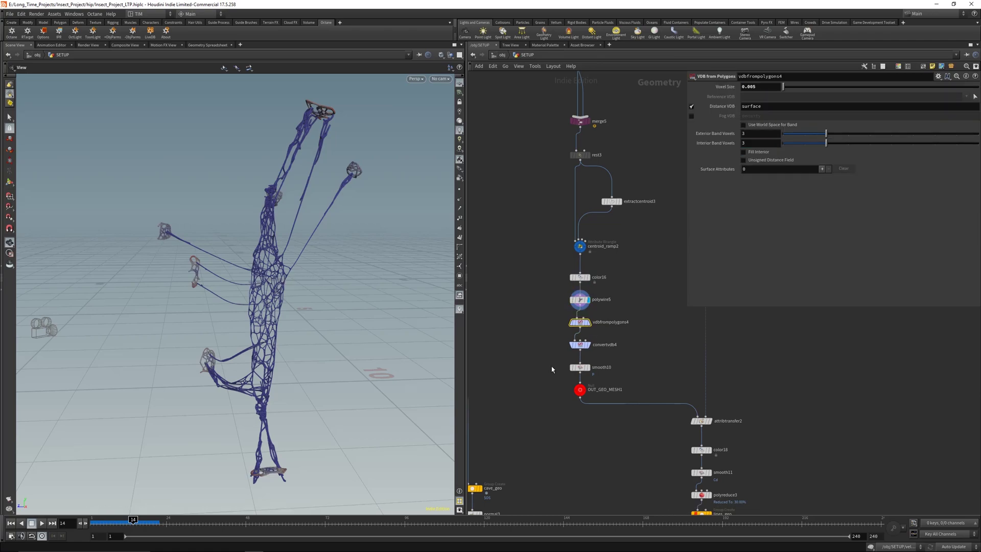
{"action": "left_click", "coordinate": [582, 367]}
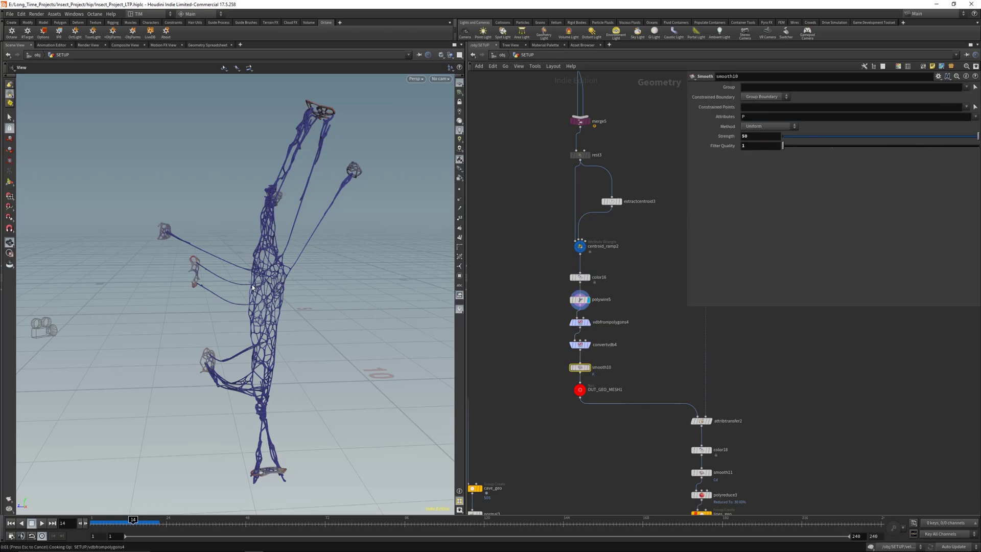
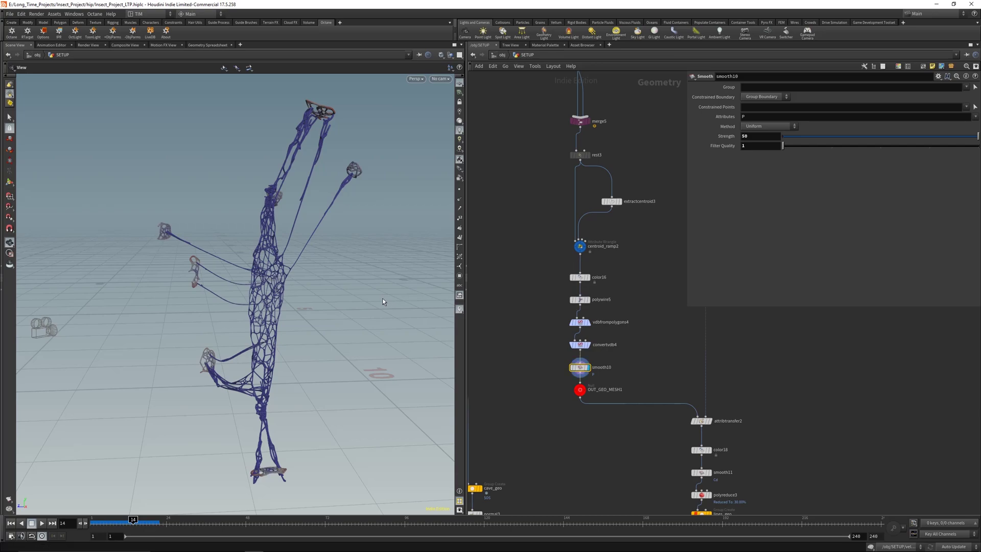
Display attribtransfer2 and review its attribute settings, which transfer the dist point attribute onto the mesh
{"action": "middle_click_drag", "start_coordinate": [630, 416], "coordinate": [578, 325]}
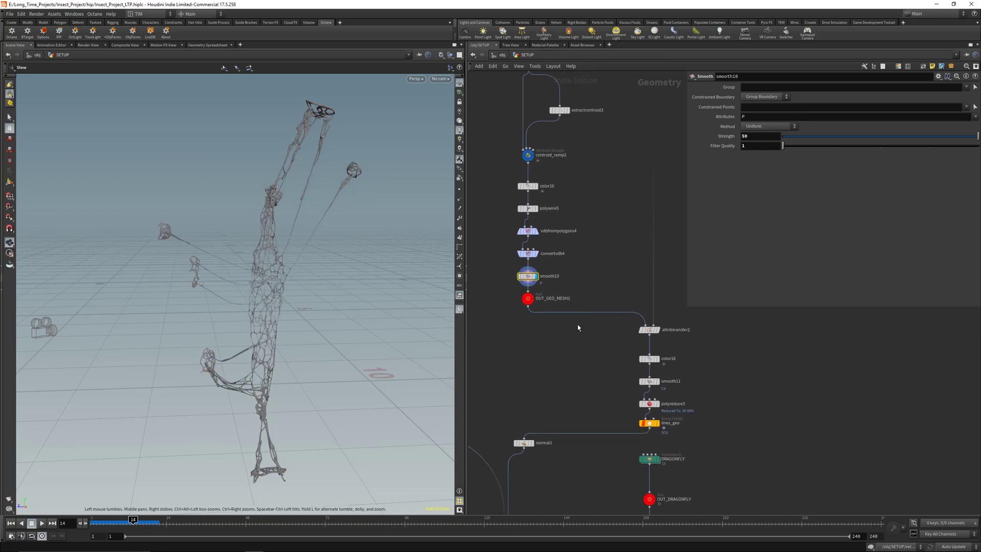
{"action": "left_click", "coordinate": [648, 330]}
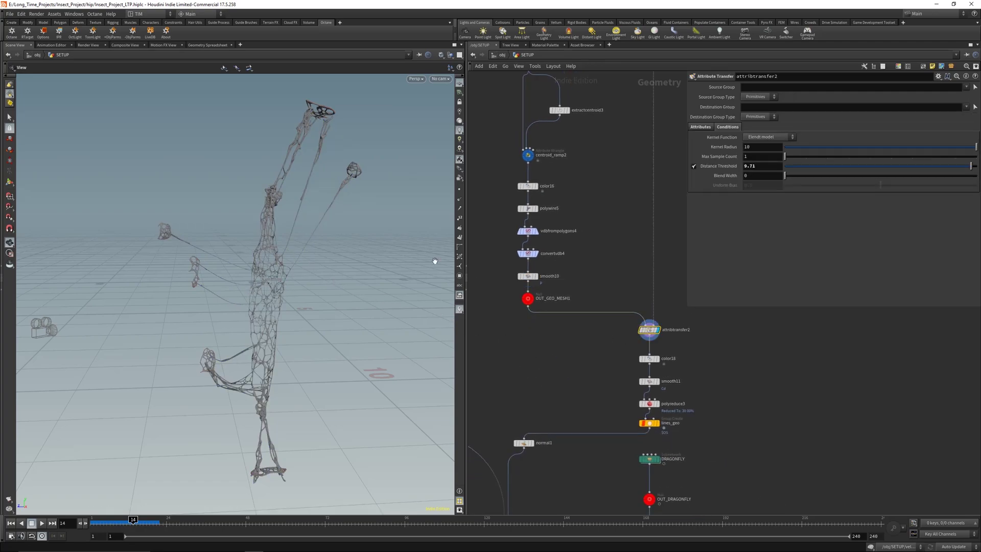
{"action": "scroll", "coordinate": [609, 241], "scroll_direction": "down", "scroll_amount": 4}
{"action": "left_click", "coordinate": [700, 127]}
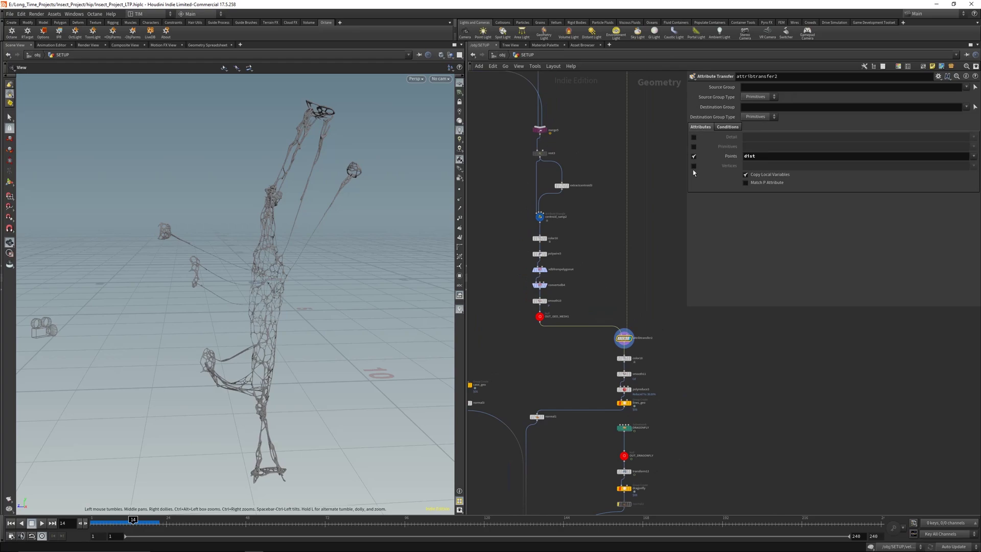
{"action": "scroll", "coordinate": [639, 315], "scroll_direction": "up", "scroll_amount": 3}
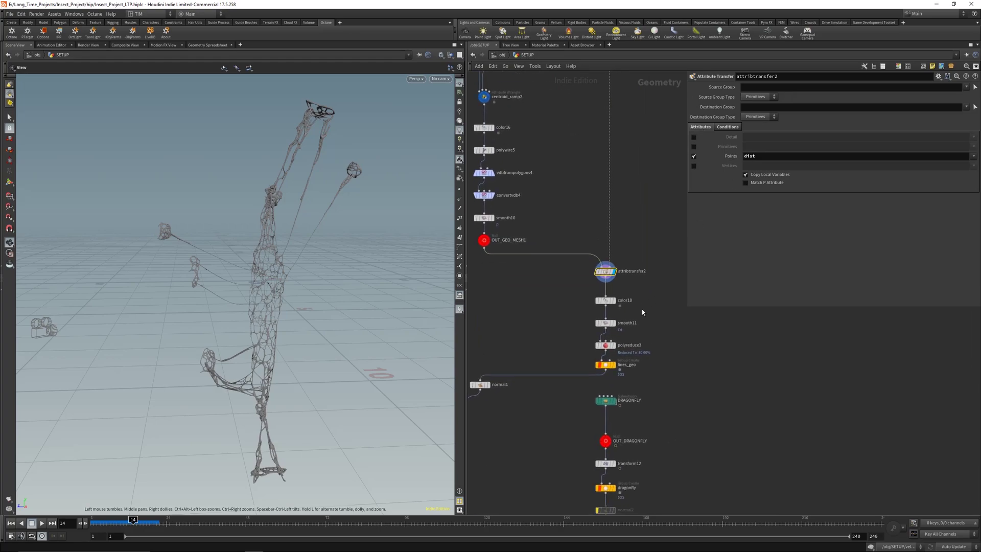
Display color18 to view the mesh colored by dist, and trace the transferred attribute's source back up the network
{"action": "left_click", "coordinate": [606, 300]}
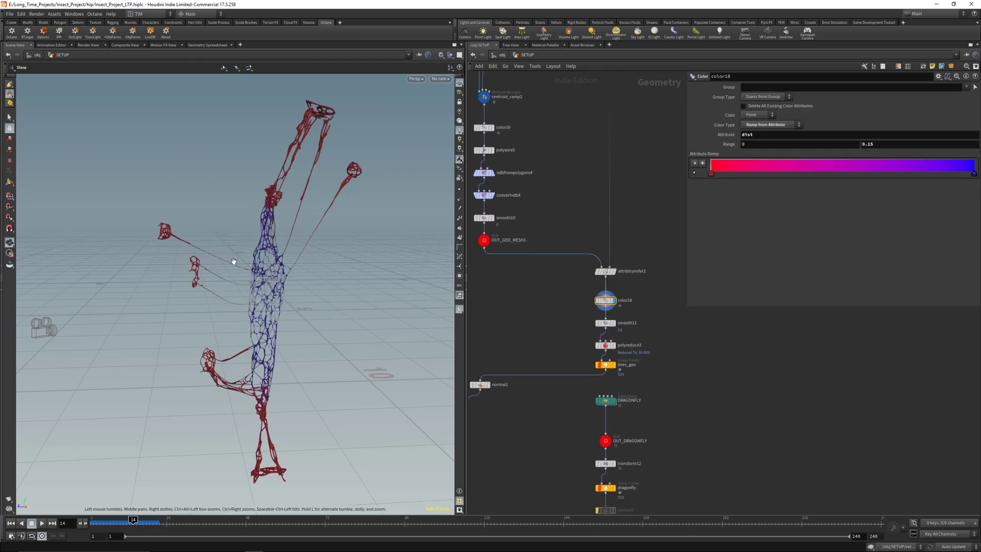
{"action": "left_click_drag", "start_coordinate": [234, 261], "coordinate": [171, 261]}
{"action": "scroll", "coordinate": [552, 248], "scroll_direction": "down", "scroll_amount": 4}
{"action": "middle_click_drag", "start_coordinate": [563, 250], "coordinate": [567, 409]}
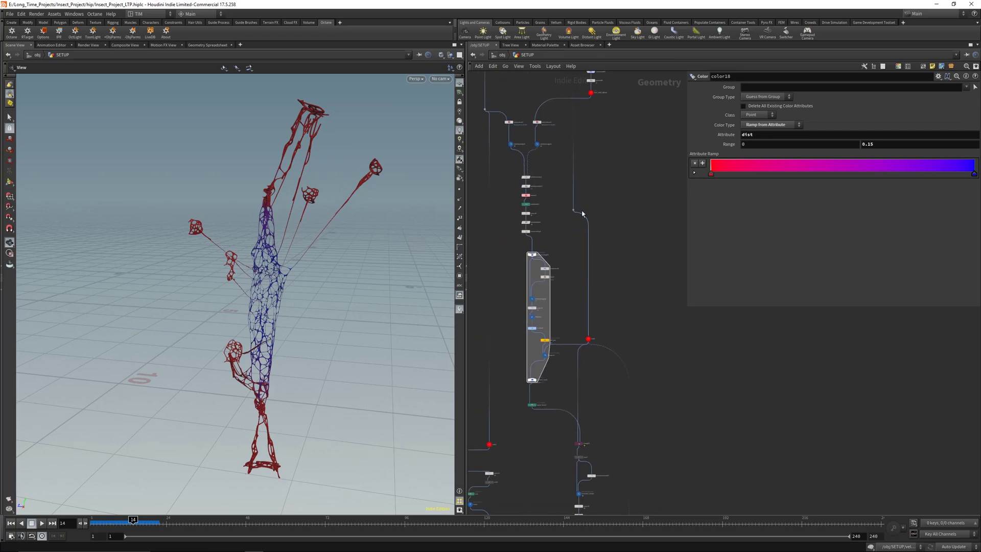
Trace the network up to its start and back down to color18, then view the dist-colored mesh from another angle
{"action": "middle_click_drag", "start_coordinate": [582, 212], "coordinate": [593, 378]}
{"action": "middle_click_drag", "start_coordinate": [574, 259], "coordinate": [585, 356]}
{"action": "middle_click_drag", "start_coordinate": [564, 193], "coordinate": [571, 382]}
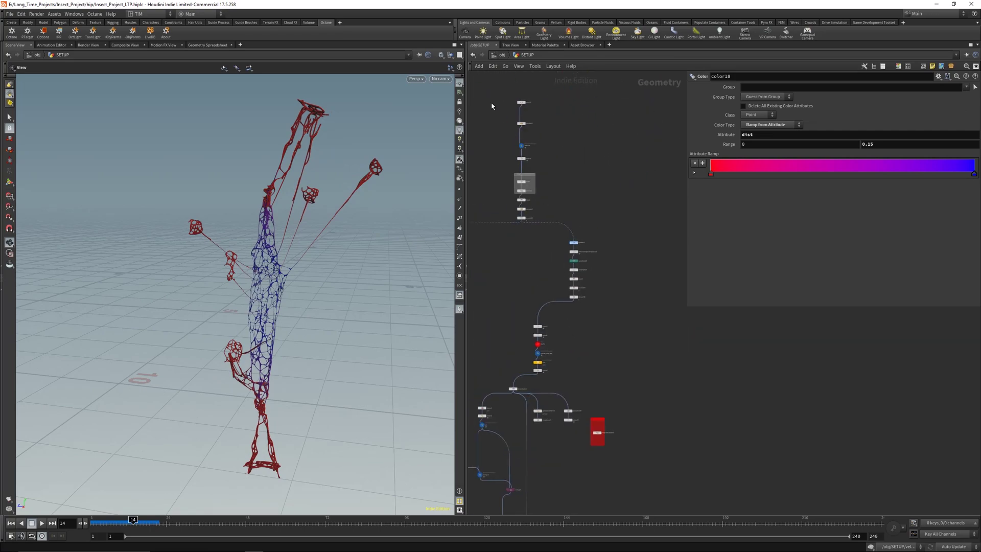
{"action": "middle_click_drag", "start_coordinate": [613, 339], "coordinate": [572, 102]}
{"action": "mouse_move", "coordinate": [621, 340]}
{"action": "middle_mouse_down"}
{"action": "mouse_move", "coordinate": [602, 293]}
{"action": "mouse_move", "coordinate": [607, 97]}
{"action": "middle_mouse_up"}
{"action": "mouse_move", "coordinate": [655, 476]}
{"action": "middle_mouse_down"}
{"action": "mouse_move", "coordinate": [661, 359]}
{"action": "mouse_move", "coordinate": [633, 96]}
{"action": "middle_mouse_up"}
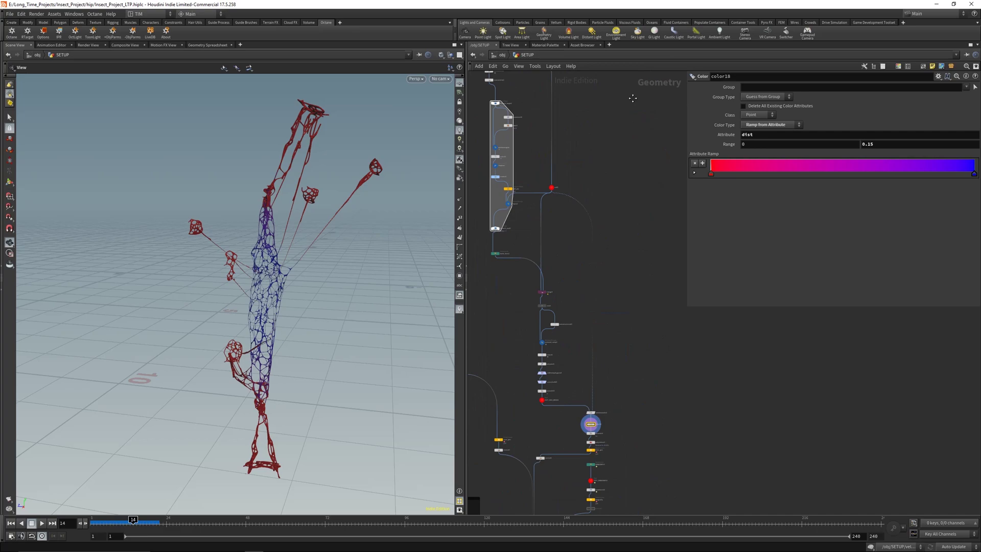
{"action": "middle_click_drag", "start_coordinate": [620, 345], "coordinate": [626, 190]}
{"action": "left_click_drag", "start_coordinate": [338, 250], "coordinate": [258, 320]}
{"action": "scroll", "coordinate": [306, 265], "scroll_direction": "up", "scroll_amount": 2}
{"action": "scroll", "coordinate": [308, 210], "scroll_direction": "up", "scroll_amount": 5}
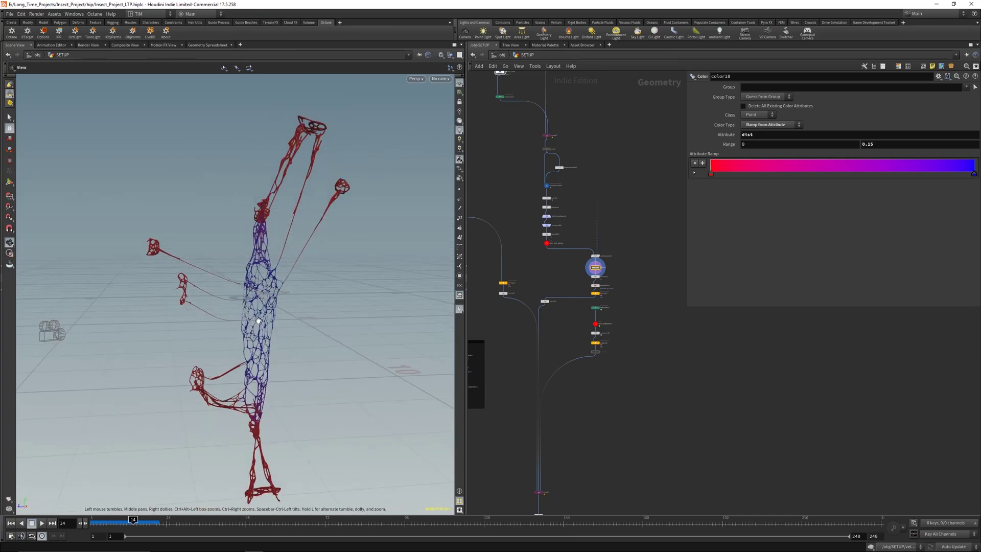
Display smooth11, which smooths Cd, and the lines_geo group below polyreduce3 to view the end of the lines branch
{"action": "scroll", "coordinate": [596, 266], "scroll_direction": "up", "scroll_amount": 5}
{"action": "left_click", "coordinate": [605, 278]}
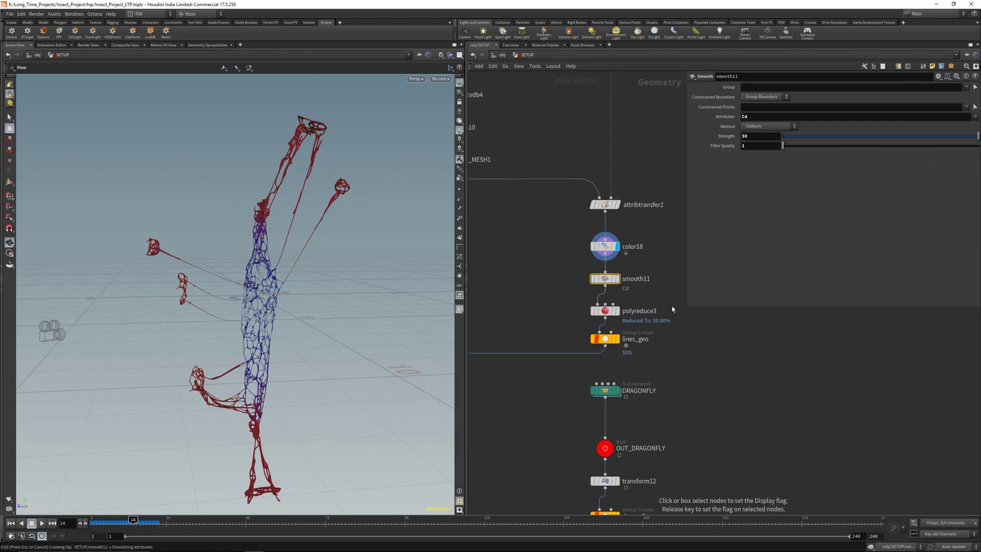
{"action": "key", "text": "r"}
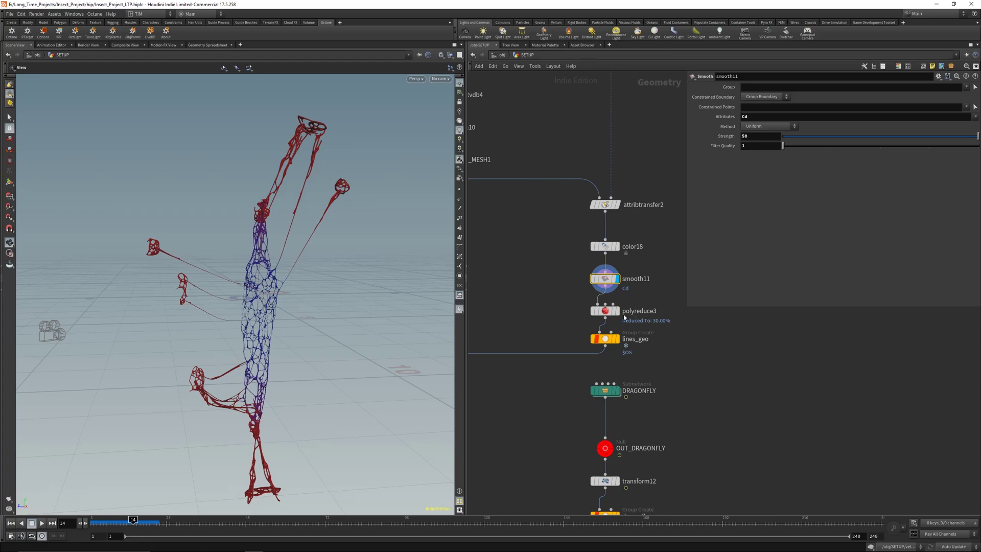
{"action": "mouse_move", "coordinate": [618, 313]}
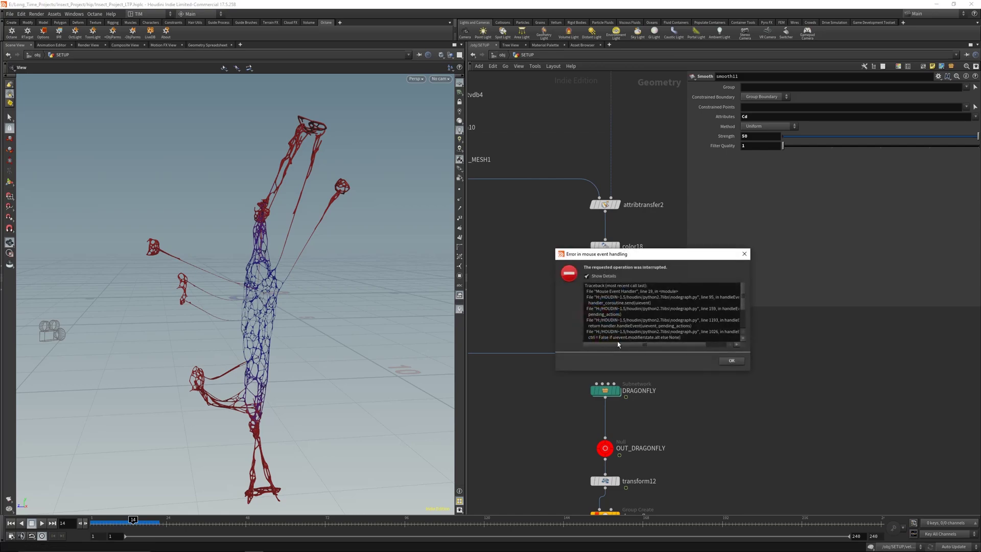
{"action": "left_click", "coordinate": [608, 342]}
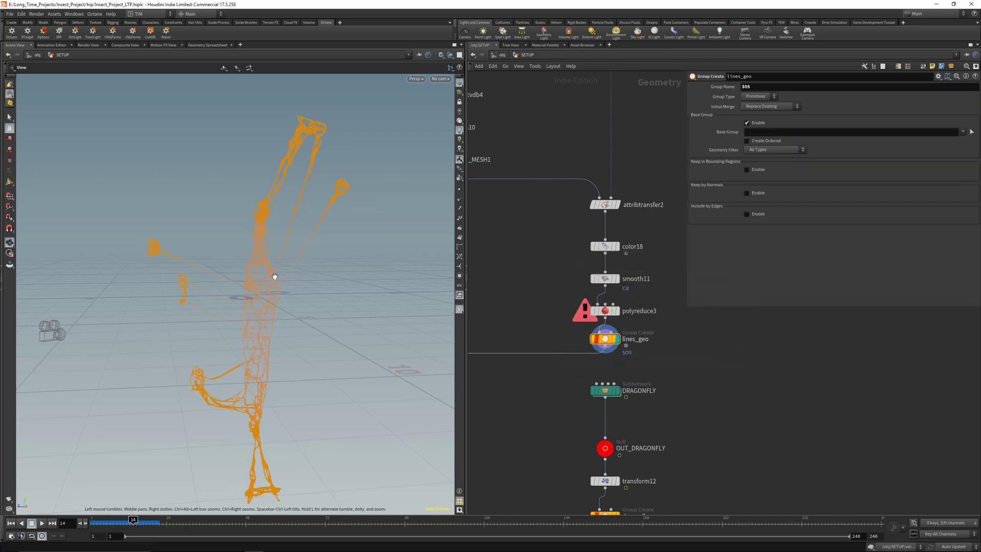
{"action": "left_click_drag", "start_coordinate": [274, 275], "coordinate": [269, 278], "text": "alt"}
{"action": "scroll", "coordinate": [561, 344], "scroll_direction": "down", "scroll_amount": 5}
Display normal1 on the lines branch and normal3 on the cave branch, and view the whole cave geometry
{"action": "middle_click_drag", "start_coordinate": [554, 370], "coordinate": [630, 322]}
{"action": "left_click", "coordinate": [572, 307]}
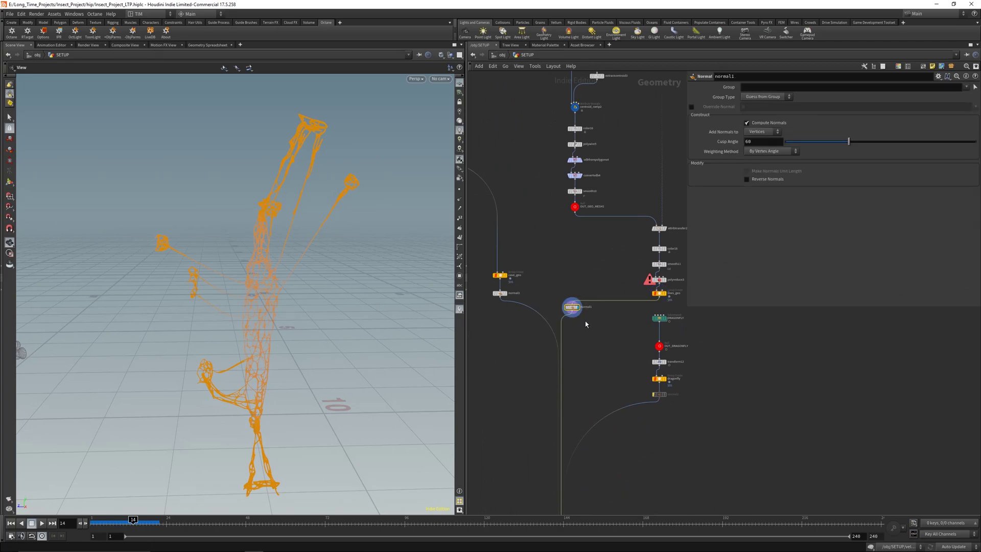
{"action": "left_click_drag", "start_coordinate": [278, 285], "coordinate": [388, 321]}
{"action": "left_click", "coordinate": [500, 293]}
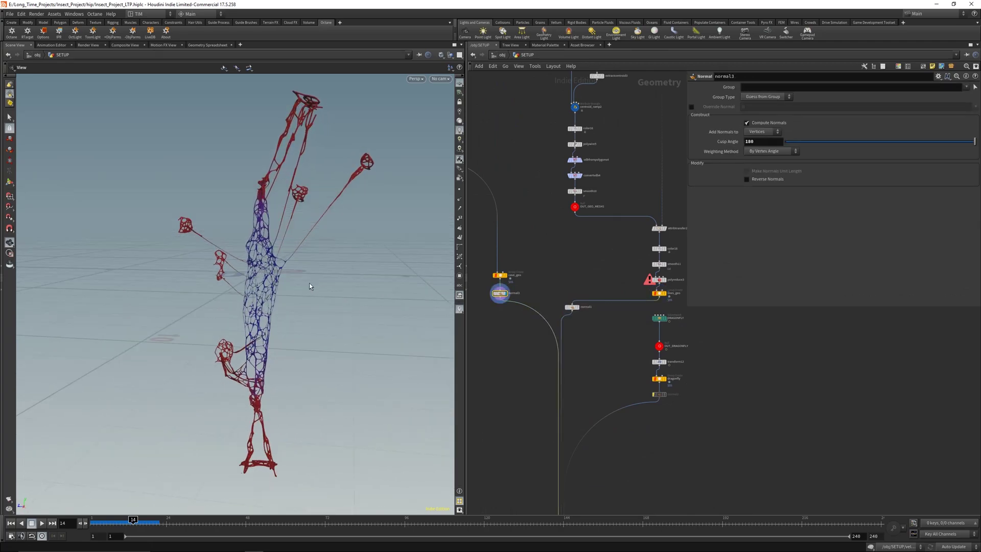
{"action": "middle_click_drag", "start_coordinate": [619, 353], "coordinate": [581, 273]}
{"action": "left_click_drag", "start_coordinate": [335, 261], "coordinate": [315, 296]}
{"action": "right_click_drag", "start_coordinate": [316, 296], "coordinate": [324, 240]}
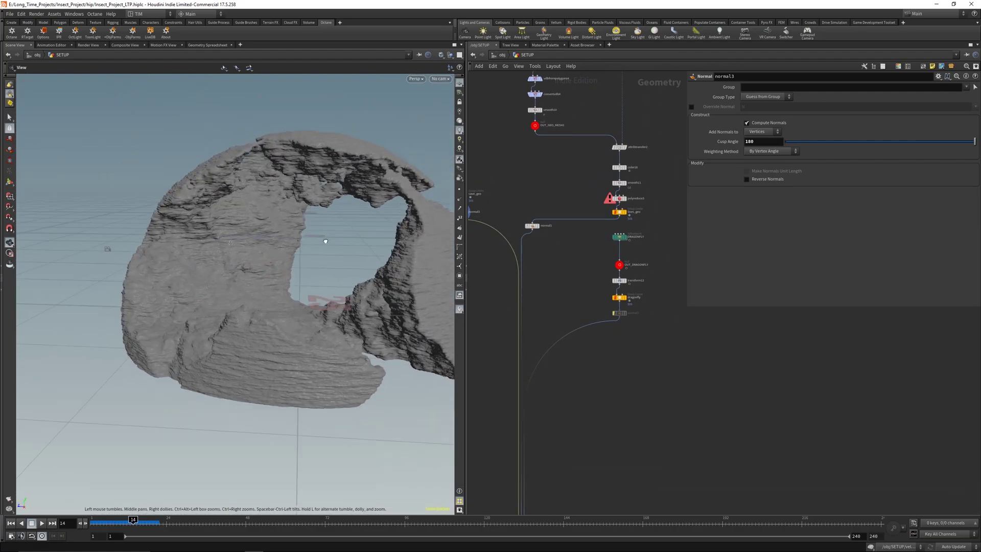
Display merge3, color17 and MAT_ALL in turn, and inspect the combined cave, lines and dragonfly up close
{"action": "middle_click_drag", "start_coordinate": [635, 446], "coordinate": [654, 285]}
{"action": "middle_click_drag", "start_coordinate": [615, 394], "coordinate": [622, 308]}
{"action": "left_click", "coordinate": [549, 309]}
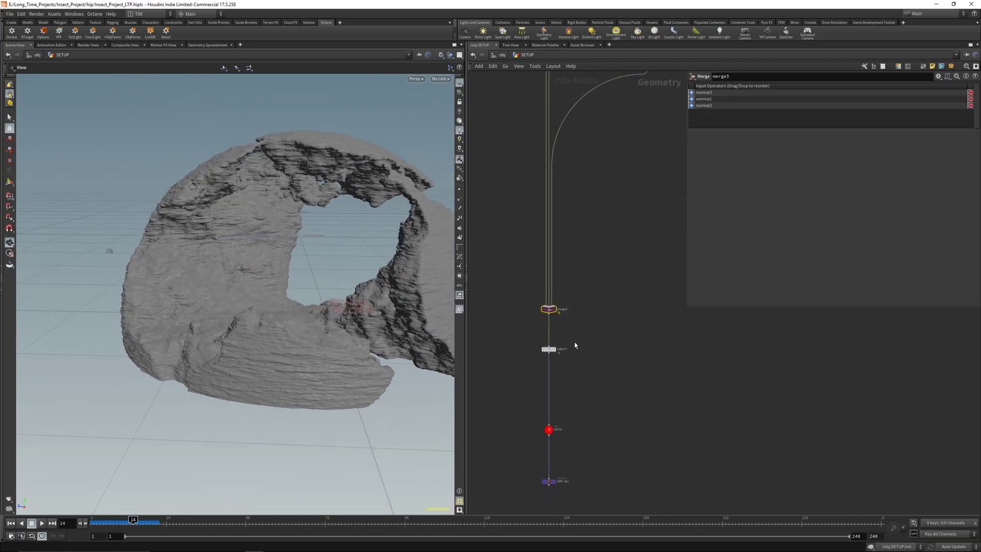
{"action": "key", "text": "Down"}
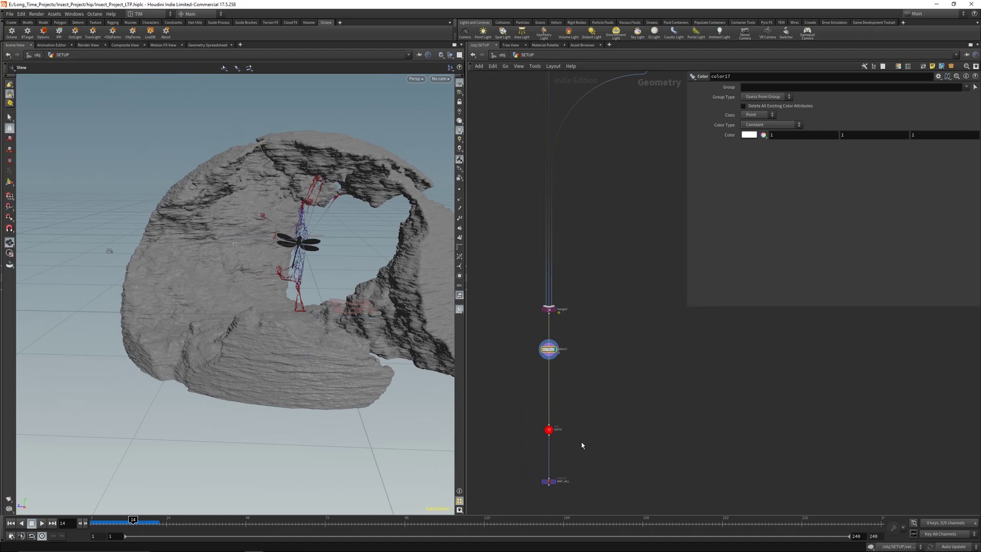
{"action": "key", "text": "Down"}
{"action": "key", "text": "Down"}
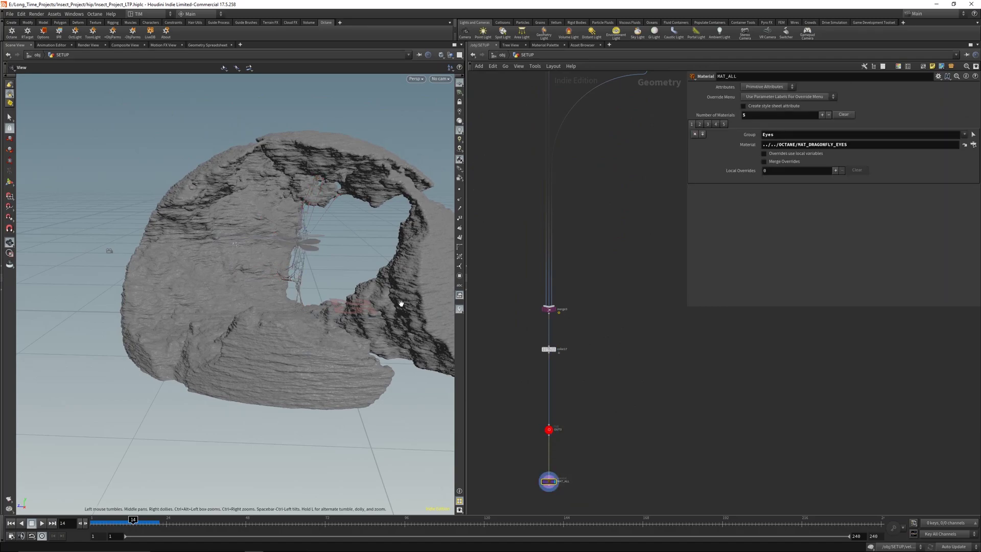
{"action": "left_click_drag", "start_coordinate": [322, 267], "coordinate": [328, 276]}
{"action": "right_click_drag", "start_coordinate": [329, 276], "coordinate": [353, 162]}
{"action": "left_click_drag", "start_coordinate": [352, 162], "coordinate": [315, 239]}
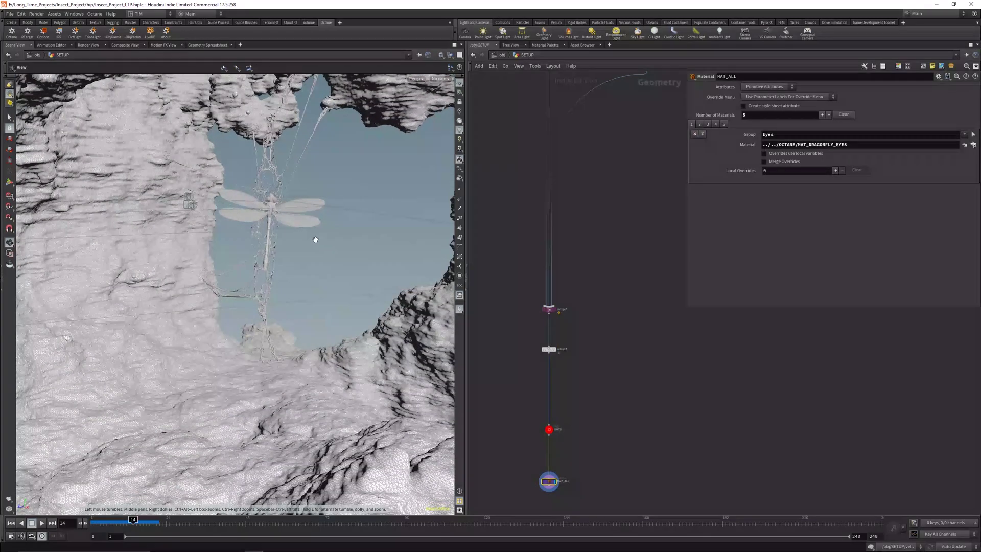
{"action": "middle_click_drag", "start_coordinate": [340, 215], "coordinate": [339, 258]}
Display MAT_CAVE, MAT_STRUCTURED_LINES and MAT_ISO_DRAGONFLY in the ISOLATED network box to view each element separately
{"action": "scroll", "coordinate": [542, 286], "scroll_direction": "down", "scroll_amount": 5}
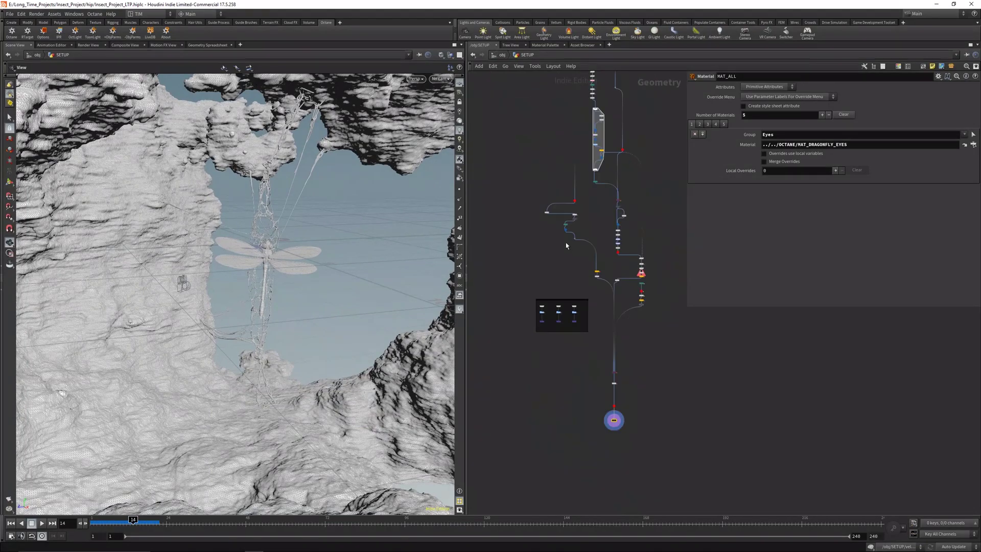
{"action": "scroll", "coordinate": [562, 314], "scroll_direction": "up", "scroll_amount": 6}
{"action": "left_click_drag", "start_coordinate": [495, 397], "coordinate": [527, 356]}
{"action": "key", "text": "r"}
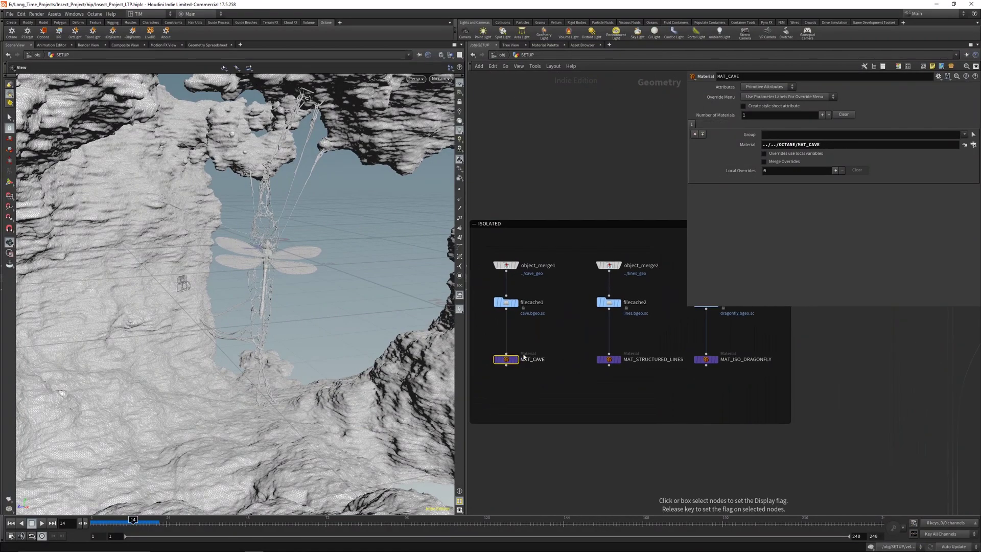
{"action": "right_click_drag", "start_coordinate": [265, 207], "coordinate": [305, 255]}
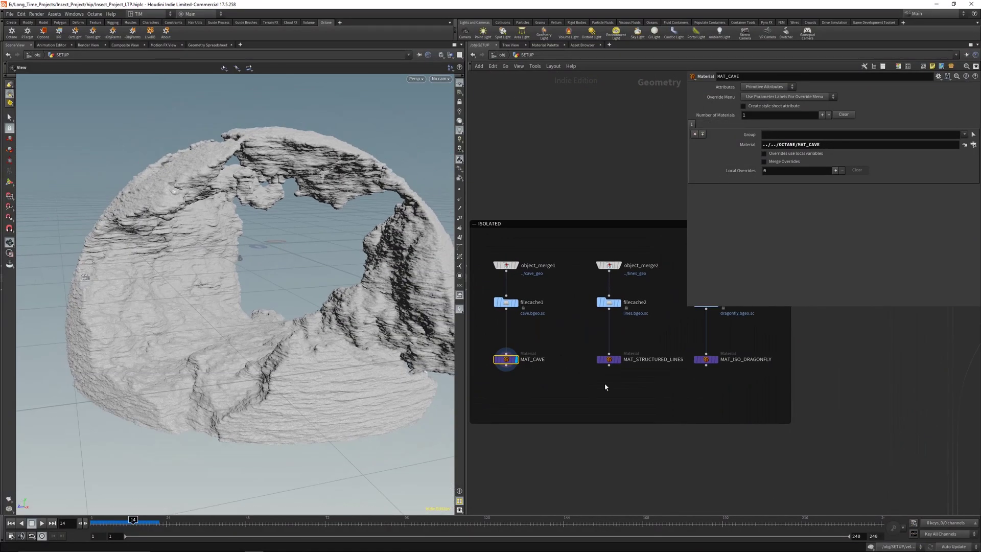
{"action": "left_click", "coordinate": [617, 359]}
{"action": "left_click", "coordinate": [714, 359]}
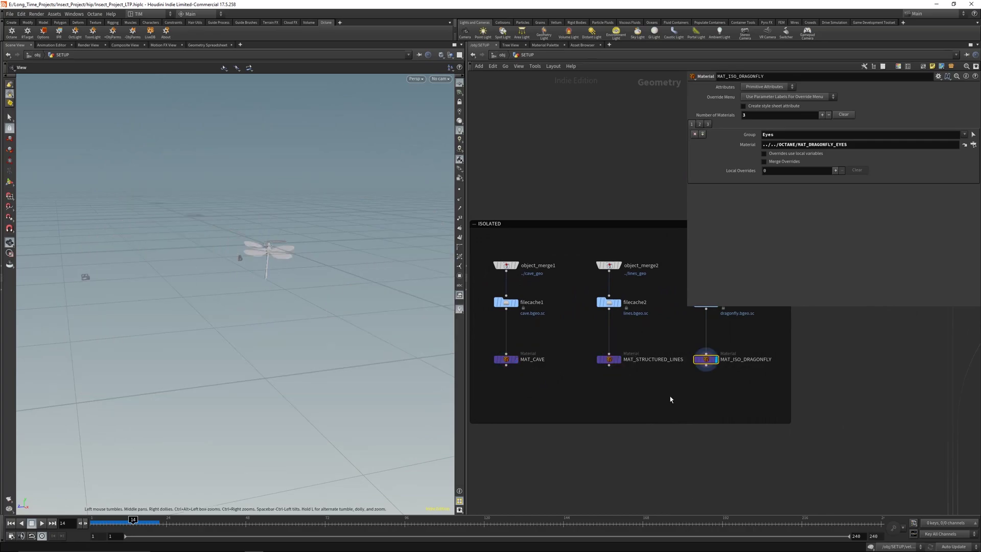
Display MAT_ALL at the end of the main network to show the complete scene
{"action": "scroll", "coordinate": [648, 352], "scroll_direction": "down", "scroll_amount": 4}
{"action": "middle_click_drag", "start_coordinate": [693, 399], "coordinate": [628, 322]}
{"action": "middle_click_drag", "start_coordinate": [713, 458], "coordinate": [620, 293]}
{"action": "middle_click_drag", "start_coordinate": [625, 373], "coordinate": [605, 337]}
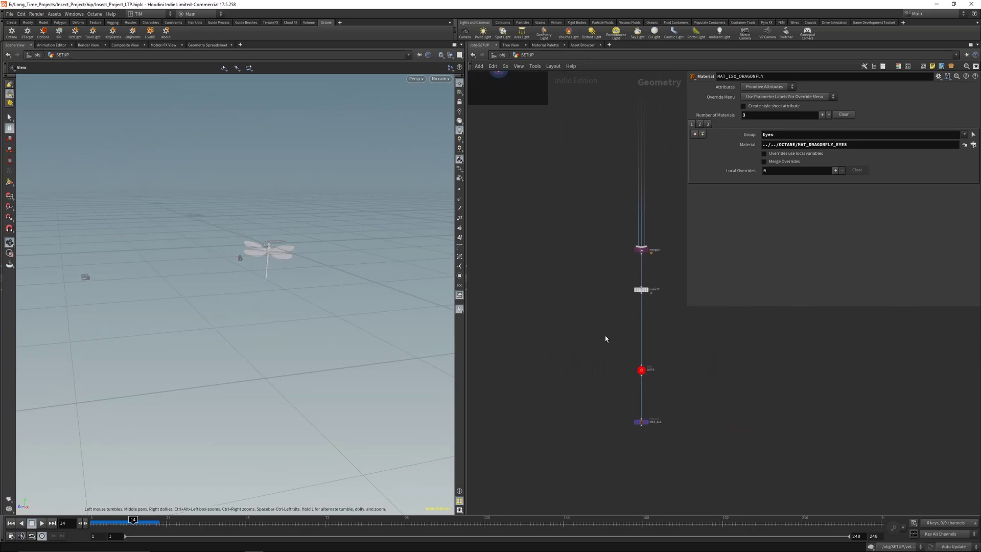
{"action": "left_click", "coordinate": [641, 422]}
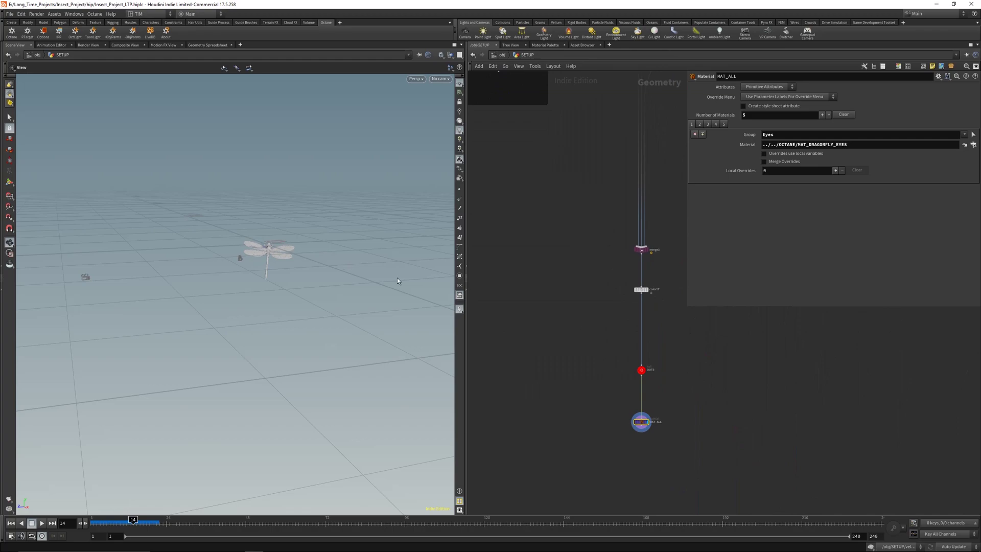
Look over the ISOLATED box and the cave branch of the network, and view the complete cave from several angles
{"action": "middle_click_drag", "start_coordinate": [509, 162], "coordinate": [616, 337]}
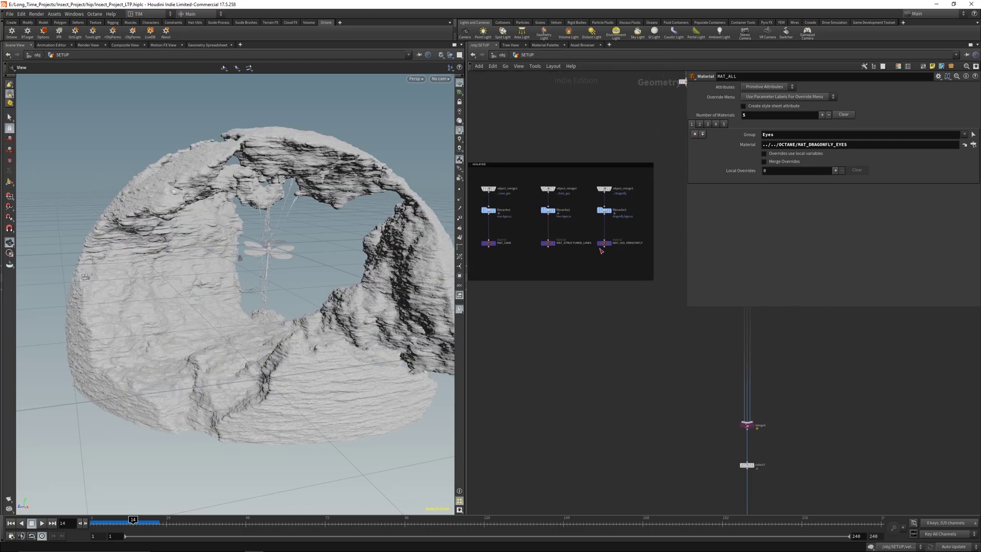
{"action": "scroll", "coordinate": [571, 294], "scroll_direction": "down", "scroll_amount": 6}
{"action": "middle_click_drag", "start_coordinate": [551, 187], "coordinate": [544, 343]}
{"action": "scroll", "coordinate": [555, 314], "scroll_direction": "up", "scroll_amount": 2}
{"action": "scroll", "coordinate": [555, 317], "scroll_direction": "up", "scroll_amount": 2}
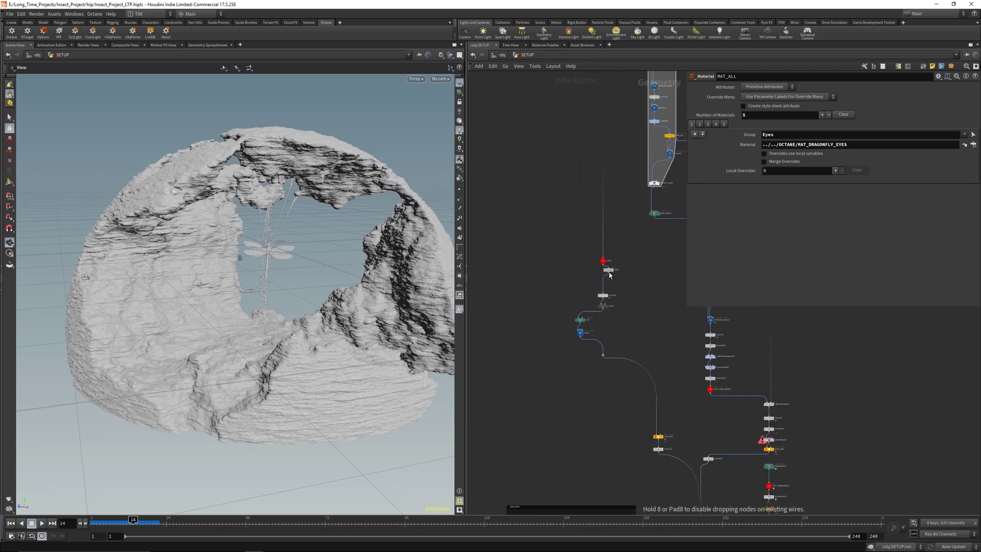
{"action": "left_click_drag", "start_coordinate": [327, 380], "coordinate": [183, 291]}
{"action": "left_click_drag", "start_coordinate": [195, 375], "coordinate": [330, 388]}
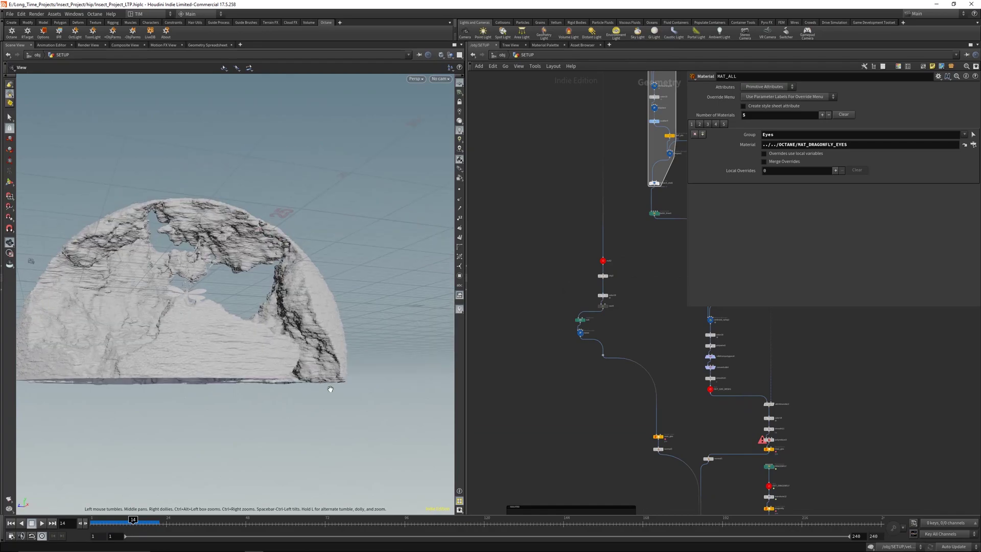
{"action": "left_click_drag", "start_coordinate": [381, 346], "coordinate": [440, 337]}
{"action": "scroll", "coordinate": [593, 322], "scroll_direction": "up", "scroll_amount": 2}
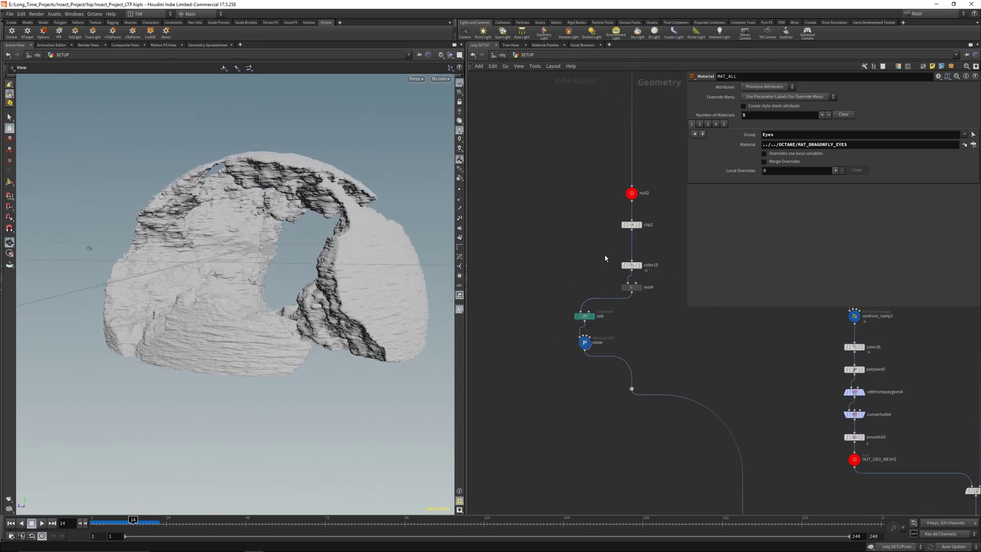
Display the cave branch's sub node and review its subdivision settings and the subdivided cave surface
{"action": "left_click", "coordinate": [584, 316]}
{"action": "left_click", "coordinate": [592, 316]}
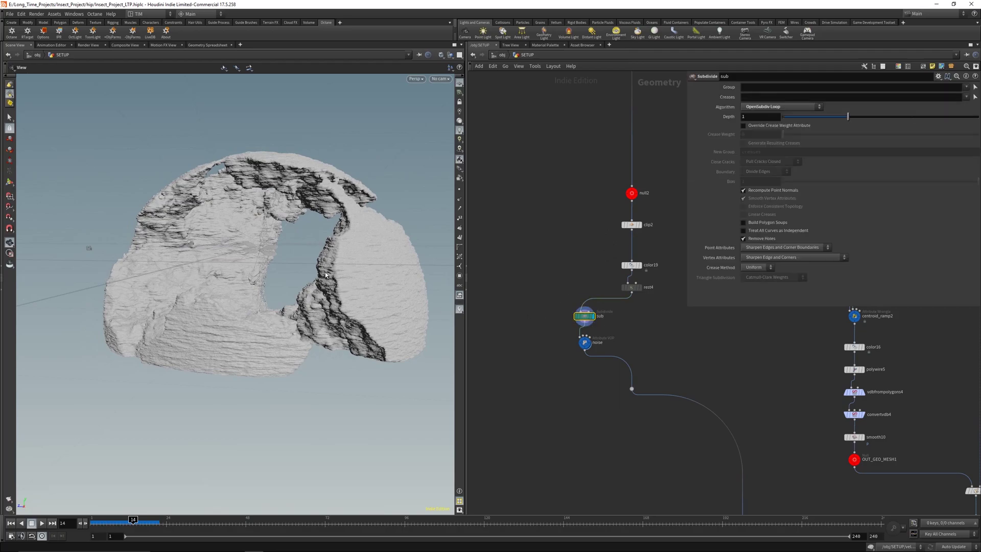
{"action": "left_click_drag", "start_coordinate": [303, 251], "coordinate": [263, 310]}
{"action": "scroll", "coordinate": [542, 322], "scroll_direction": "up", "scroll_amount": 3}
Open the cave's noise VOP and review its rest bind, aanoise1, abs1 and displacenml1 nodes with their settings
{"action": "left_click", "coordinate": [578, 348]}
{"action": "double_click", "coordinate": [579, 347]}
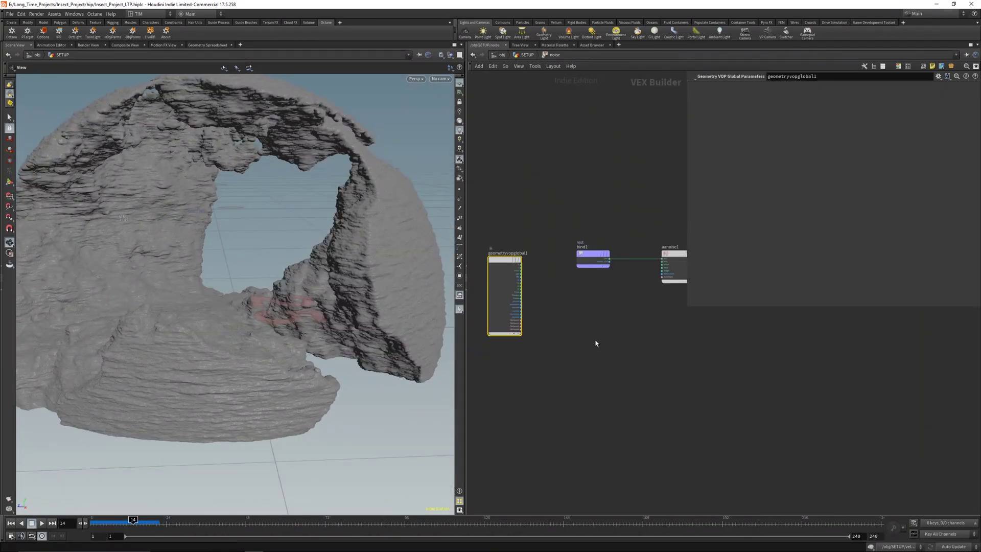
{"action": "left_click_drag", "start_coordinate": [518, 243], "coordinate": [542, 365]}
{"action": "scroll", "coordinate": [629, 305], "scroll_direction": "up", "scroll_amount": 5}
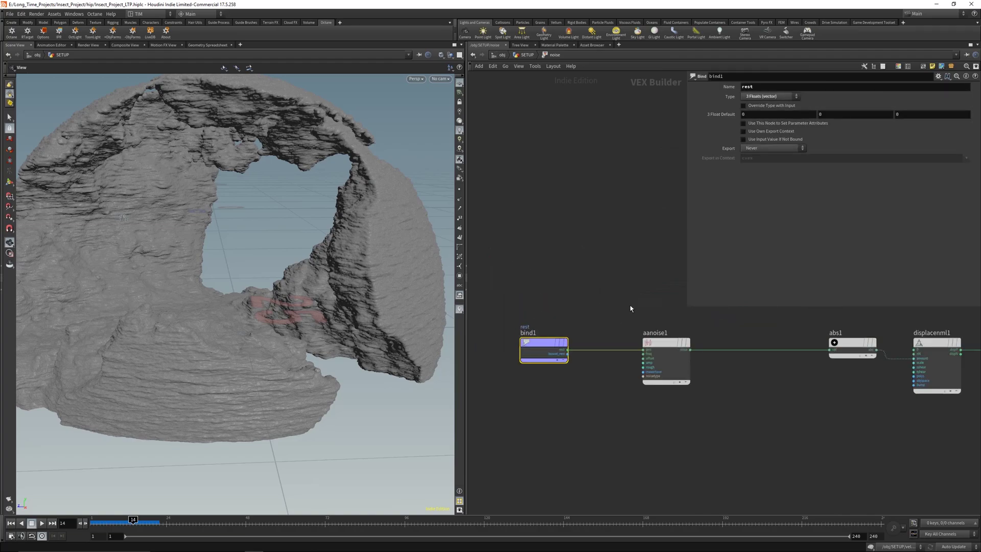
{"action": "left_click_drag", "start_coordinate": [543, 259], "coordinate": [565, 346]}
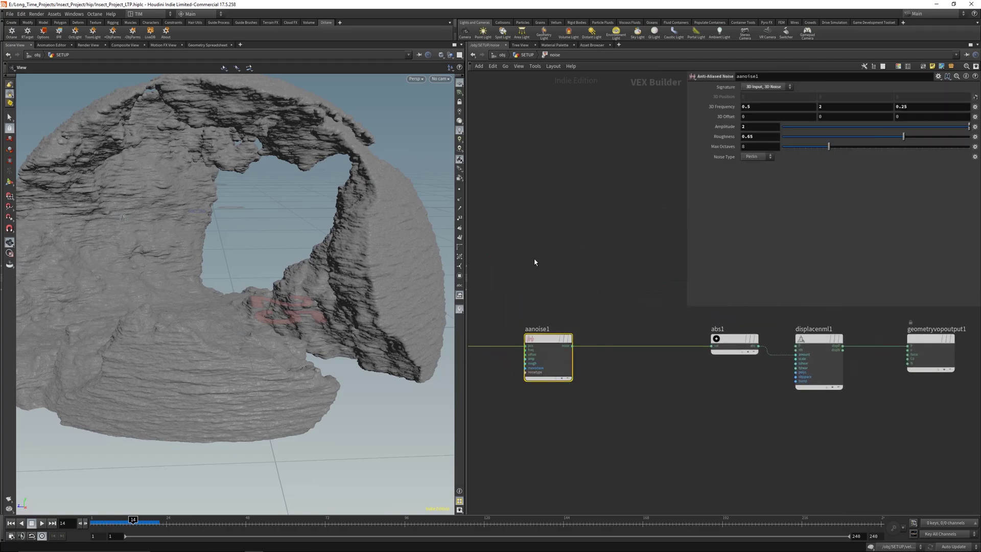
{"action": "key", "text": "Delete"}
{"action": "middle_click_drag", "start_coordinate": [671, 365], "coordinate": [552, 377]}
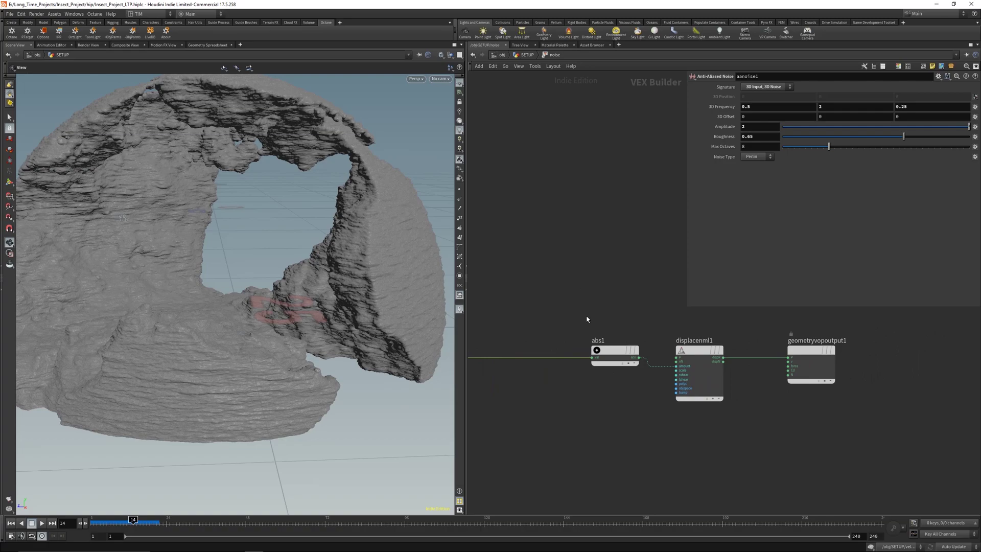
{"action": "left_click_drag", "start_coordinate": [587, 300], "coordinate": [653, 467]}
{"action": "left_click_drag", "start_coordinate": [642, 347], "coordinate": [602, 347]}
{"action": "left_click_drag", "start_coordinate": [662, 321], "coordinate": [684, 370]}
{"action": "left_click", "coordinate": [637, 304]}
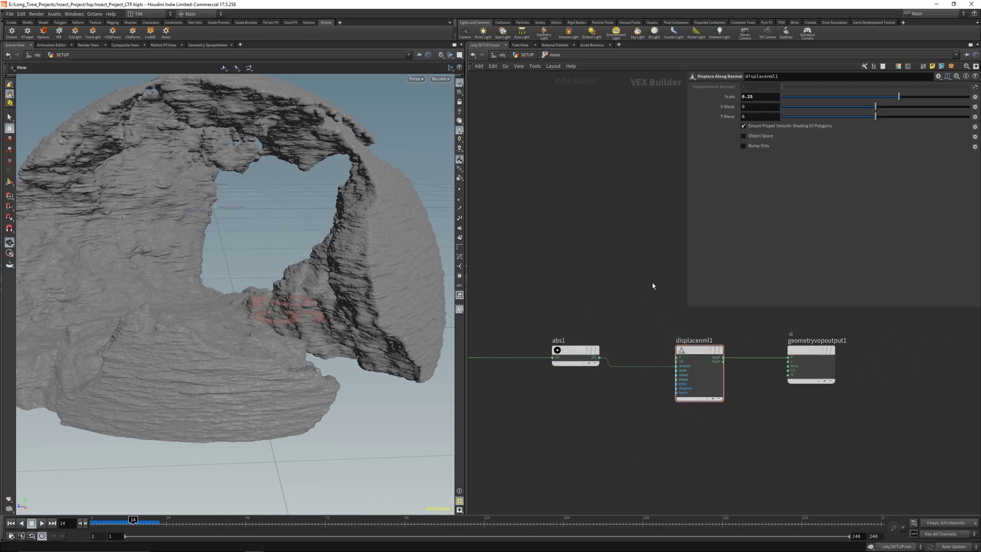
Return to the SETUP network and display MAT_ALL to view the dragonfly and lines inside the cave
{"action": "key", "text": "u"}
{"action": "scroll", "coordinate": [650, 284], "scroll_direction": "down", "scroll_amount": 5}
{"action": "middle_click_drag", "start_coordinate": [666, 377], "coordinate": [513, 187]}
{"action": "scroll", "coordinate": [513, 188], "scroll_direction": "down", "scroll_amount": 2}
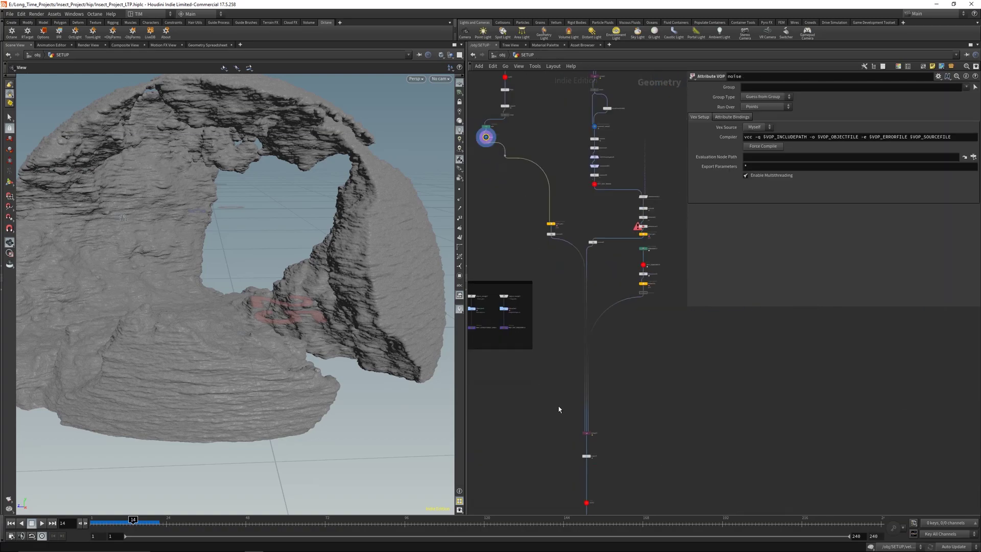
{"action": "middle_click_drag", "start_coordinate": [558, 409], "coordinate": [566, 217]}
{"action": "left_click", "coordinate": [597, 340]}
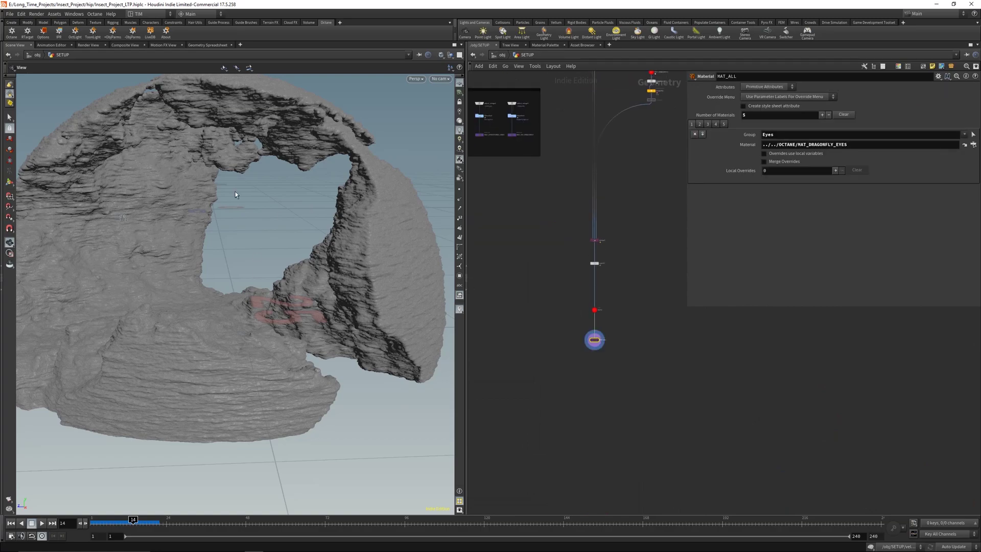
{"action": "left_click_drag", "start_coordinate": [235, 194], "coordinate": [240, 220]}
Go up to the object level and bring the SCENE, RENDERING and CAMERAS node groups into view
{"action": "left_click", "coordinate": [502, 55]}
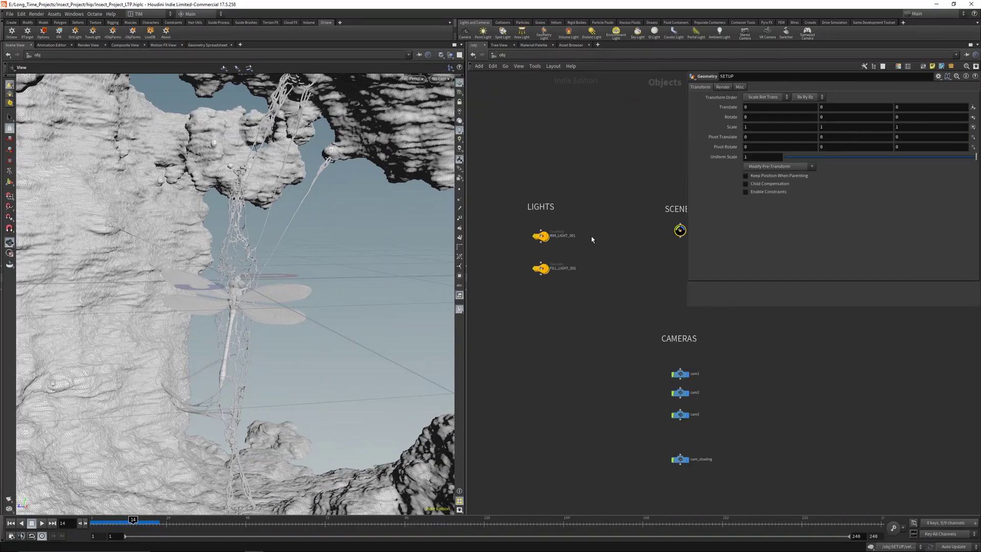
{"action": "key", "text": "h"}
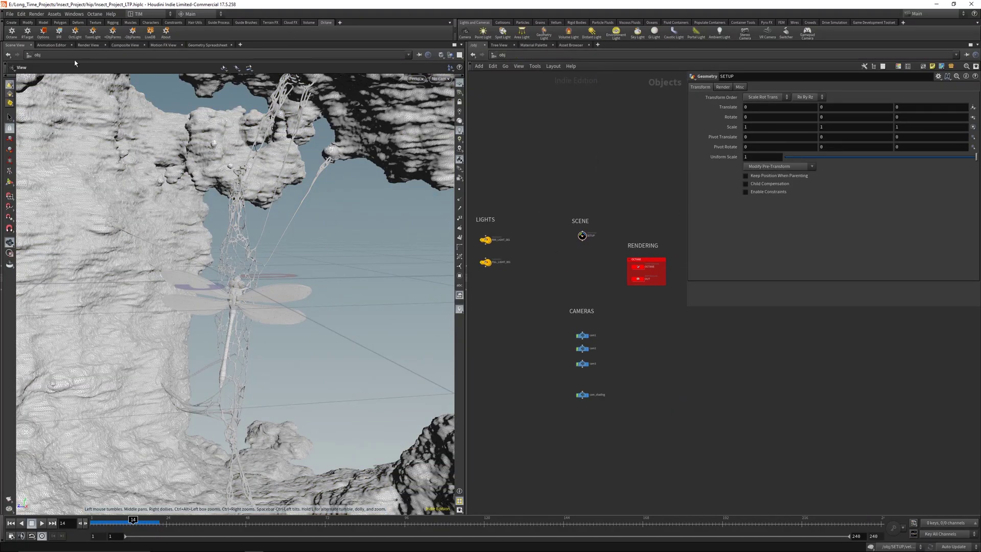
{"action": "scroll", "coordinate": [617, 294], "scroll_direction": "up", "scroll_amount": 4}
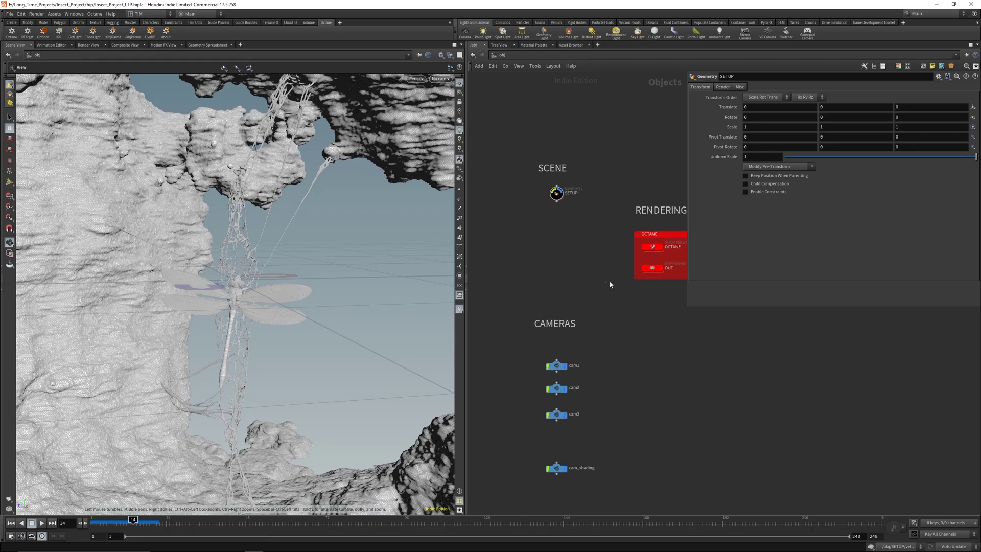
Select the OUT network, look through cam_shading in the viewport and start the Octane IPR render
{"action": "left_click", "coordinate": [672, 262]}
{"action": "left_click", "coordinate": [440, 79]}
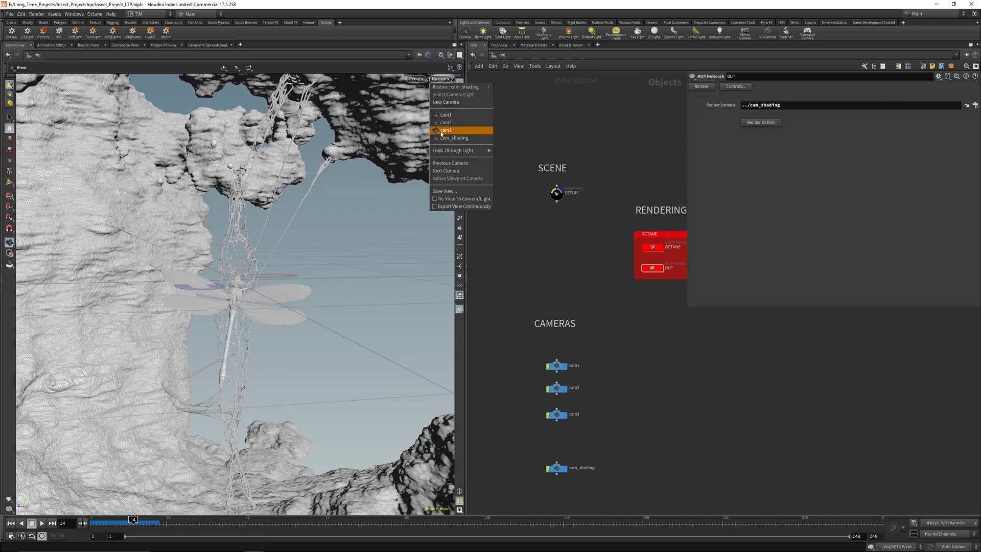
{"action": "left_click", "coordinate": [443, 134]}
{"action": "left_click", "coordinate": [439, 78]}
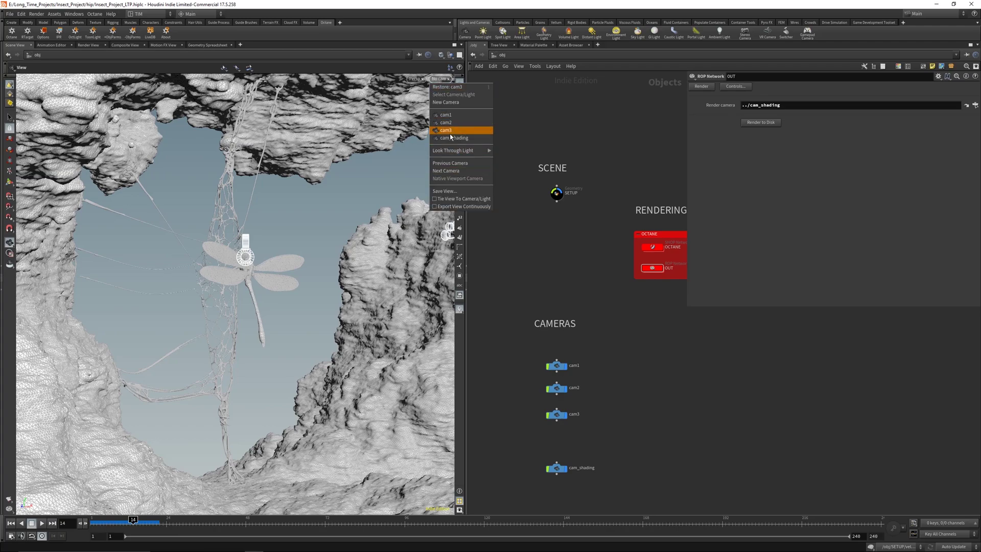
{"action": "left_click", "coordinate": [58, 33]}
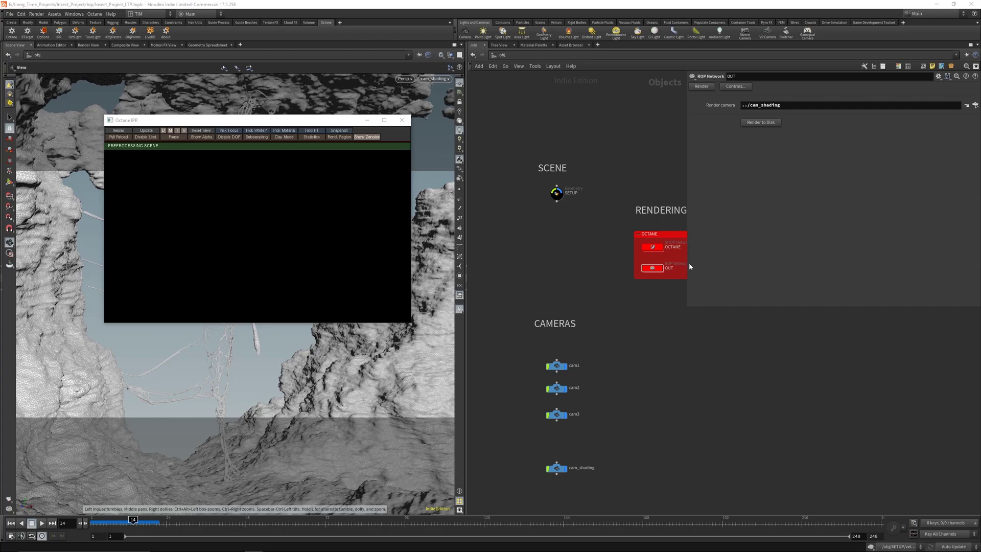
Open the OCTANE render target network, review its environment nodes and toggle the HDRI switch off and back on
{"action": "double_click", "coordinate": [661, 247]}
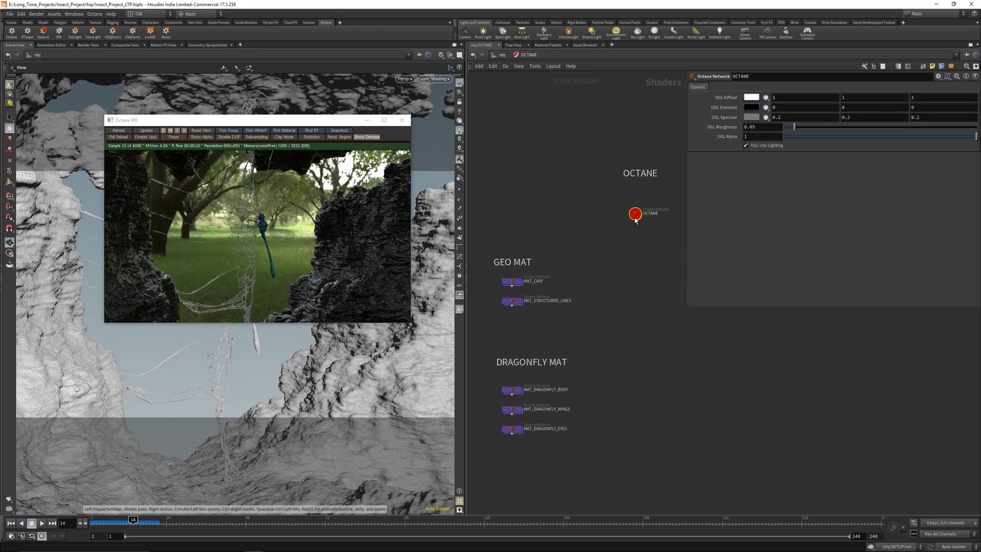
{"action": "double_click", "coordinate": [627, 216]}
{"action": "middle_click_drag", "start_coordinate": [638, 287], "coordinate": [554, 350]}
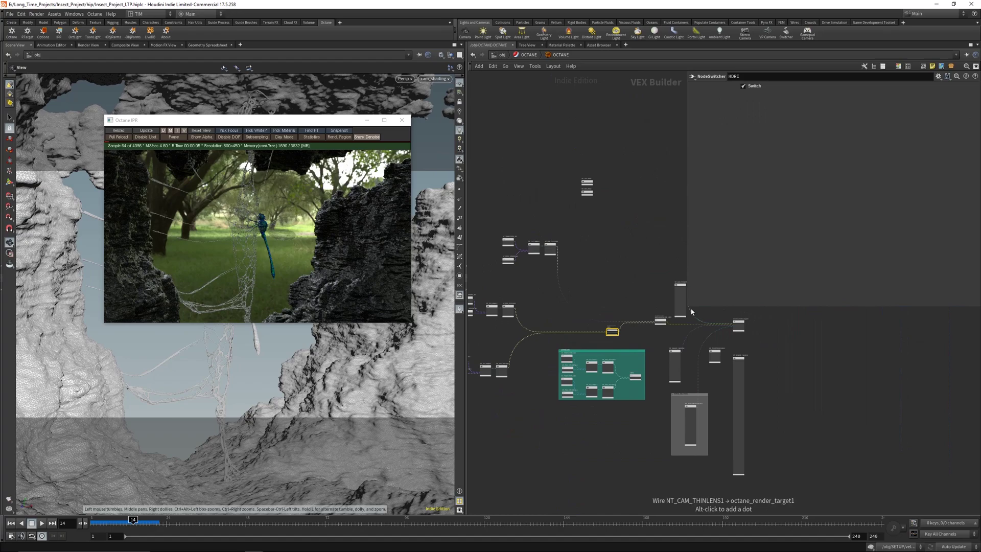
{"action": "left_click_drag", "start_coordinate": [686, 307], "coordinate": [786, 225]}
{"action": "scroll", "coordinate": [674, 310], "scroll_direction": "up", "scroll_amount": 5}
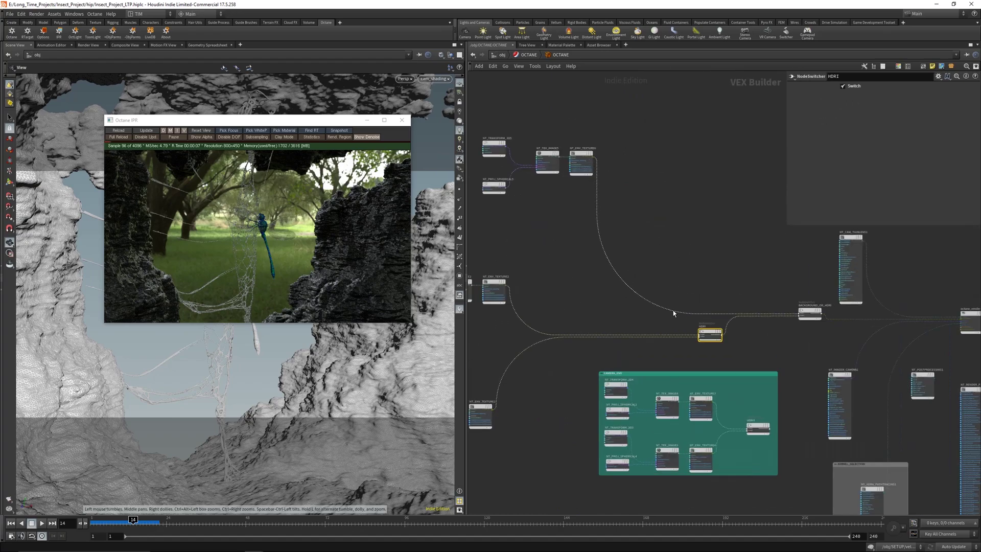
{"action": "middle_click_drag", "start_coordinate": [630, 312], "coordinate": [739, 305]}
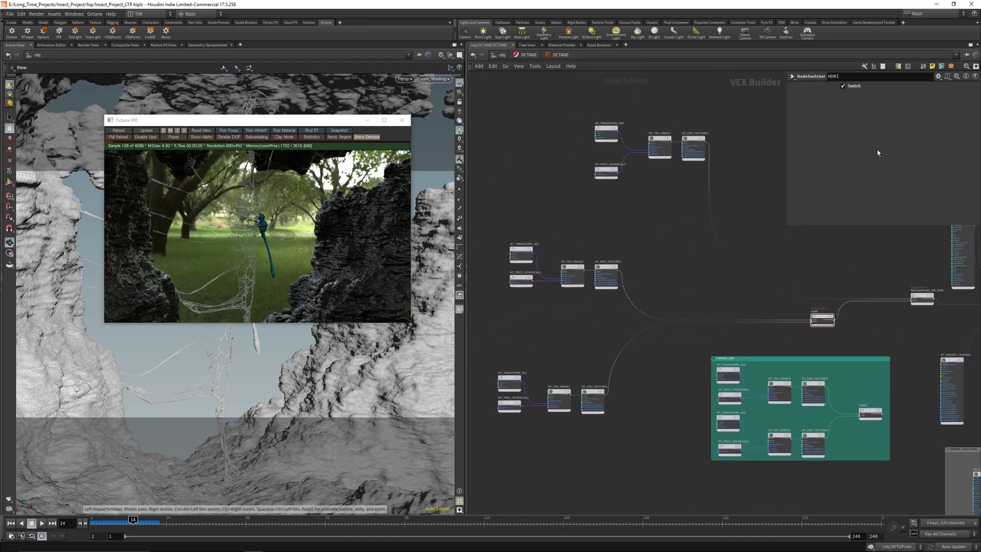
{"action": "left_click", "coordinate": [844, 87]}
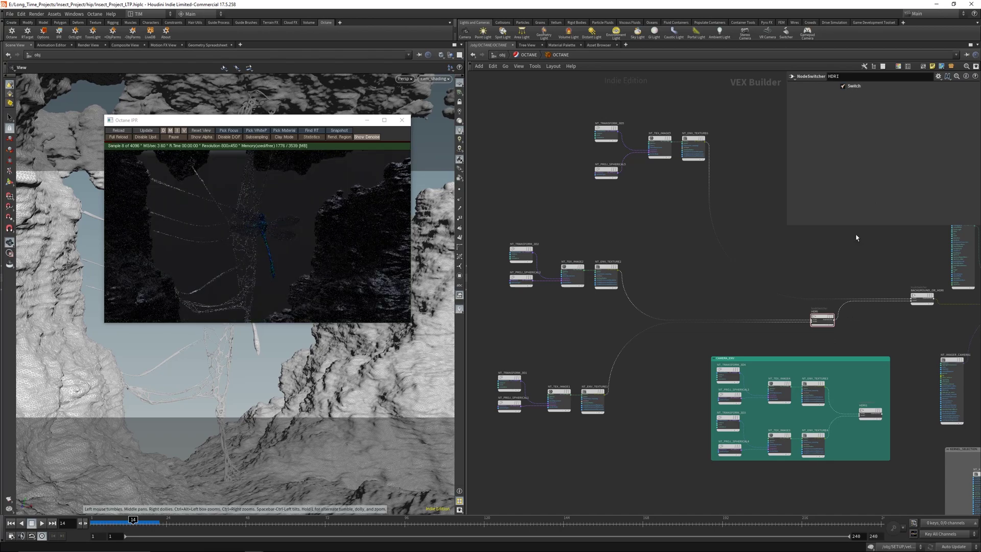
{"action": "middle_click_drag", "start_coordinate": [708, 281], "coordinate": [596, 262]}
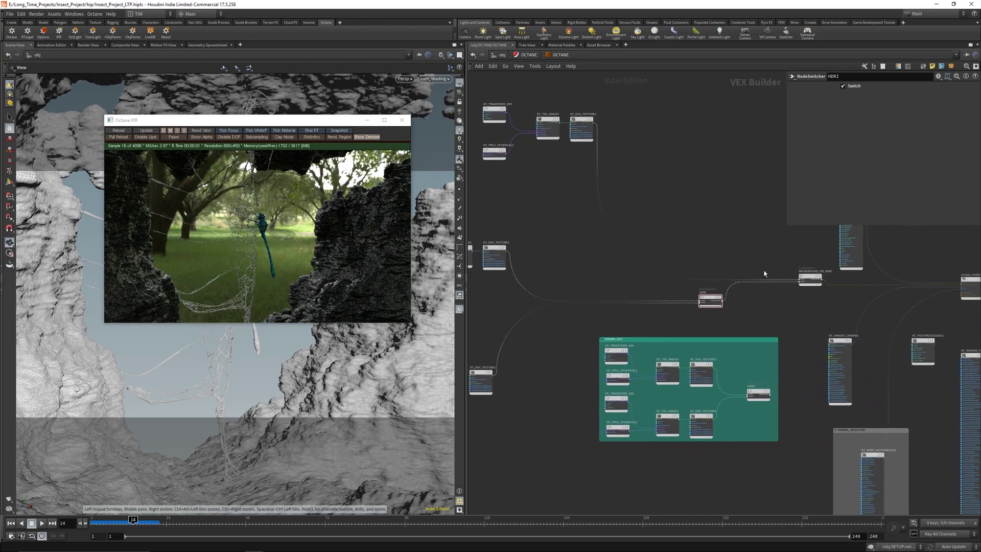
Return to the object level, check RIM_LIGHT_001's light emission settings and reopen the OCTANE shader network at GEO MAT
{"action": "key", "text": "u"}
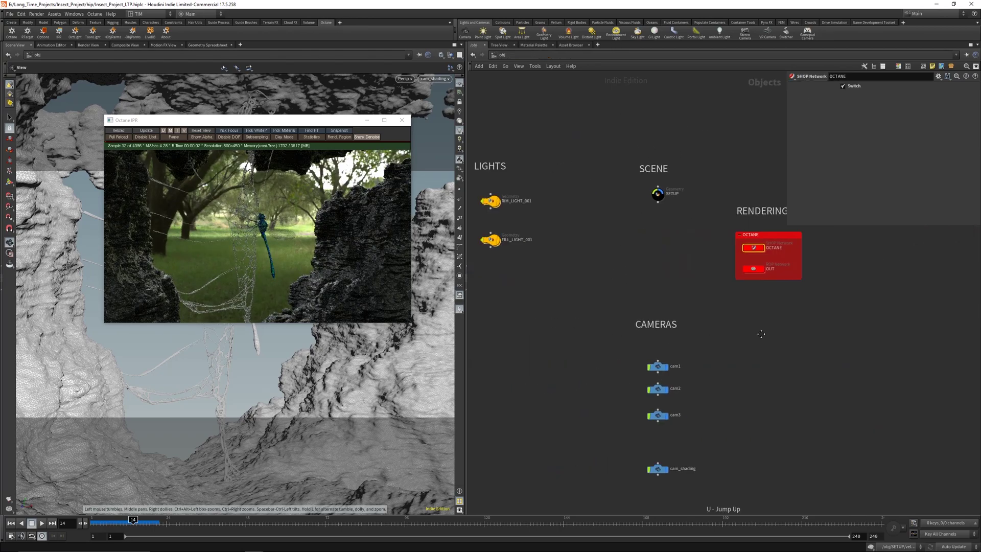
{"action": "key", "text": "i"}
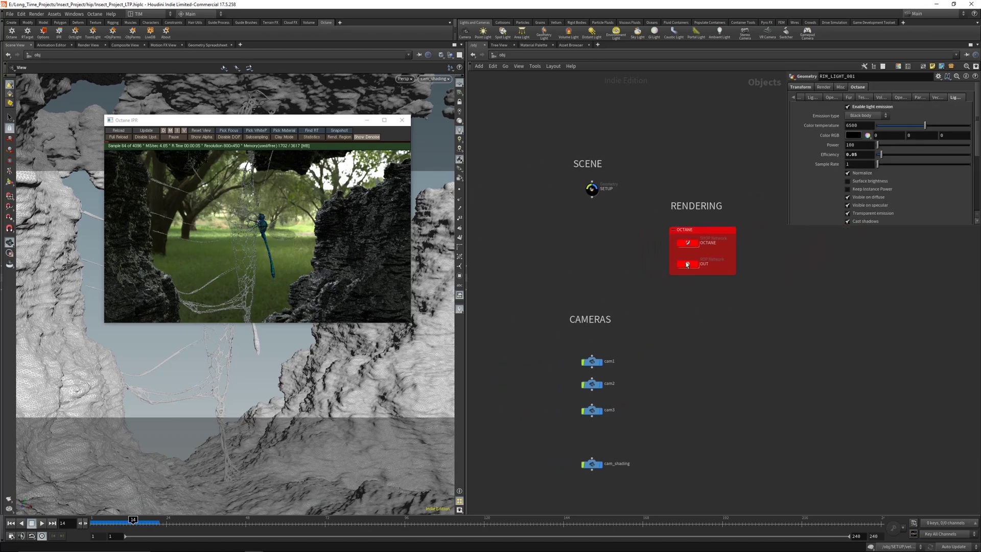
{"action": "middle_click_drag", "start_coordinate": [542, 294], "coordinate": [639, 282]}
{"action": "scroll", "coordinate": [627, 276], "scroll_direction": "up", "scroll_amount": 3}
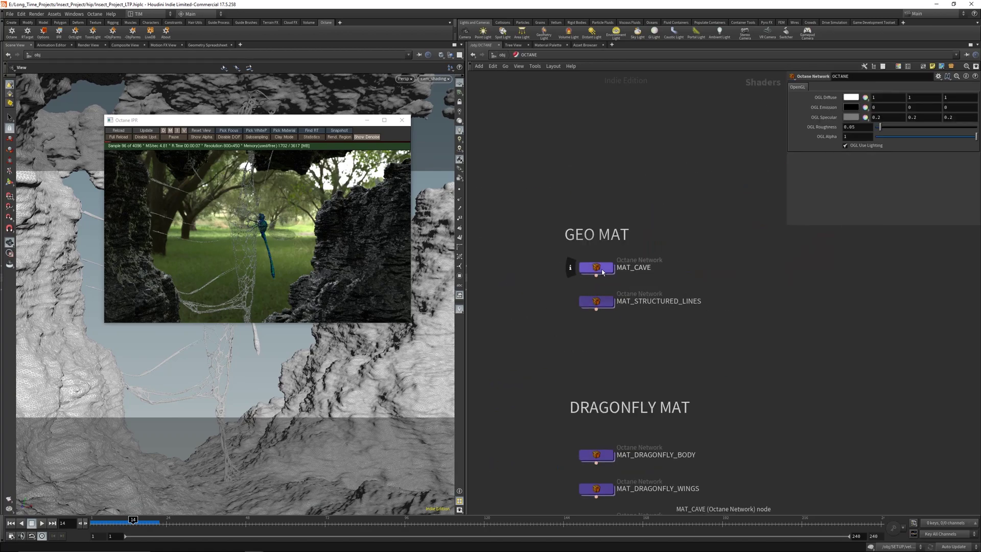
Open the MAT_CAVE material and review the NT_TEX_DIRT1 settings, noise and mix textures, and universal material
{"action": "double_click", "coordinate": [599, 271]}
{"action": "scroll", "coordinate": [720, 339], "scroll_direction": "down", "scroll_amount": 1}
{"action": "middle_click_drag", "start_coordinate": [784, 325], "coordinate": [749, 317]}
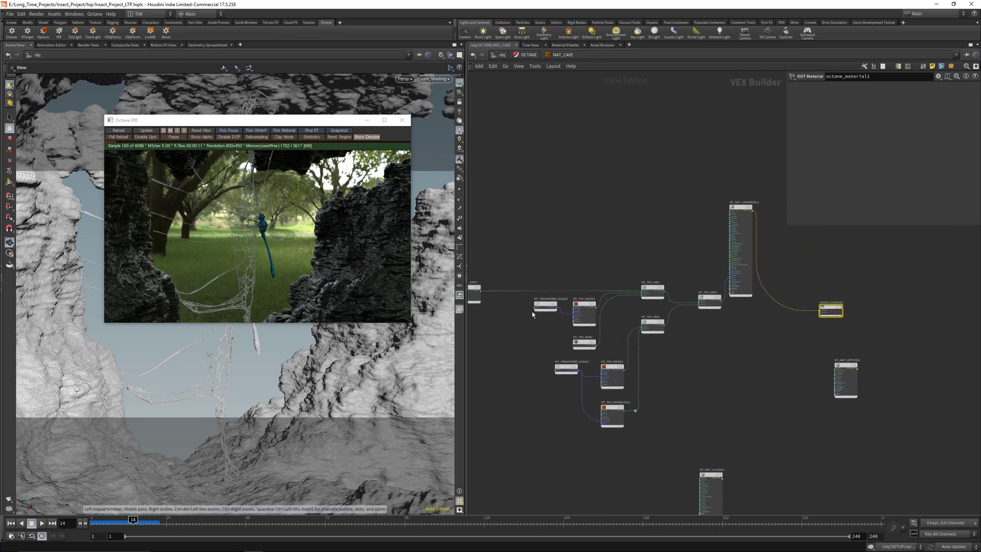
{"action": "middle_click_drag", "start_coordinate": [534, 308], "coordinate": [619, 293]}
{"action": "scroll", "coordinate": [571, 265], "scroll_direction": "up", "scroll_amount": 3}
{"action": "left_click", "coordinate": [557, 287]}
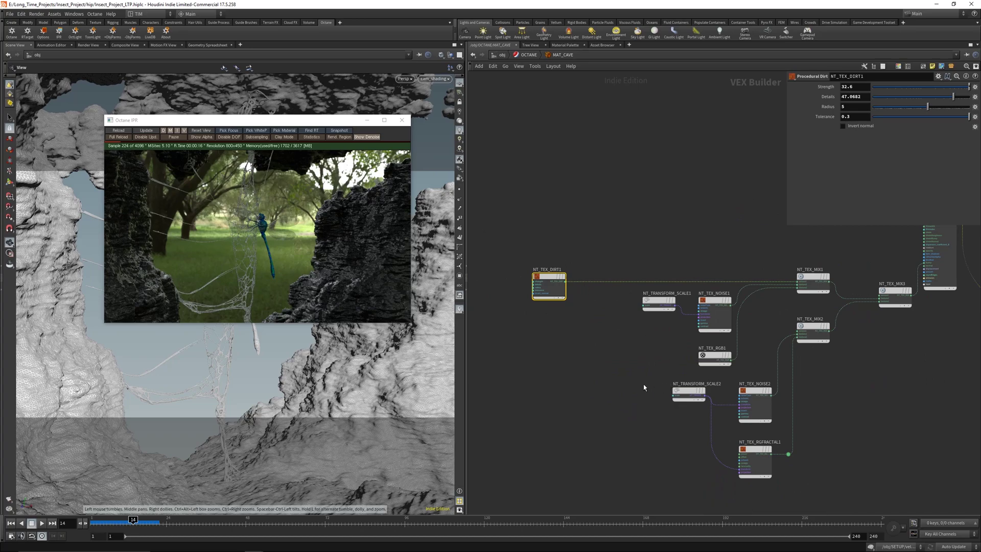
{"action": "middle_click_drag", "start_coordinate": [759, 394], "coordinate": [694, 362]}
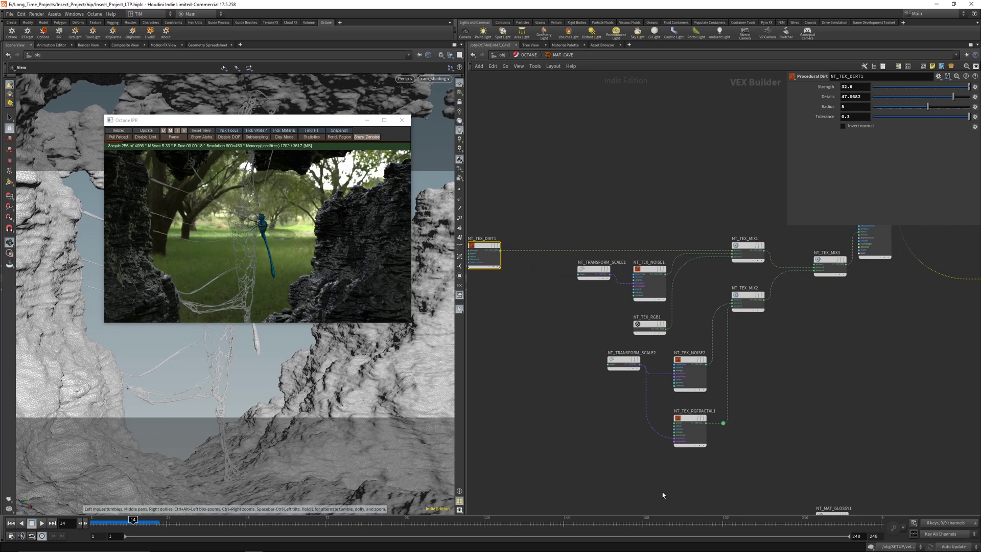
{"action": "middle_click_drag", "start_coordinate": [864, 325], "coordinate": [690, 327]}
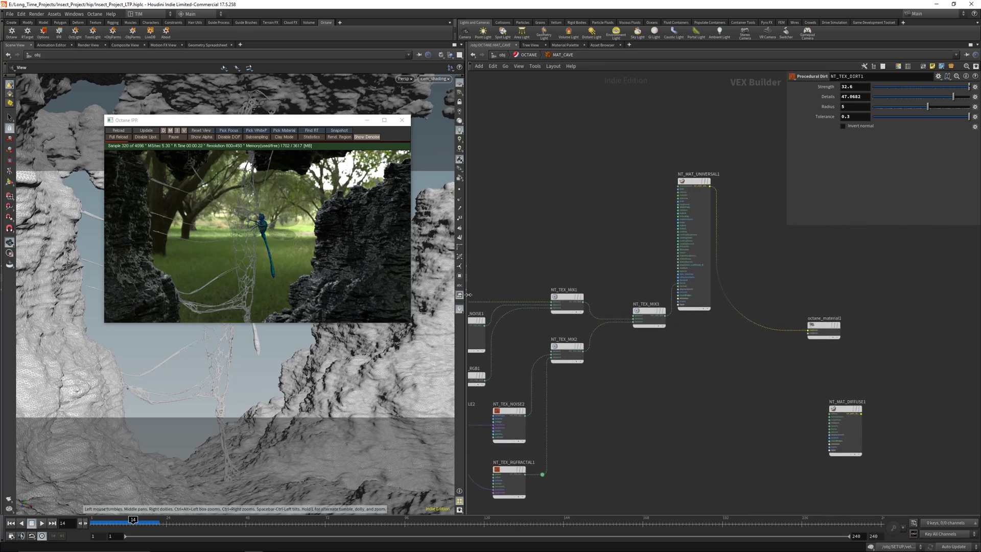
Open the MAT_STRUCTURED_LINES material, review the NT_MAT_SPECULAR1 settings and return to the shader network
{"action": "key", "text": "u"}
{"action": "double_click", "coordinate": [599, 301]}
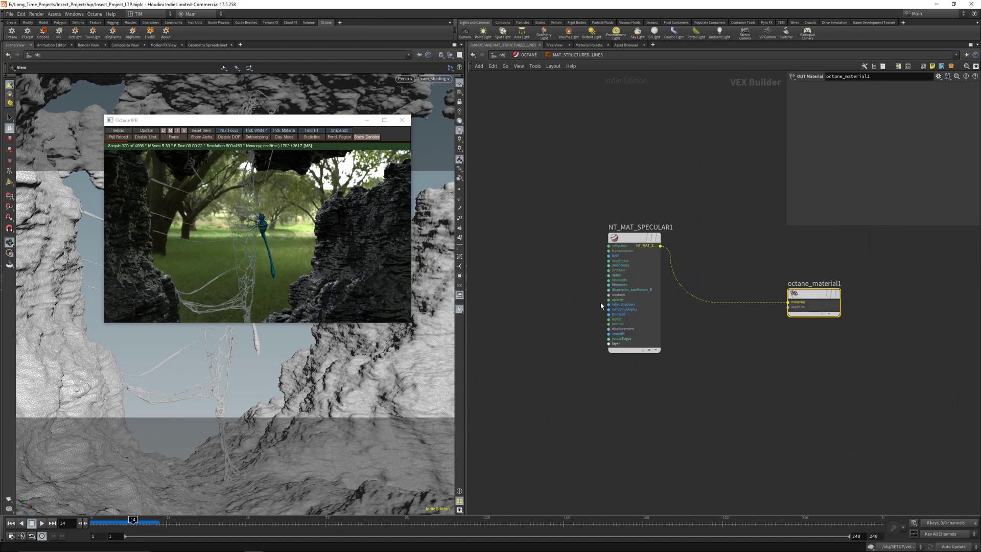
{"action": "left_click_drag", "start_coordinate": [629, 168], "coordinate": [634, 384]}
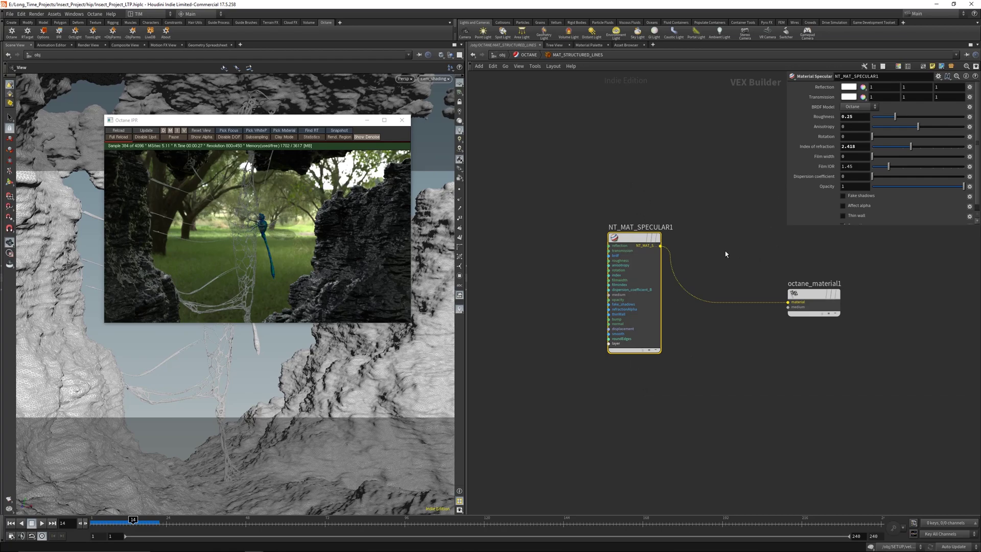
{"action": "key", "text": "u"}
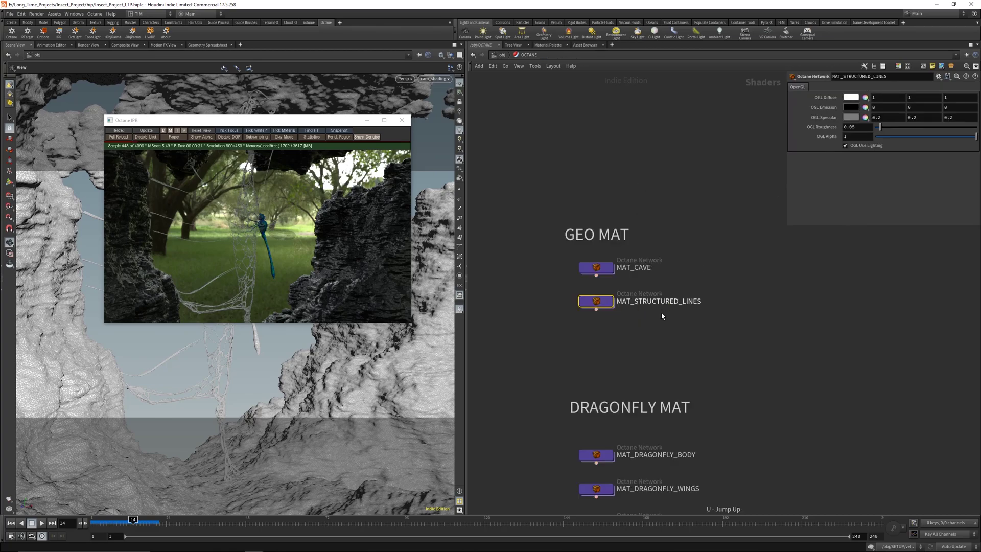
Find the DRAGONFLY MAT group and open the MAT_DRAGONFLY_BODY material network
{"action": "scroll", "coordinate": [645, 336], "scroll_direction": "down", "scroll_amount": 2}
{"action": "middle_click_drag", "start_coordinate": [646, 337], "coordinate": [632, 230]}
{"action": "scroll", "coordinate": [586, 337], "scroll_direction": "up", "scroll_amount": 4}
{"action": "double_click", "coordinate": [586, 319]}
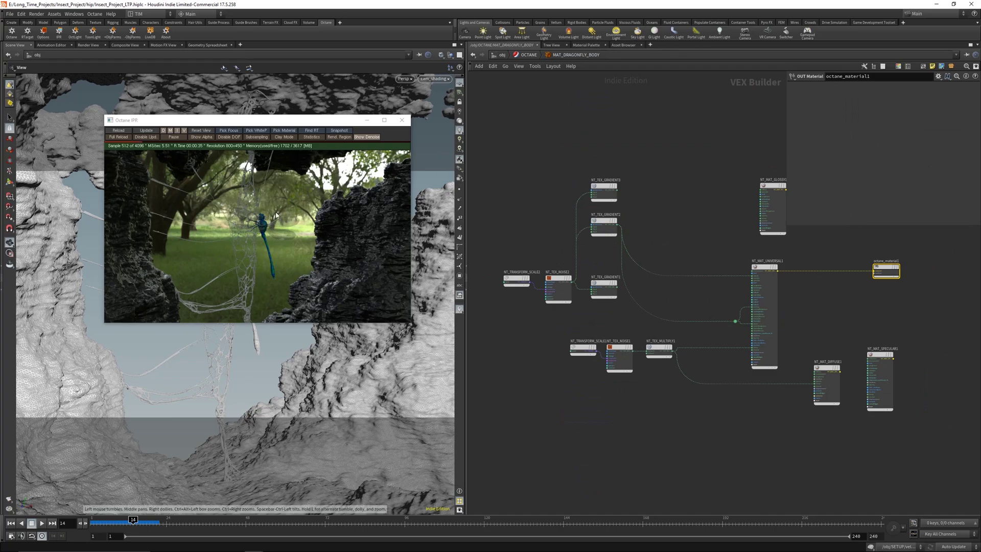
Magnify the dragonfly in the Octane IPR, limit rendering to a region around its body and enlarge the IPR window
{"action": "scroll", "coordinate": [275, 215], "scroll_direction": "up", "scroll_amount": 5}
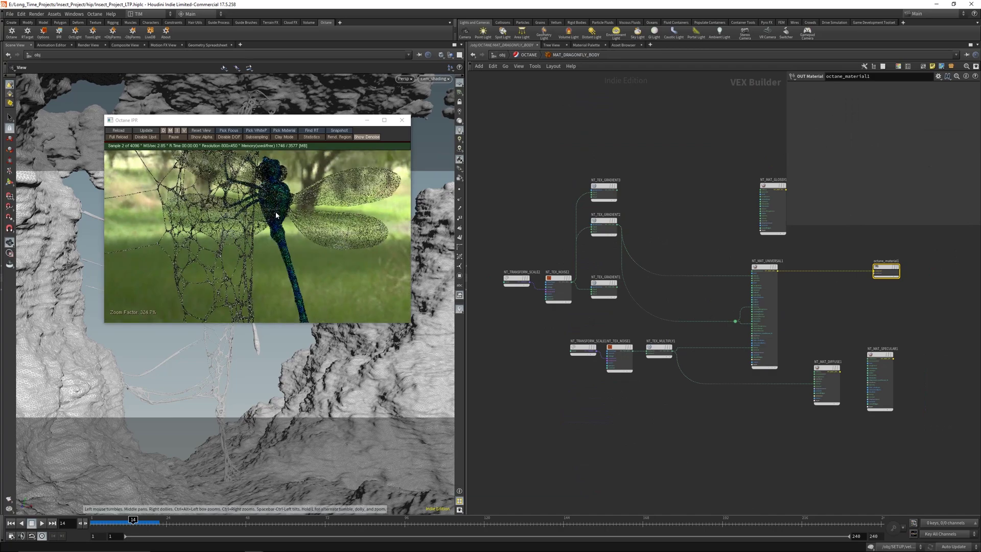
{"action": "left_click", "coordinate": [345, 138]}
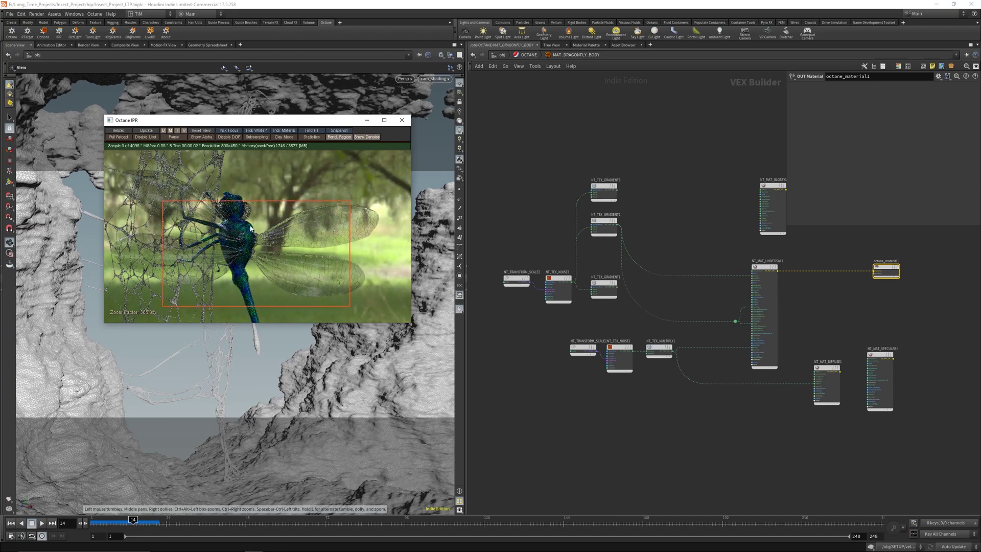
{"action": "left_click_drag", "start_coordinate": [301, 121], "coordinate": [214, 86]}
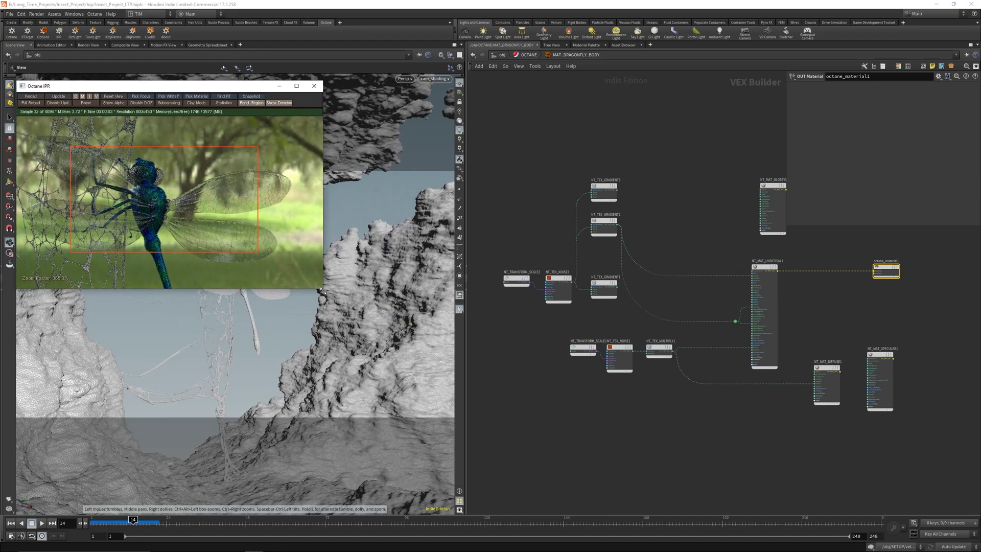
{"action": "left_click_drag", "start_coordinate": [322, 290], "coordinate": [403, 347]}
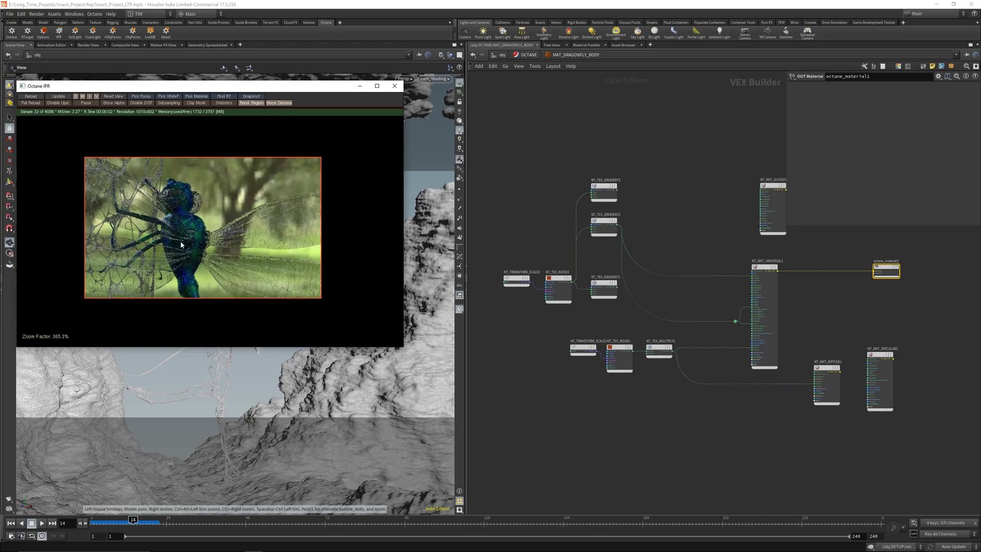
Review the dragonfly body's NT_TEX_GRADIENT2 and NT_TEX_GRADIENT1 color ramps and their connections to the universal material
{"action": "scroll", "coordinate": [539, 225], "scroll_direction": "up", "scroll_amount": 5}
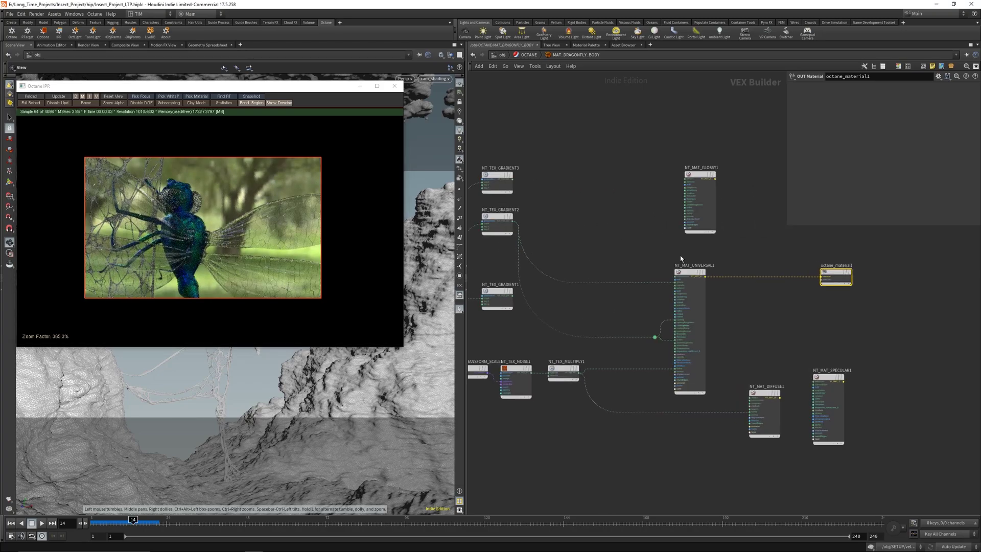
{"action": "left_click_drag", "start_coordinate": [555, 245], "coordinate": [559, 393]}
{"action": "left_click_drag", "start_coordinate": [611, 116], "coordinate": [645, 181]}
{"action": "left_click", "coordinate": [638, 214]}
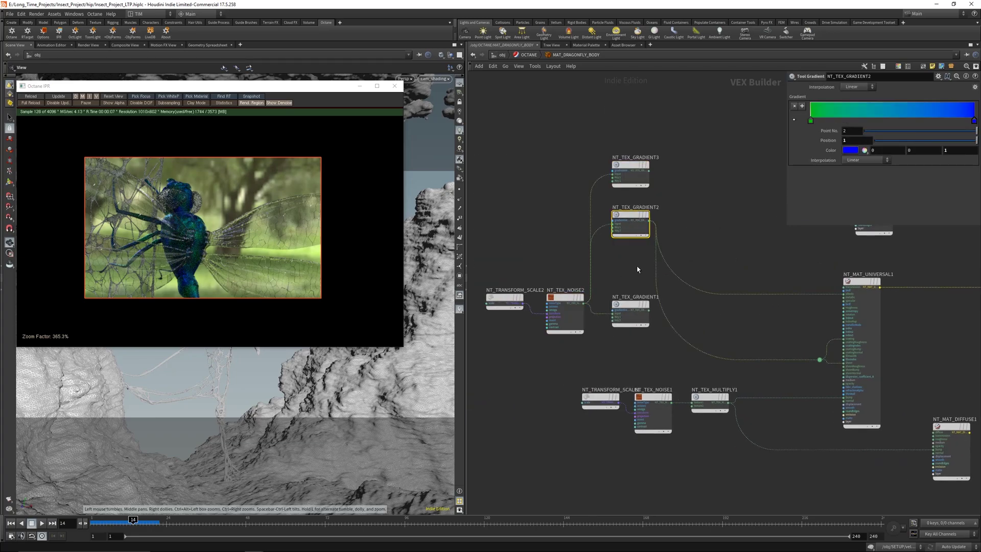
{"action": "left_click", "coordinate": [637, 319]}
{"action": "middle_click_drag", "start_coordinate": [657, 348], "coordinate": [589, 339]}
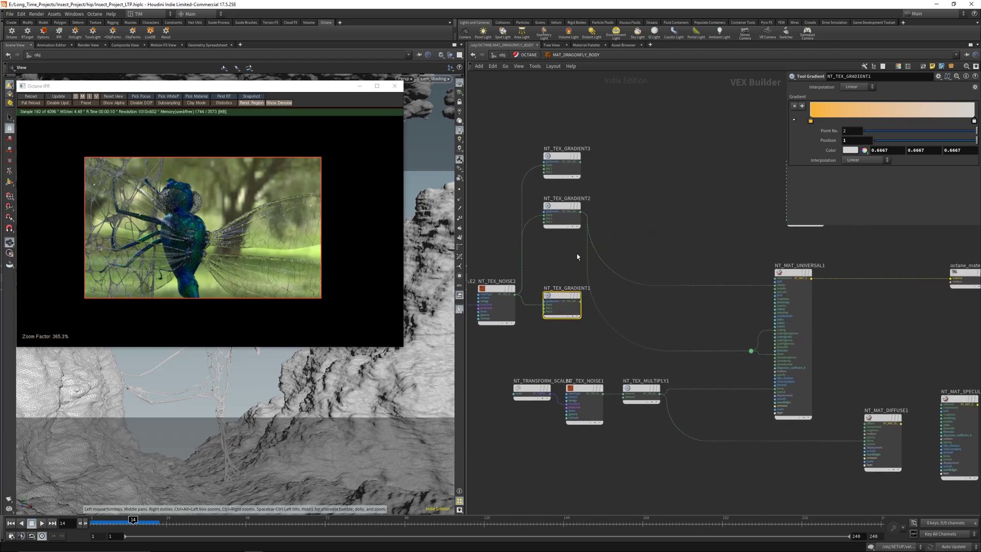
Turn off the IPR render region and review the body's NT_MAT_UNIVERSAL1 settings
{"action": "left_click", "coordinate": [257, 103]}
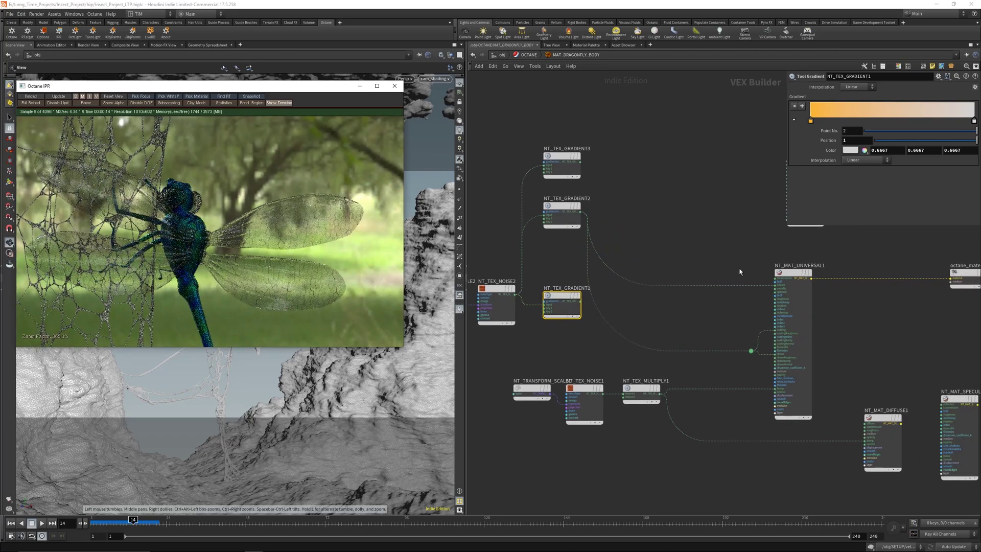
{"action": "left_click", "coordinate": [792, 317]}
{"action": "middle_click_drag", "start_coordinate": [864, 344], "coordinate": [752, 310]}
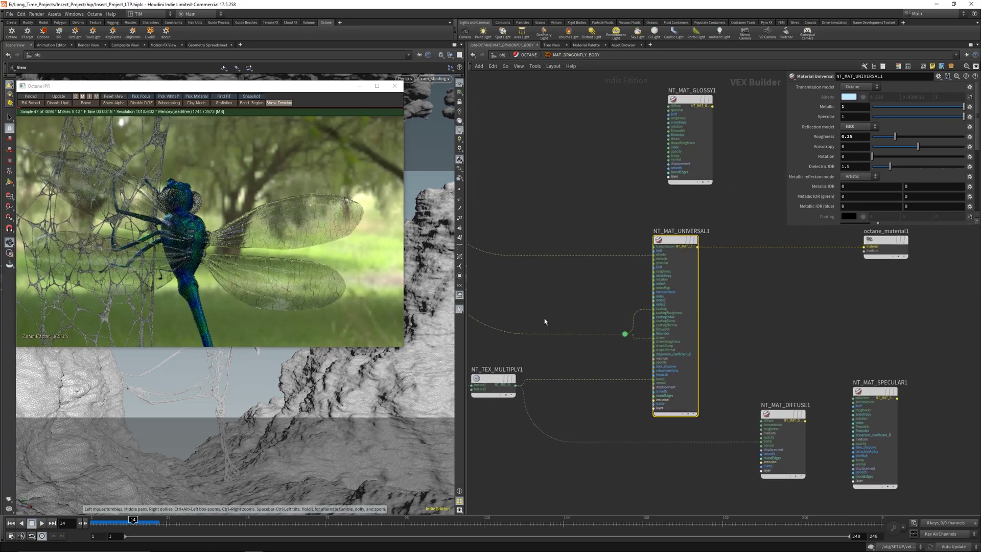
Move the NT_MAT_DIFFUSE1 and NT_MAT_SPECULAR1 nodes side by side below NT_MAT_UNIVERSAL1
{"action": "scroll", "coordinate": [756, 332], "scroll_direction": "down", "scroll_amount": 3}
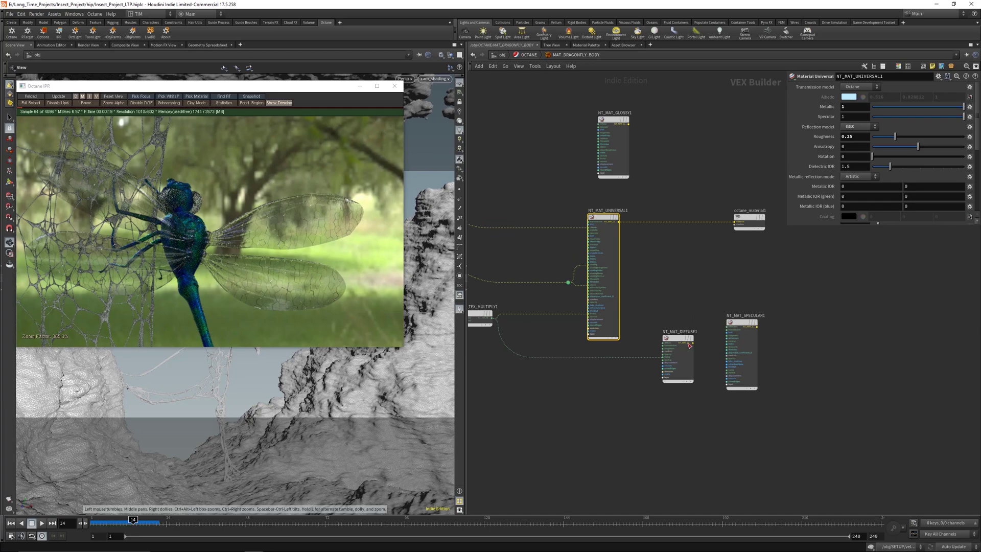
{"action": "mouse_move", "coordinate": [673, 343]}
{"action": "left_click_drag", "start_coordinate": [673, 343], "coordinate": [619, 381]}
{"action": "left_click", "coordinate": [742, 322]}
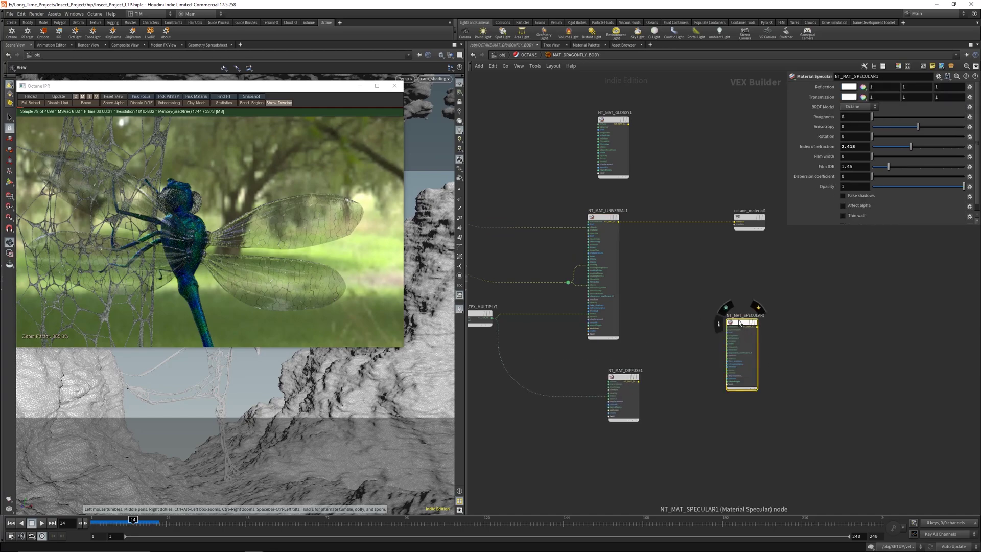
{"action": "left_click_drag", "start_coordinate": [742, 321], "coordinate": [671, 370]}
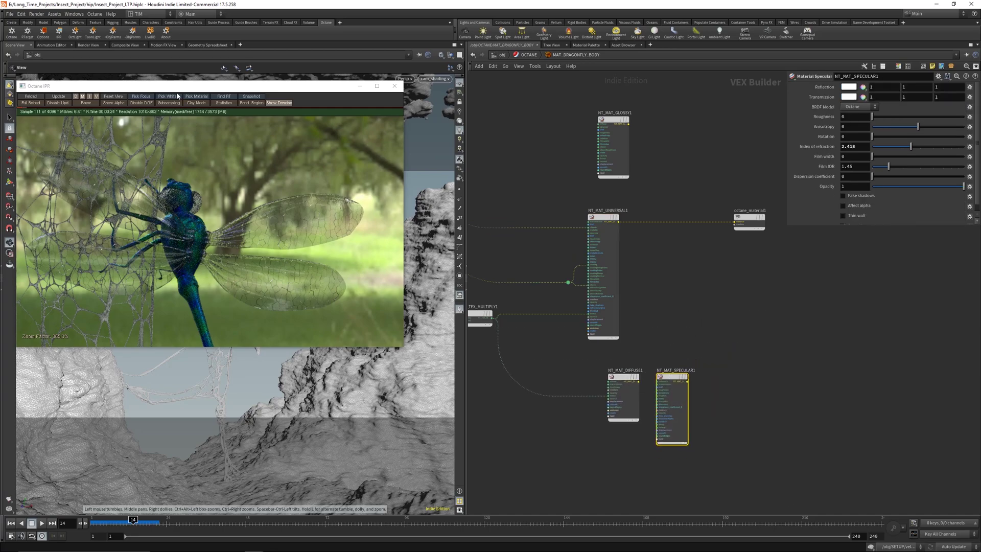
Reset the IPR view to the full frame and open the MAT_DRAGONFLY_WINGS material network
{"action": "left_click", "coordinate": [122, 97]}
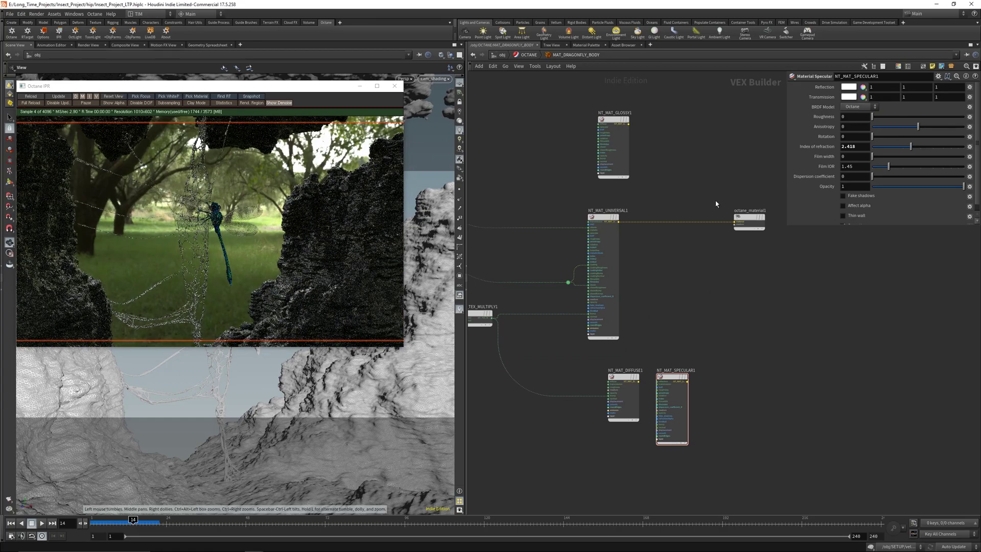
{"action": "key", "text": "u"}
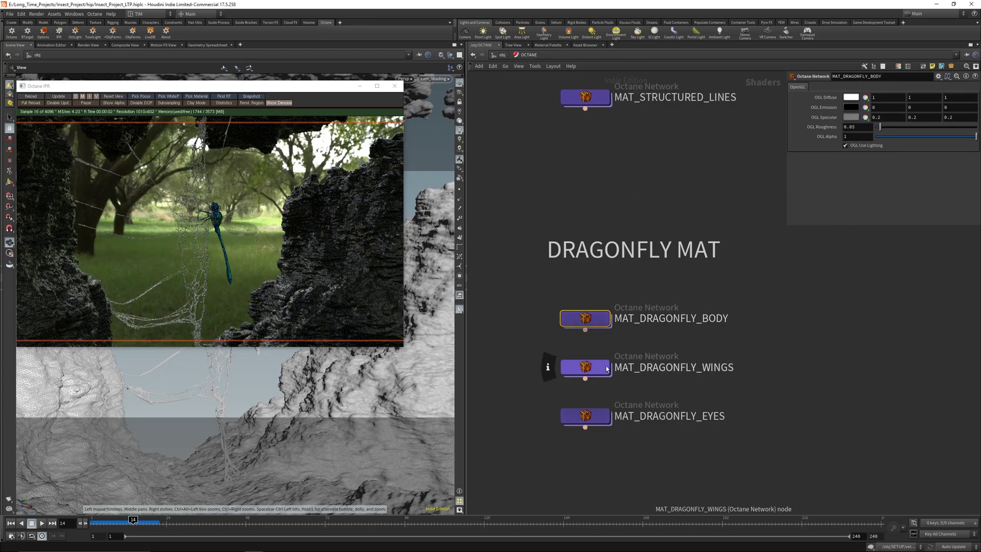
{"action": "double_click", "coordinate": [608, 365]}
{"action": "middle_click_drag", "start_coordinate": [779, 356], "coordinate": [628, 345]}
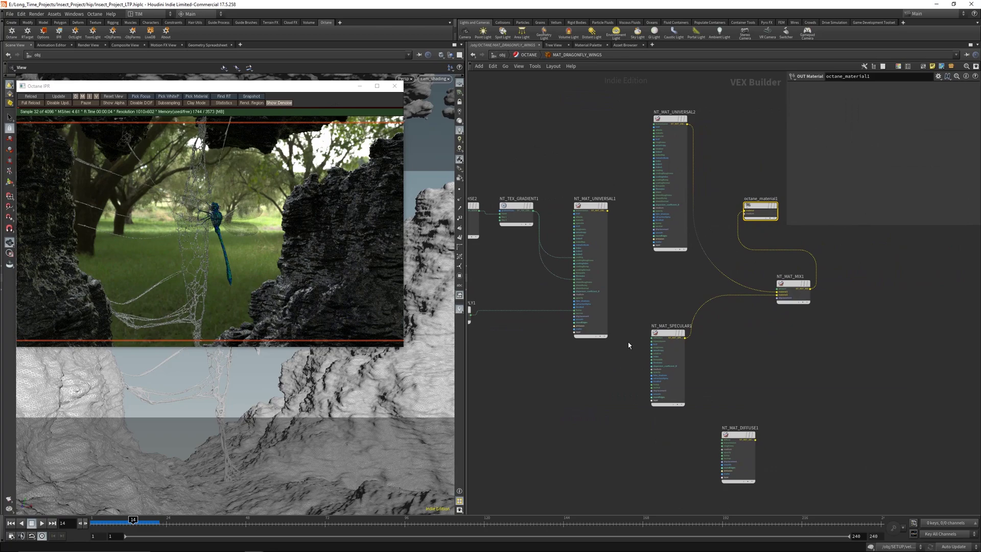
Review the NT_MAT_SPECULAR1, NT_MAT_UNIVERSAL2 and NT_MAT_MIX1 settings in the wings material, and select the separate NT_MAT_UNIVERSAL1 branch
{"action": "left_click_drag", "start_coordinate": [660, 290], "coordinate": [674, 337]}
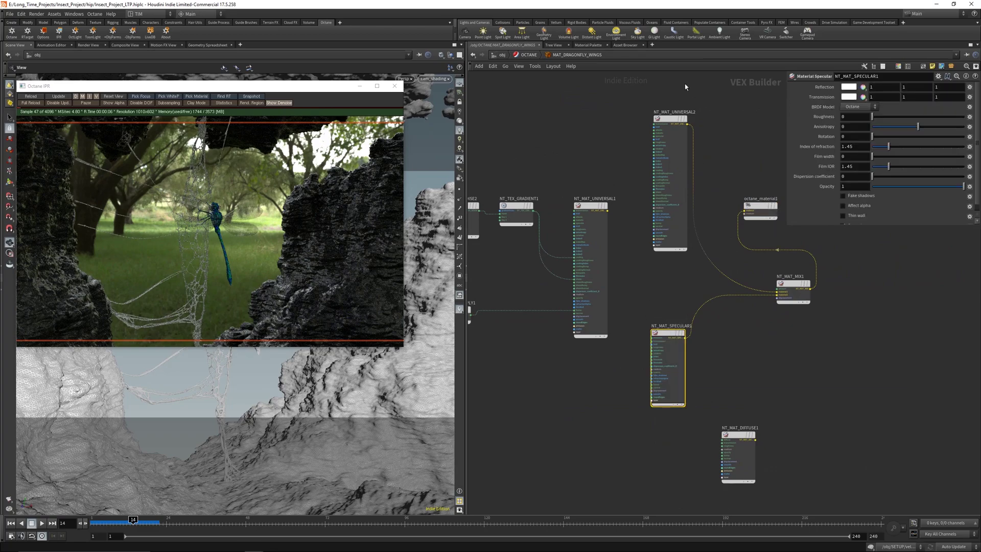
{"action": "left_click", "coordinate": [673, 174]}
{"action": "middle_click_drag", "start_coordinate": [707, 146], "coordinate": [651, 185]}
{"action": "scroll", "coordinate": [626, 149], "scroll_direction": "up", "scroll_amount": 3}
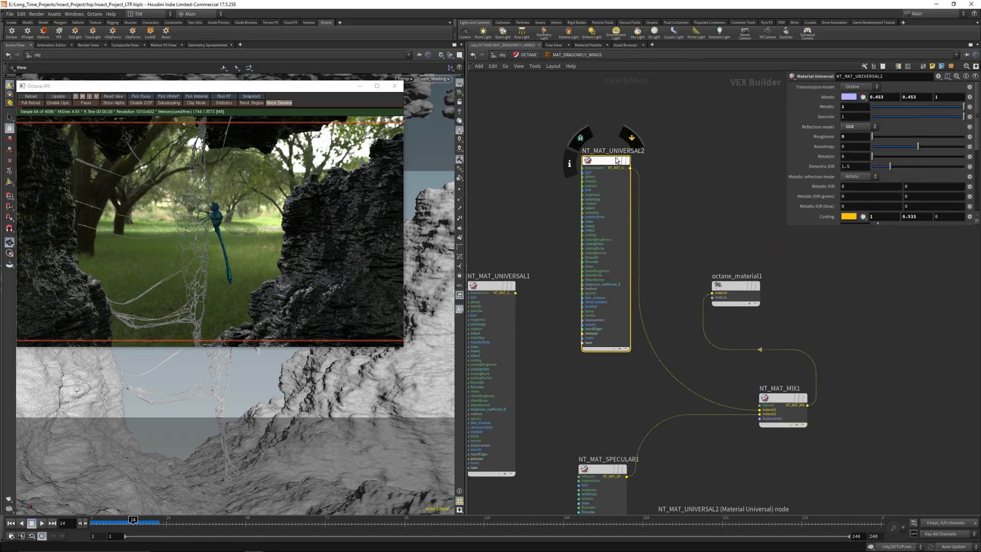
{"action": "left_click", "coordinate": [795, 391]}
{"action": "scroll", "coordinate": [809, 423], "scroll_direction": "down", "scroll_amount": 3}
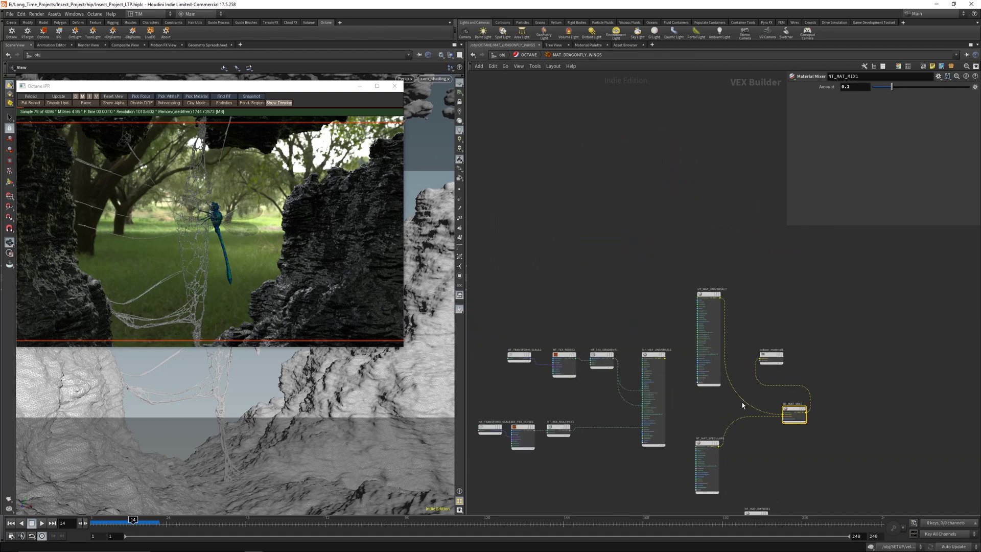
{"action": "middle_click_drag", "start_coordinate": [742, 402], "coordinate": [783, 269]}
{"action": "left_click_drag", "start_coordinate": [534, 160], "coordinate": [687, 401]}
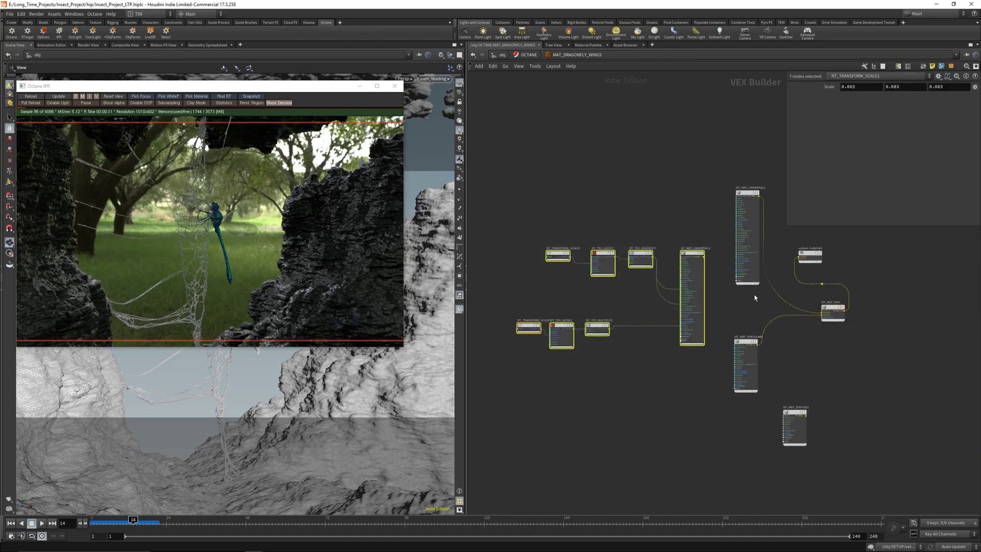
{"action": "left_click", "coordinate": [754, 295]}
Open the MAT_DRAGONFLY_EYES network, align NT_MAT_SPECULAR1 with octane_material1 and review its settings
{"action": "key", "text": "l"}
{"action": "key", "text": "u"}
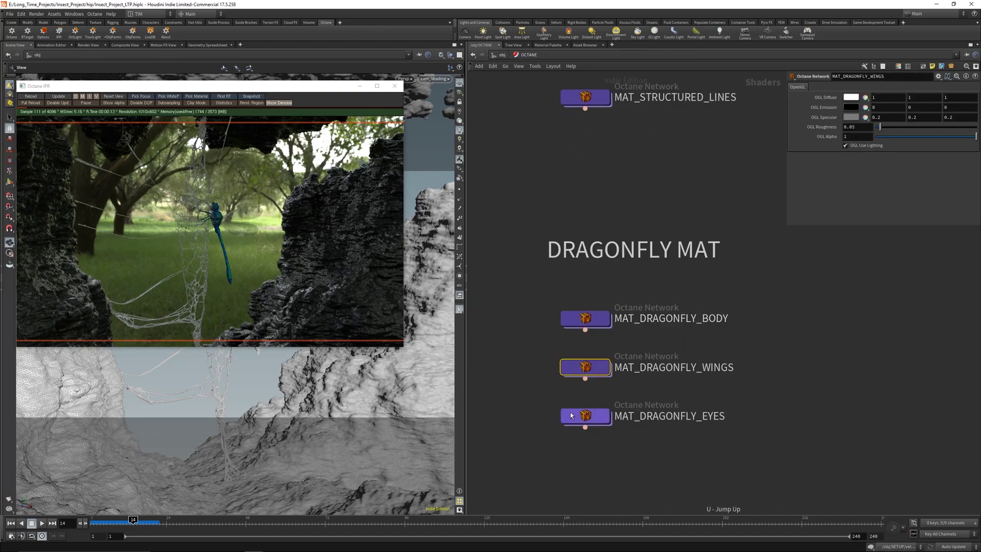
{"action": "mouse_move", "coordinate": [572, 415]}
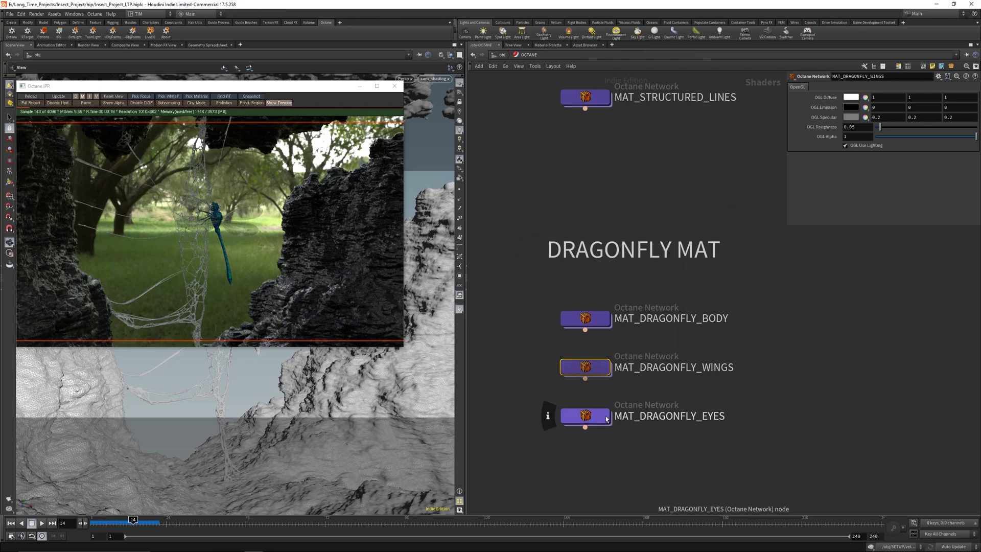
{"action": "double_click", "coordinate": [592, 414]}
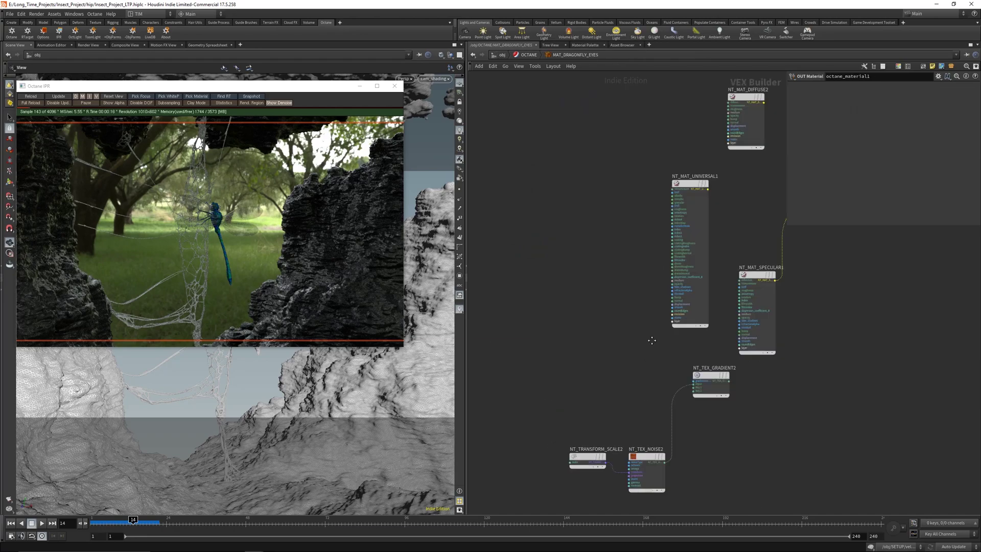
{"action": "key", "text": "l"}
{"action": "left_click", "coordinate": [656, 352]}
{"action": "left_click_drag", "start_coordinate": [658, 340], "coordinate": [655, 261]}
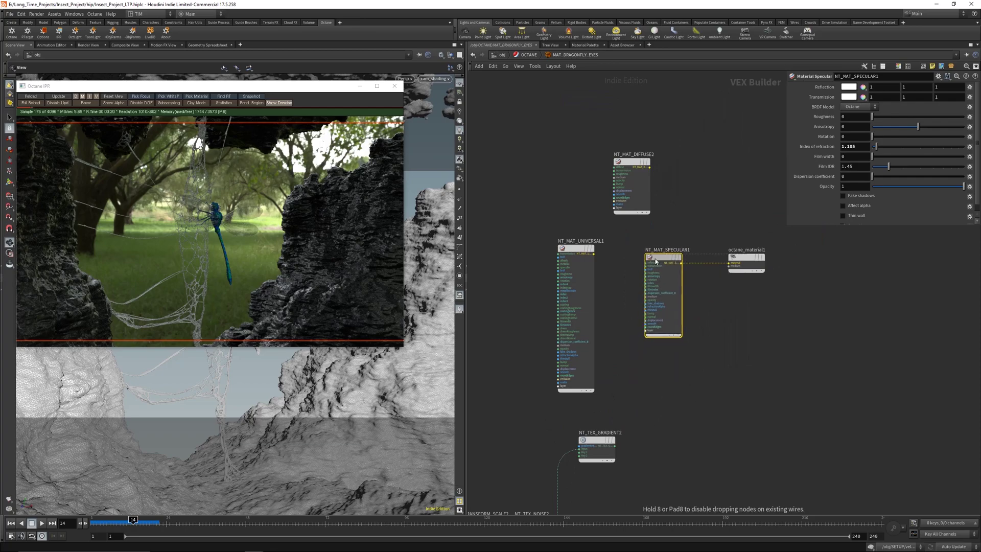
{"action": "scroll", "coordinate": [659, 259], "scroll_direction": "up", "scroll_amount": 3}
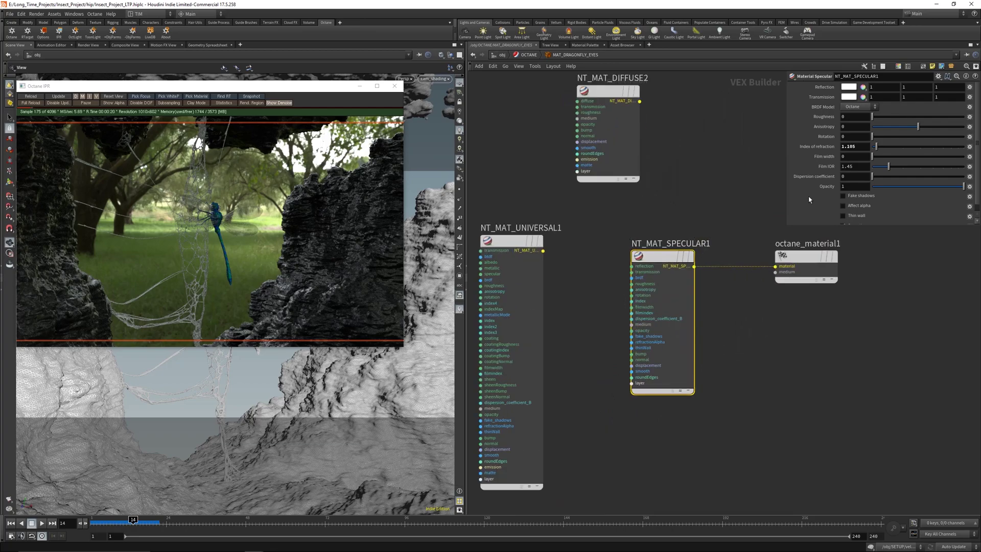
Return to the object level and frame the lights, scene, rendering and camera nodes
{"action": "left_click", "coordinate": [716, 189]}
{"action": "key", "text": "u"}
{"action": "key", "text": "u"}
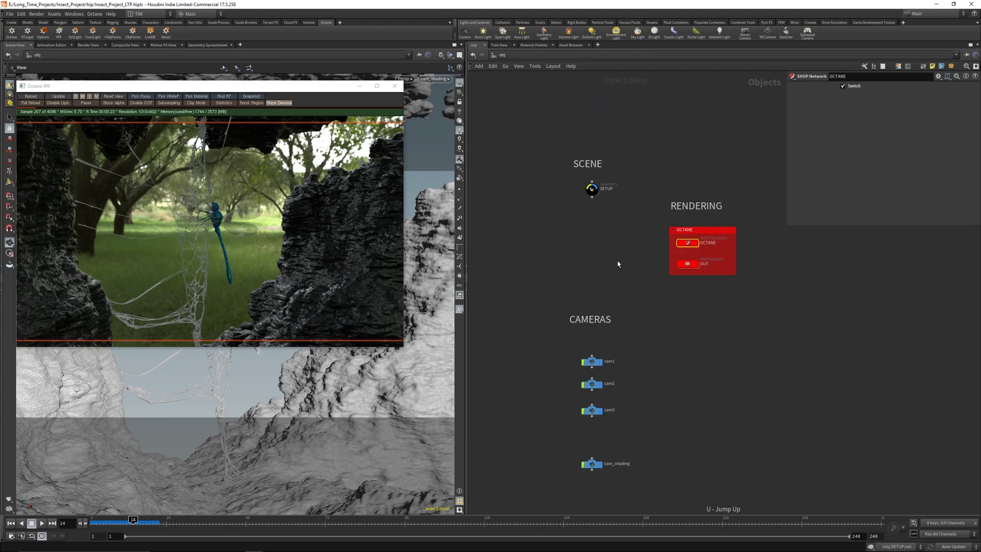
{"action": "key", "text": "h"}
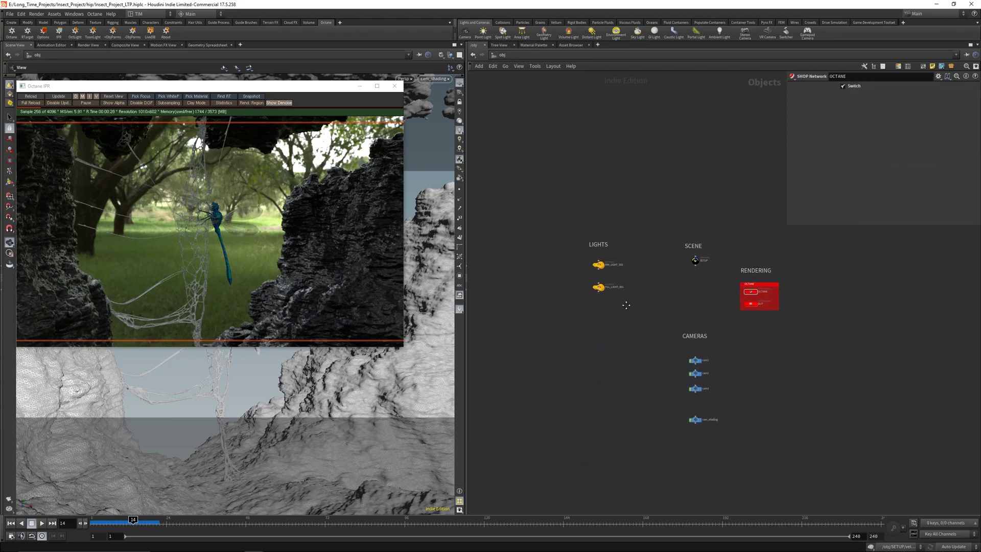
{"action": "middle_click_drag", "start_coordinate": [650, 291], "coordinate": [635, 255]}
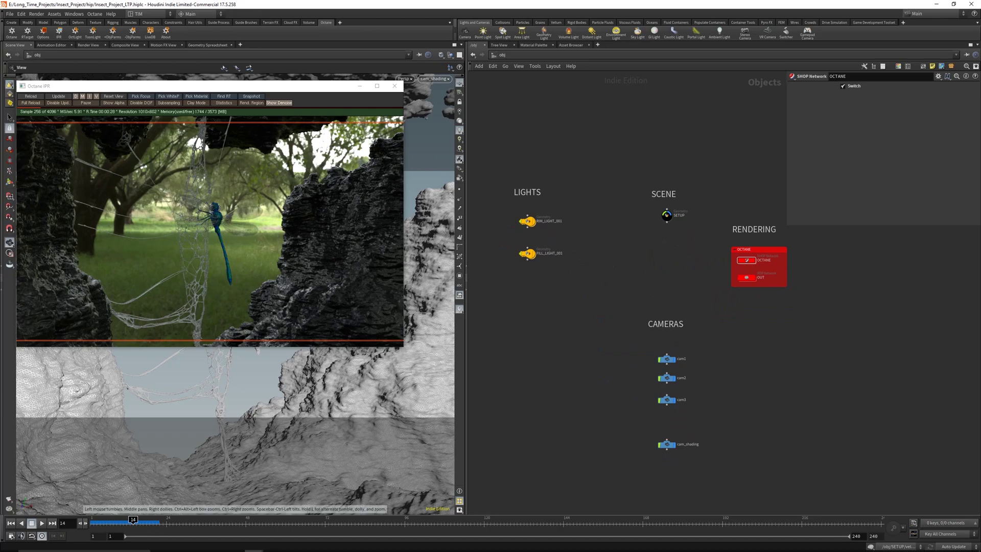
Switch to Adobe Bridge and inspect the dragonfly's head and eyes at 100% in the 001_dragonfly.png preview
{"action": "mouse_move", "coordinate": [299, 540]}
{"action": "left_click", "coordinate": [235, 544]}
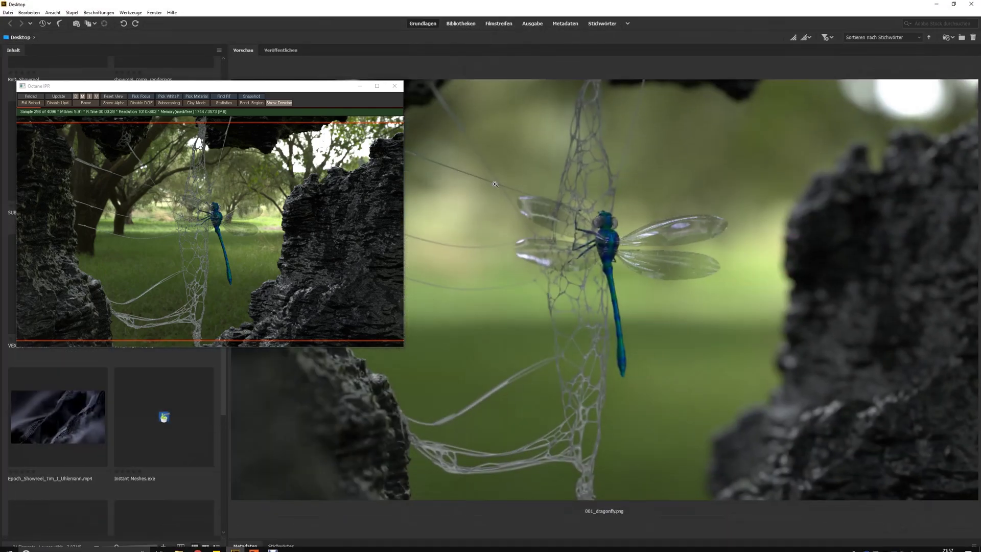
{"action": "left_click", "coordinate": [601, 222]}
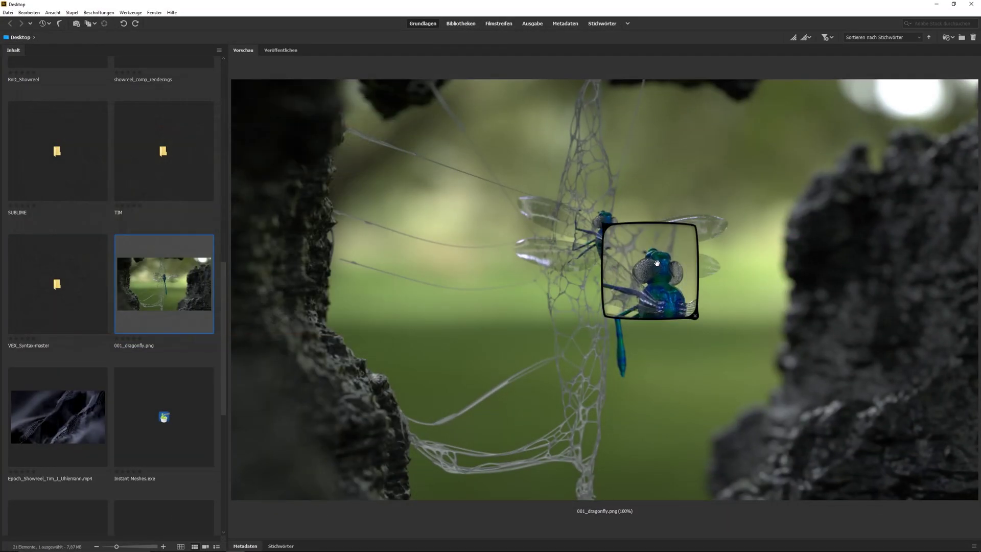
{"action": "left_click", "coordinate": [676, 274]}
{"action": "left_click", "coordinate": [605, 221]}
{"action": "left_click_drag", "start_coordinate": [668, 294], "coordinate": [670, 299]}
{"action": "left_click", "coordinate": [634, 274]}
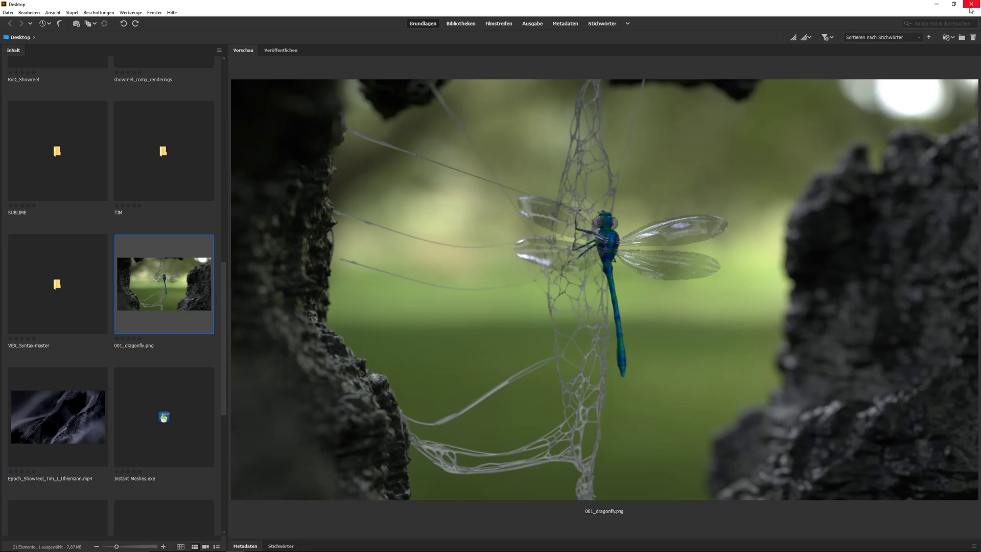
Close Adobe Bridge and open the SETUP geometry network in Houdini to view its full node tree
{"action": "left_click_drag", "start_coordinate": [902, 8], "coordinate": [671, 90]}
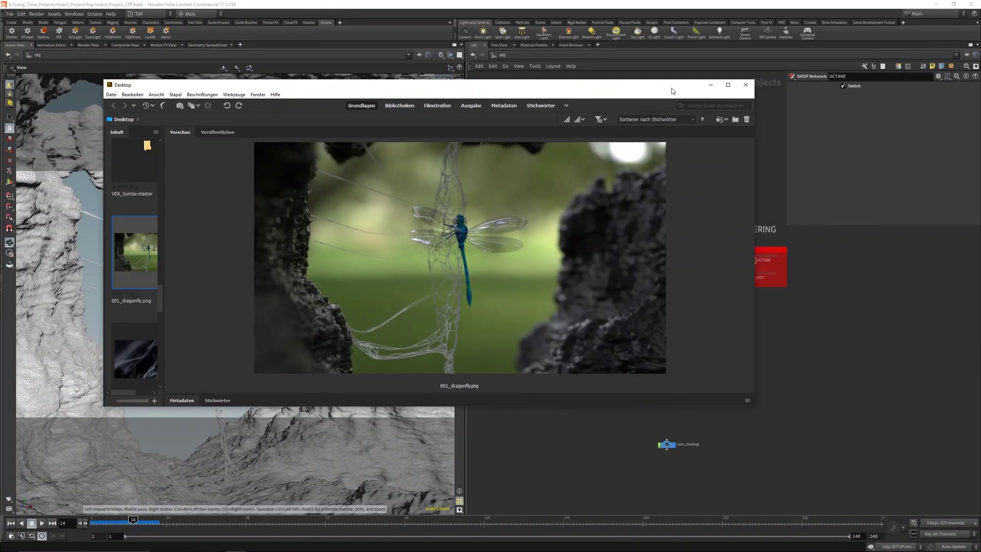
{"action": "left_click", "coordinate": [745, 85]}
{"action": "double_click", "coordinate": [666, 216]}
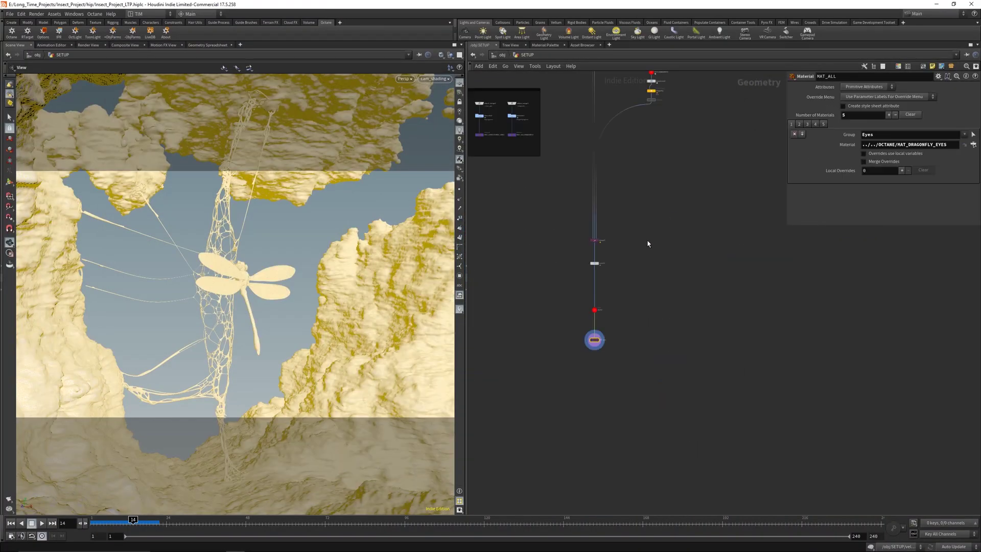
{"action": "middle_click_drag", "start_coordinate": [662, 164], "coordinate": [692, 280]}
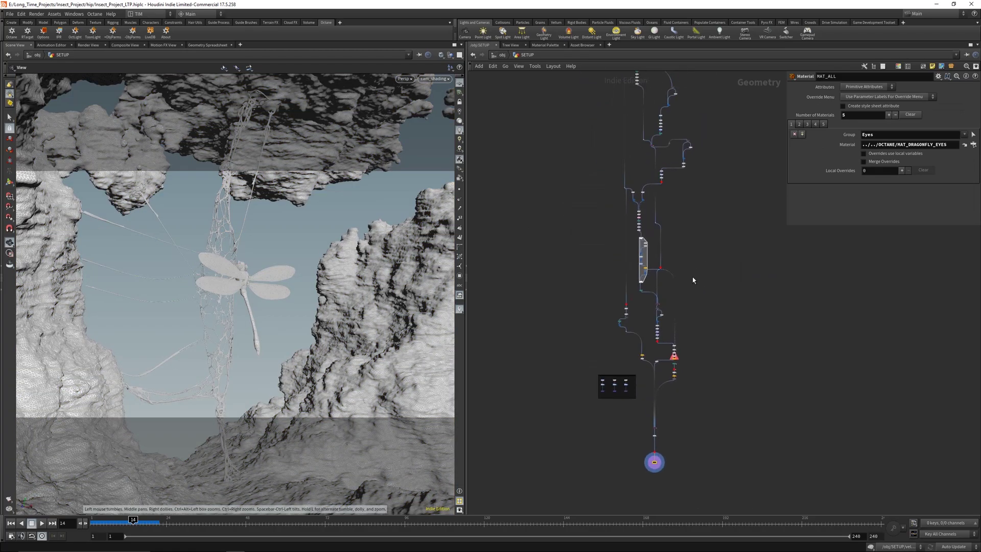